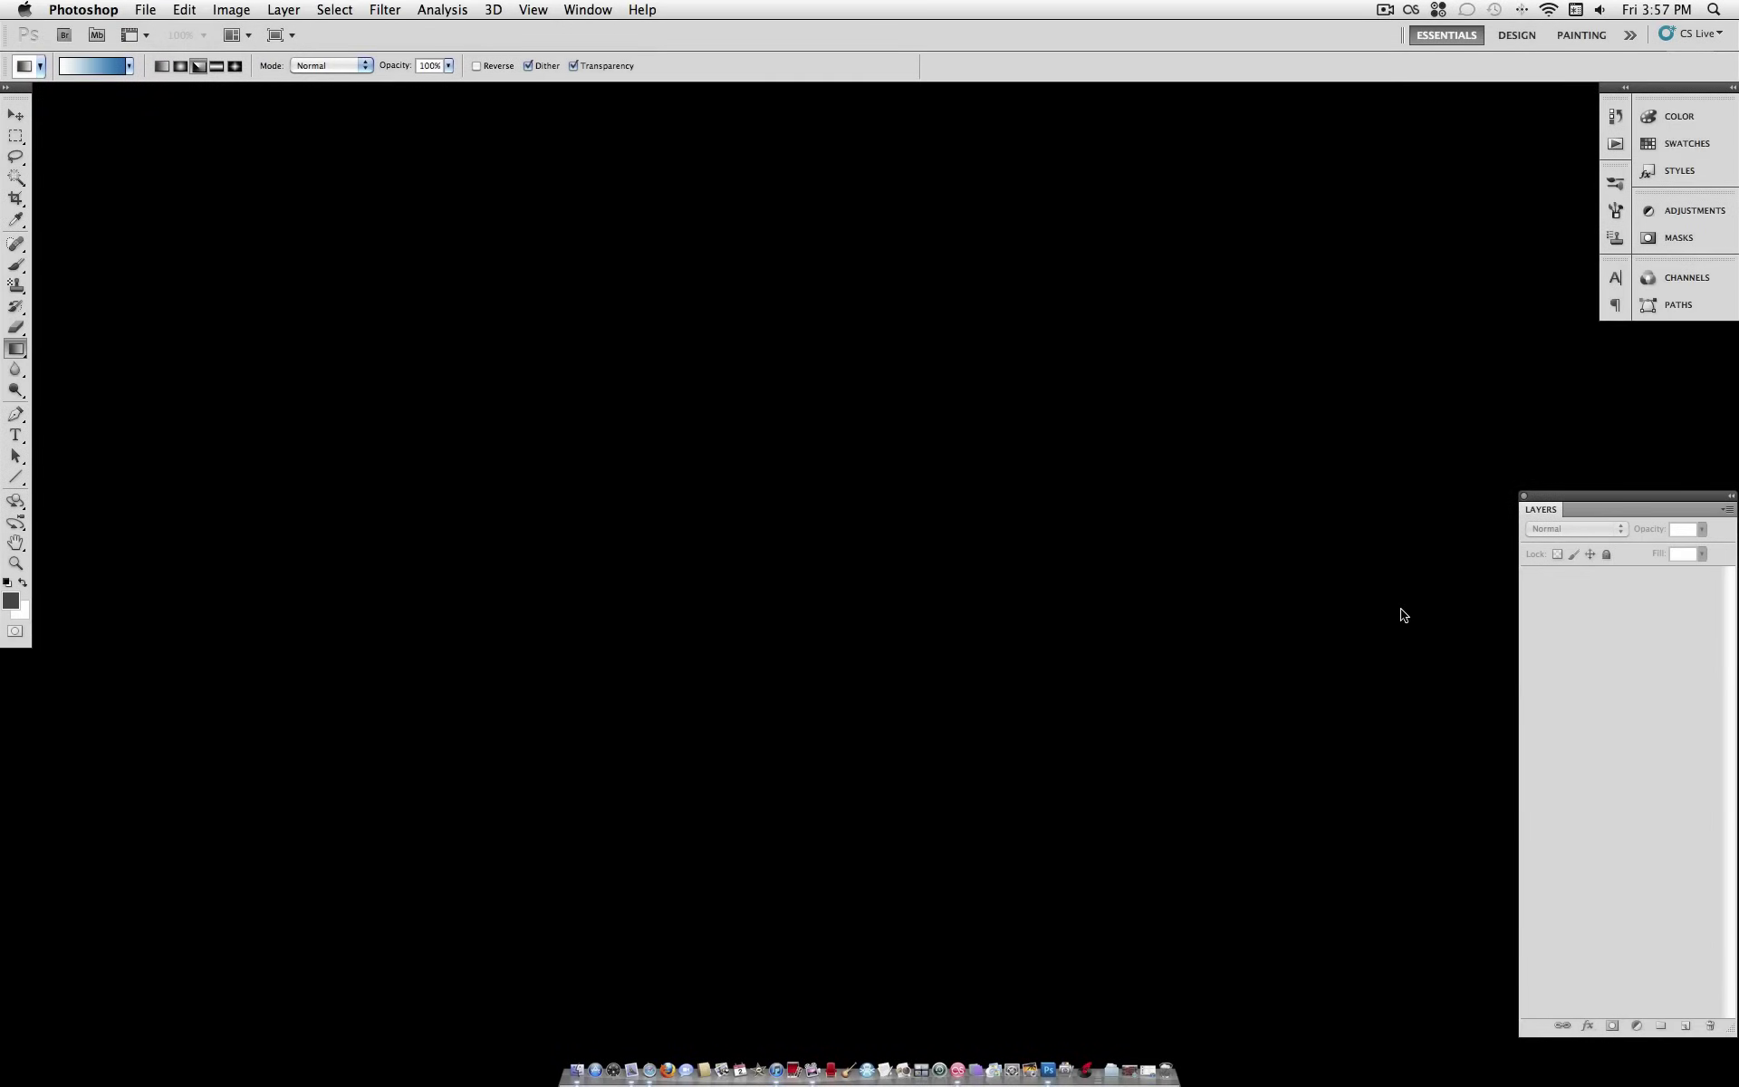
Step: Name a new document 'Vista Style Background (JustThisGood)' at 1920 × 1200 pixels
{"action": "left_click", "coordinate": [148, 9]}
{"action": "left_click", "coordinate": [166, 39]}
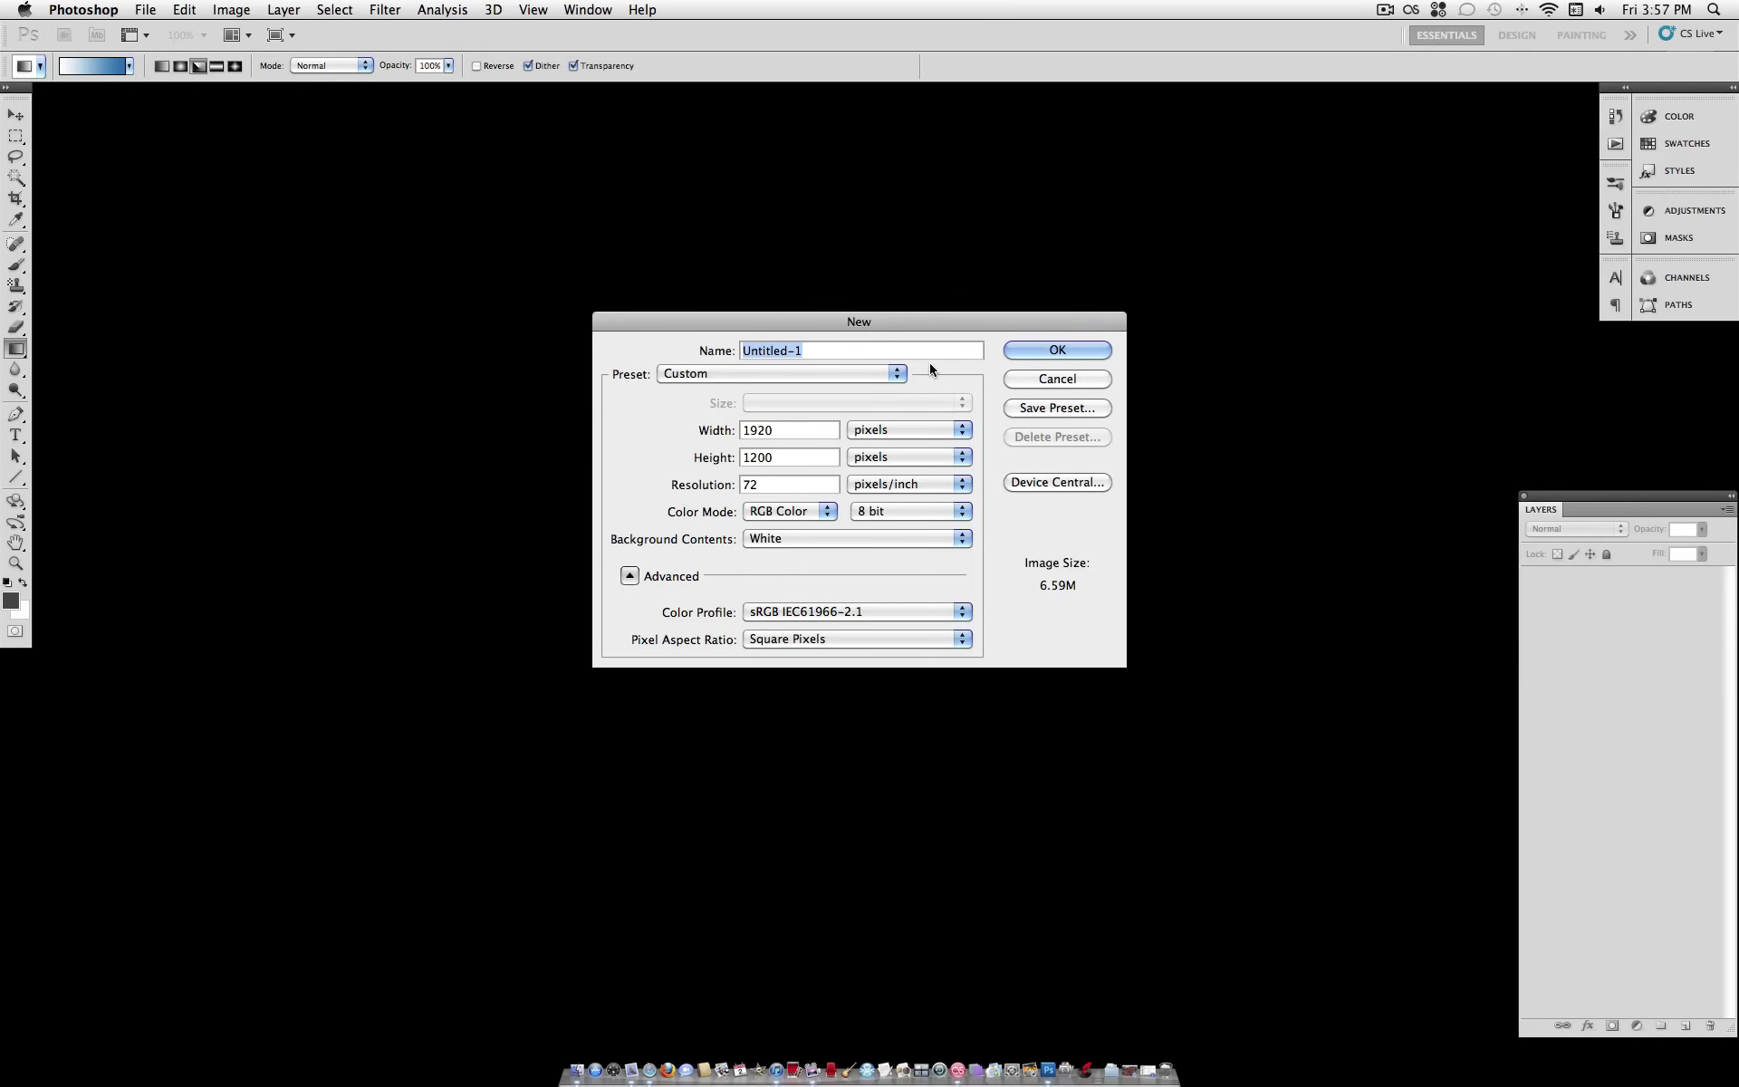
{"action": "type", "text": "Vista Style Background (Just"}
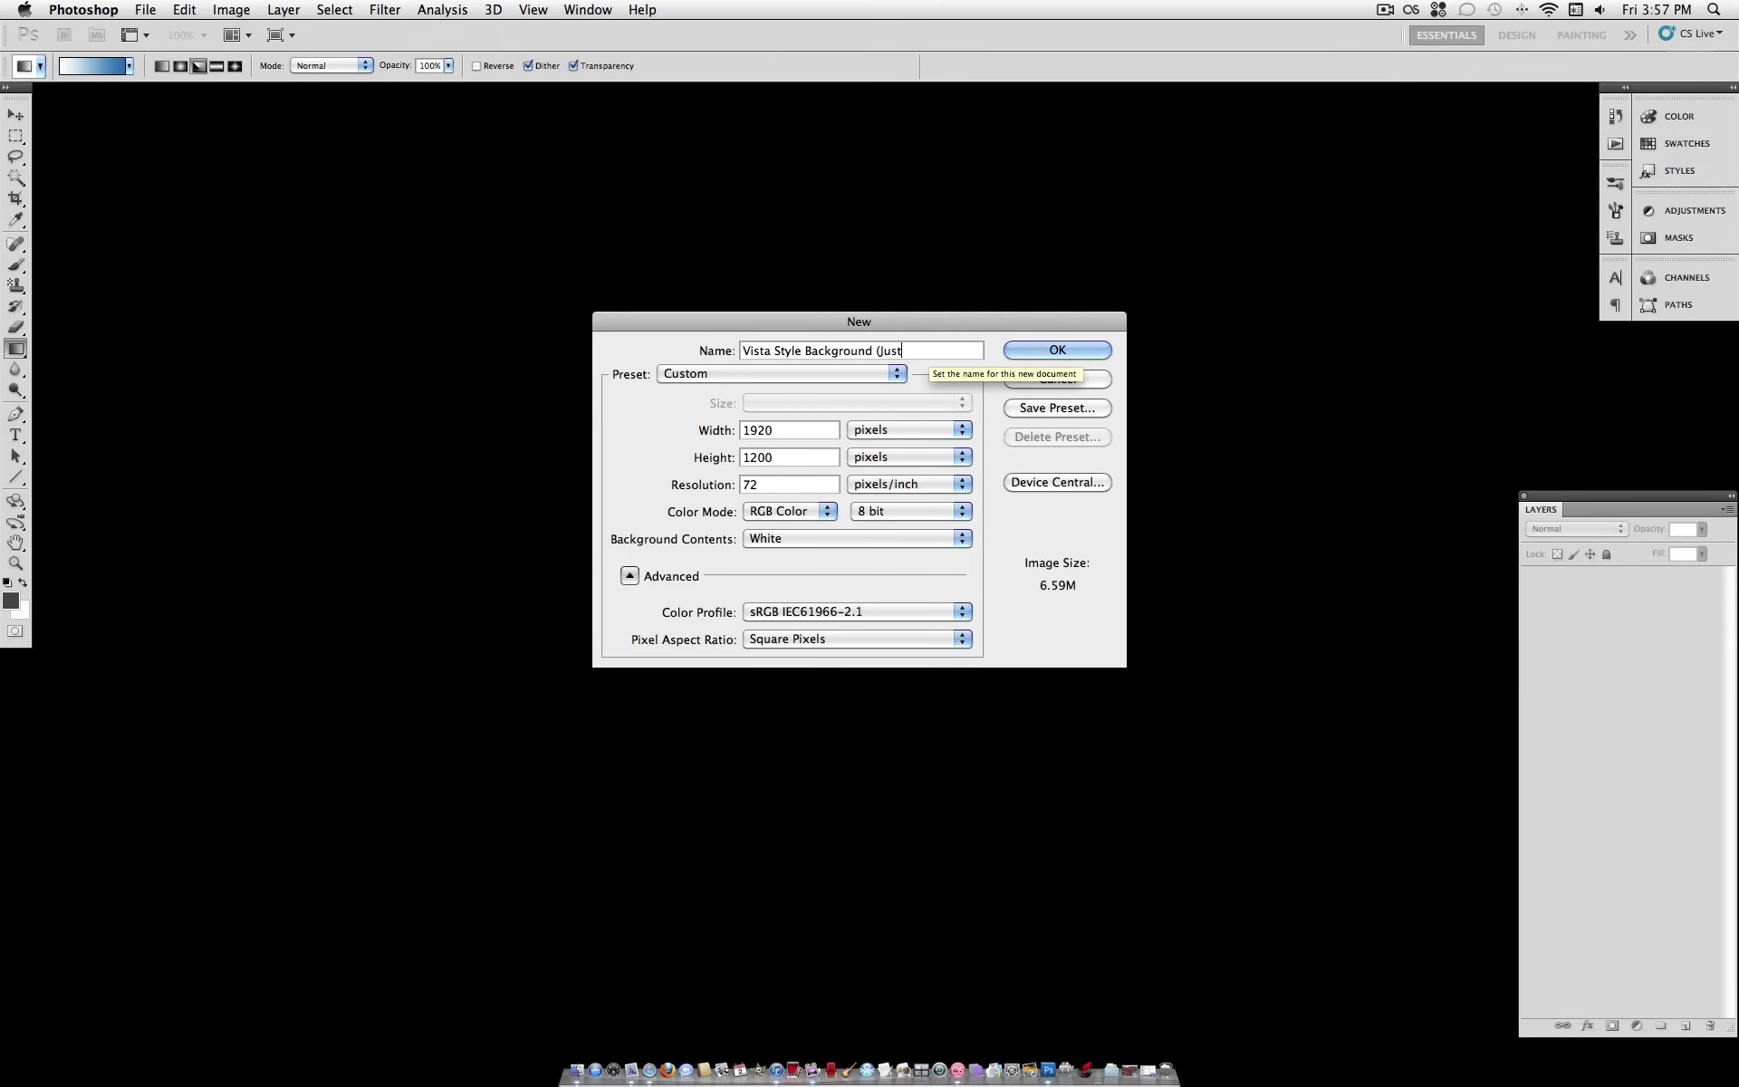
{"action": "type", "text": "ThisGood)"}
{"action": "left_click", "coordinate": [802, 453]}
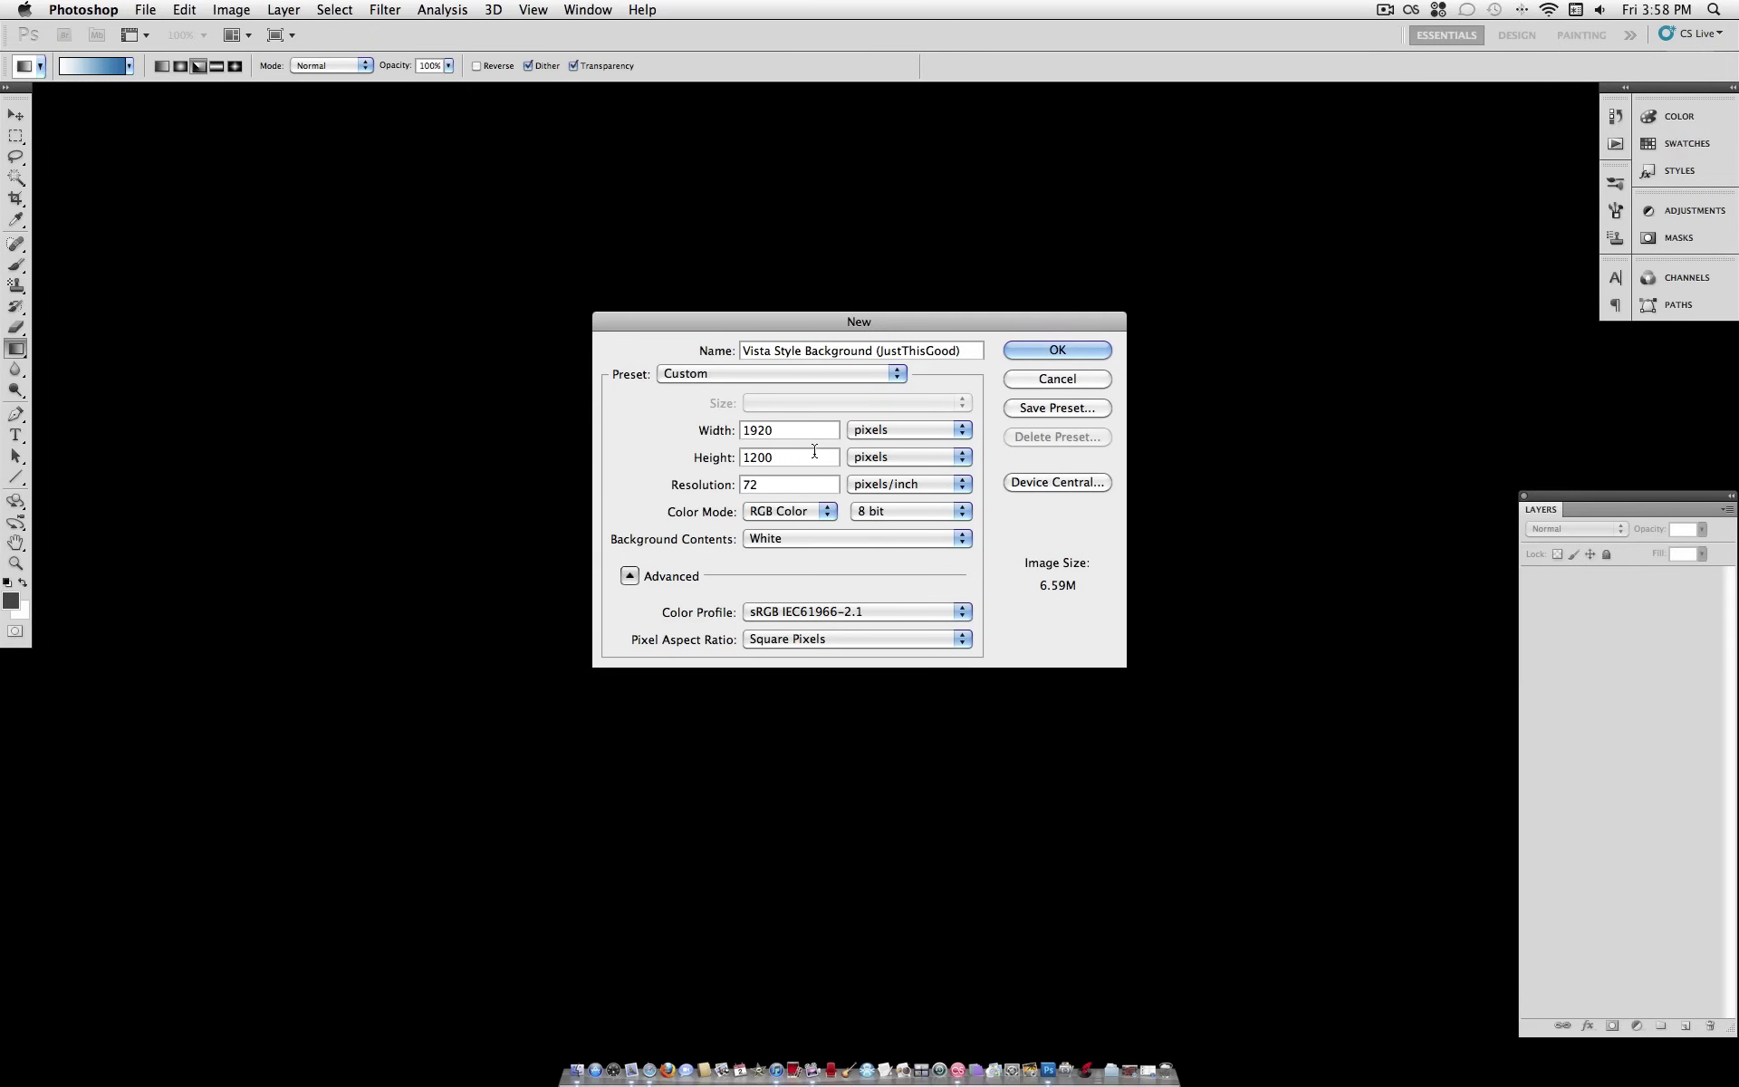
Step: Create the blank document and enlarge its window to fill the screen
{"action": "left_click", "coordinate": [1043, 353]}
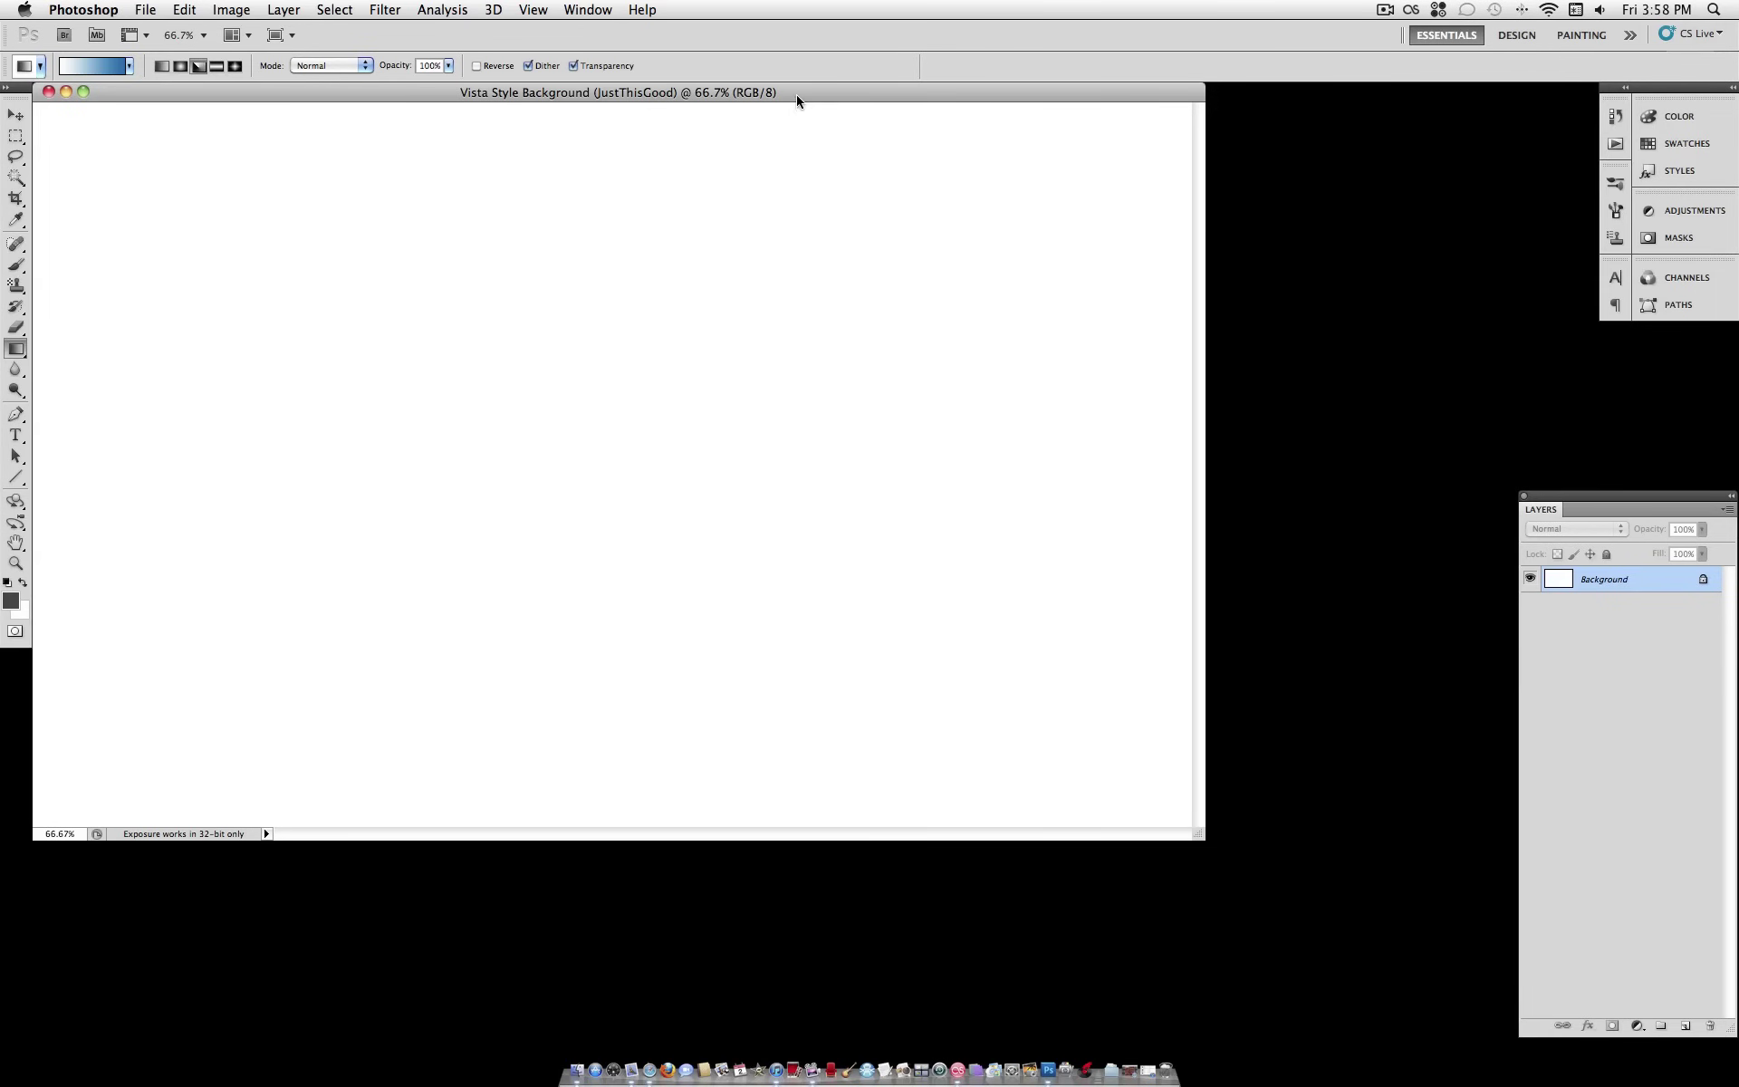
{"action": "left_click_drag", "start_coordinate": [795, 94], "coordinate": [903, 140]}
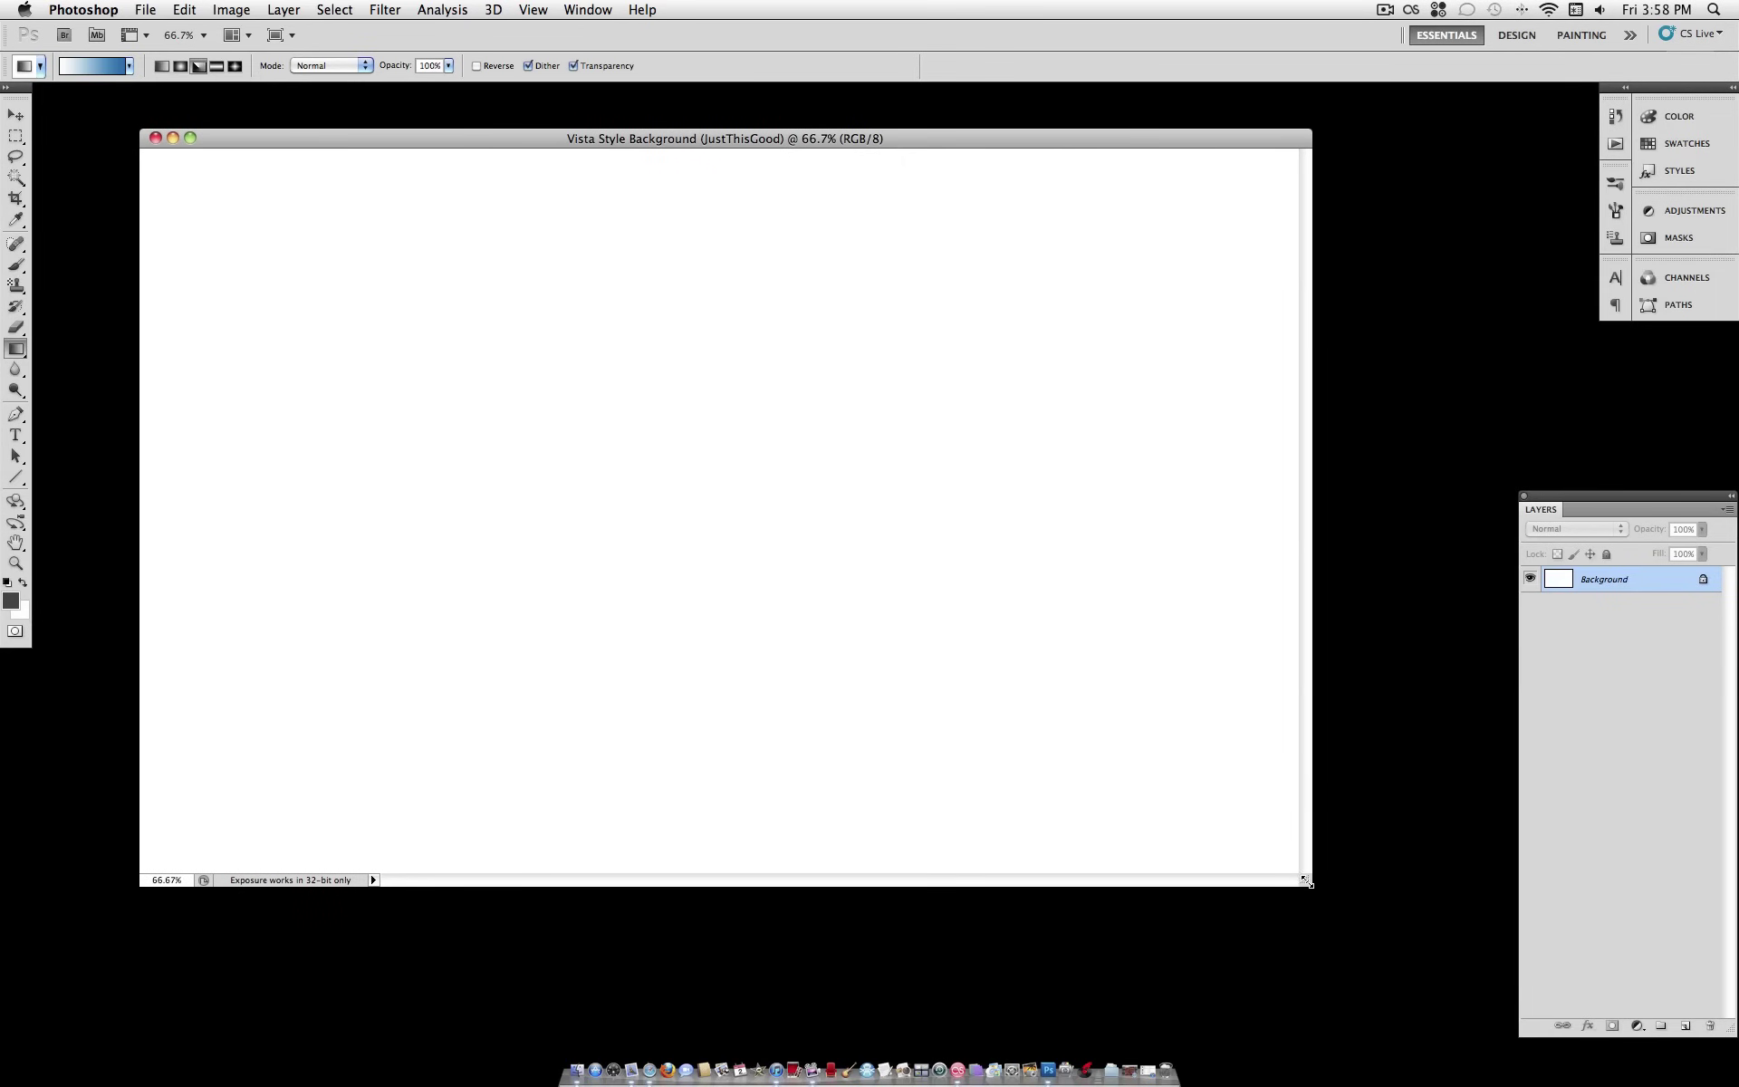
{"action": "left_click_drag", "start_coordinate": [1306, 879], "coordinate": [1715, 1075]}
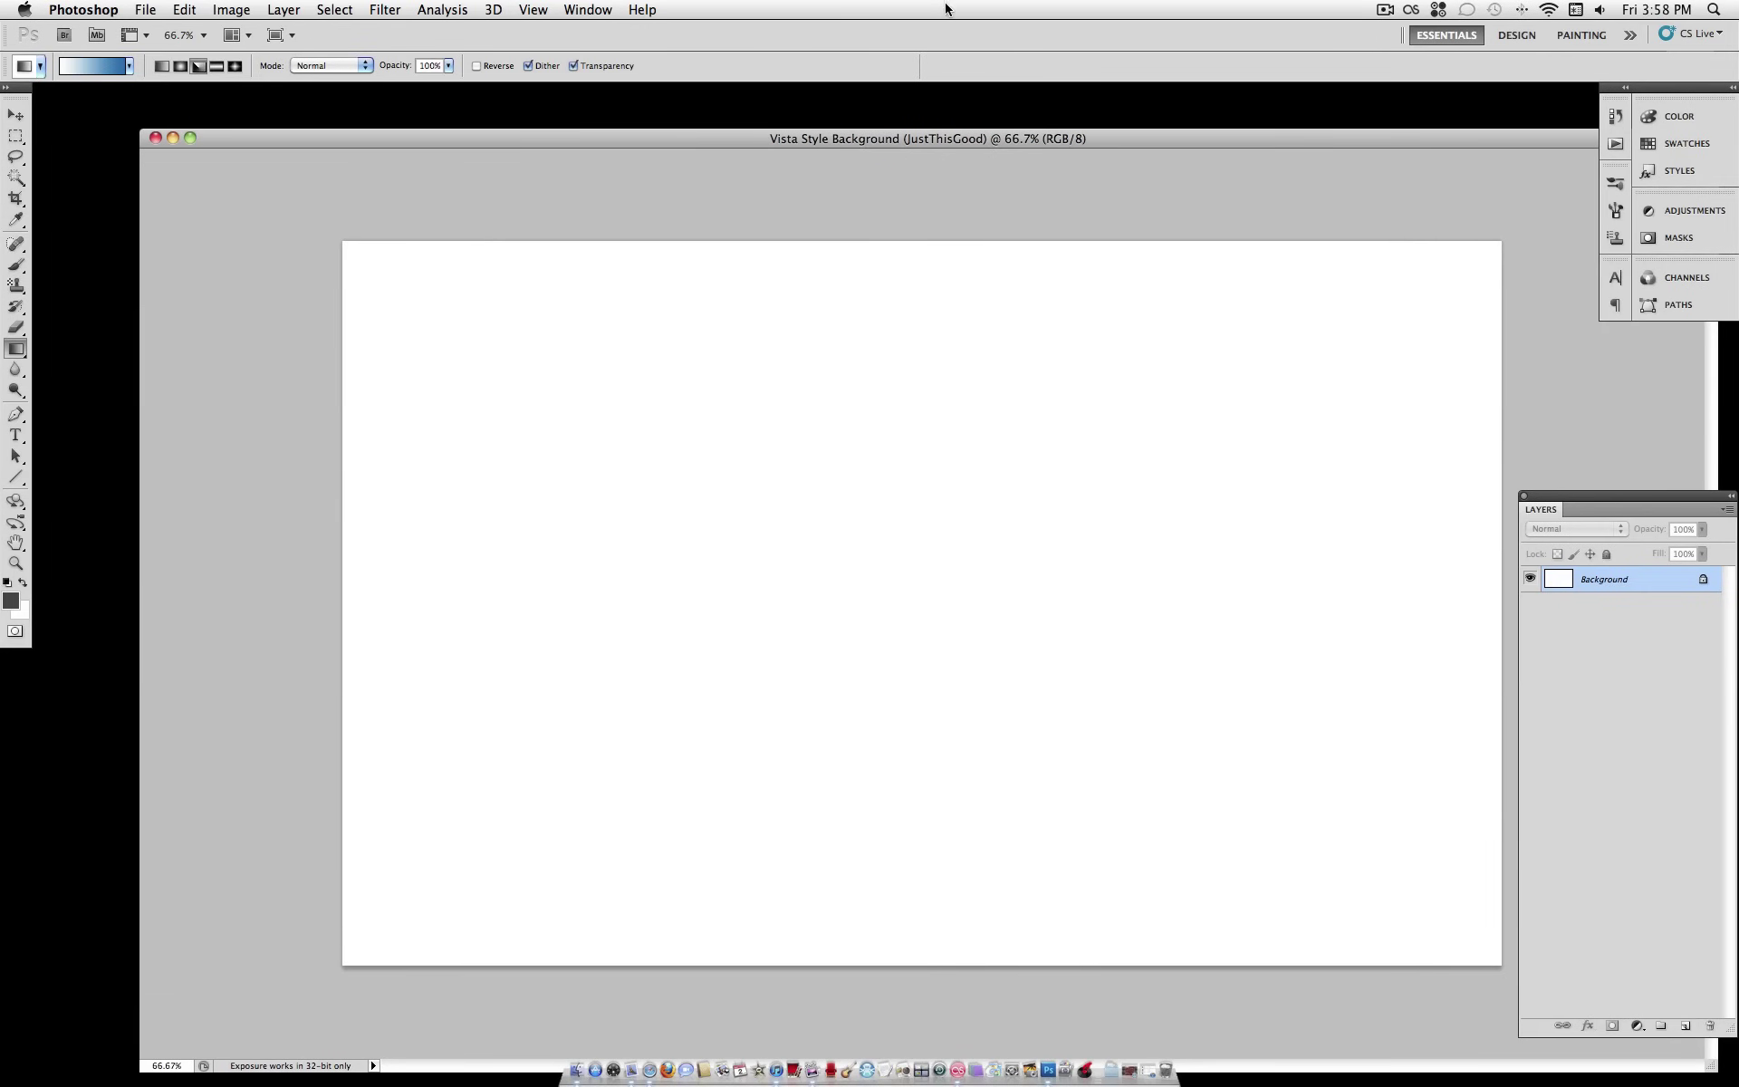
{"action": "left_click_drag", "start_coordinate": [1023, 142], "coordinate": [970, 119]}
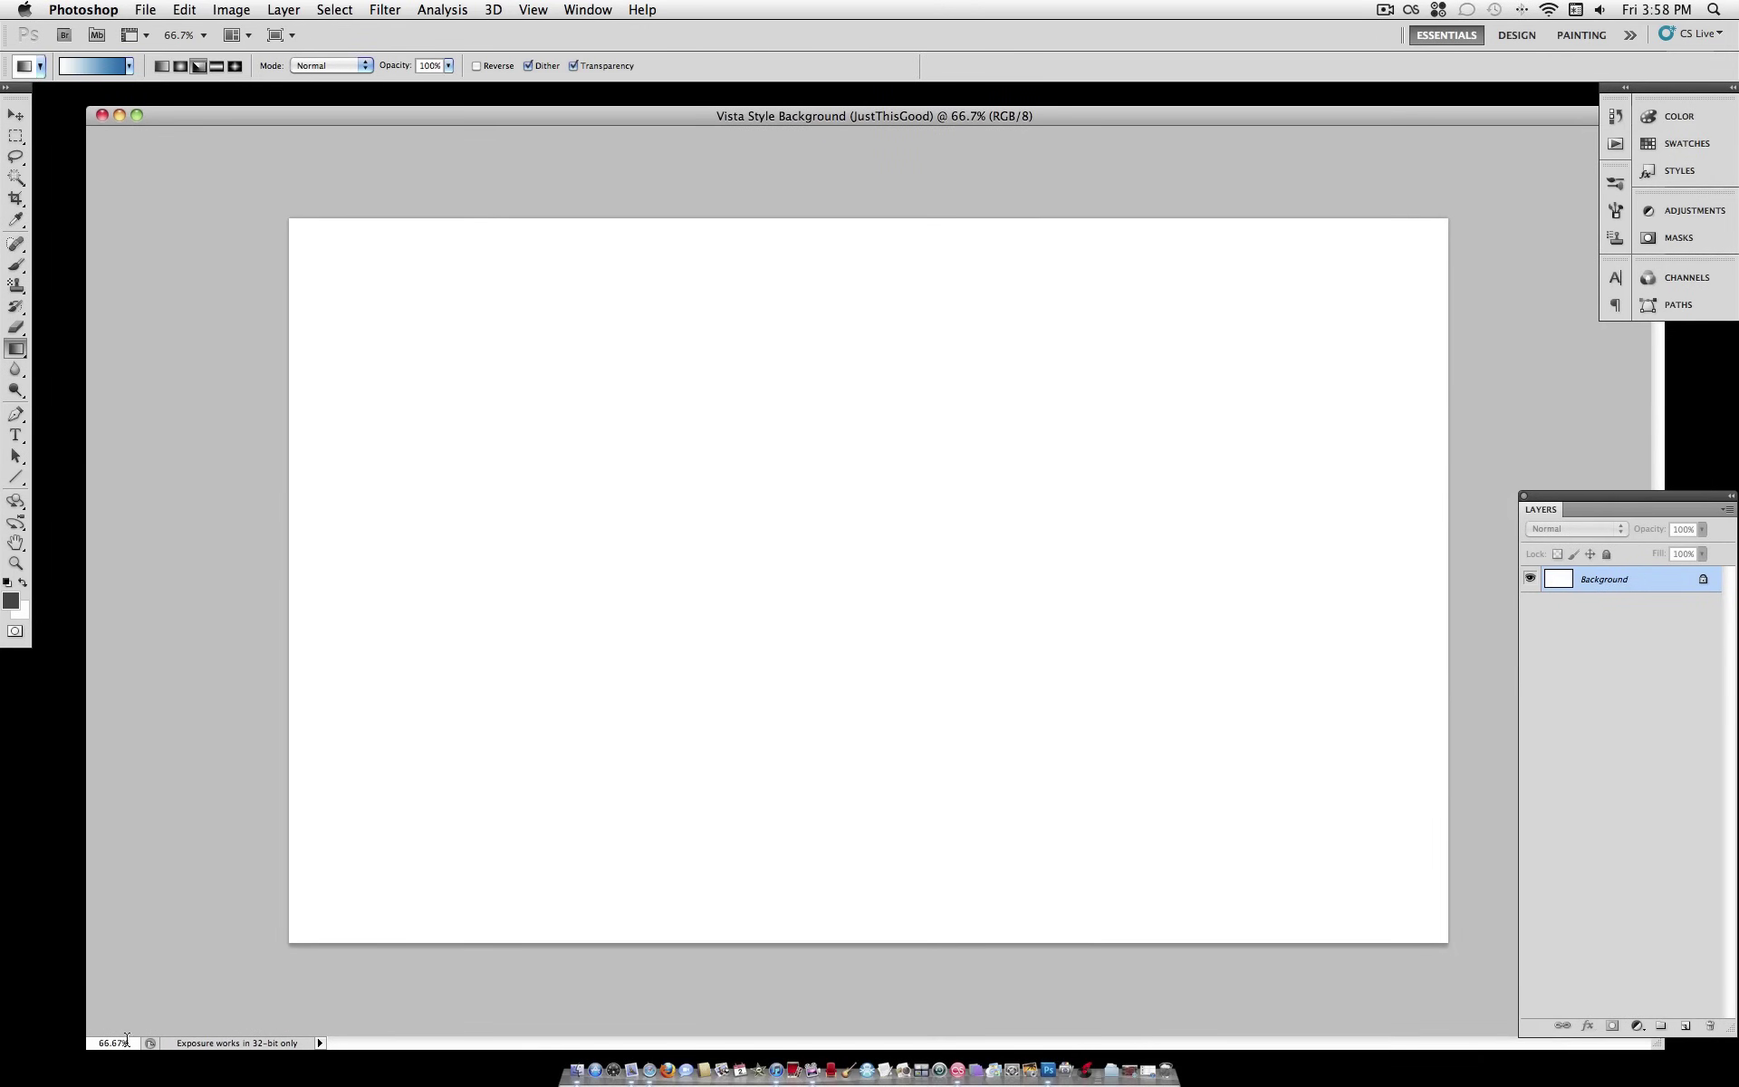
Step: Set the document view zoom to 75% and shift the window further left
{"action": "left_click", "coordinate": [98, 1041]}
{"action": "type", "text": "75"}
{"action": "key", "text": "Return"}
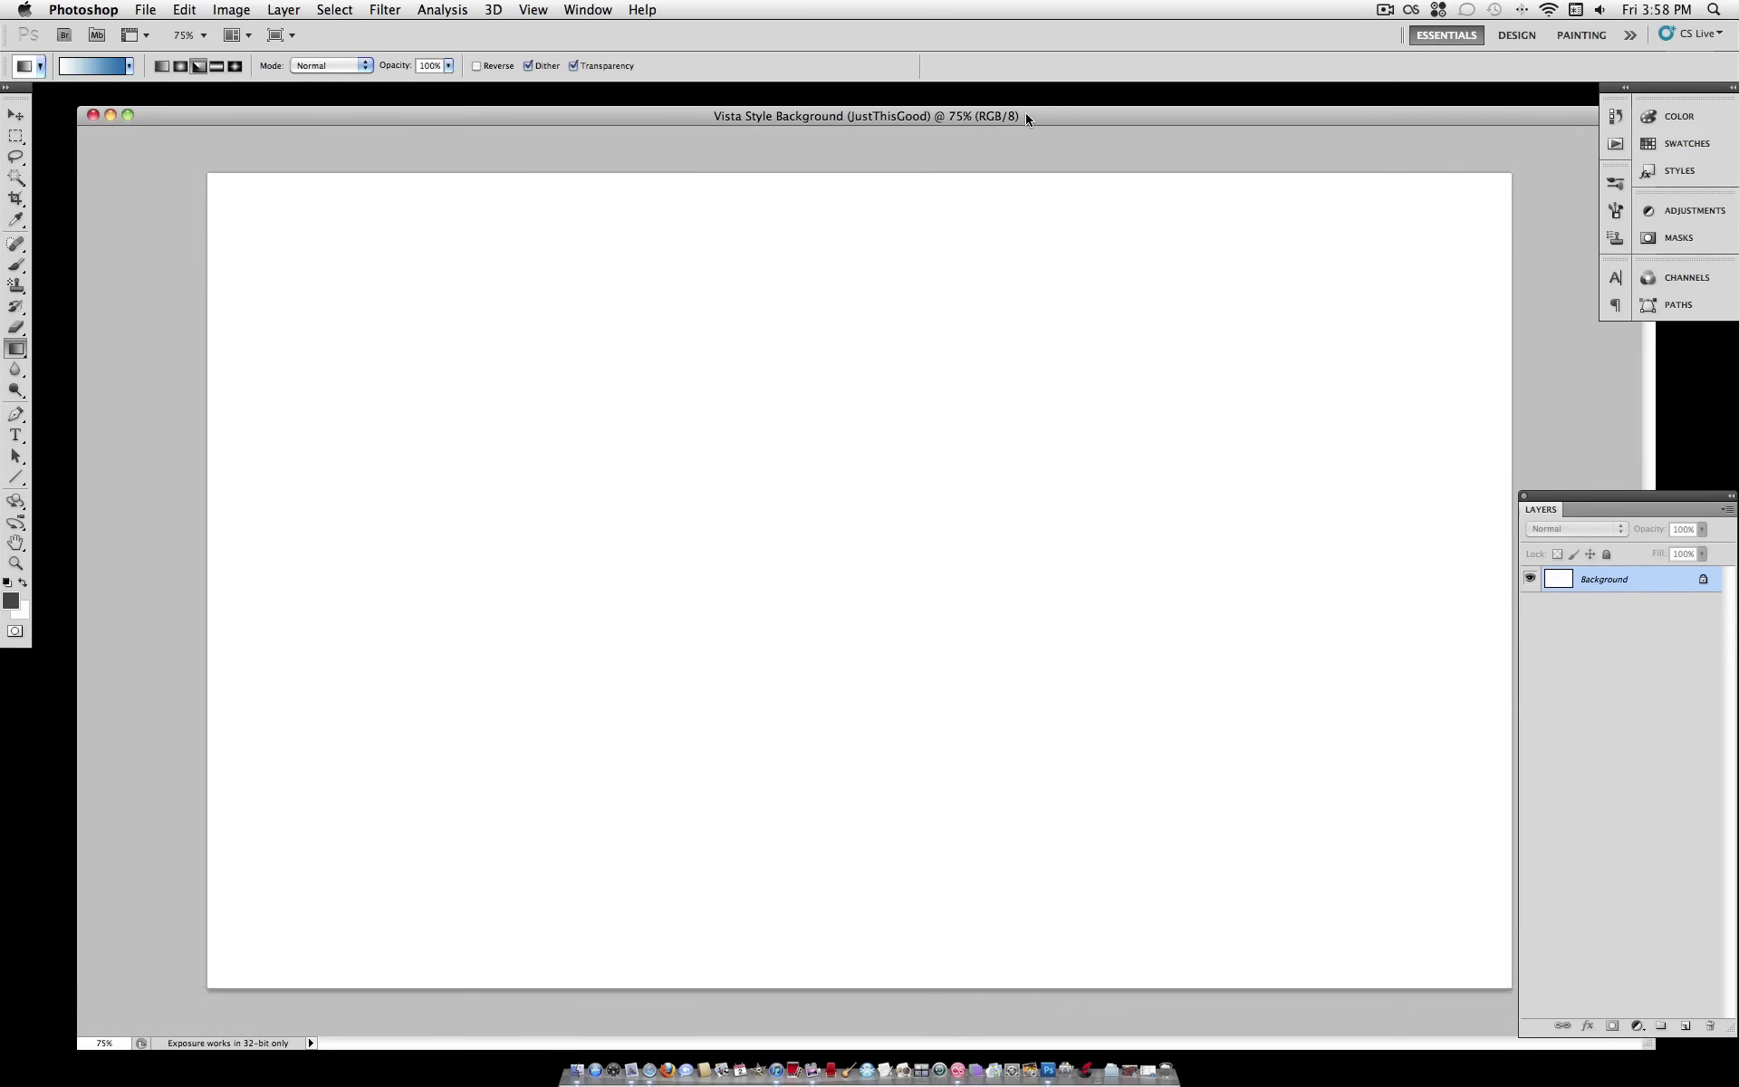
{"action": "left_click_drag", "start_coordinate": [1025, 112], "coordinate": [1002, 113]}
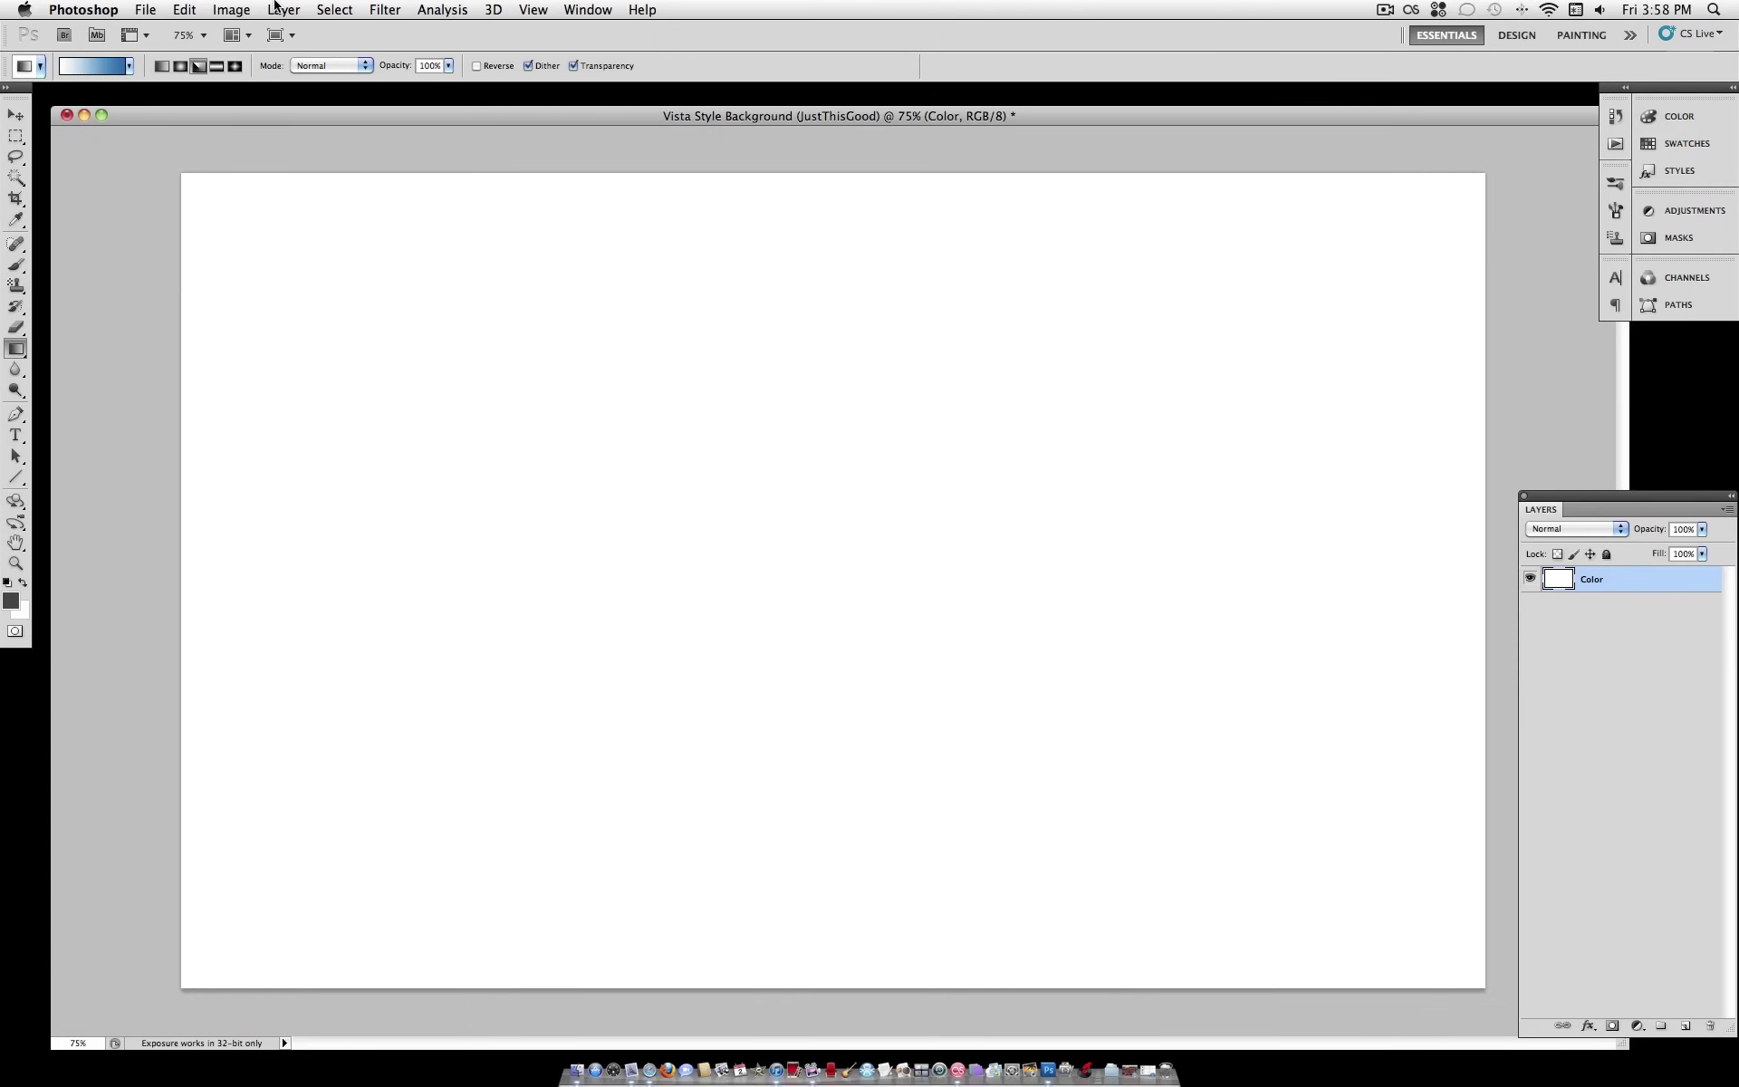
Step: Add a new Gradient Fill 1 layer via Layer > New Fill Layer > Gradient
{"action": "left_click", "coordinate": [283, 9]}
{"action": "mouse_move", "coordinate": [407, 170]}
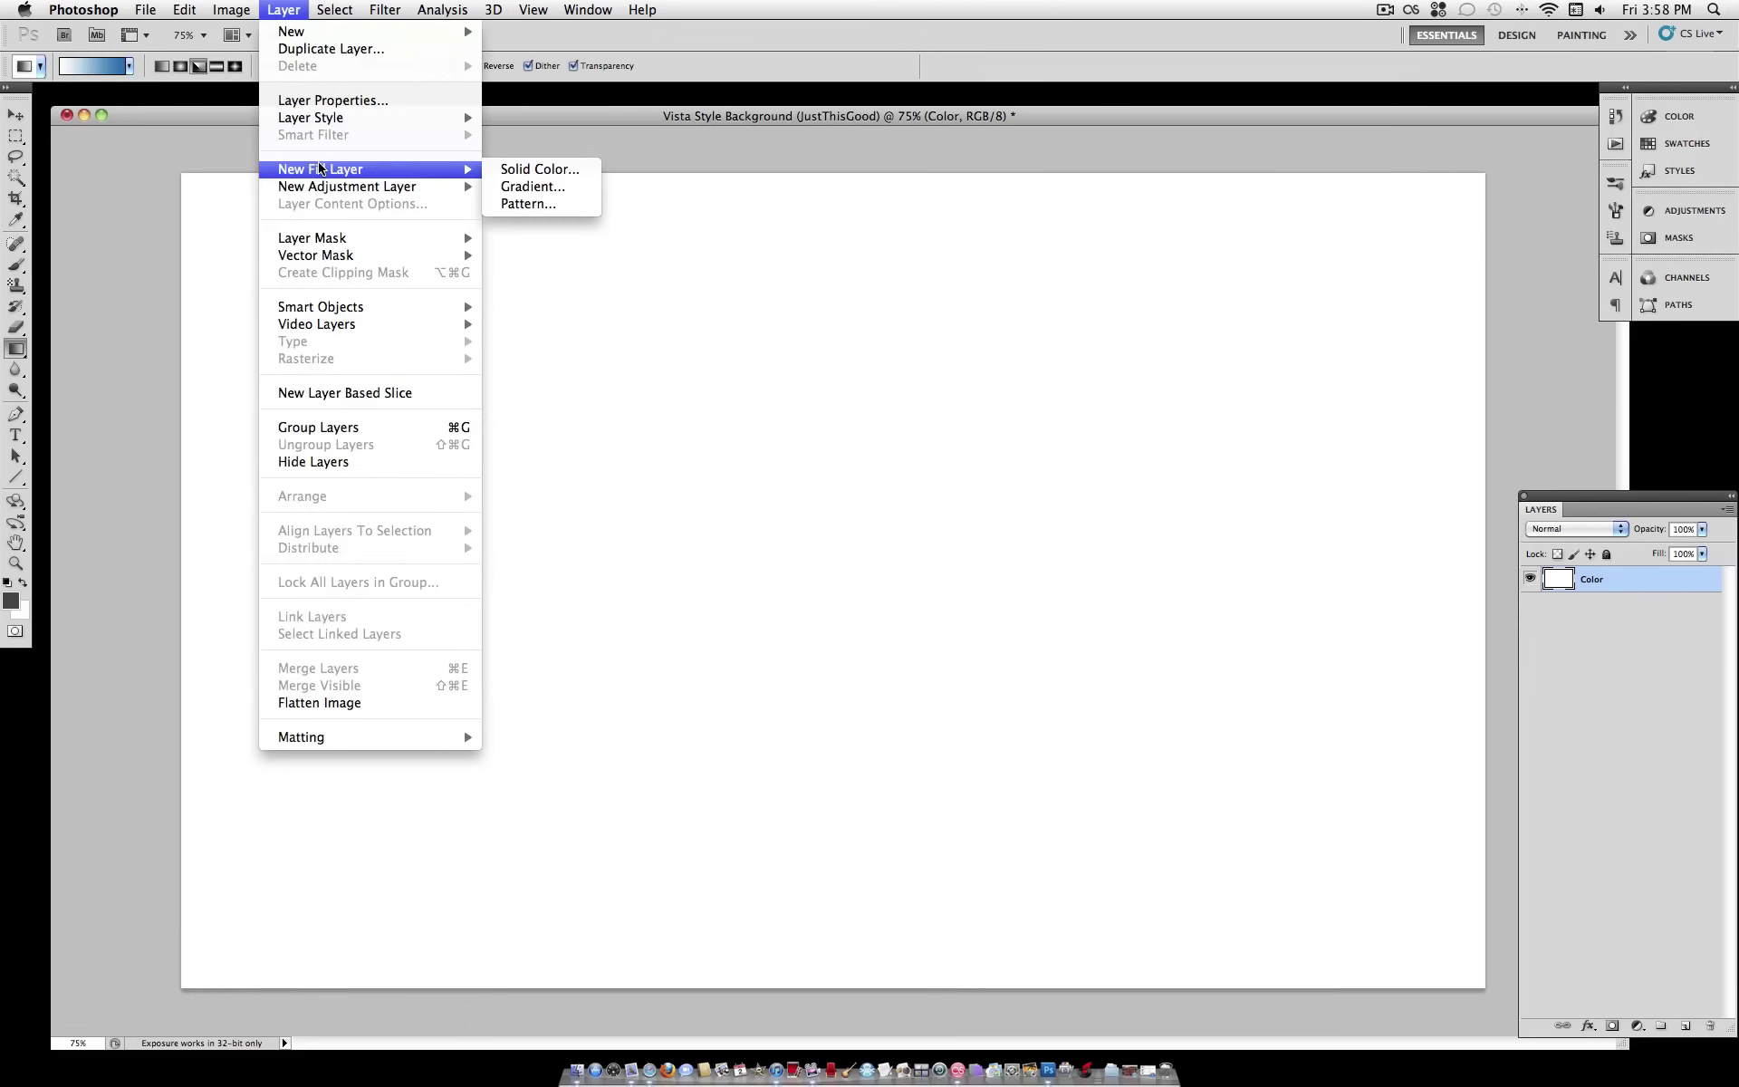
{"action": "left_click", "coordinate": [573, 187]}
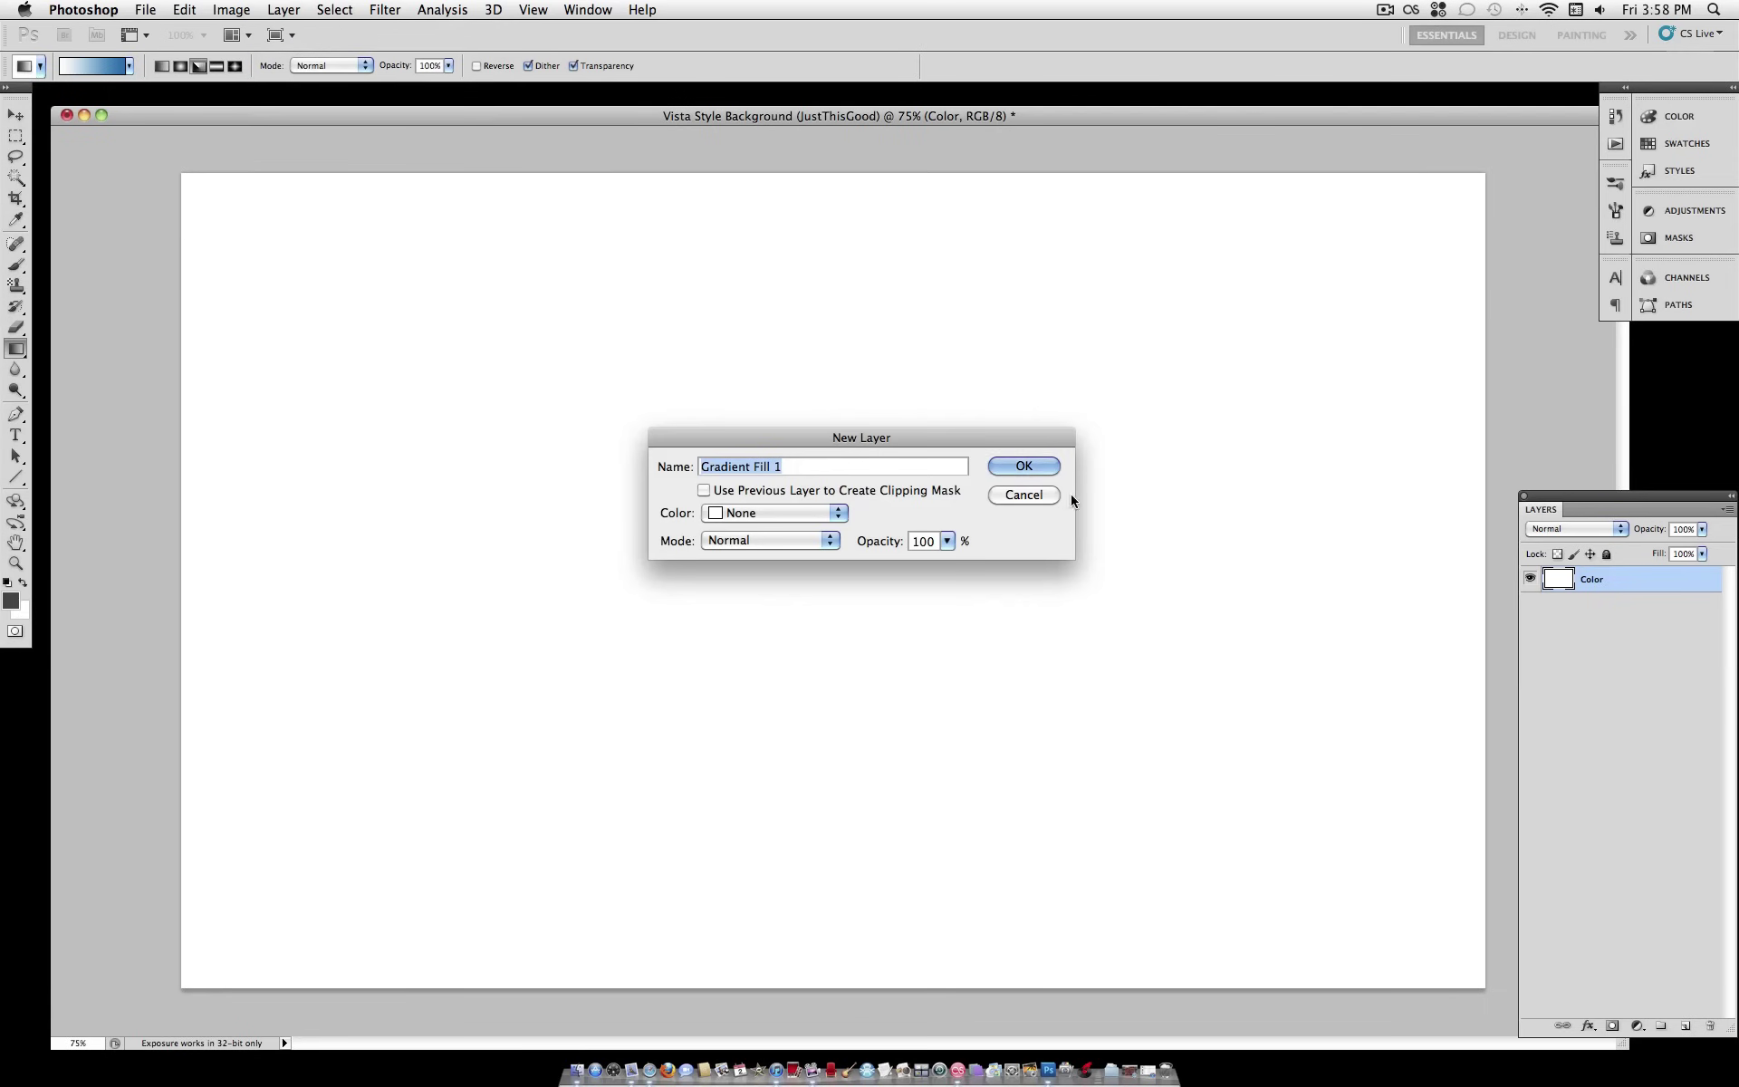
{"action": "left_click", "coordinate": [1051, 466]}
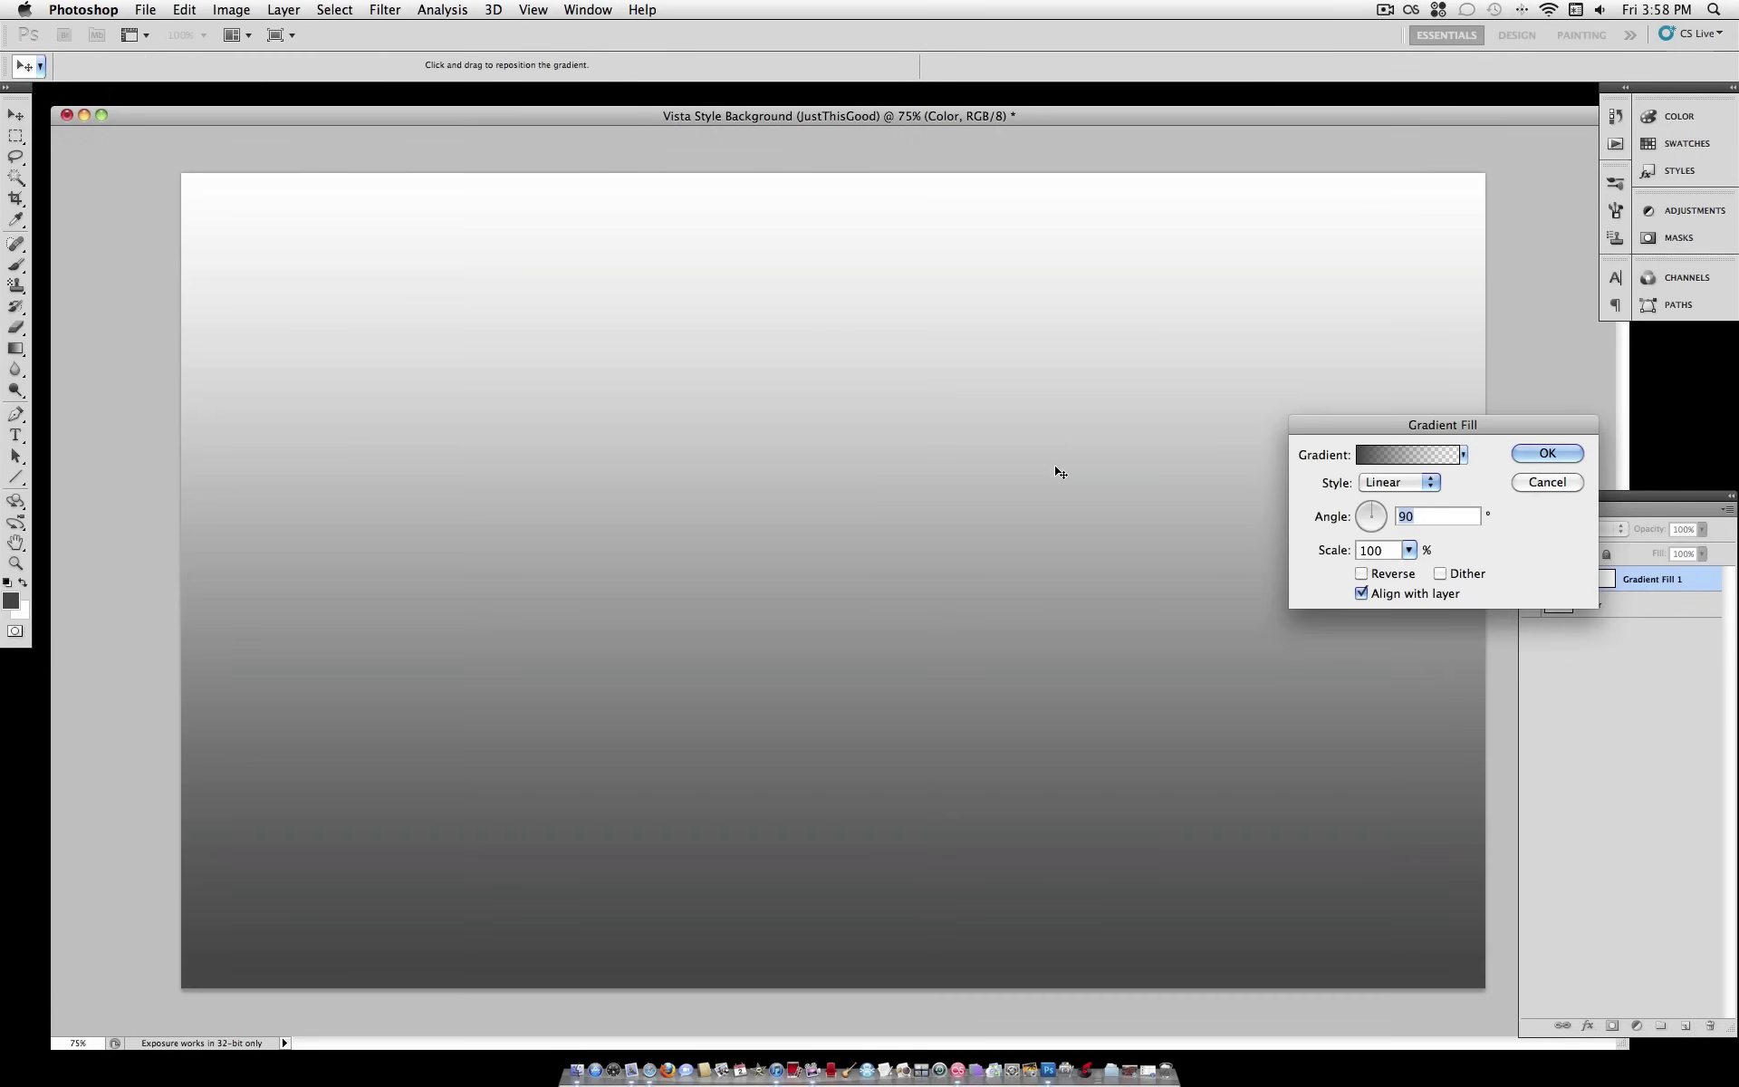
Step: Load the Simple gradient set and apply its blue-to-white preset
{"action": "left_click", "coordinate": [1463, 456]}
{"action": "left_click", "coordinate": [1515, 481]}
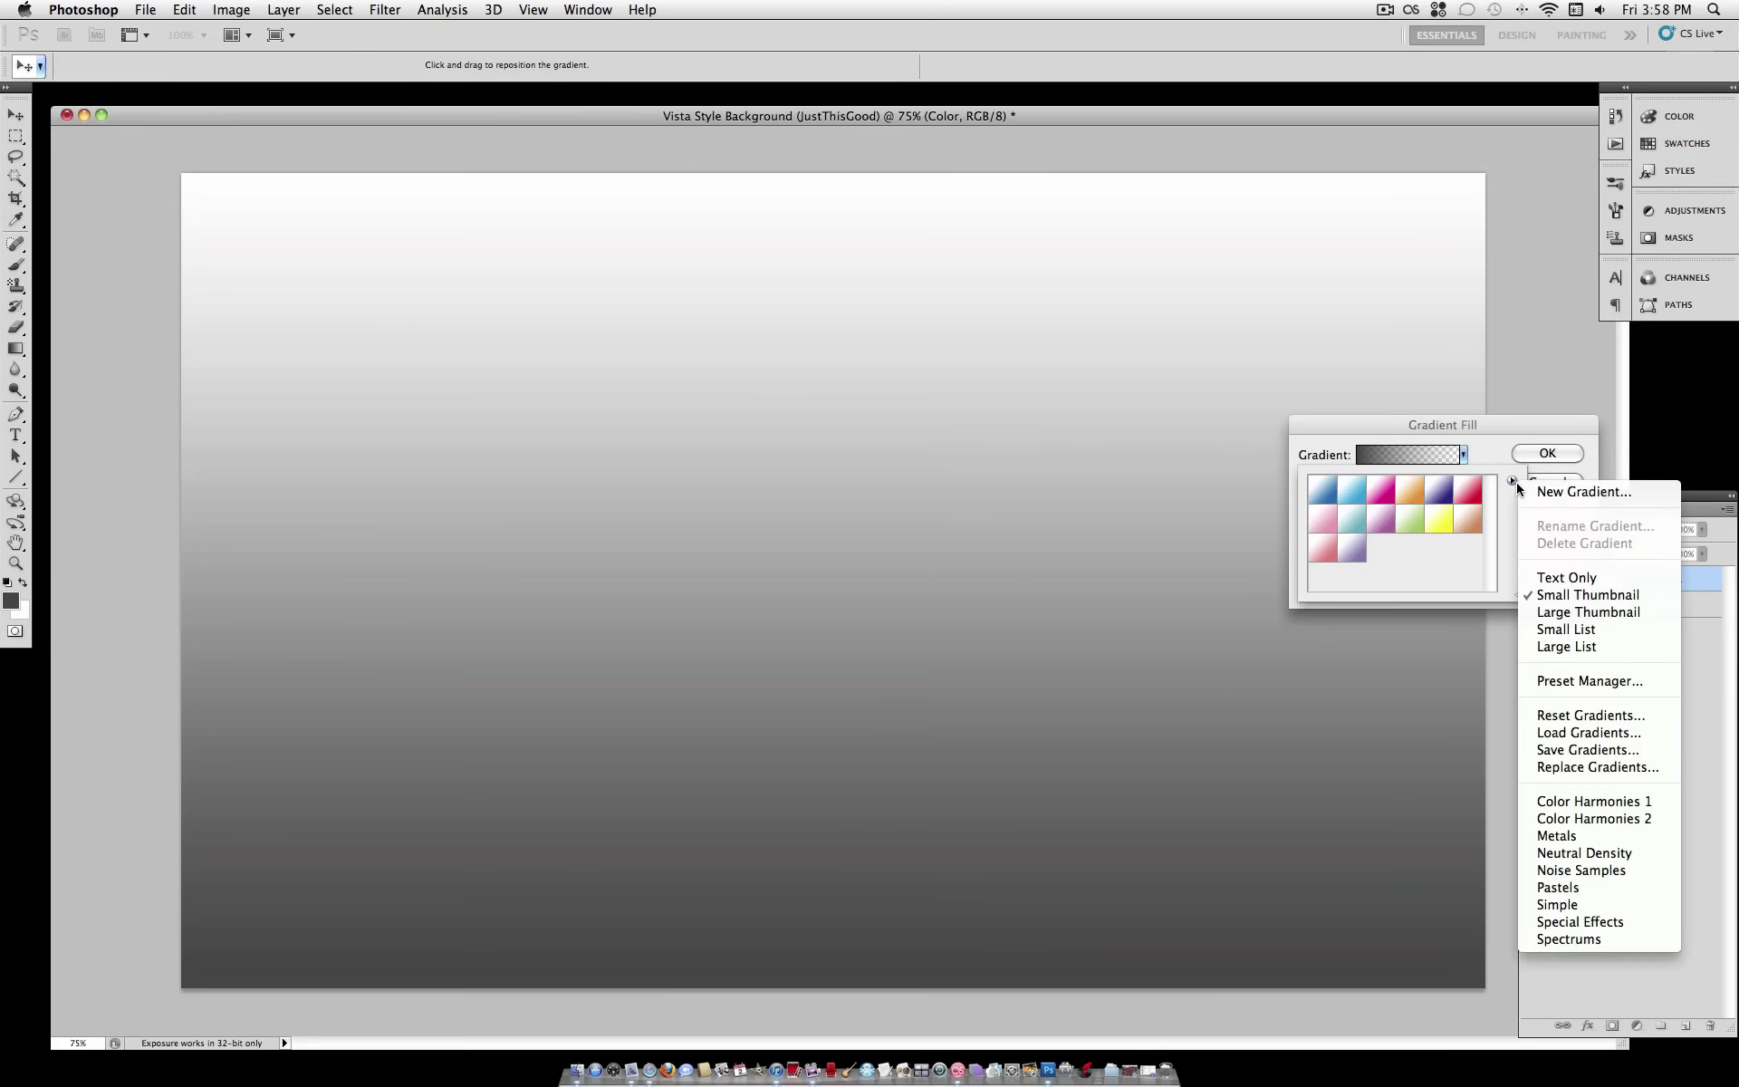
{"action": "left_click", "coordinate": [1587, 905]}
{"action": "left_click", "coordinate": [1008, 355]}
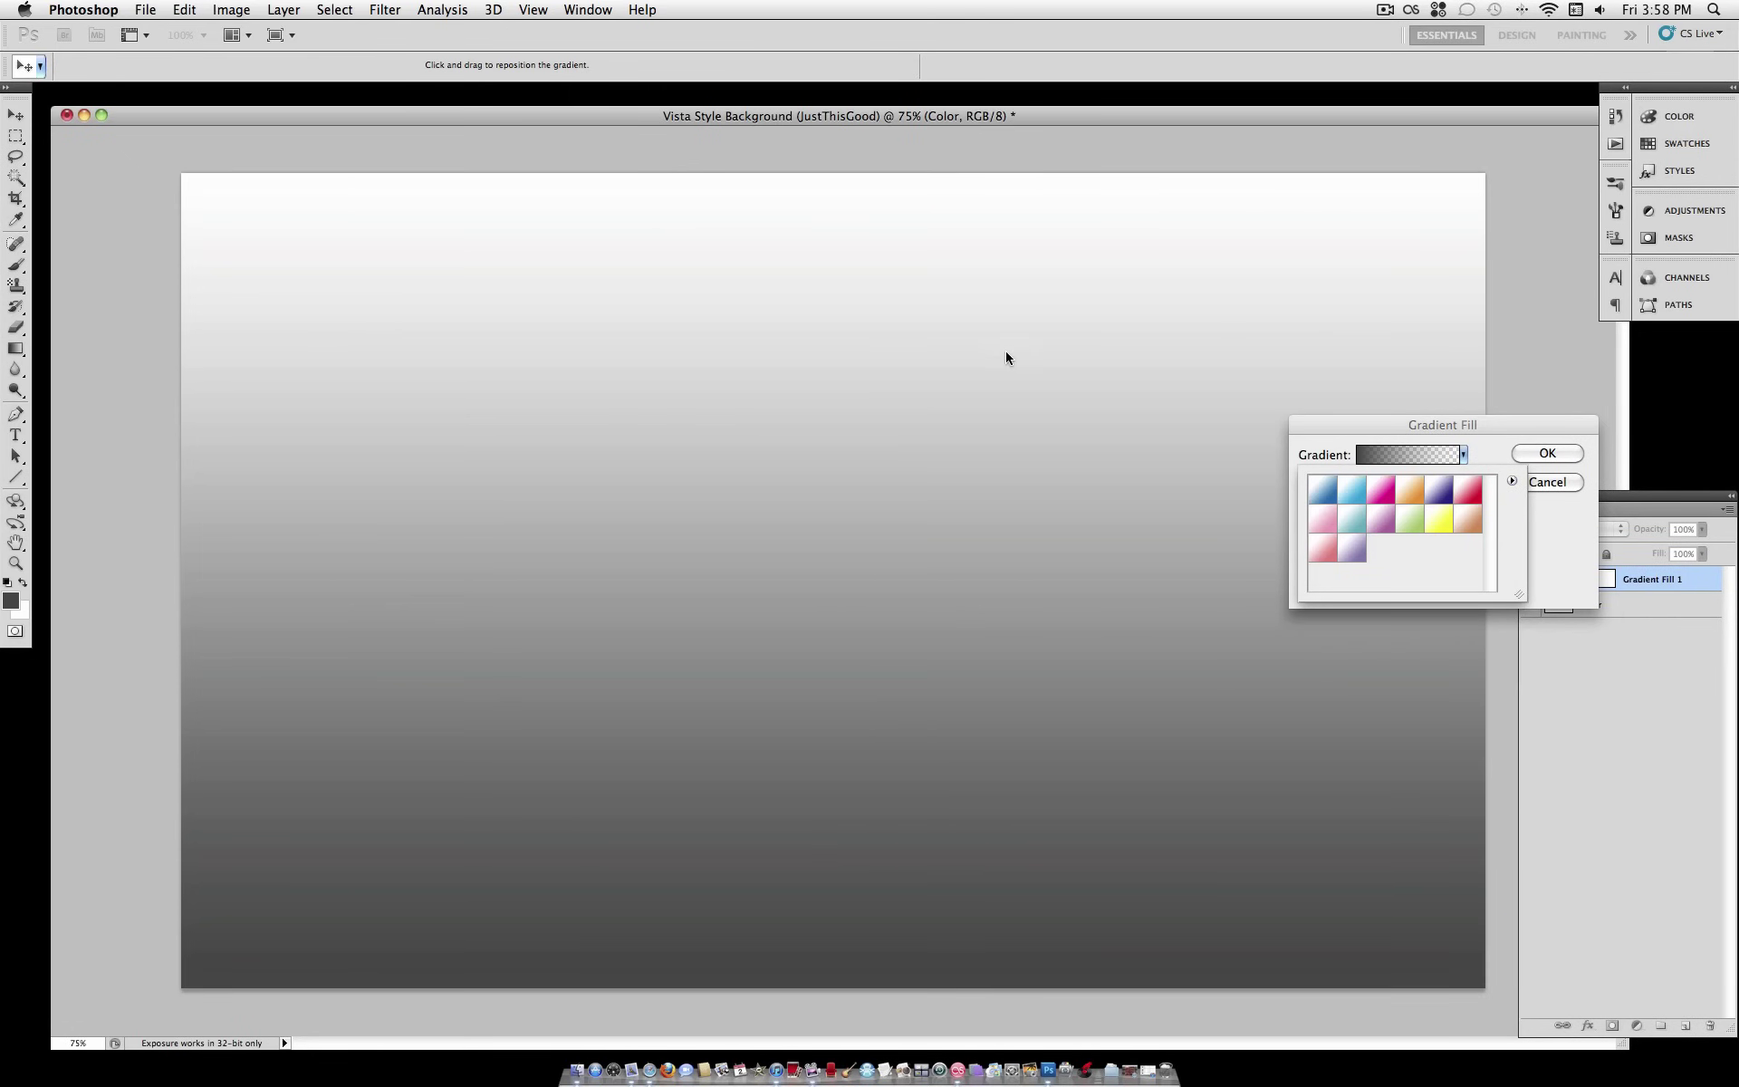
{"action": "left_click", "coordinate": [1322, 499]}
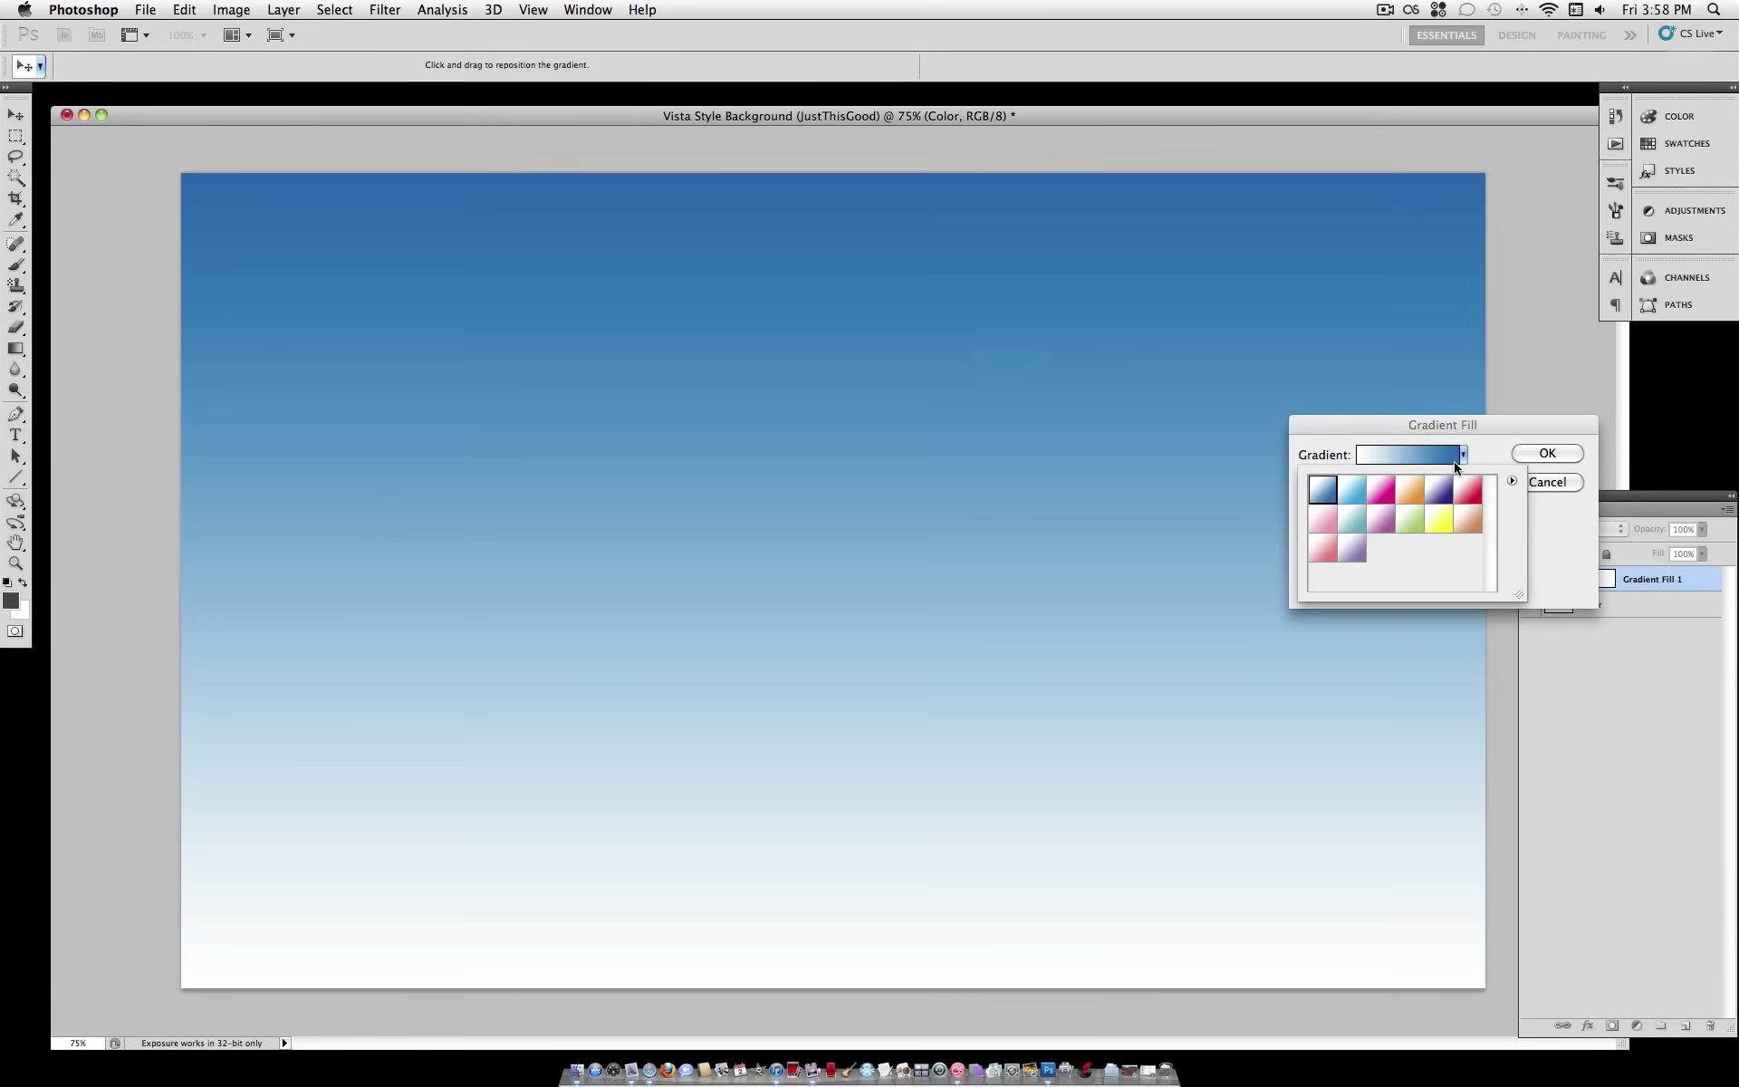
{"action": "left_click", "coordinate": [1462, 455]}
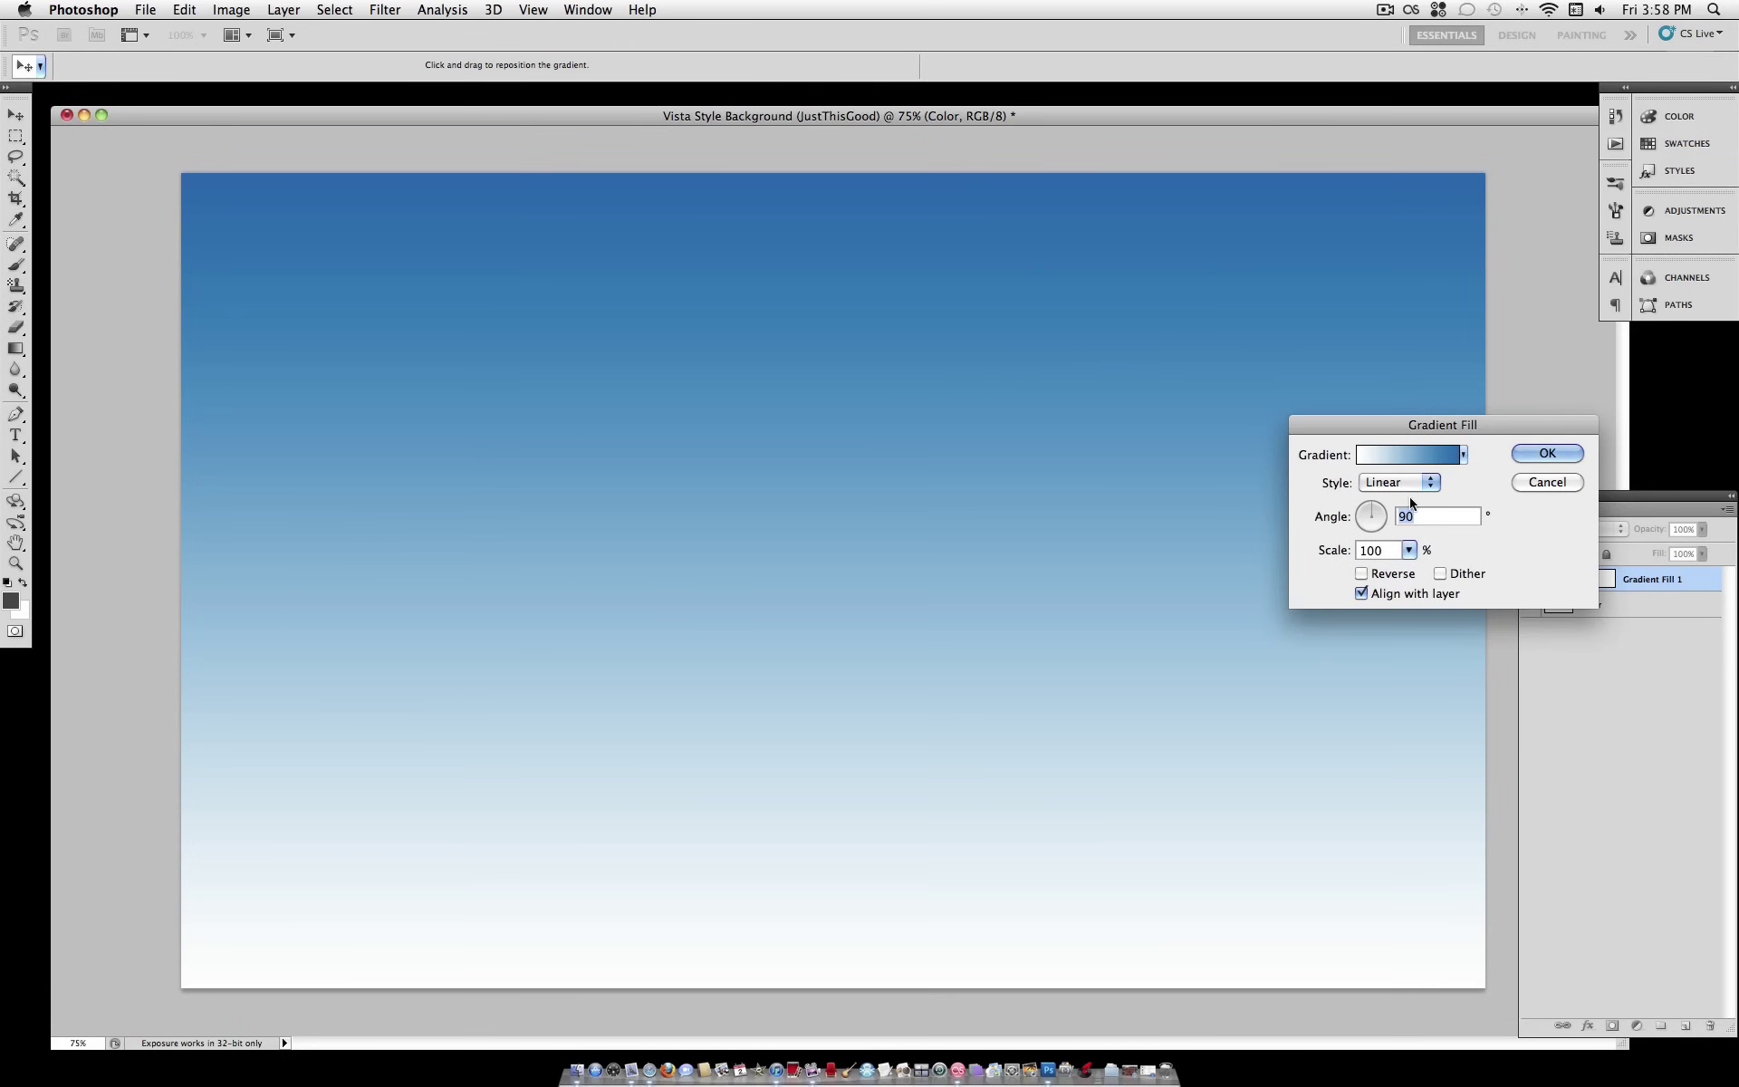
Step: In the Gradient Editor, change the white end stop to light blue 43b3e2
{"action": "left_click", "coordinate": [1402, 456]}
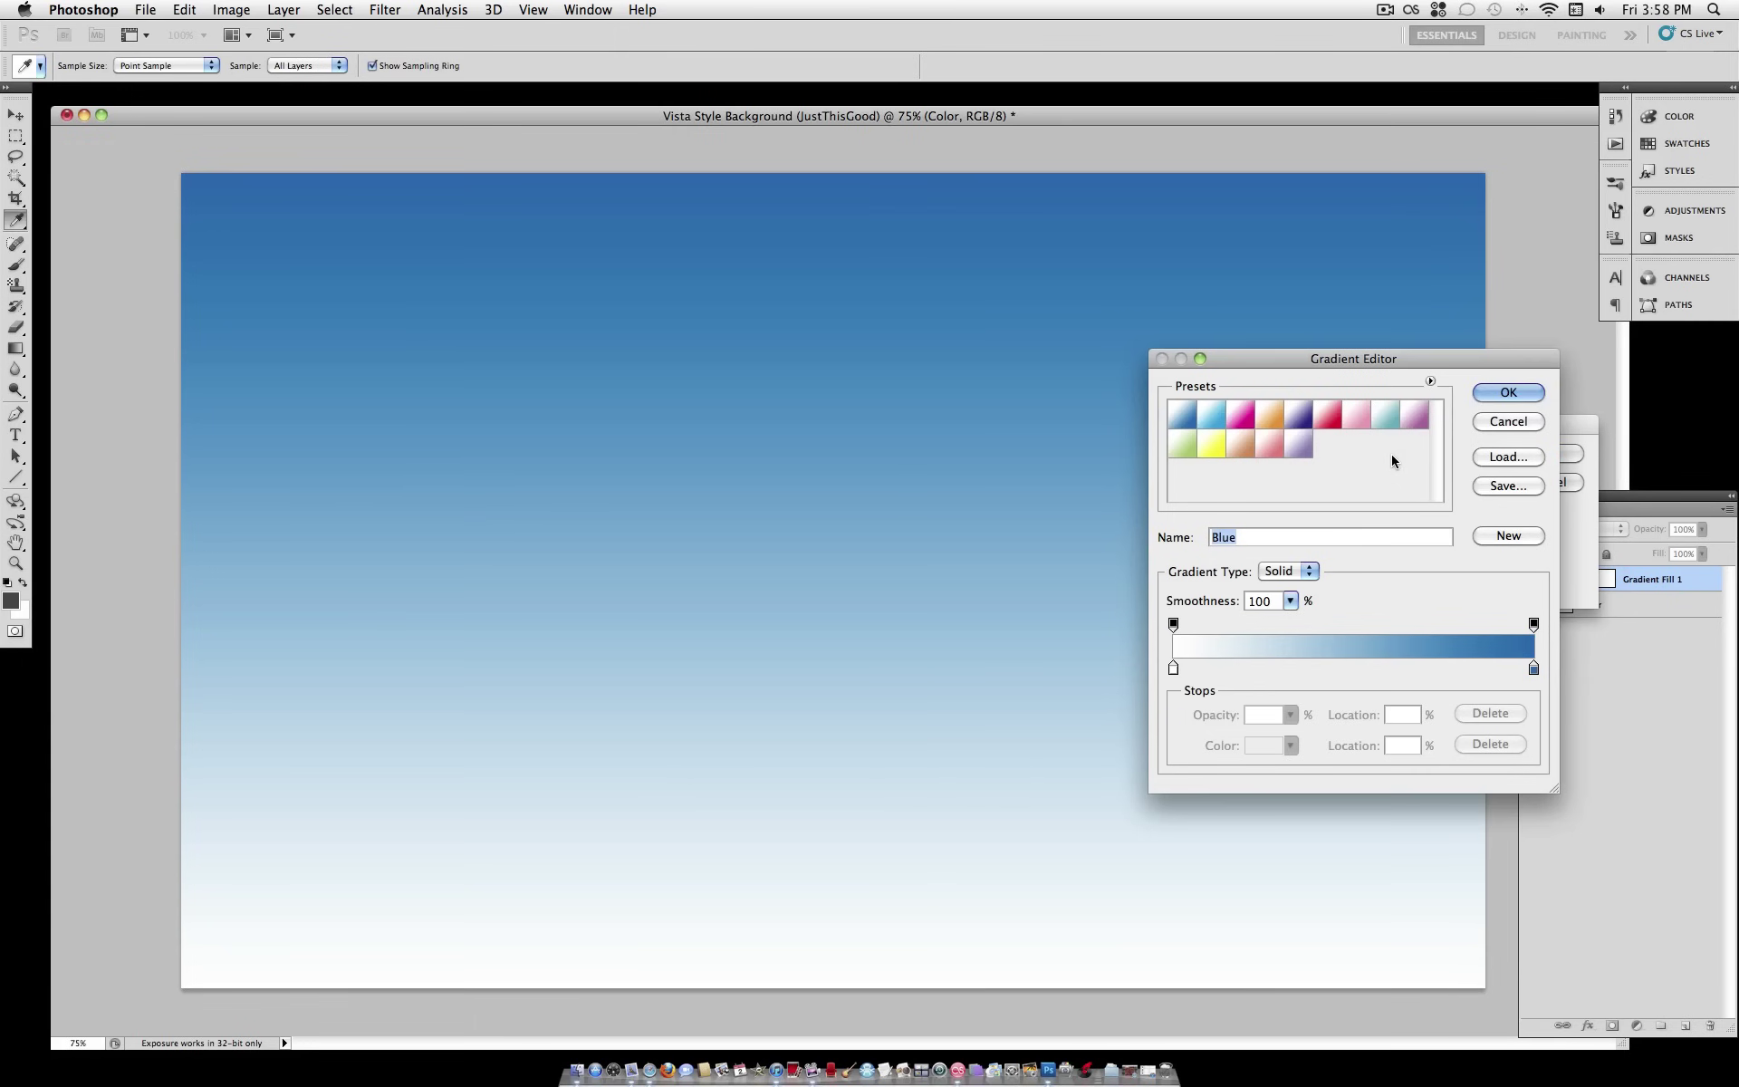
{"action": "double_click", "coordinate": [1174, 670]}
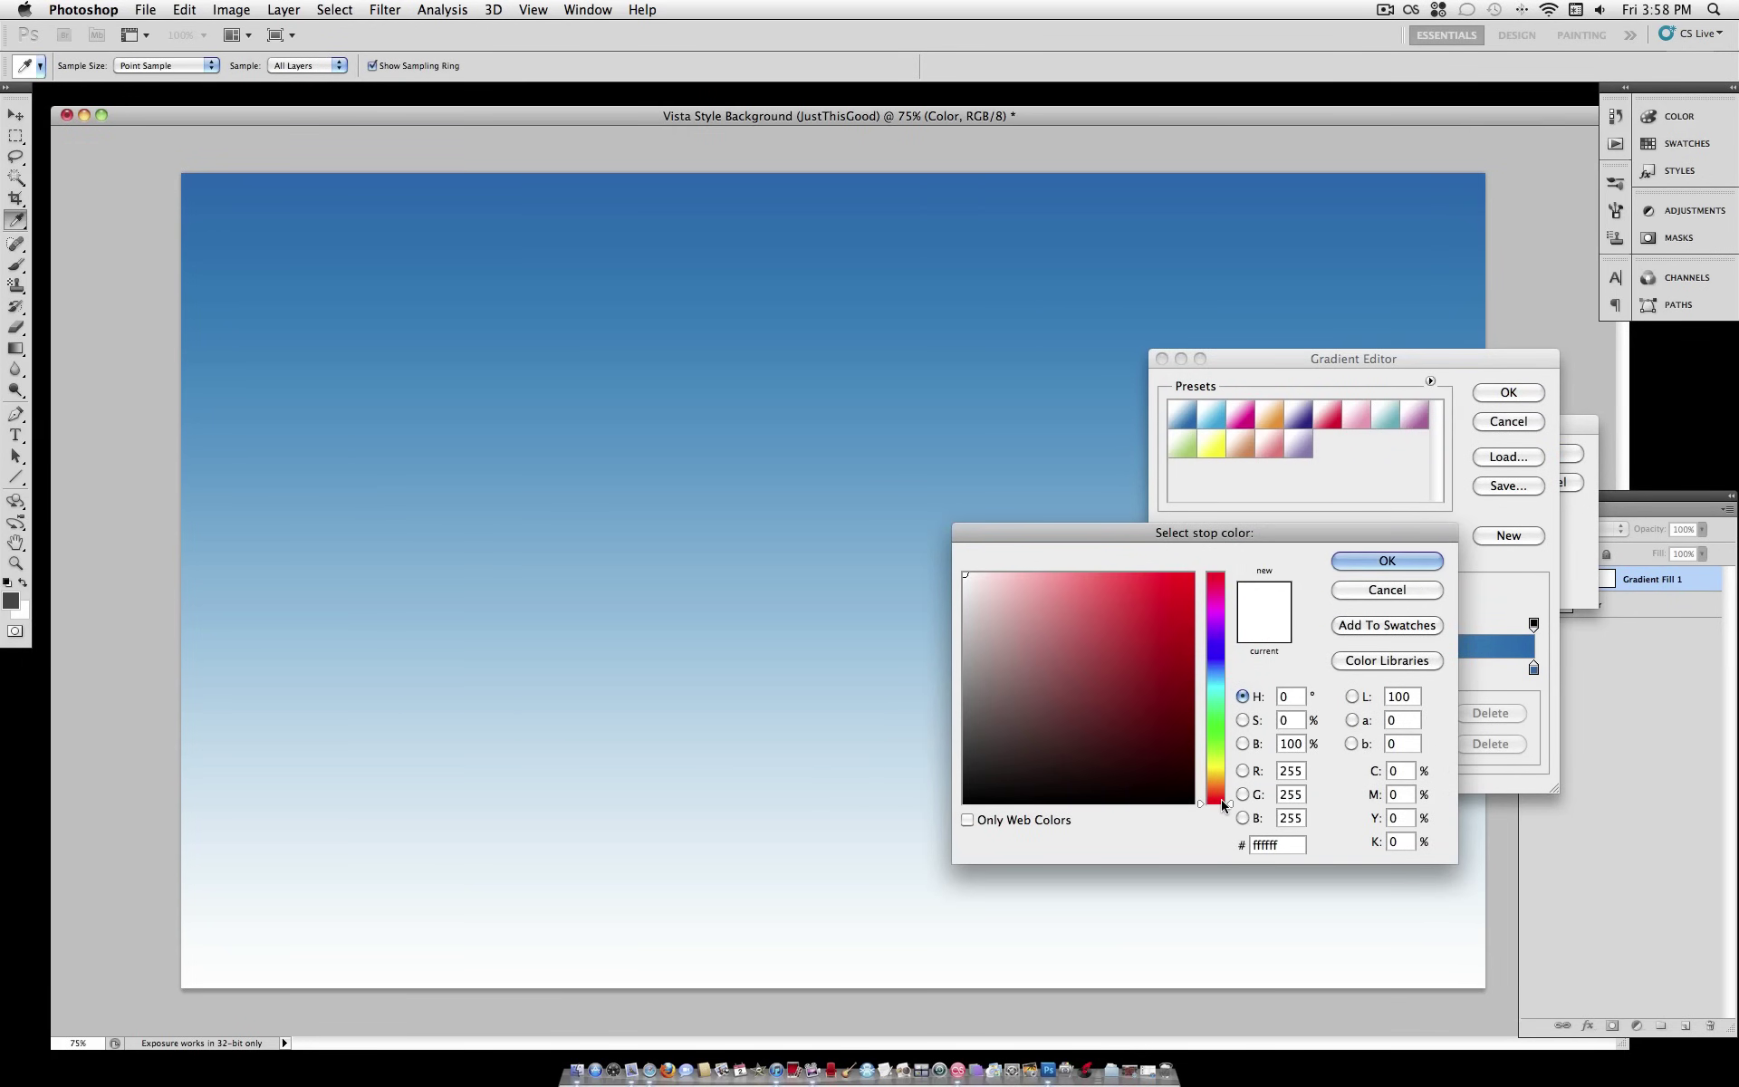
{"action": "left_click_drag", "start_coordinate": [1222, 803], "coordinate": [1222, 684]}
{"action": "left_click", "coordinate": [1166, 602]}
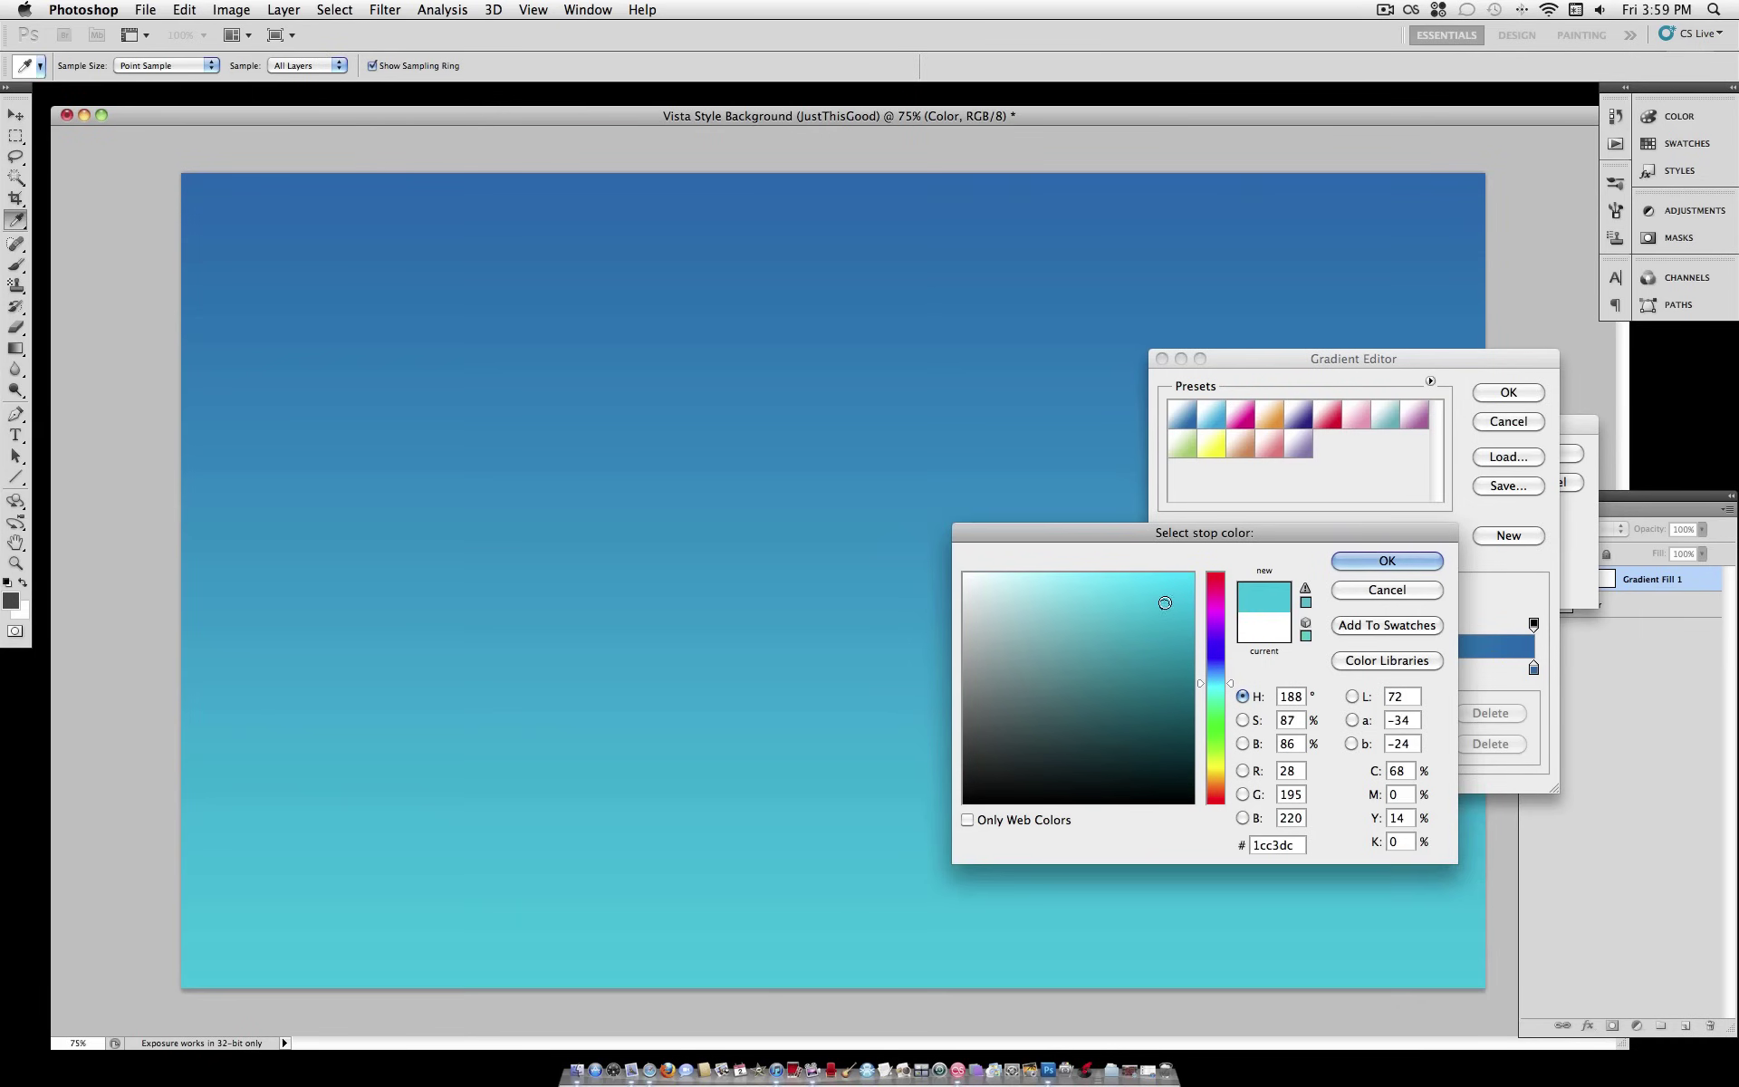
{"action": "left_click_drag", "start_coordinate": [1229, 684], "coordinate": [1232, 689]}
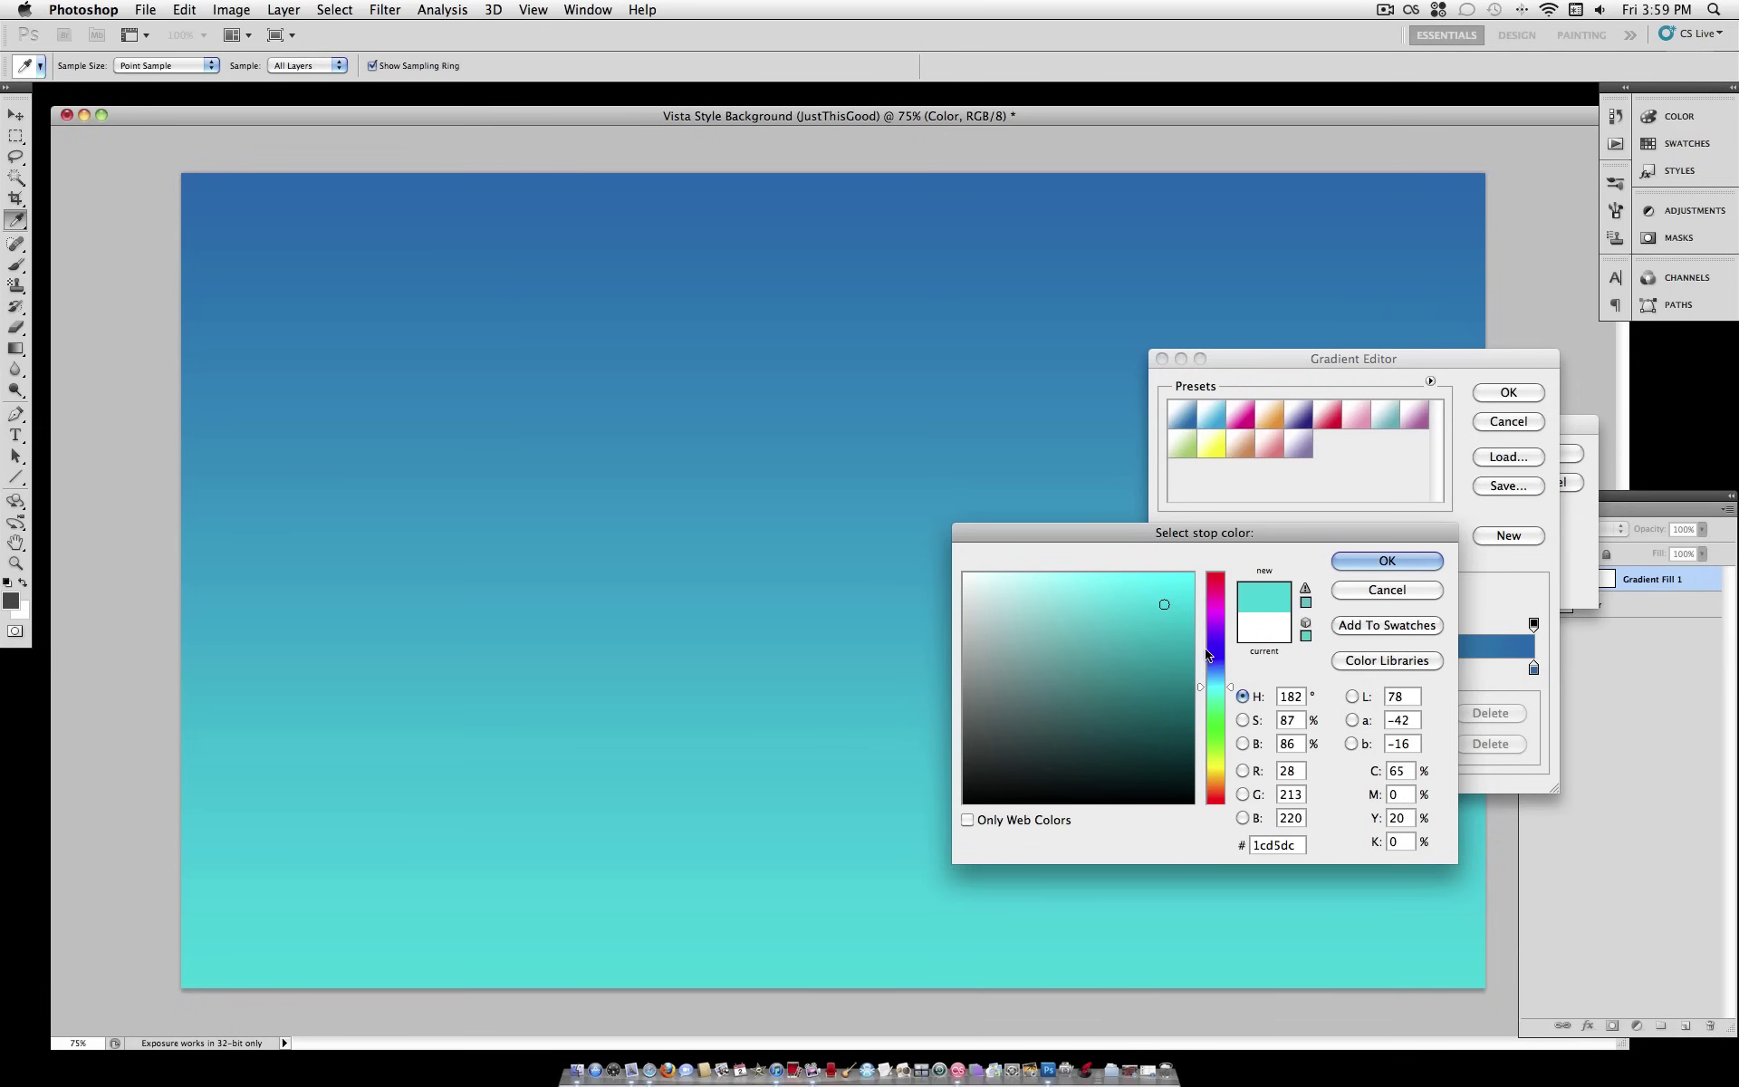
{"action": "mouse_move", "coordinate": [1178, 608]}
{"action": "left_mouse_down"}
{"action": "mouse_move", "coordinate": [1181, 641]}
{"action": "mouse_move", "coordinate": [1115, 592]}
{"action": "mouse_move", "coordinate": [1104, 604]}
{"action": "left_mouse_up"}
{"action": "left_click", "coordinate": [1227, 679]}
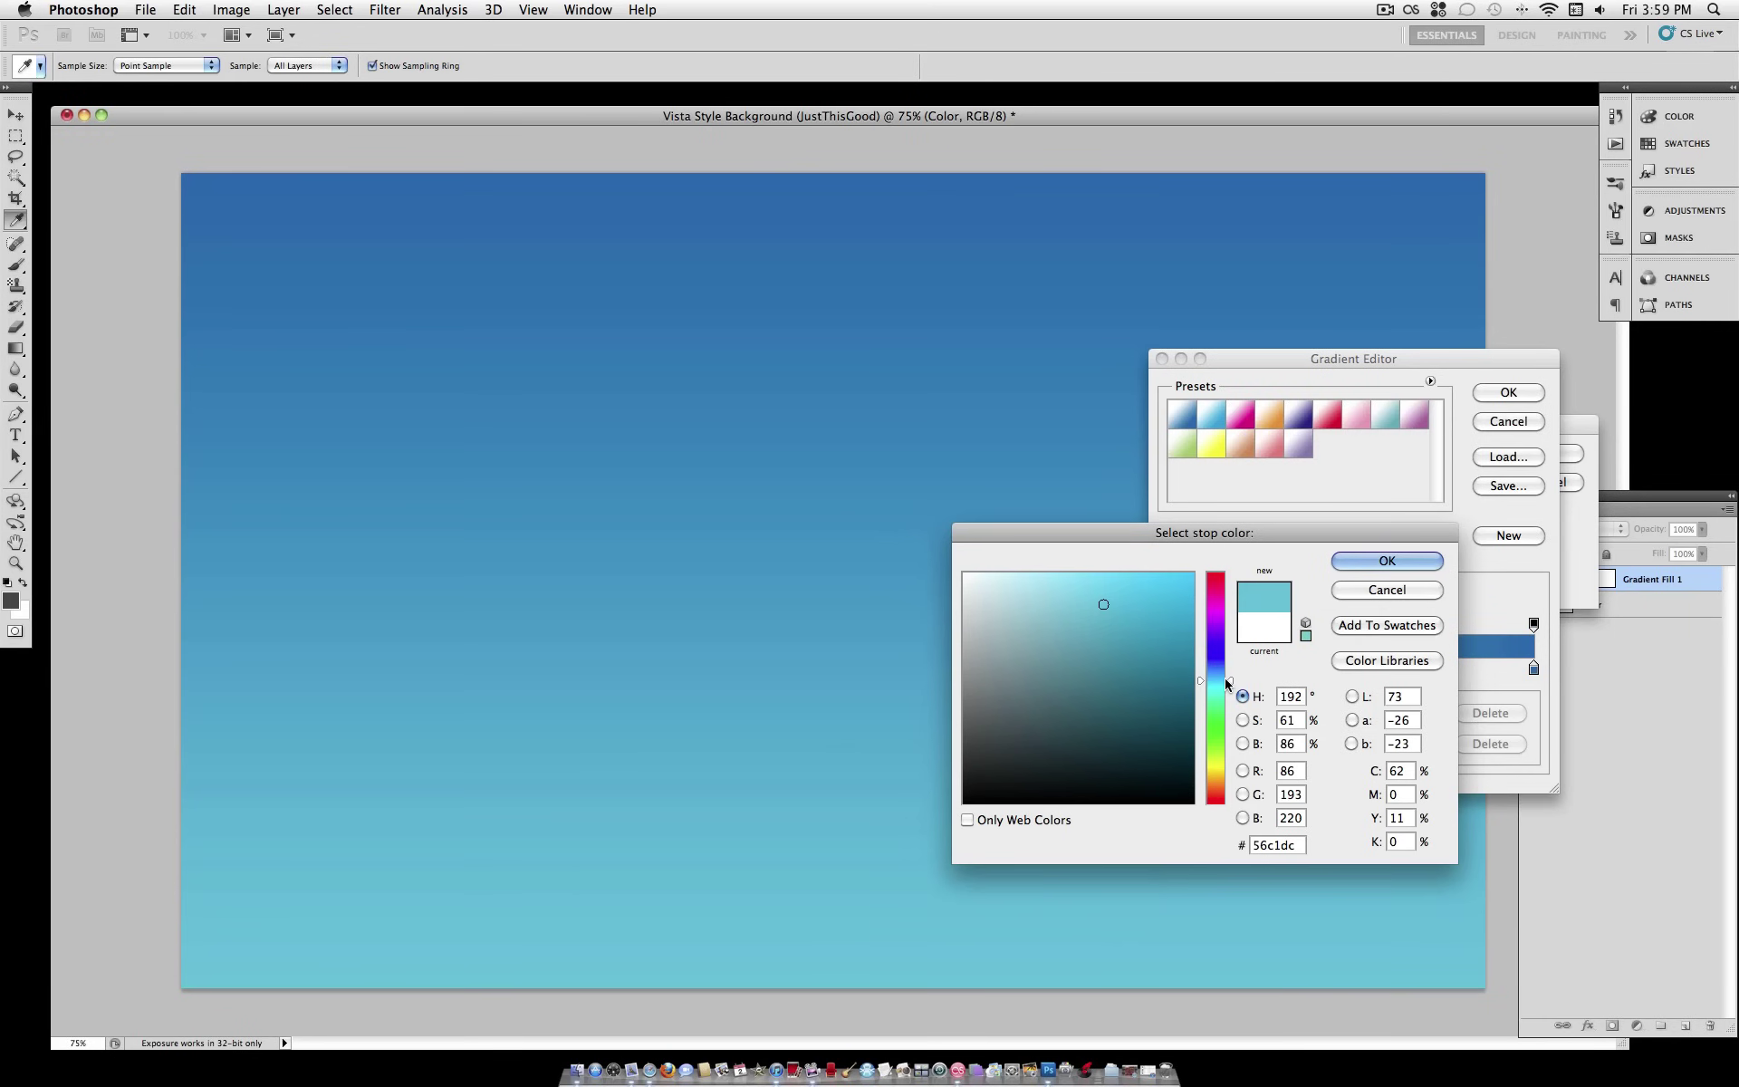
{"action": "left_click", "coordinate": [1124, 604]}
{"action": "left_click", "coordinate": [1125, 599]}
{"action": "left_click", "coordinate": [1231, 678]}
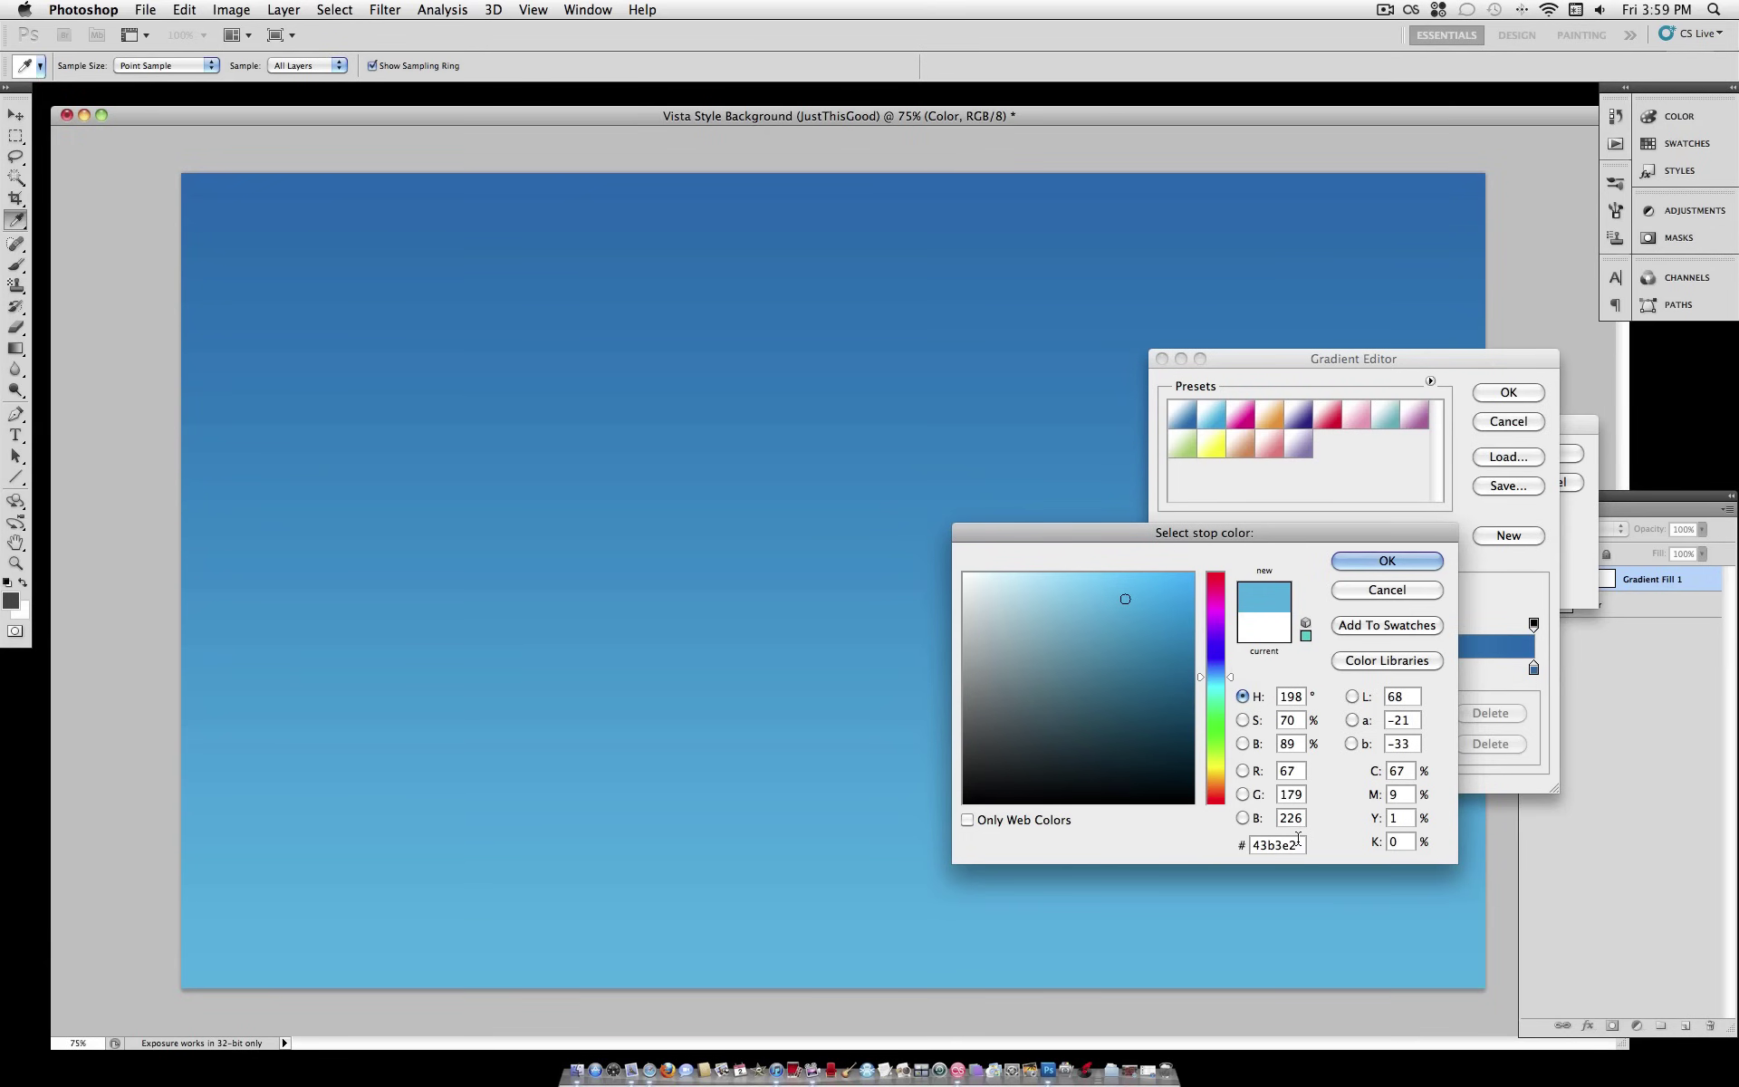
{"action": "double_click", "coordinate": [1298, 843]}
{"action": "left_click", "coordinate": [1386, 562]}
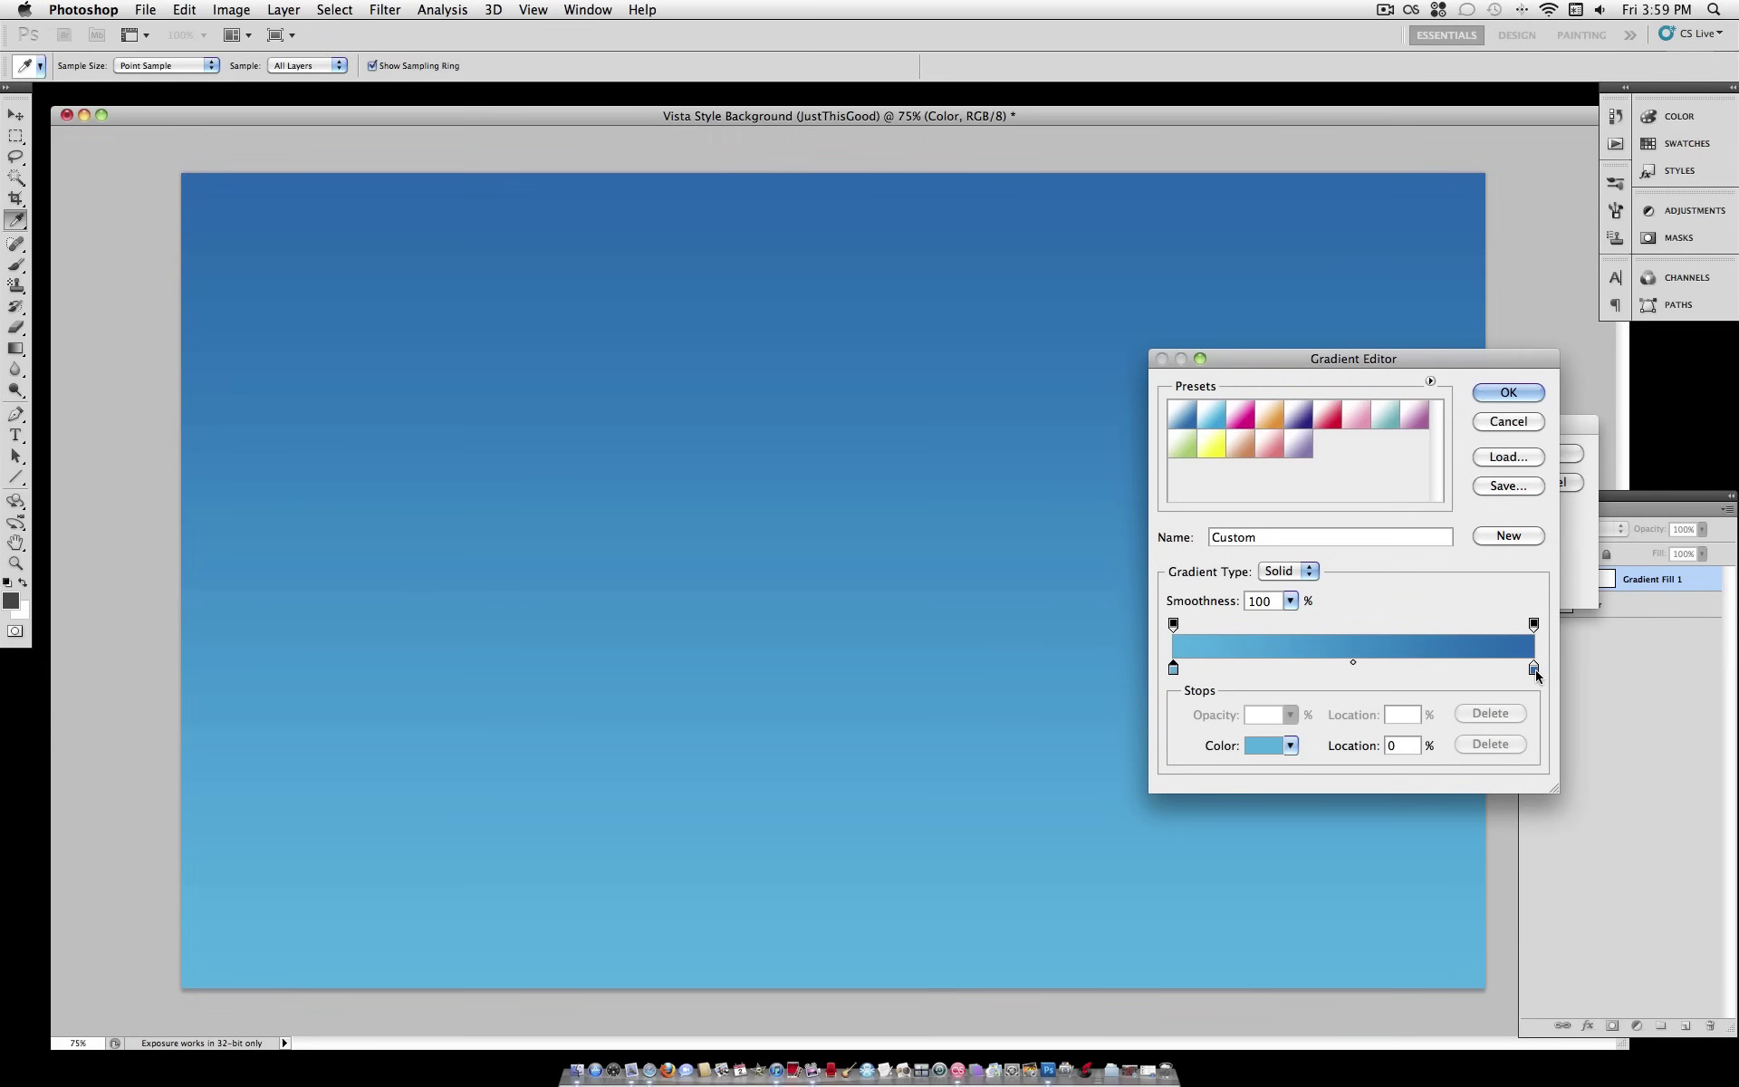
Step: Accept the edited gradient and apply the fill as Radial at 150% scale
{"action": "left_click", "coordinate": [1509, 393]}
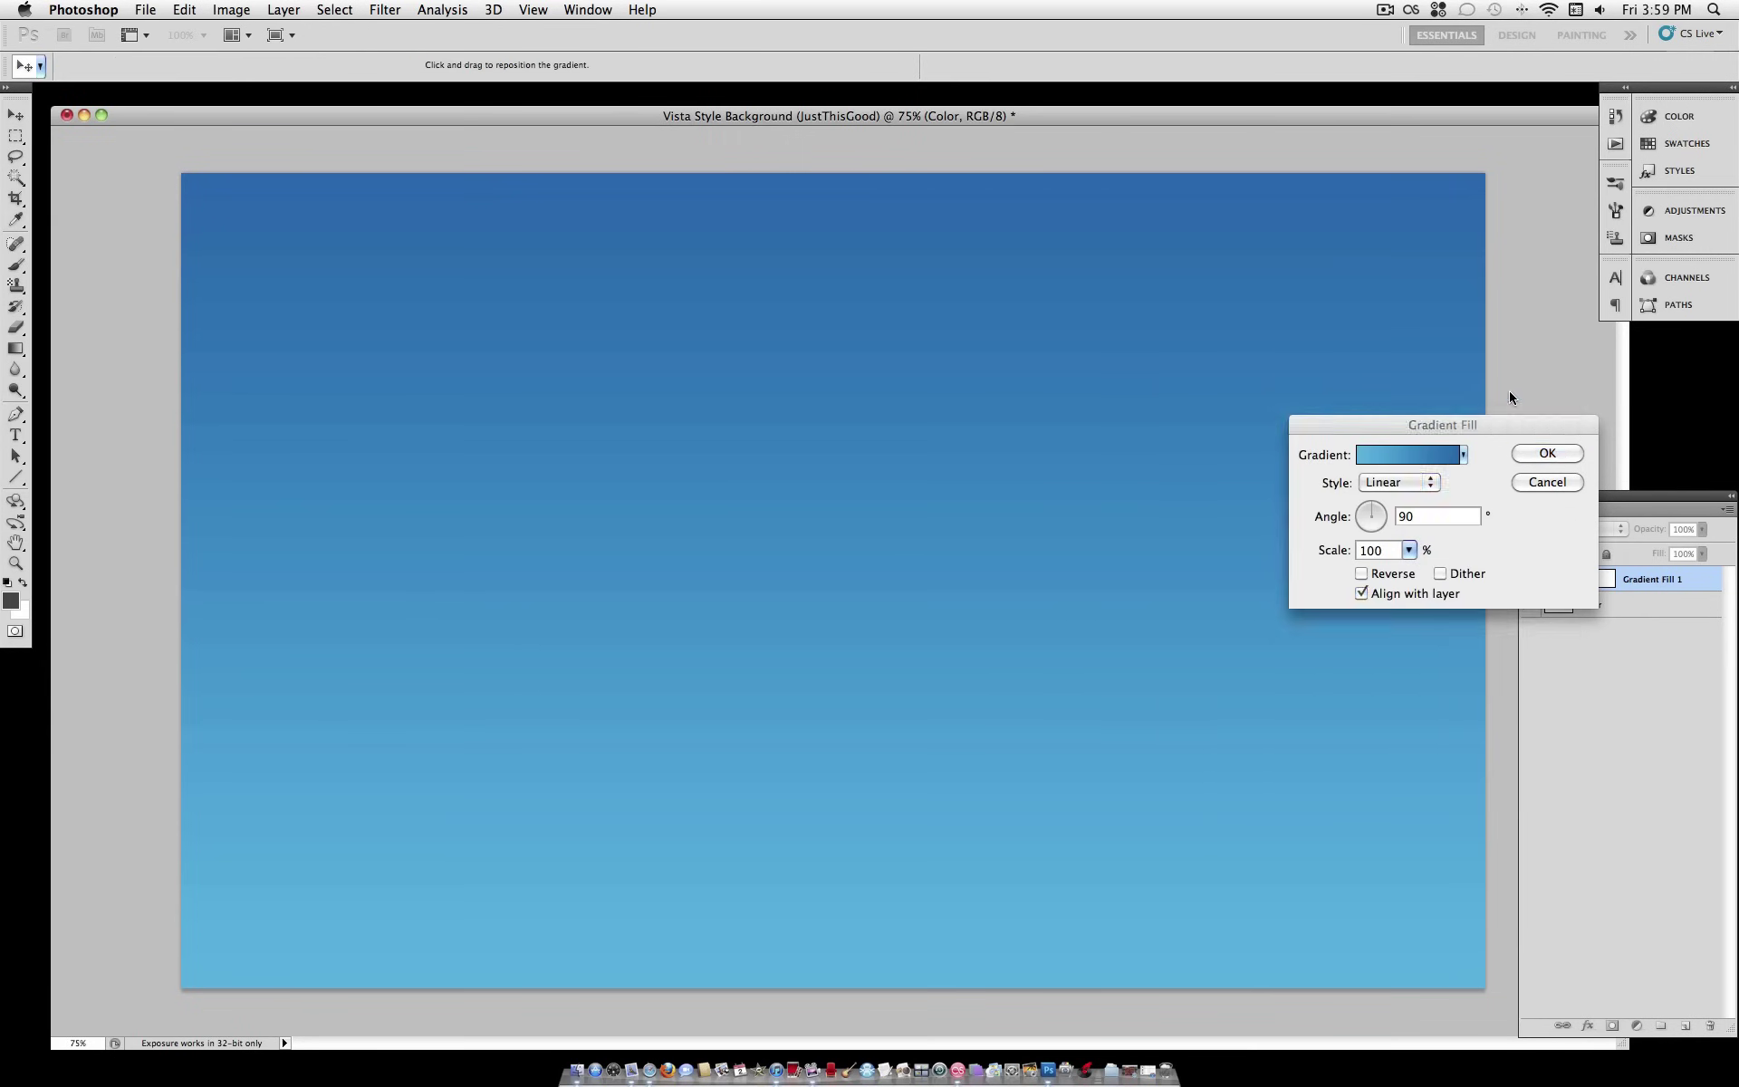
{"action": "left_click", "coordinate": [1433, 484]}
{"action": "left_click", "coordinate": [1426, 501]}
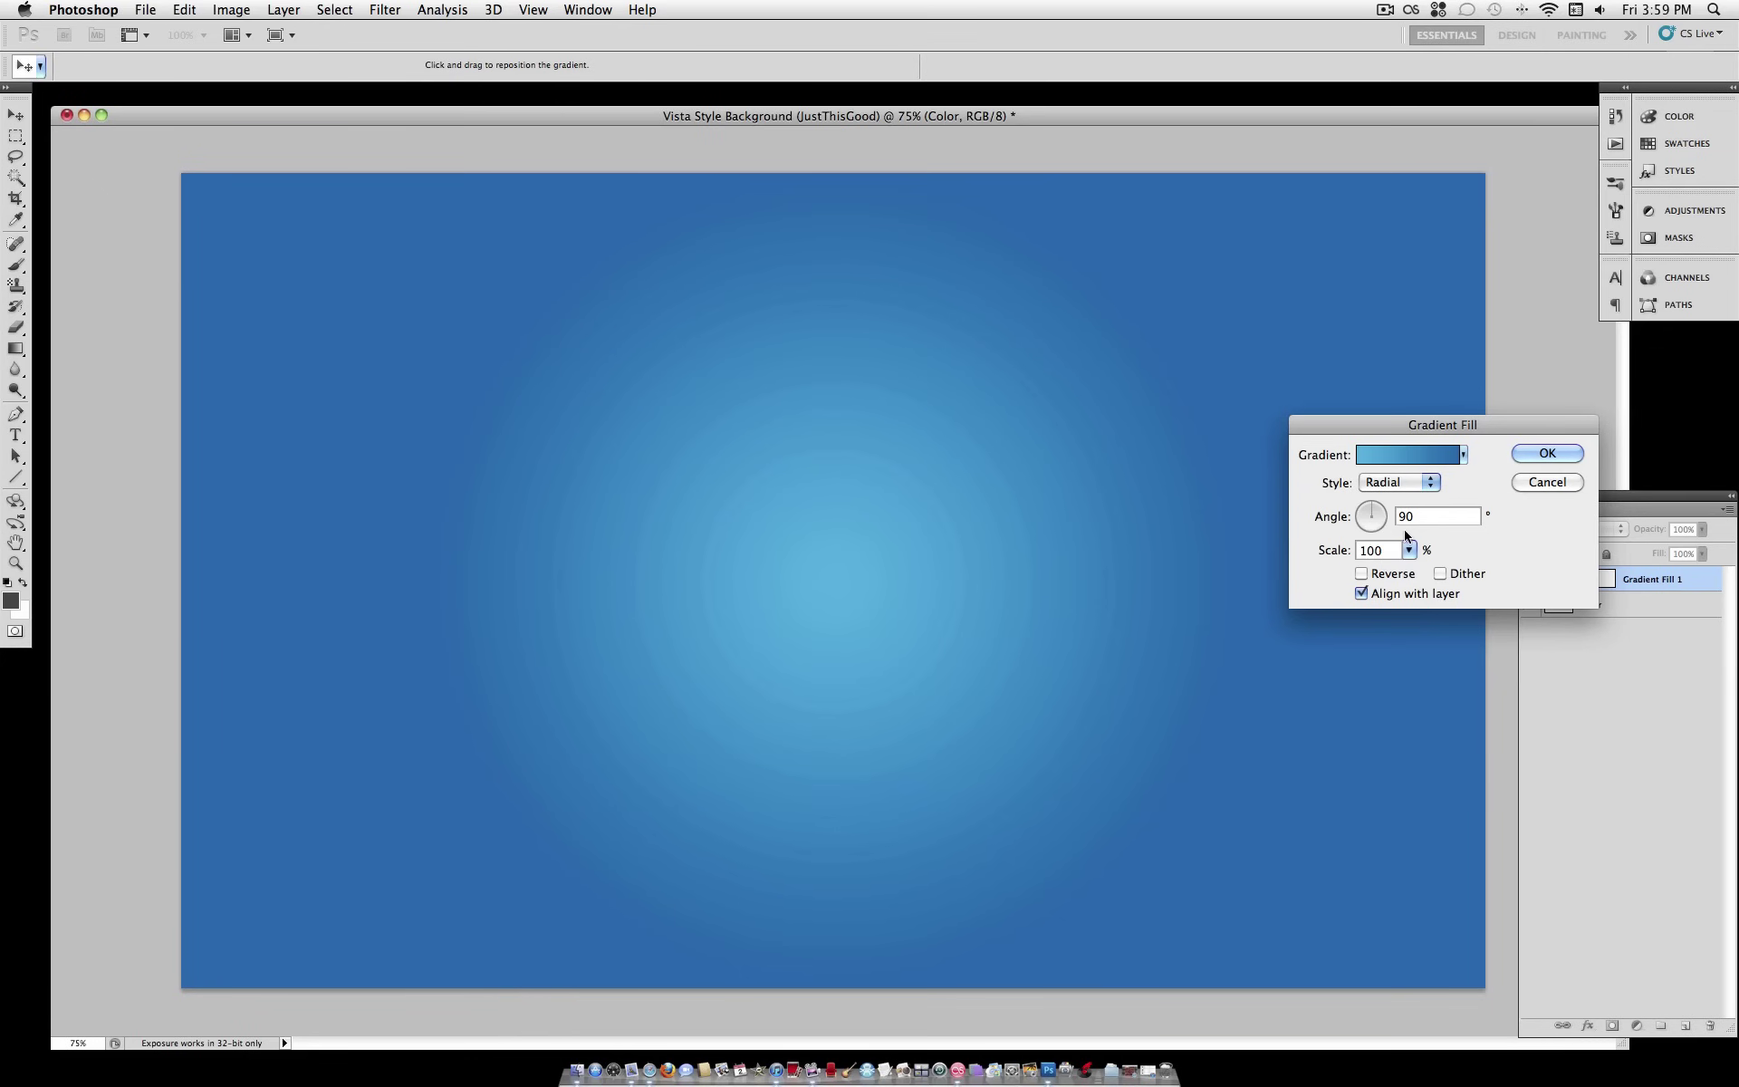
{"action": "double_click", "coordinate": [1370, 550]}
{"action": "type", "text": "150"}
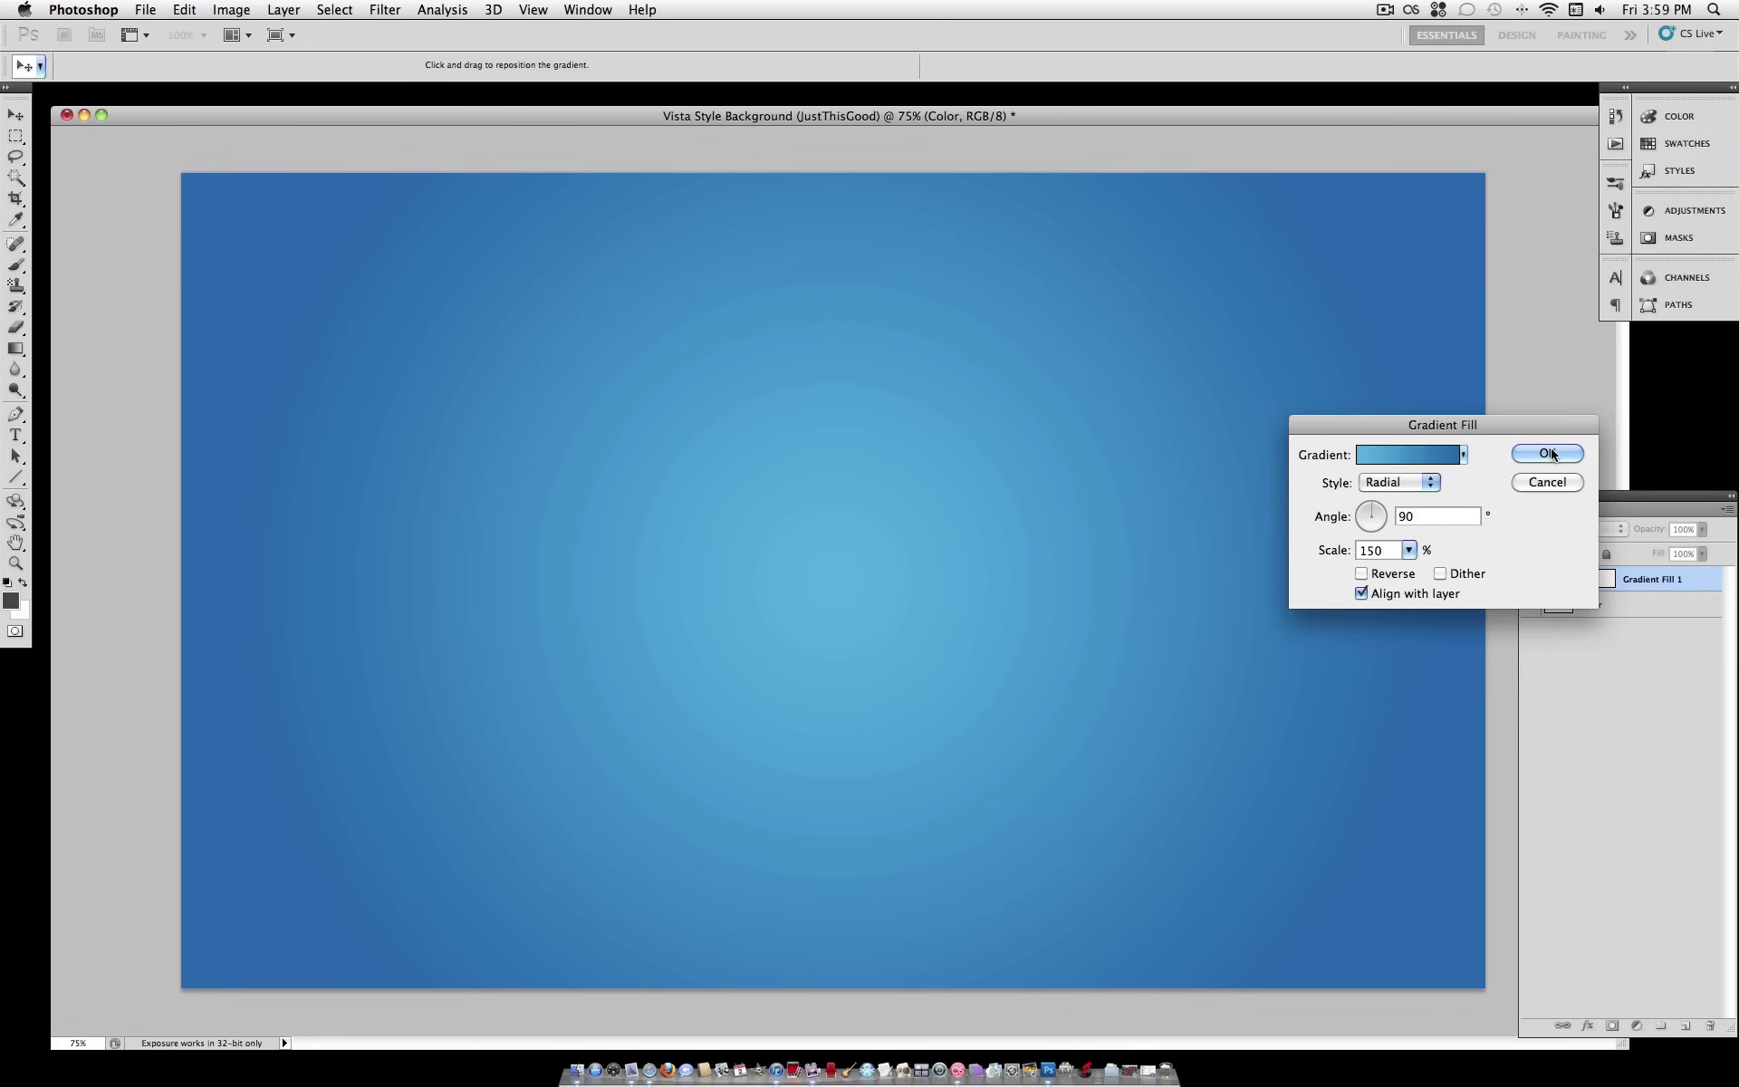
{"action": "left_click", "coordinate": [1548, 453]}
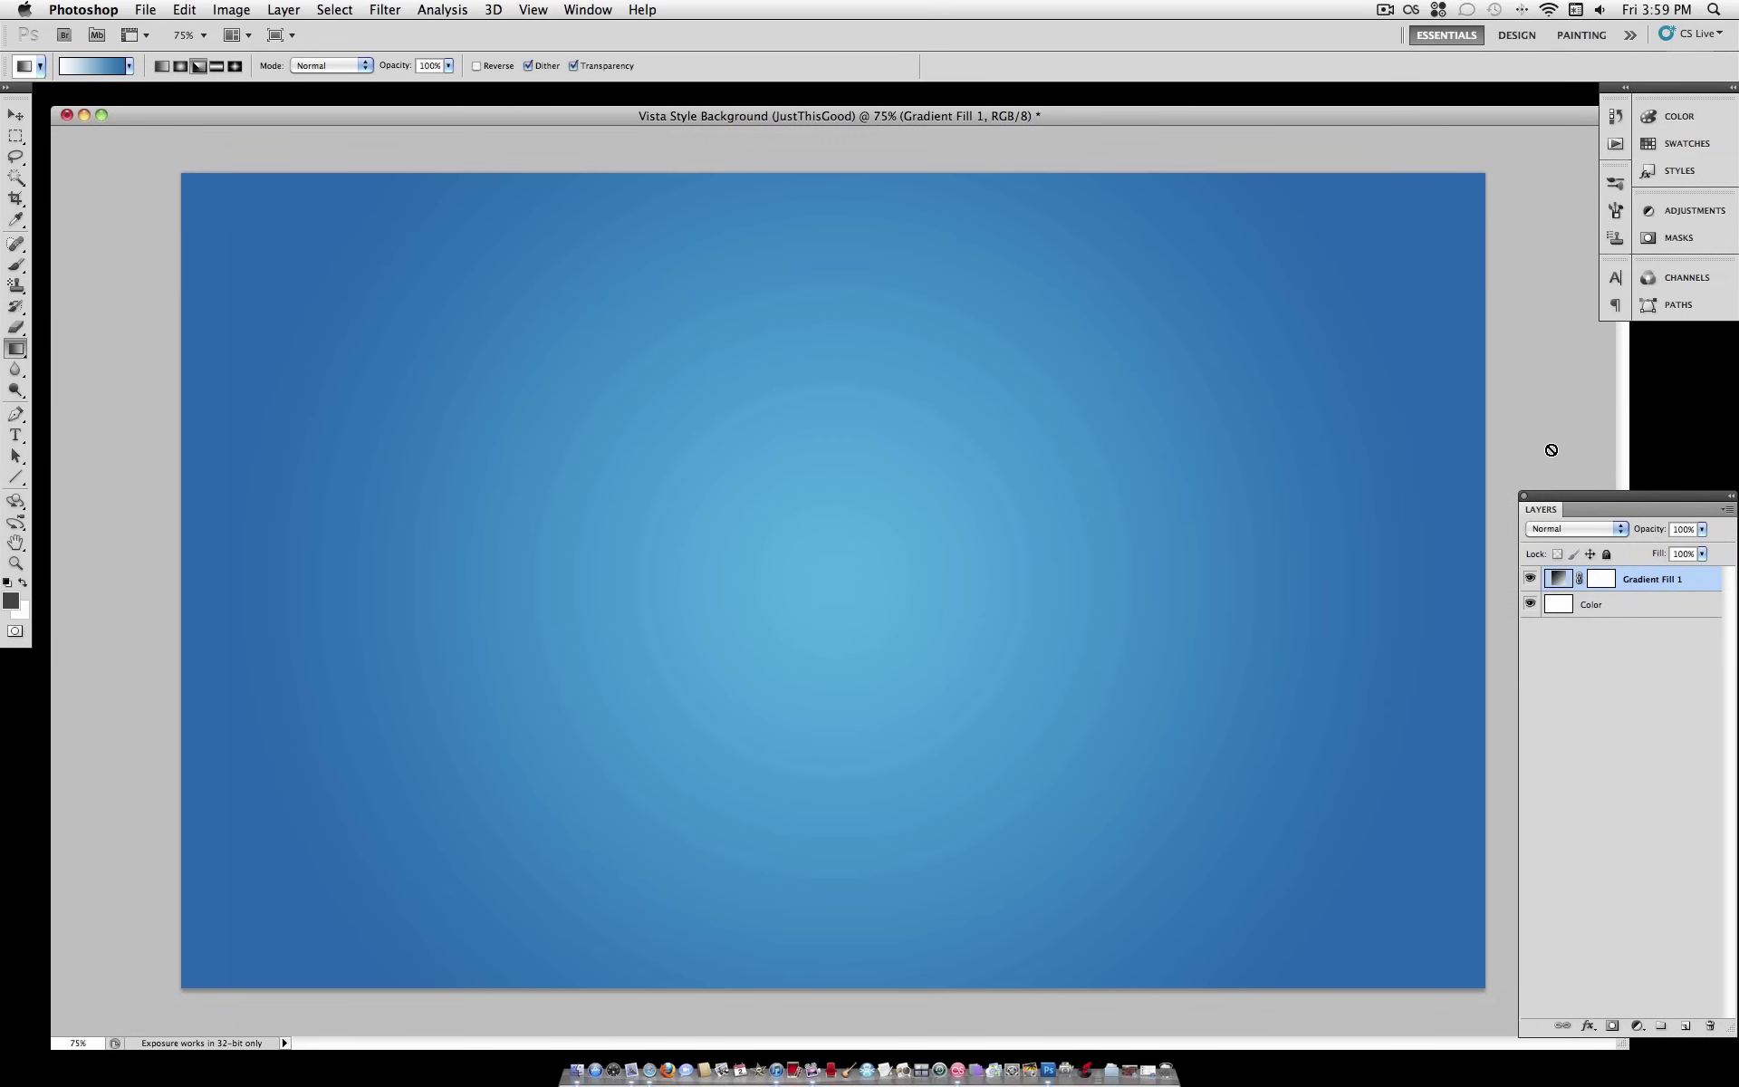
Step: Add a new empty Layer 1 above the gradient fill
{"action": "left_click", "coordinate": [292, 13]}
{"action": "mouse_move", "coordinate": [292, 31]}
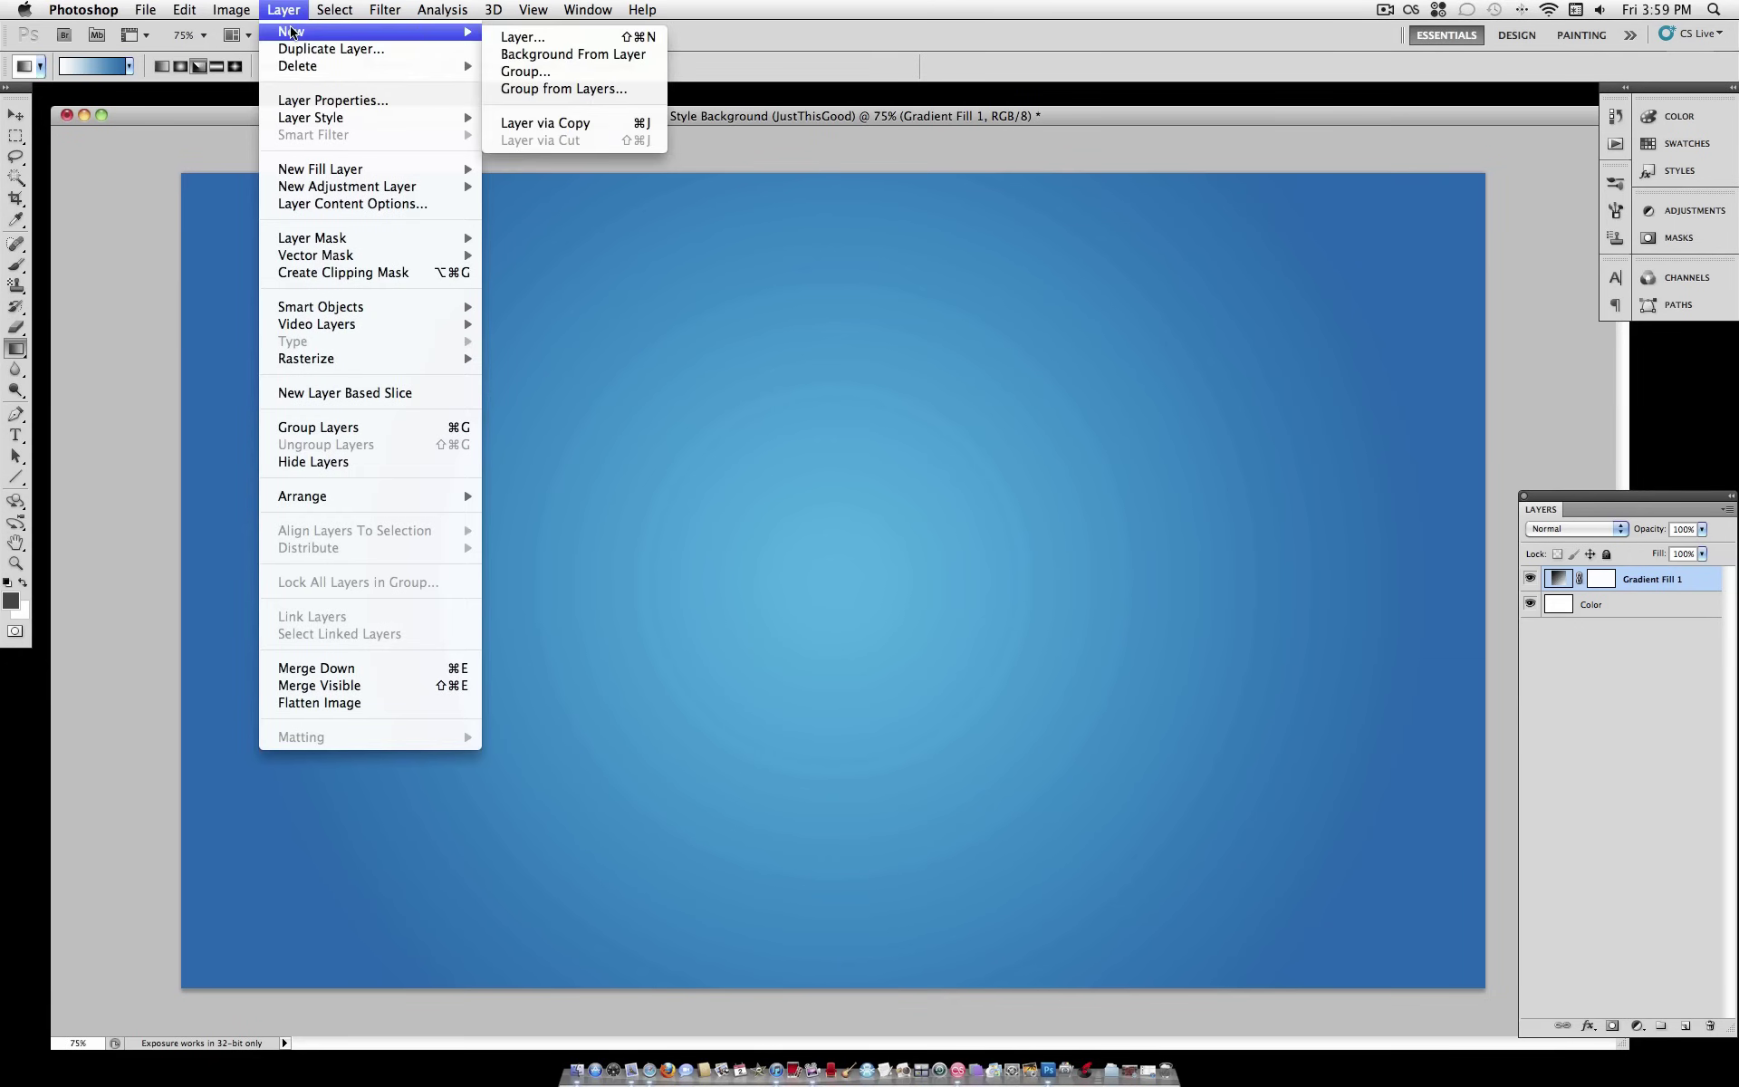
{"action": "left_click", "coordinate": [540, 36]}
{"action": "key", "text": "Return"}
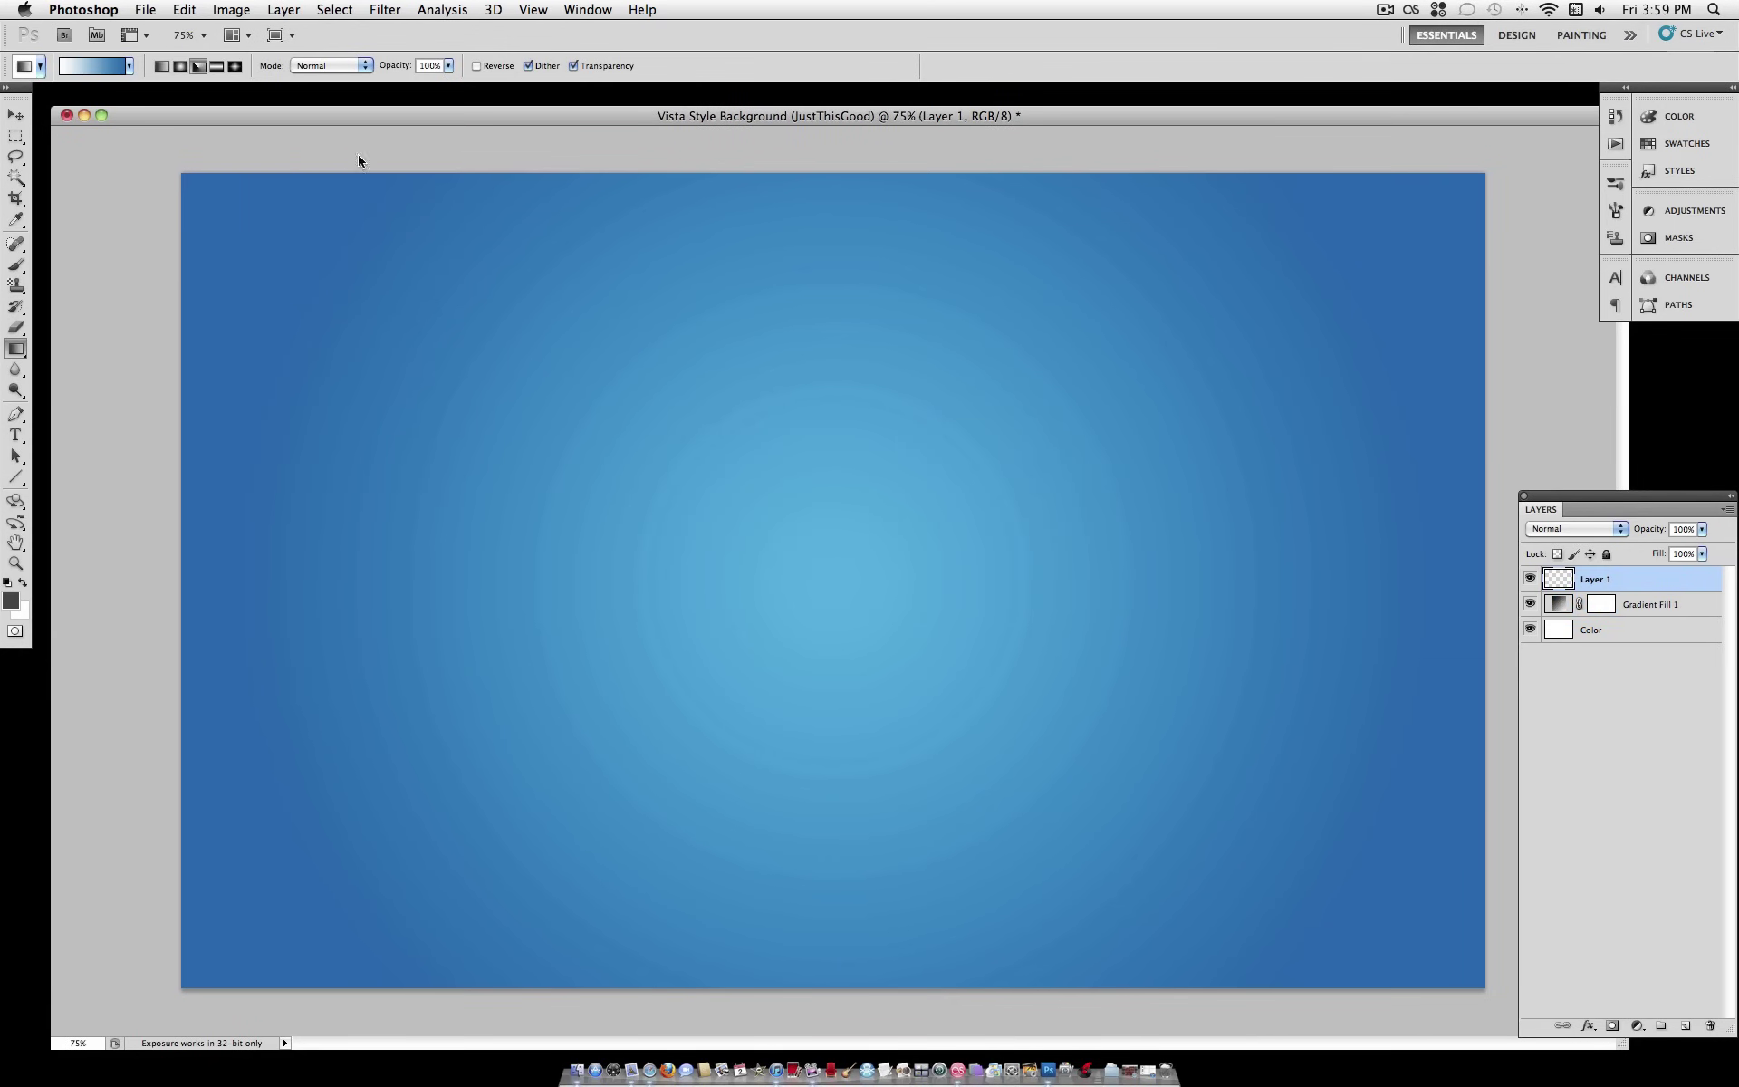
Step: Set the foreground colour to dark grey 444444
{"action": "left_click", "coordinate": [12, 601]}
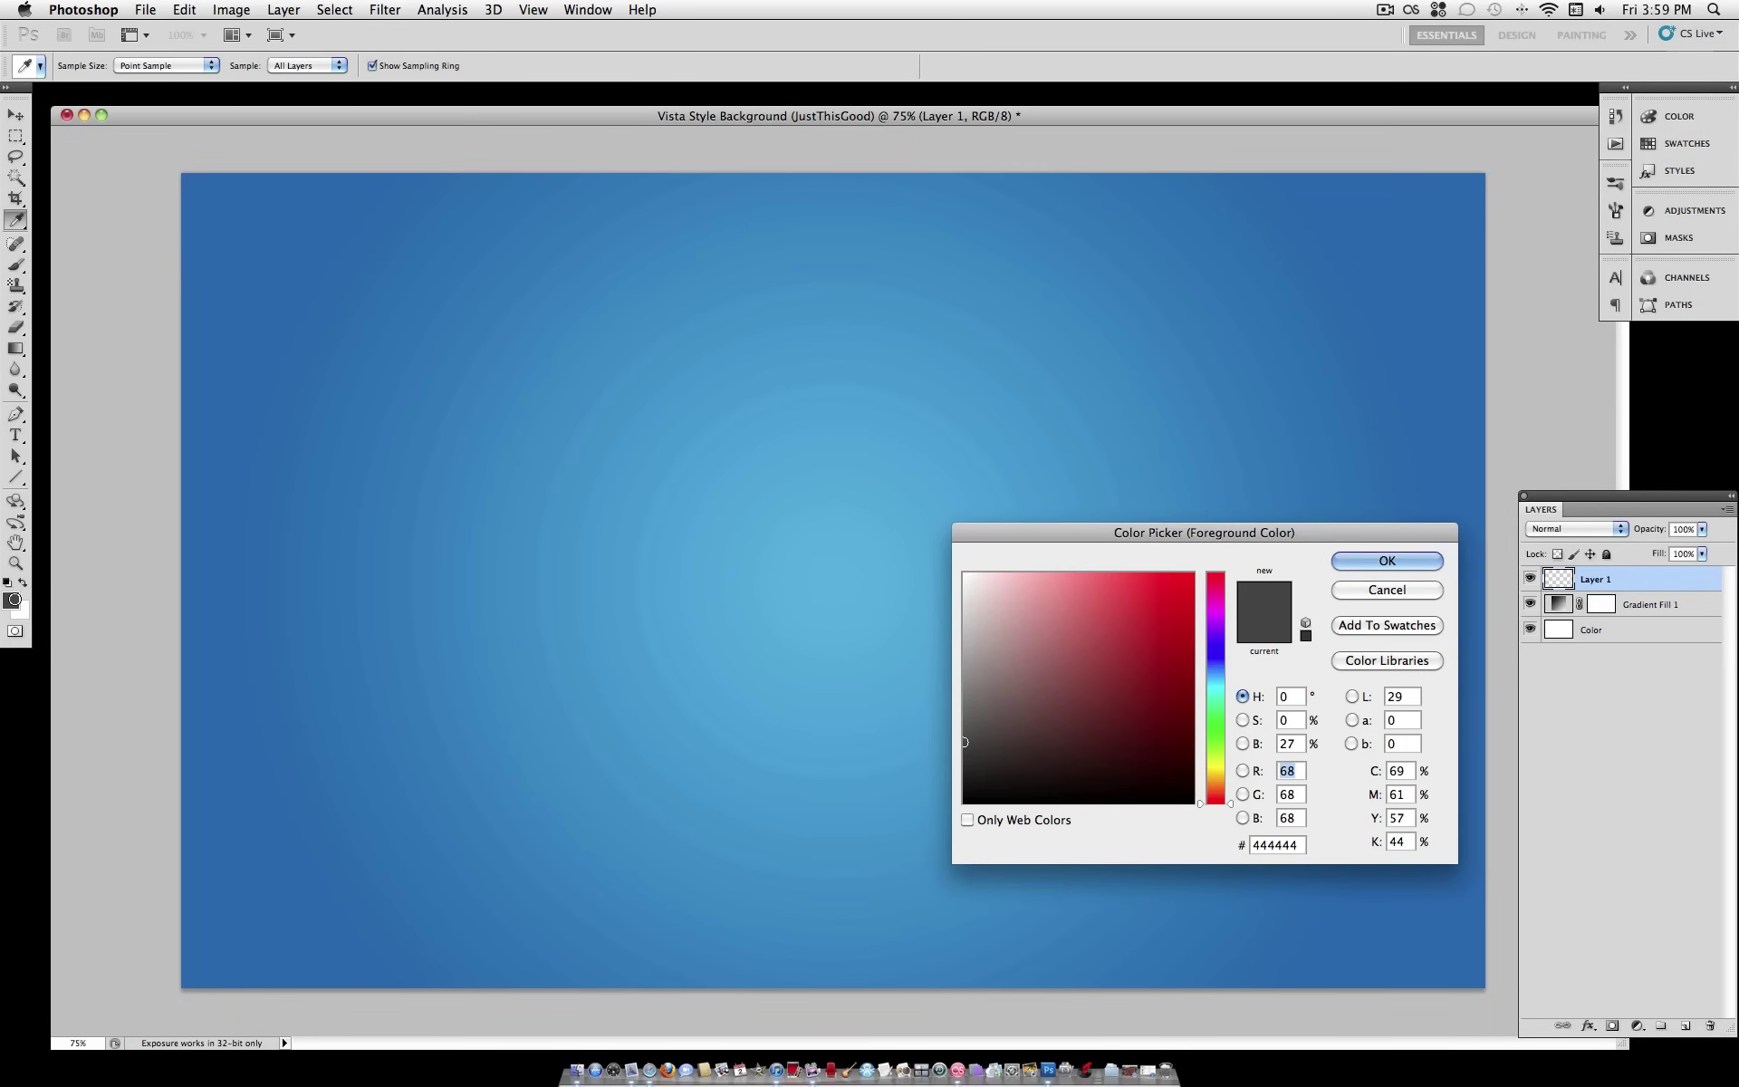
{"action": "left_click", "coordinate": [1301, 842]}
{"action": "left_click", "coordinate": [1301, 842]}
{"action": "left_click", "coordinate": [1404, 556]}
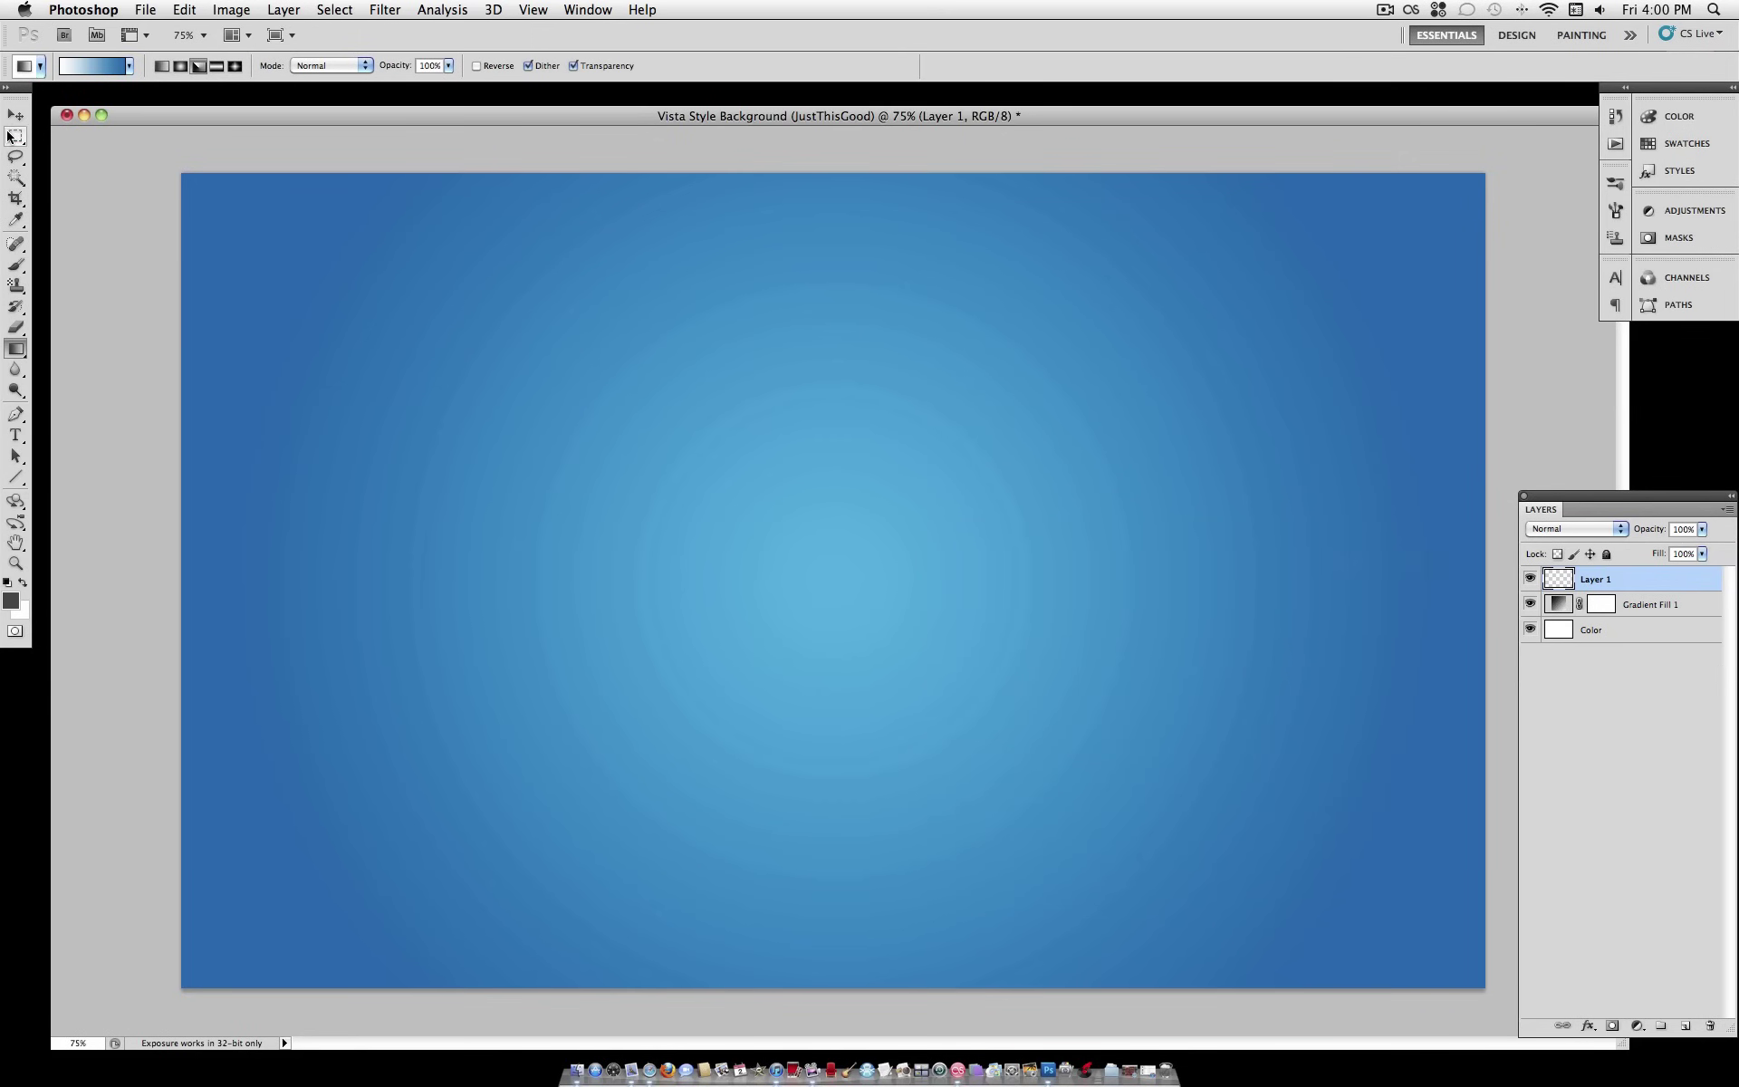
Step: Switch to the Elliptical Marquee Tool from the marquee flyout
{"action": "left_click", "coordinate": [13, 135]}
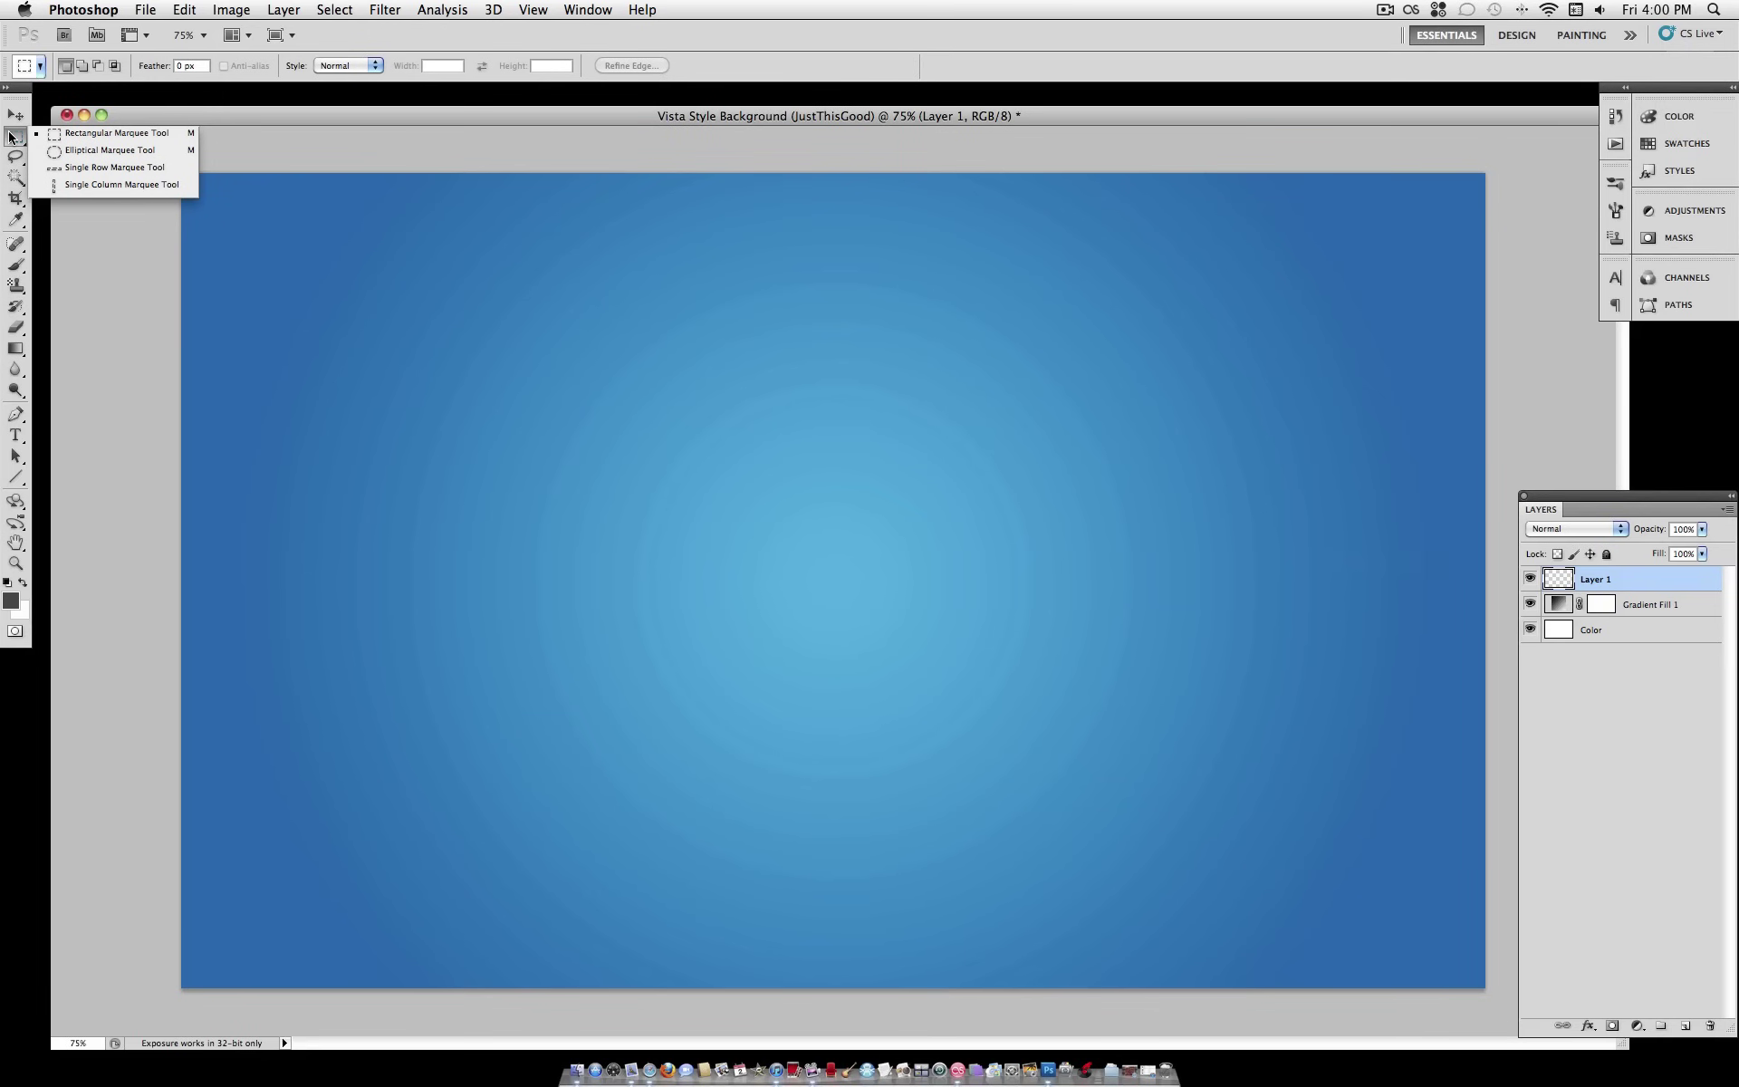
{"action": "left_click", "coordinate": [76, 152]}
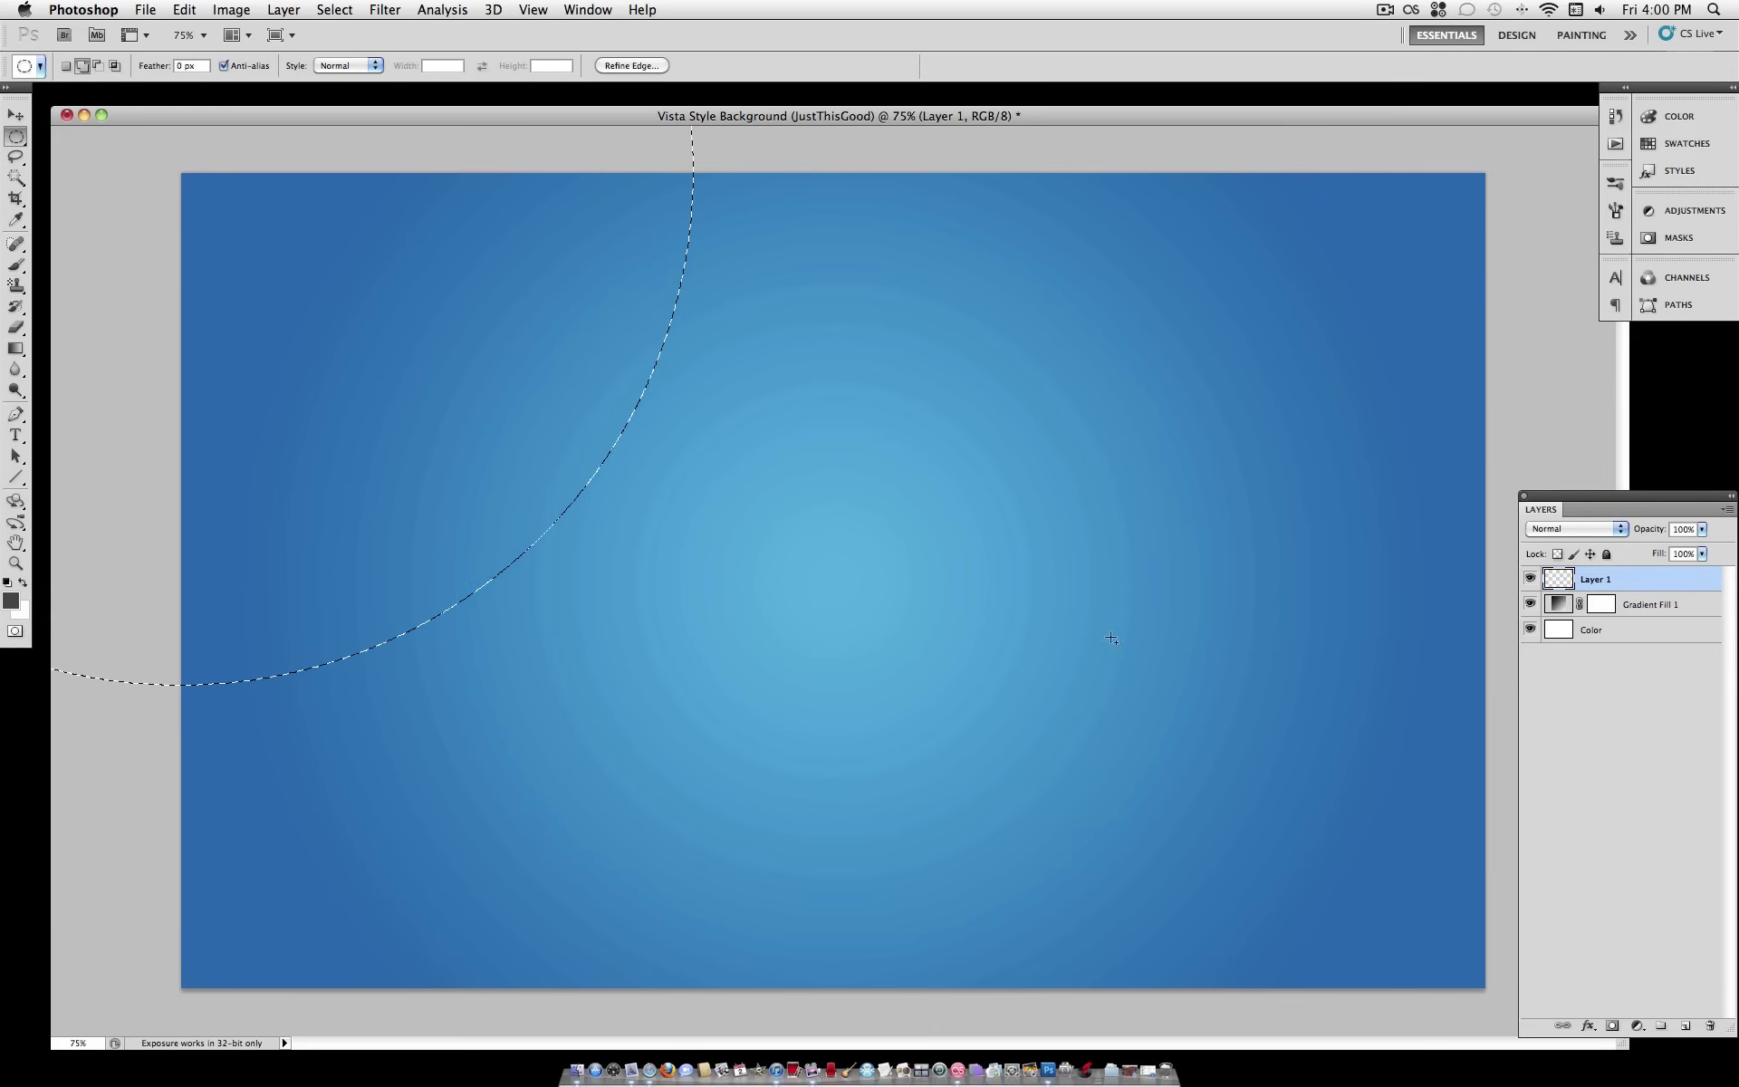
Step: With a 401 px, 0% hardness brush, paint dark grey shading along the circle's inner arc
{"action": "left_click", "coordinate": [20, 265]}
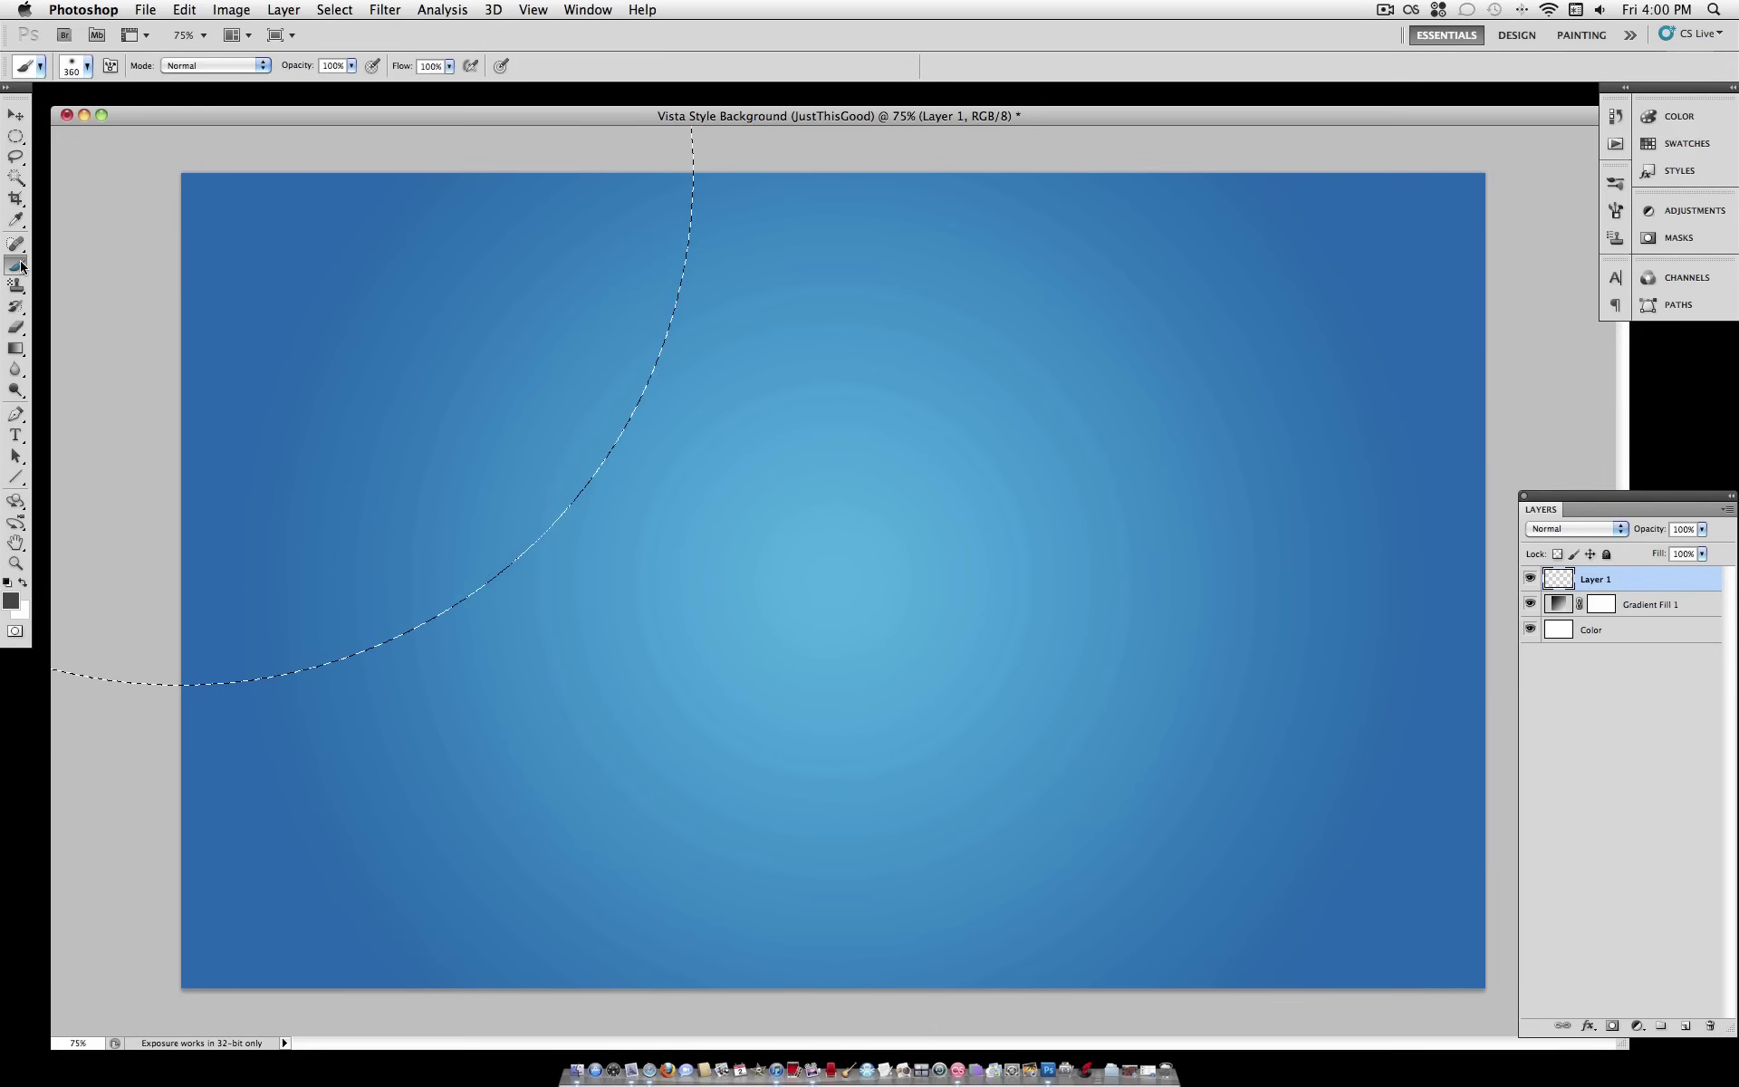
{"action": "left_click", "coordinate": [84, 66]}
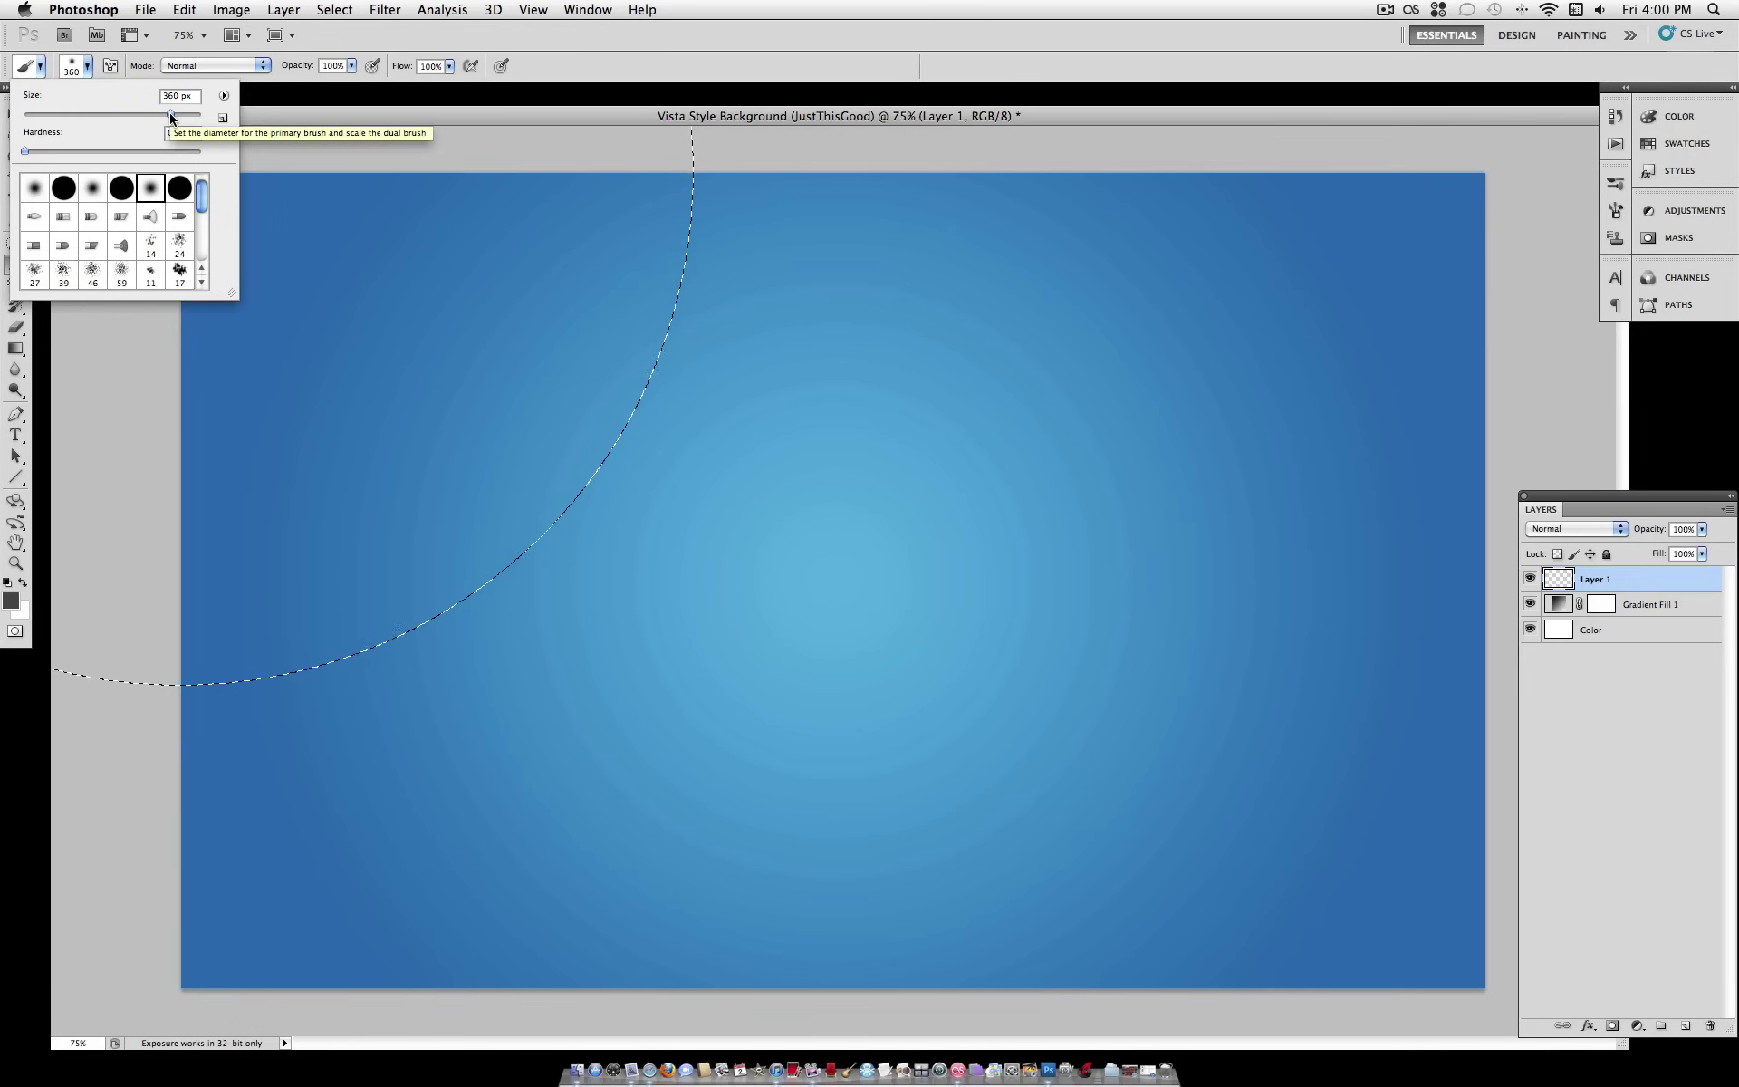
{"action": "left_click_drag", "start_coordinate": [170, 113], "coordinate": [175, 116]}
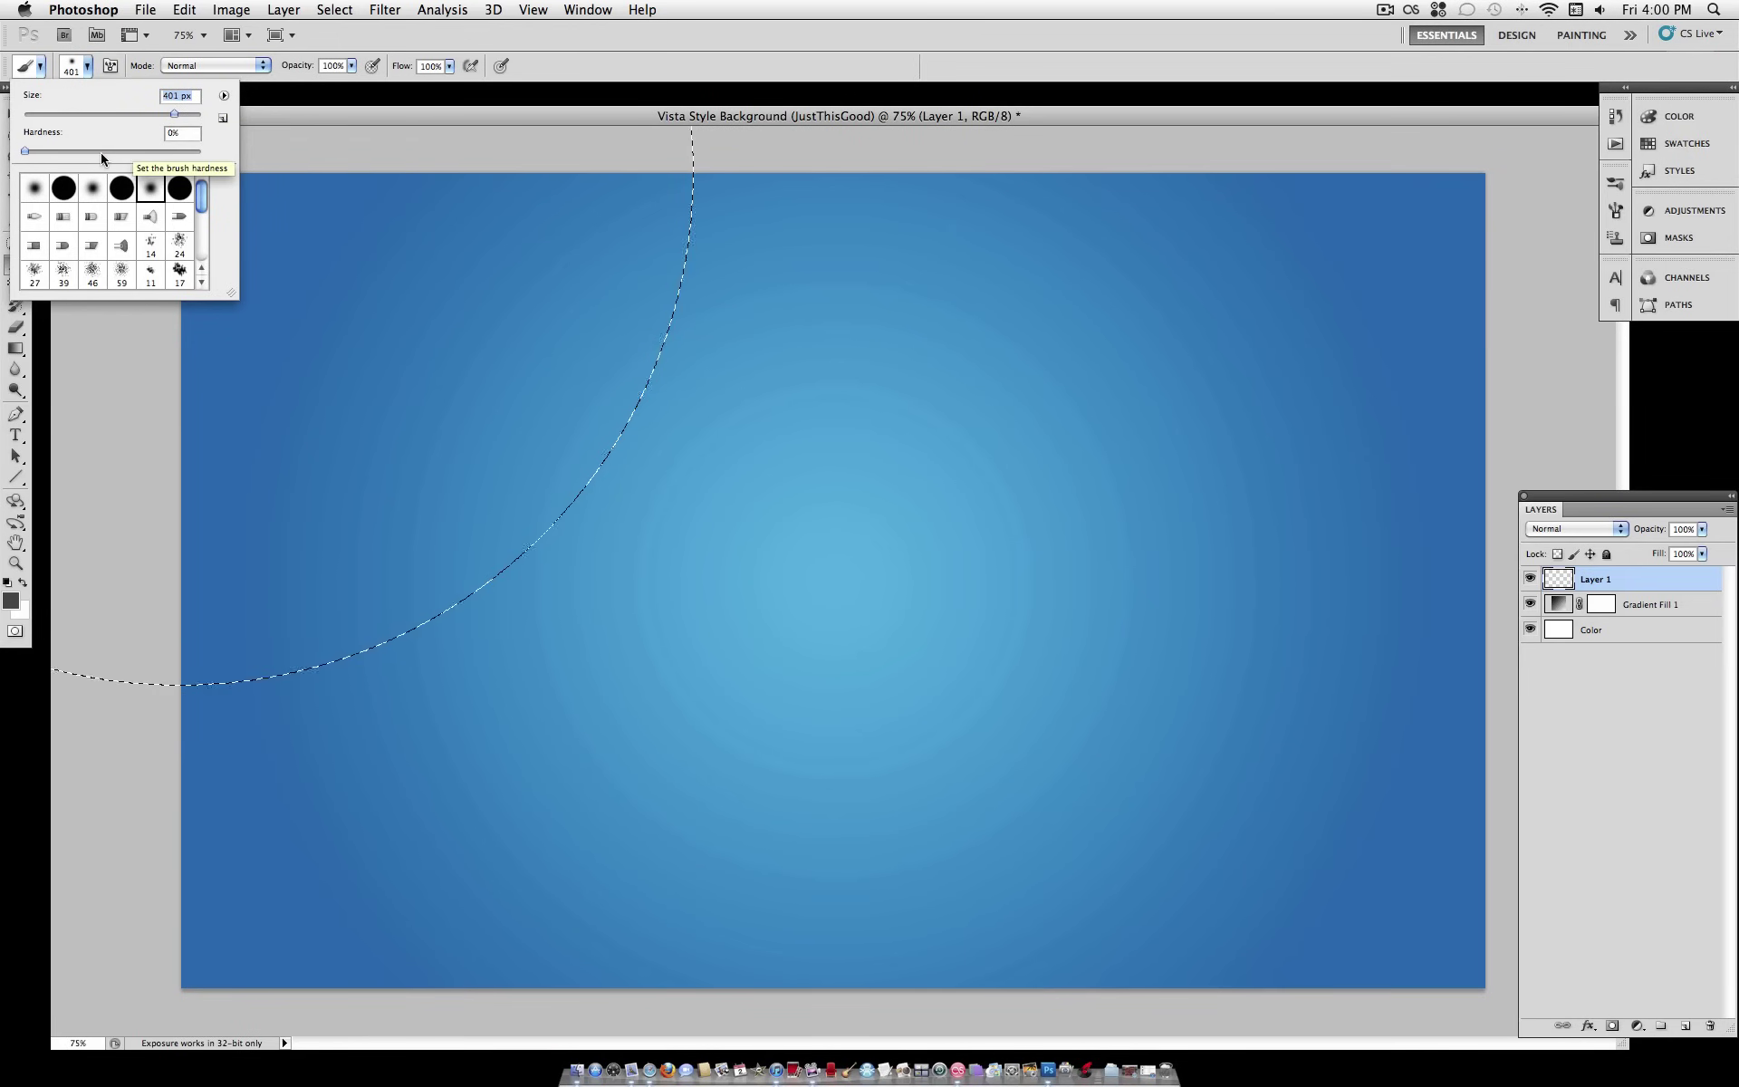
{"action": "left_click", "coordinate": [88, 66]}
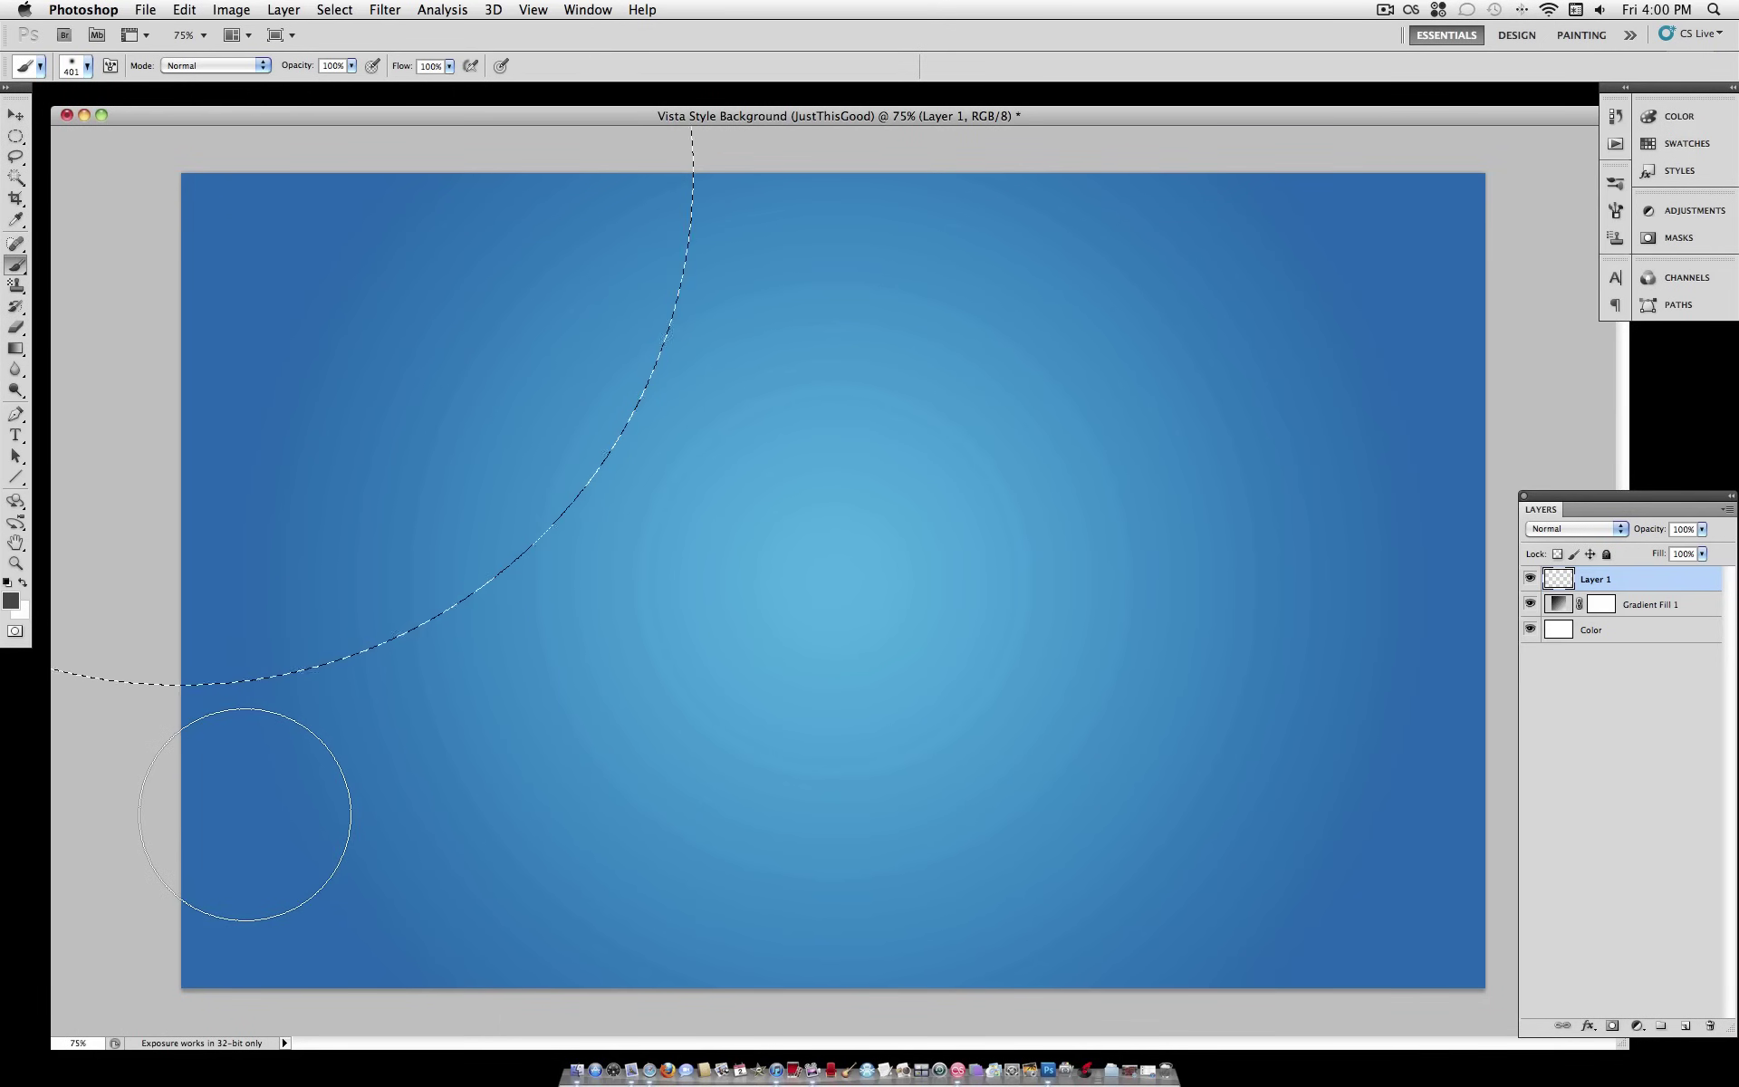
{"action": "mouse_move", "coordinate": [237, 813]}
{"action": "left_mouse_down"}
{"action": "mouse_move", "coordinate": [439, 759]}
{"action": "mouse_move", "coordinate": [516, 698]}
{"action": "mouse_move", "coordinate": [653, 489]}
{"action": "mouse_move", "coordinate": [815, 330]}
{"action": "mouse_move", "coordinate": [846, 108]}
{"action": "mouse_move", "coordinate": [819, 229]}
{"action": "left_mouse_up"}
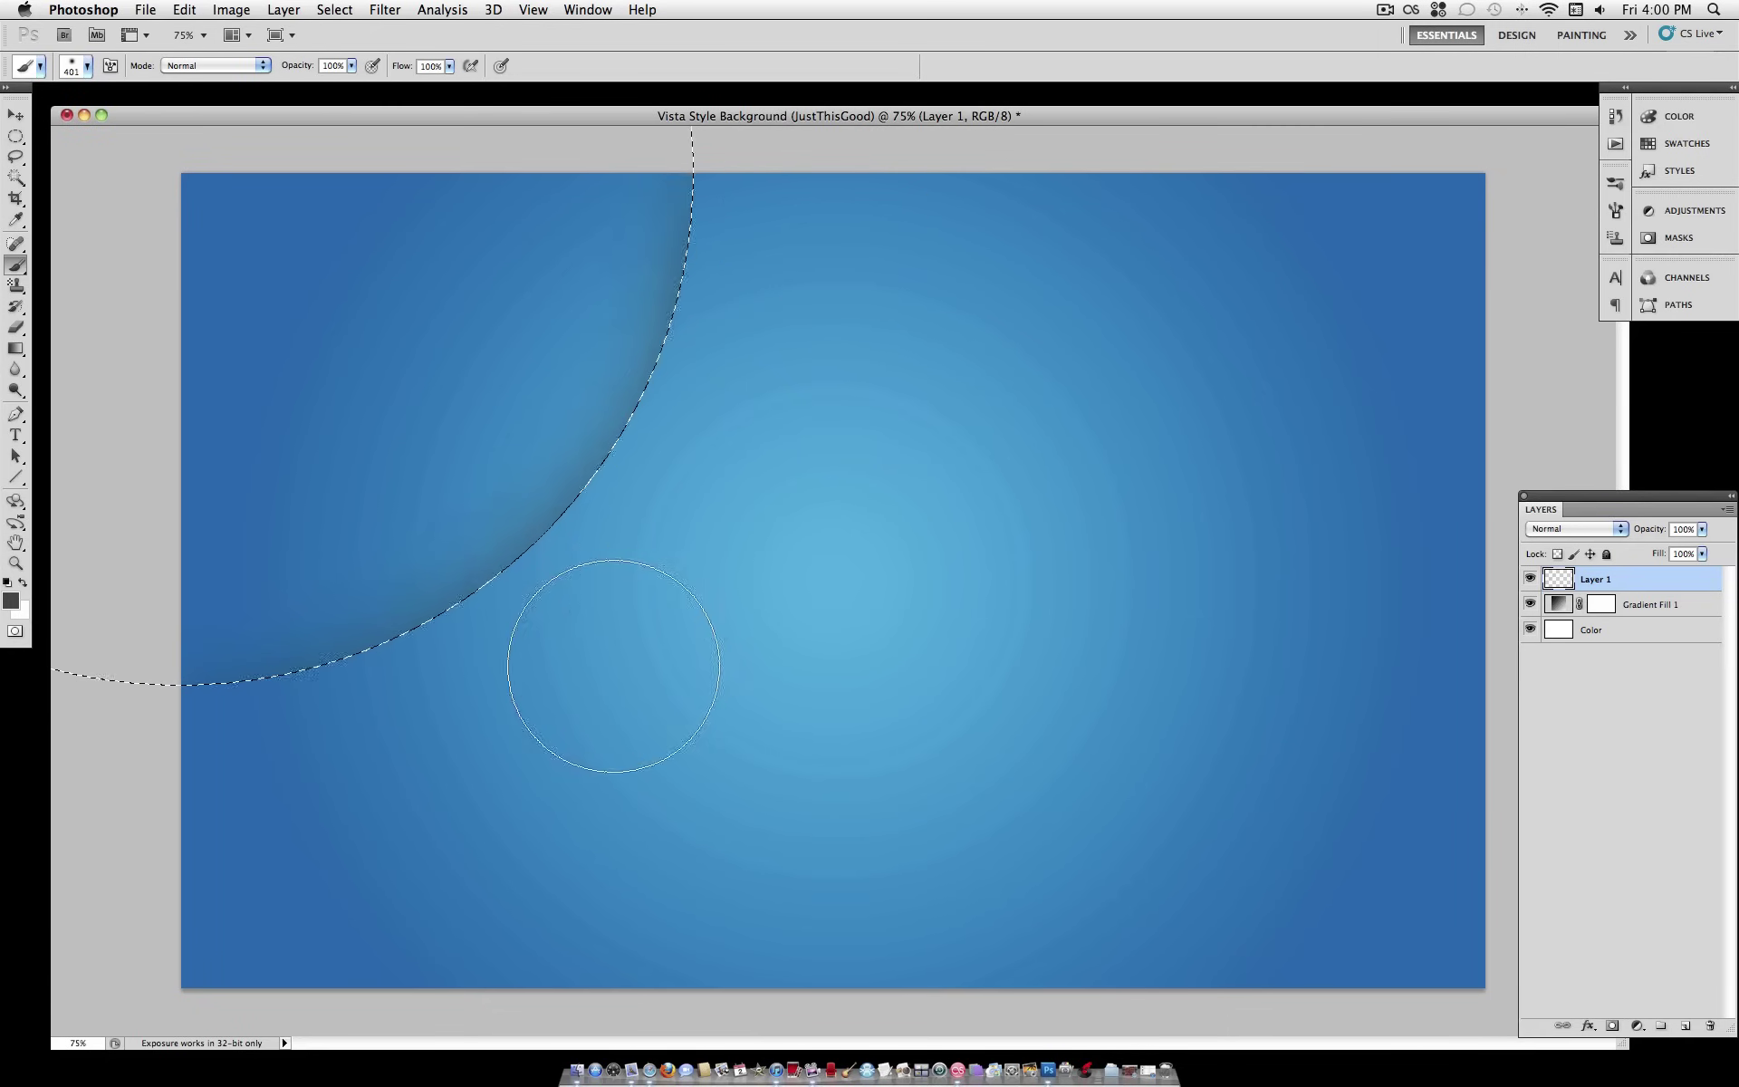
{"action": "mouse_move", "coordinate": [622, 627]}
{"action": "left_mouse_down"}
{"action": "mouse_move", "coordinate": [524, 699]}
{"action": "mouse_move", "coordinate": [944, 310]}
{"action": "left_mouse_up"}
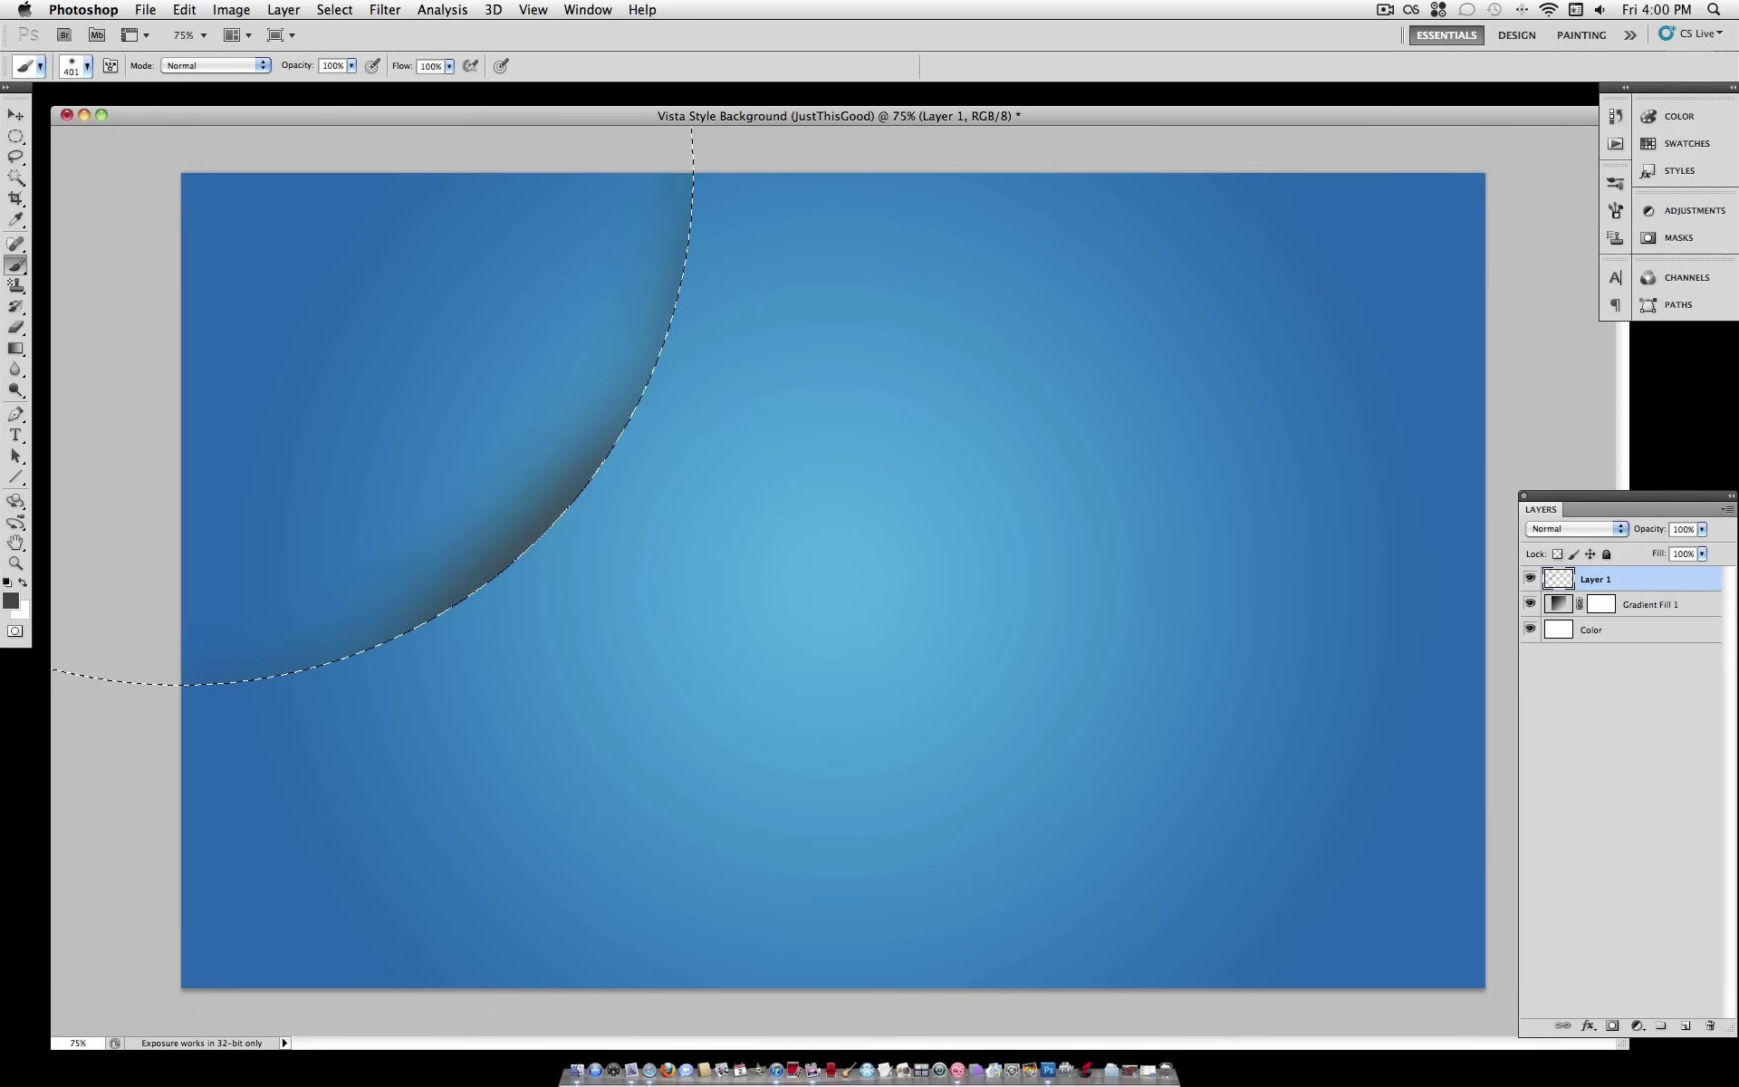
Step: Deselect and set Layer 1's blend mode to Color Dodge
{"action": "key", "text": "super+d"}
{"action": "left_click", "coordinate": [1573, 530]}
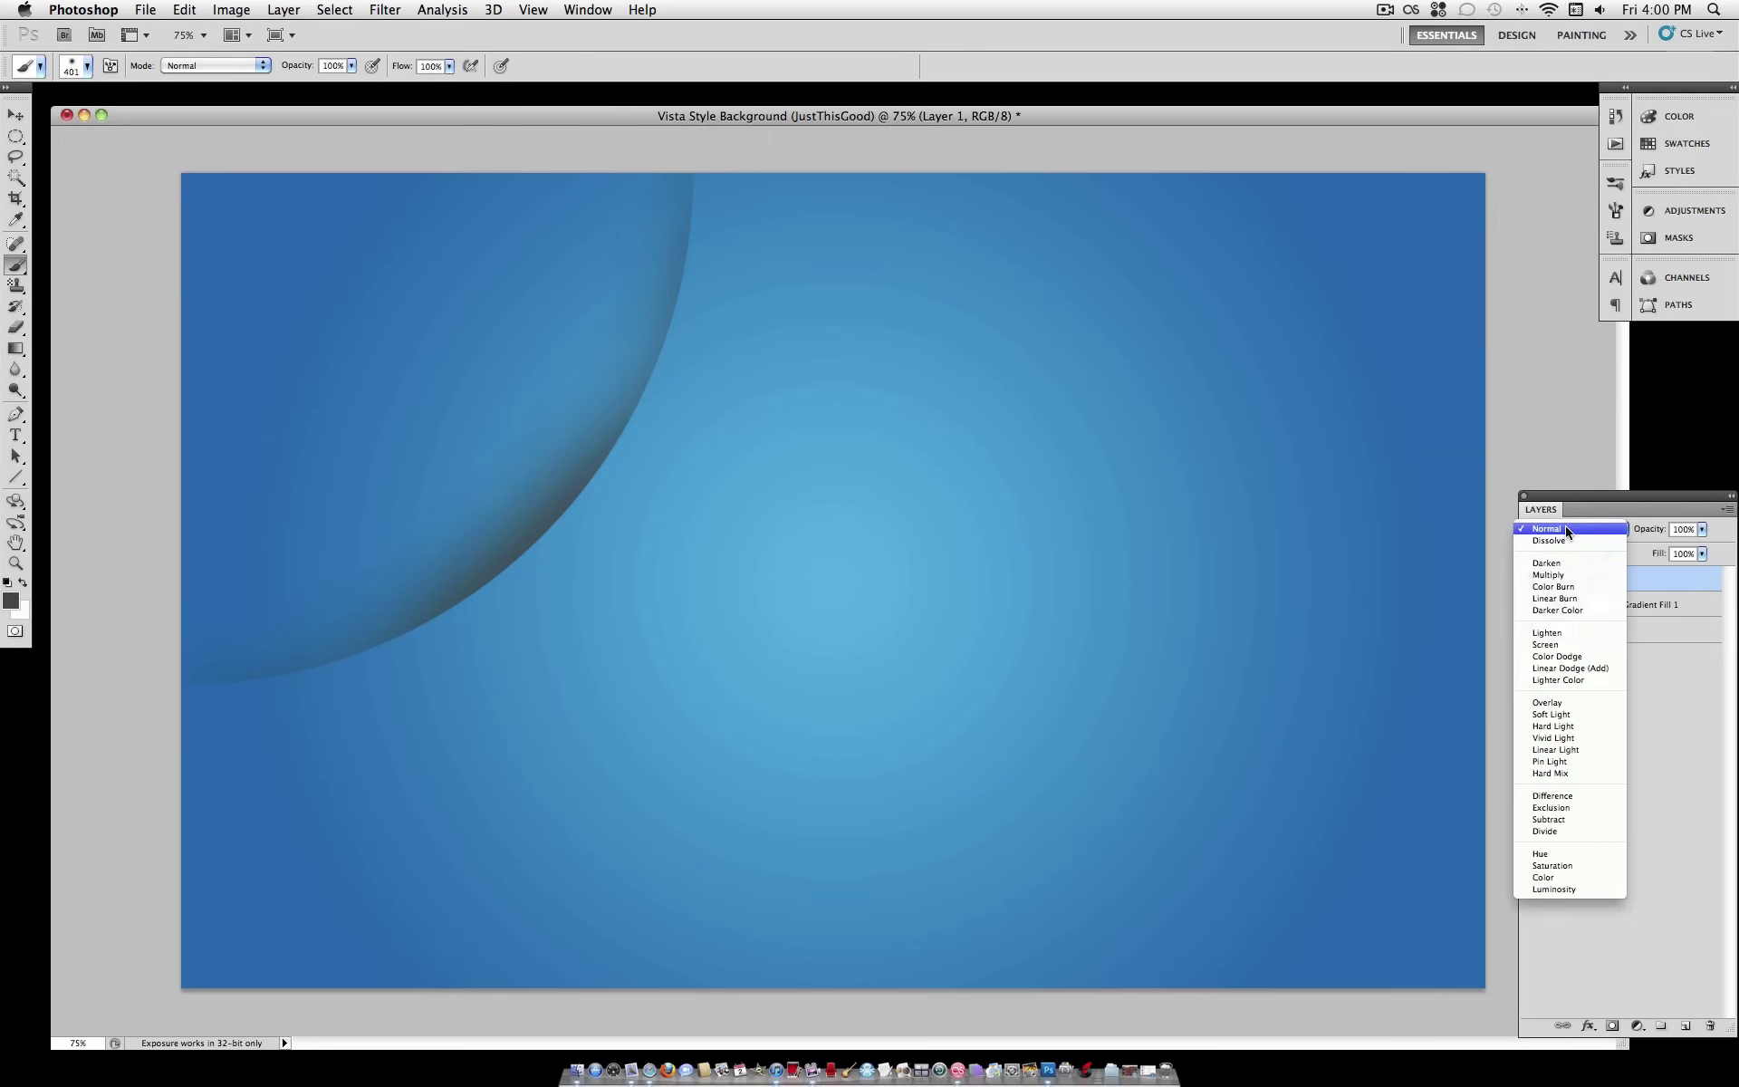
{"action": "left_click", "coordinate": [1581, 658]}
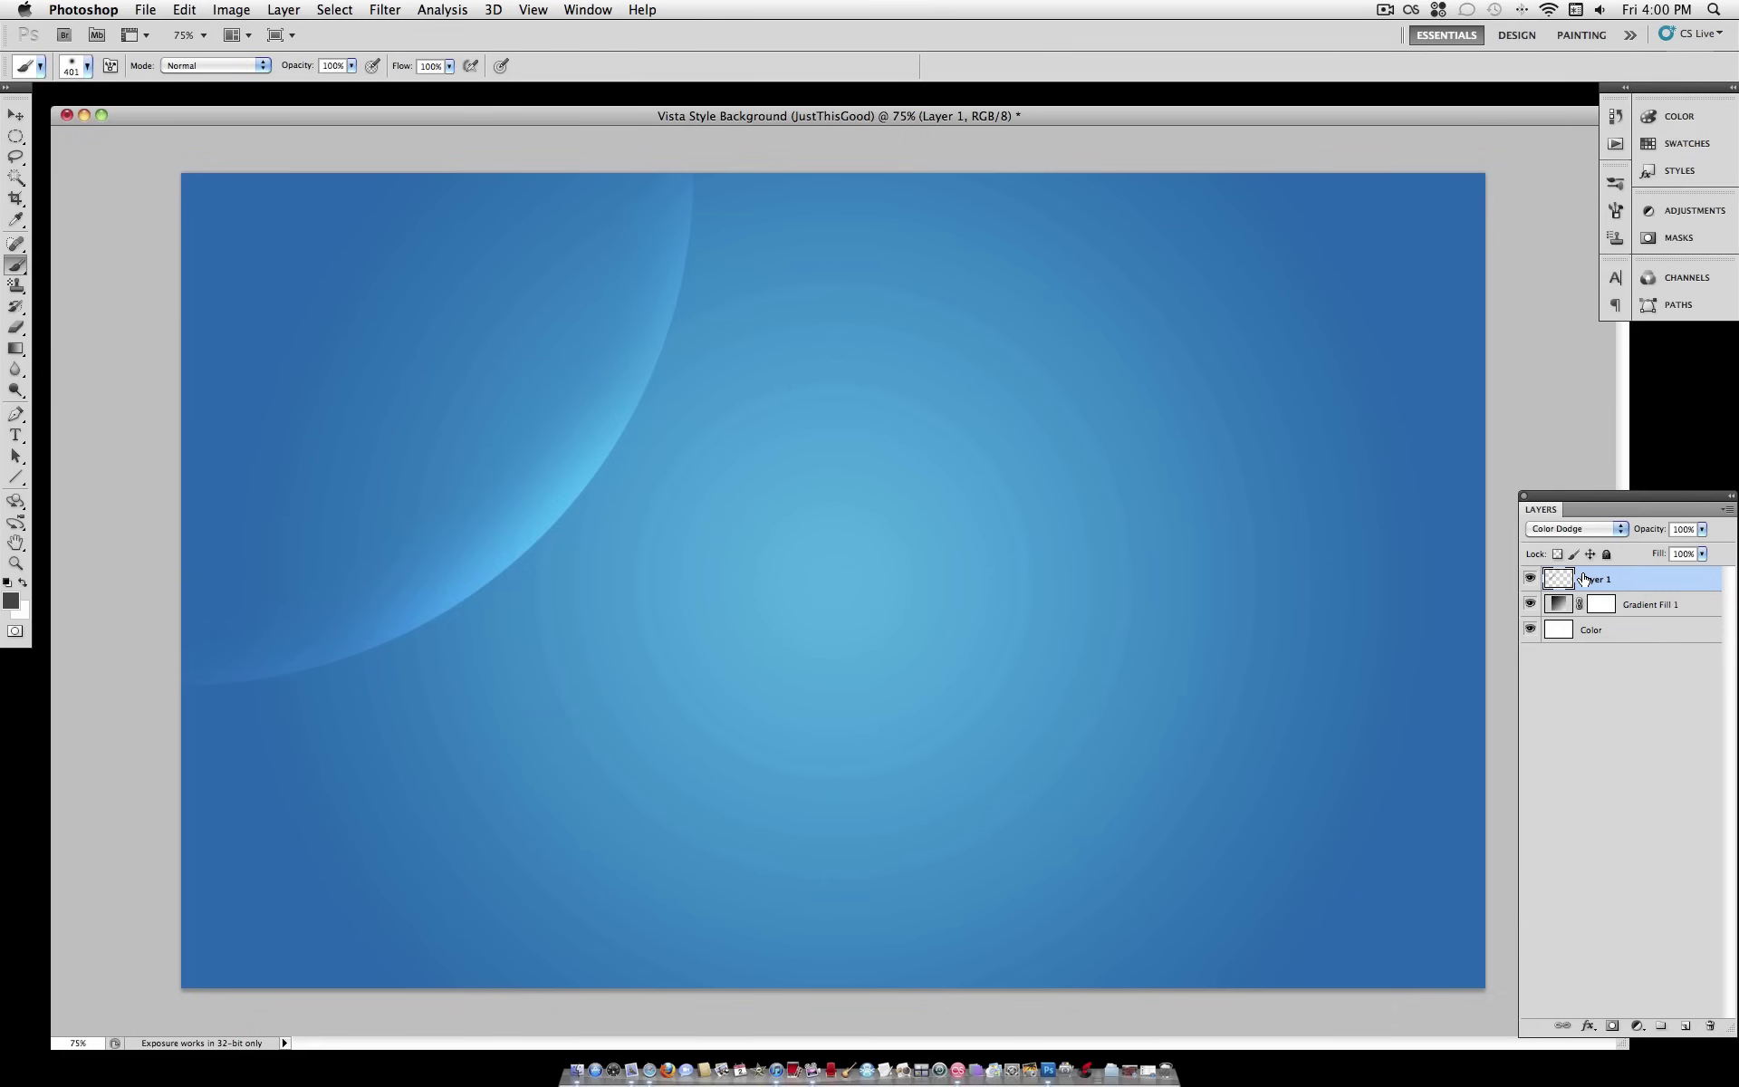
Step: Duplicate the glowing arc layer, rotate the copy 15° and shift it up and left
{"action": "key", "text": "cmd+j"}
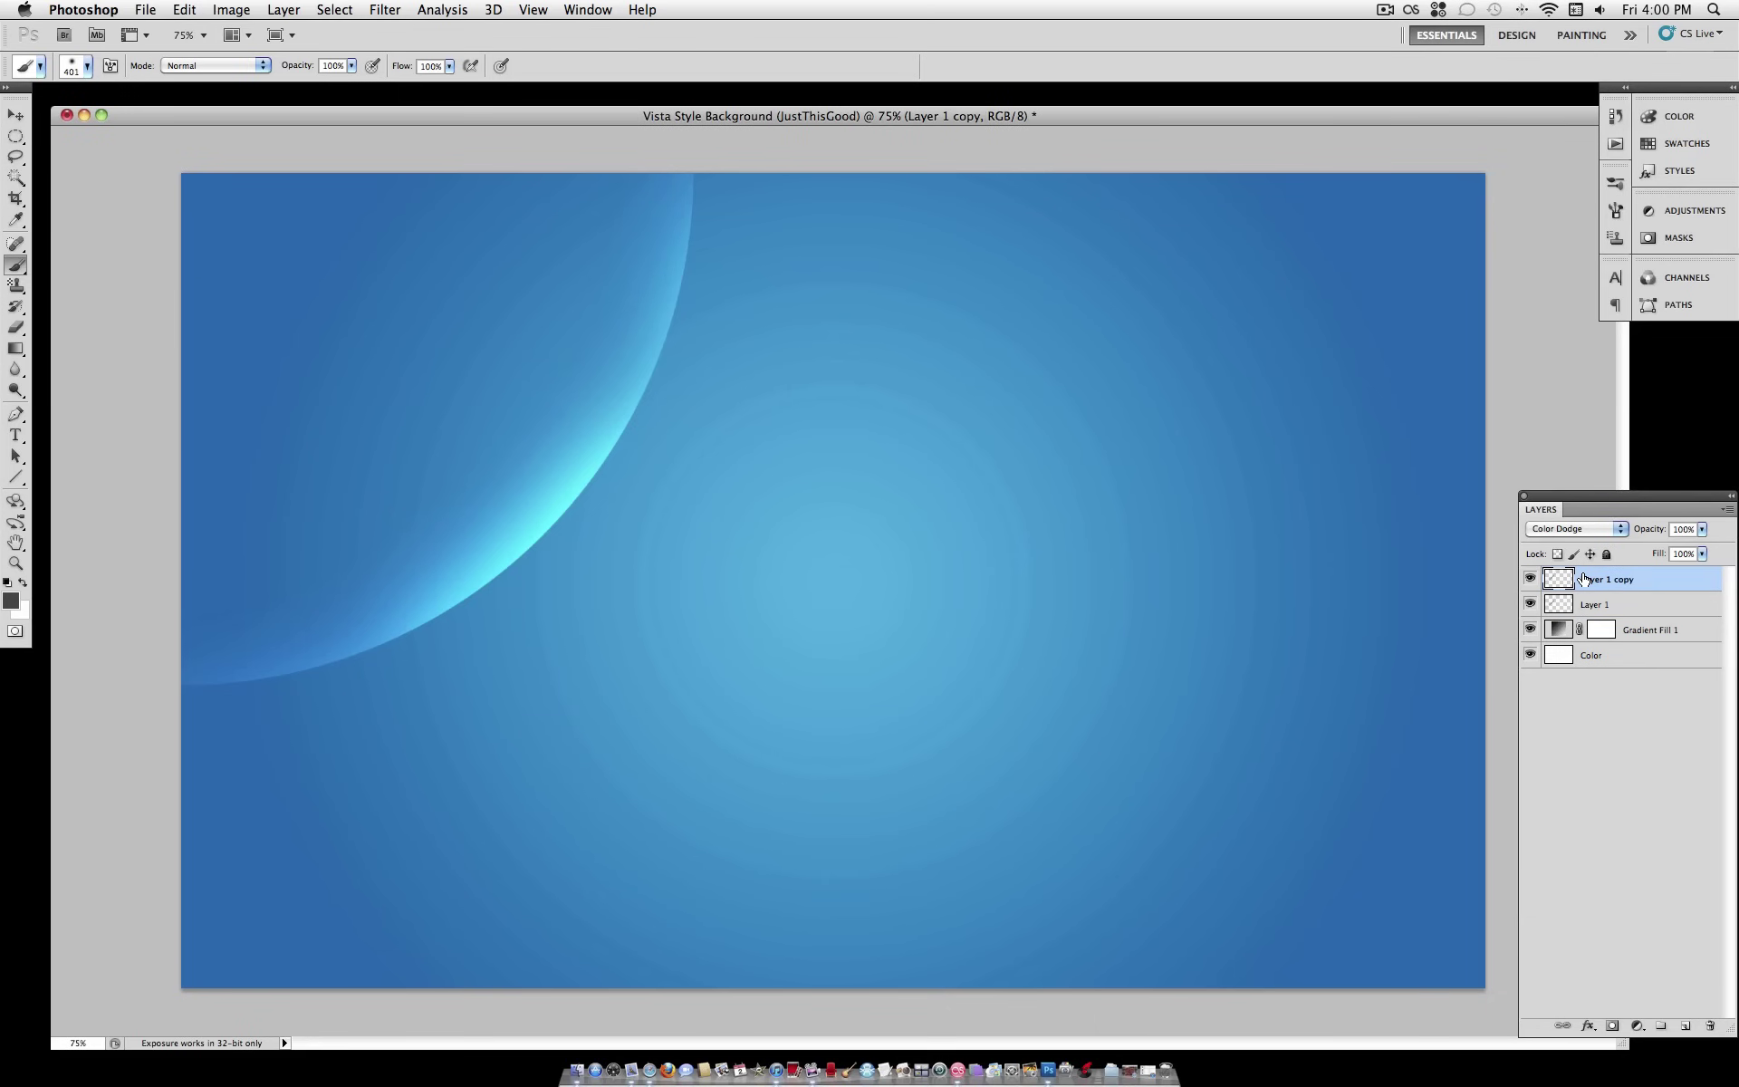
{"action": "left_click", "coordinate": [15, 116]}
{"action": "key", "text": "cmd+t"}
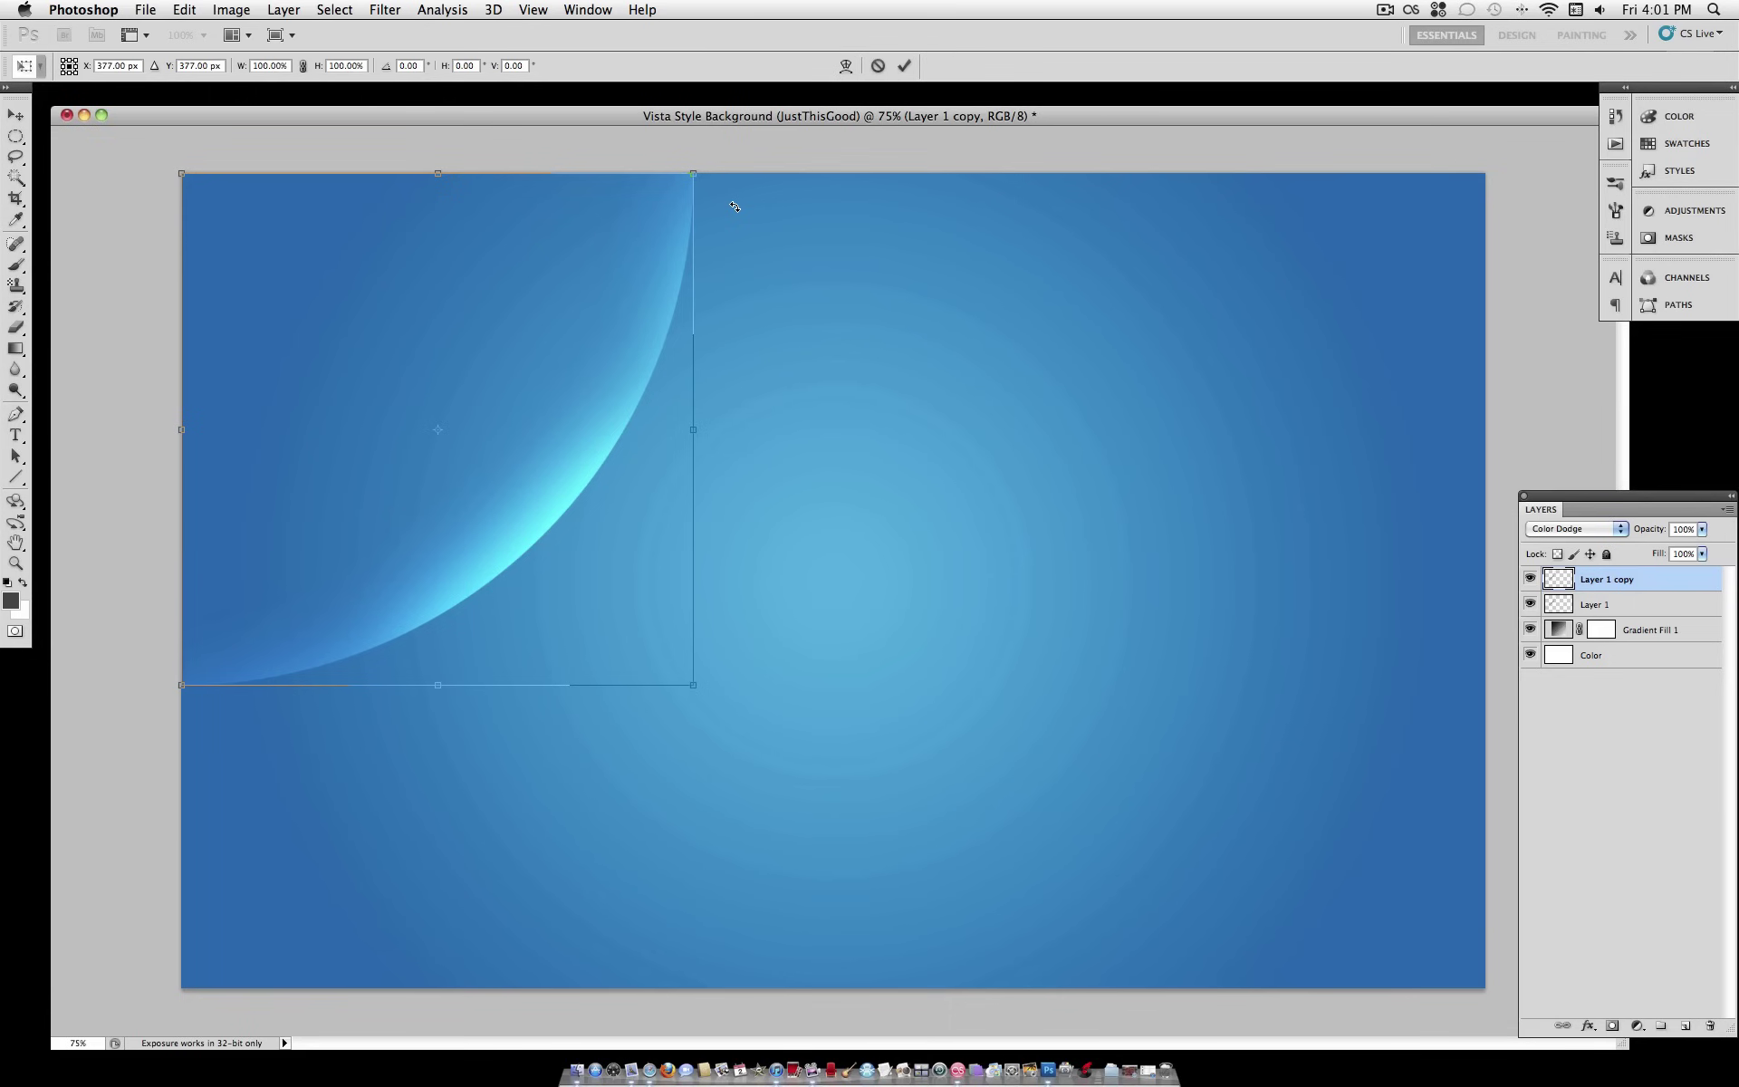
{"action": "left_click_drag", "start_coordinate": [745, 251], "coordinate": [750, 282]}
{"action": "left_click_drag", "start_coordinate": [562, 374], "coordinate": [540, 299]}
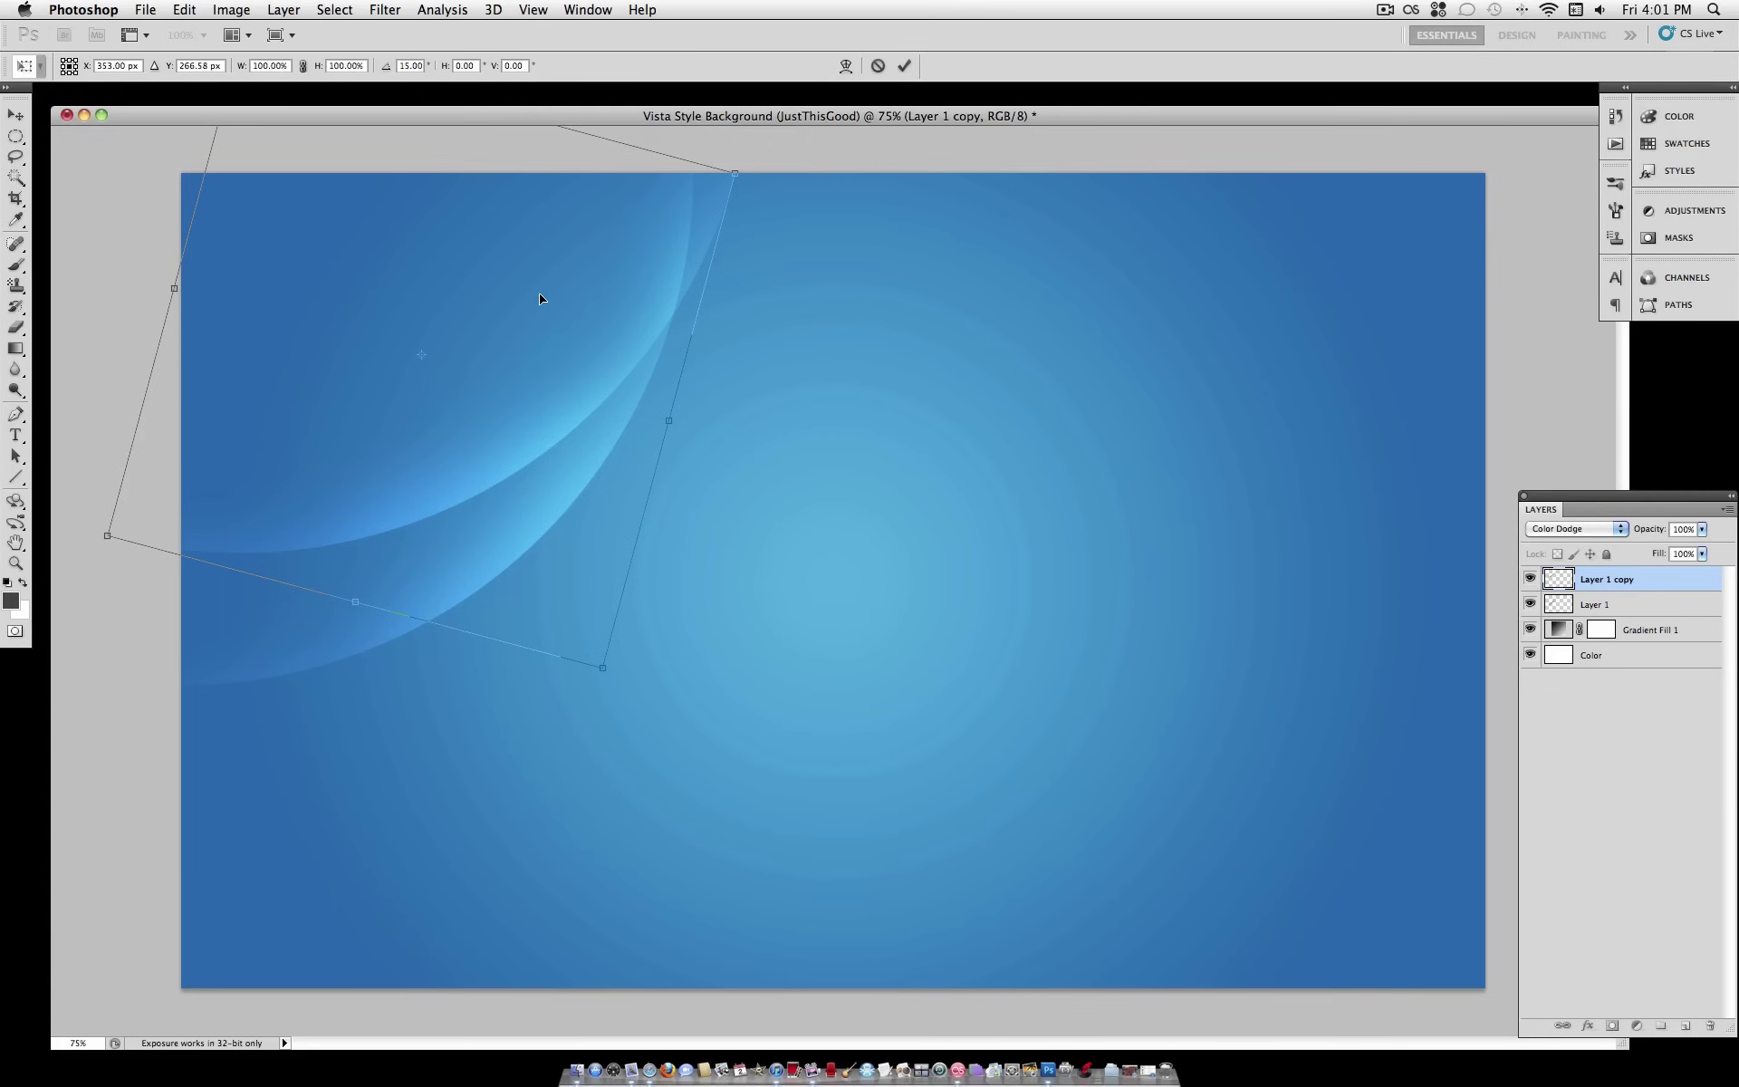
{"action": "left_click_drag", "start_coordinate": [543, 291], "coordinate": [545, 290]}
{"action": "key", "text": "Return"}
{"action": "key", "text": "b"}
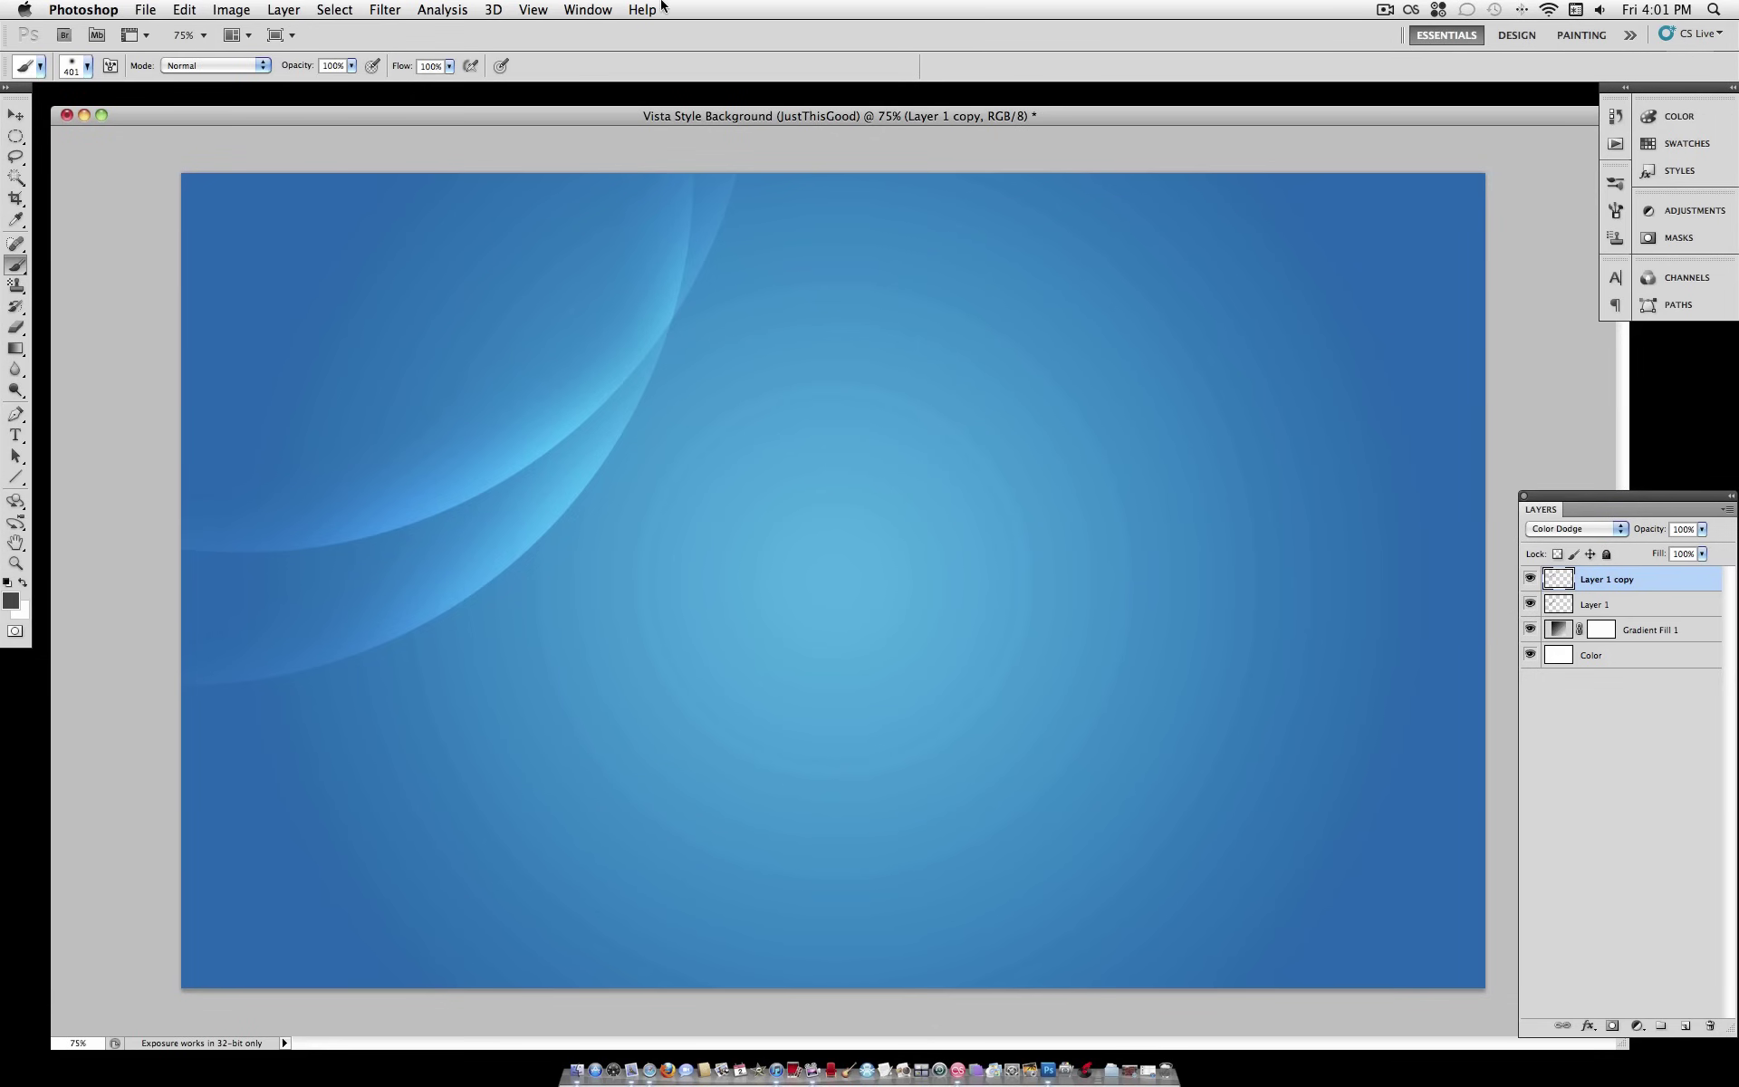
Step: Add a new empty Layer 2
{"action": "left_click", "coordinate": [280, 11]}
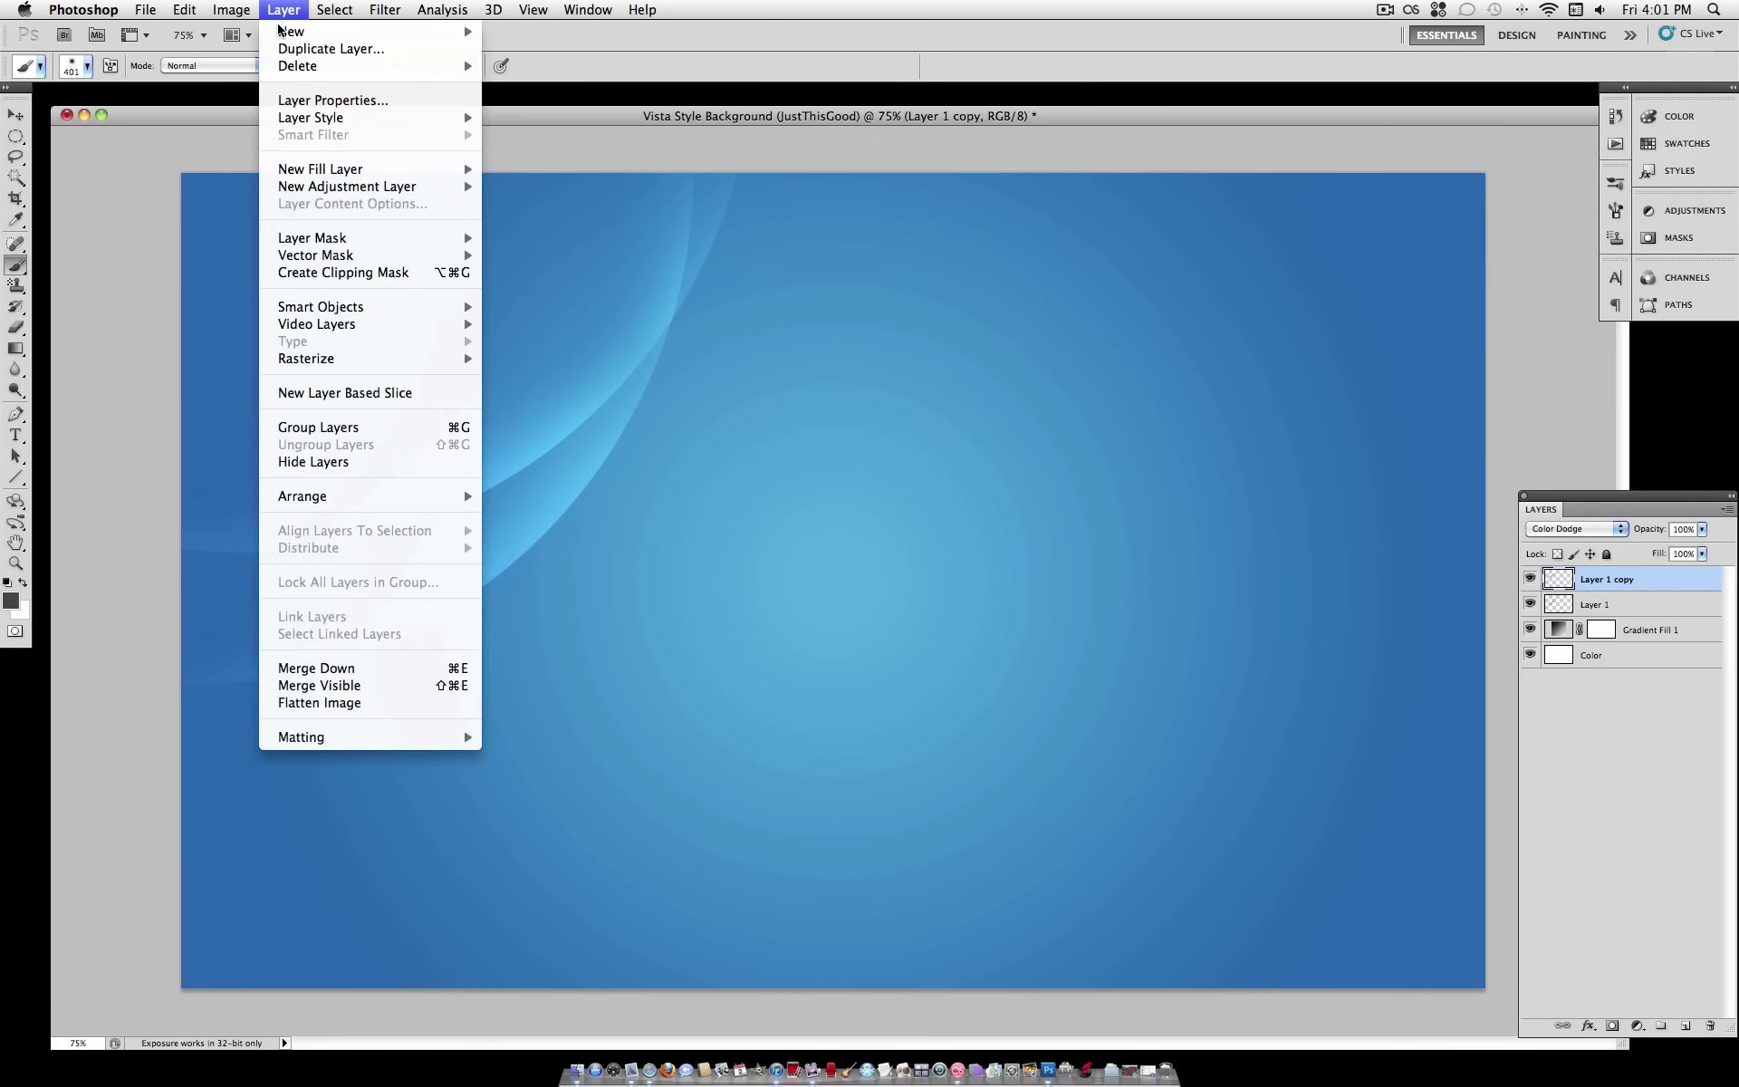
{"action": "mouse_move", "coordinate": [388, 37]}
{"action": "left_click", "coordinate": [498, 39]}
{"action": "key", "text": "Return"}
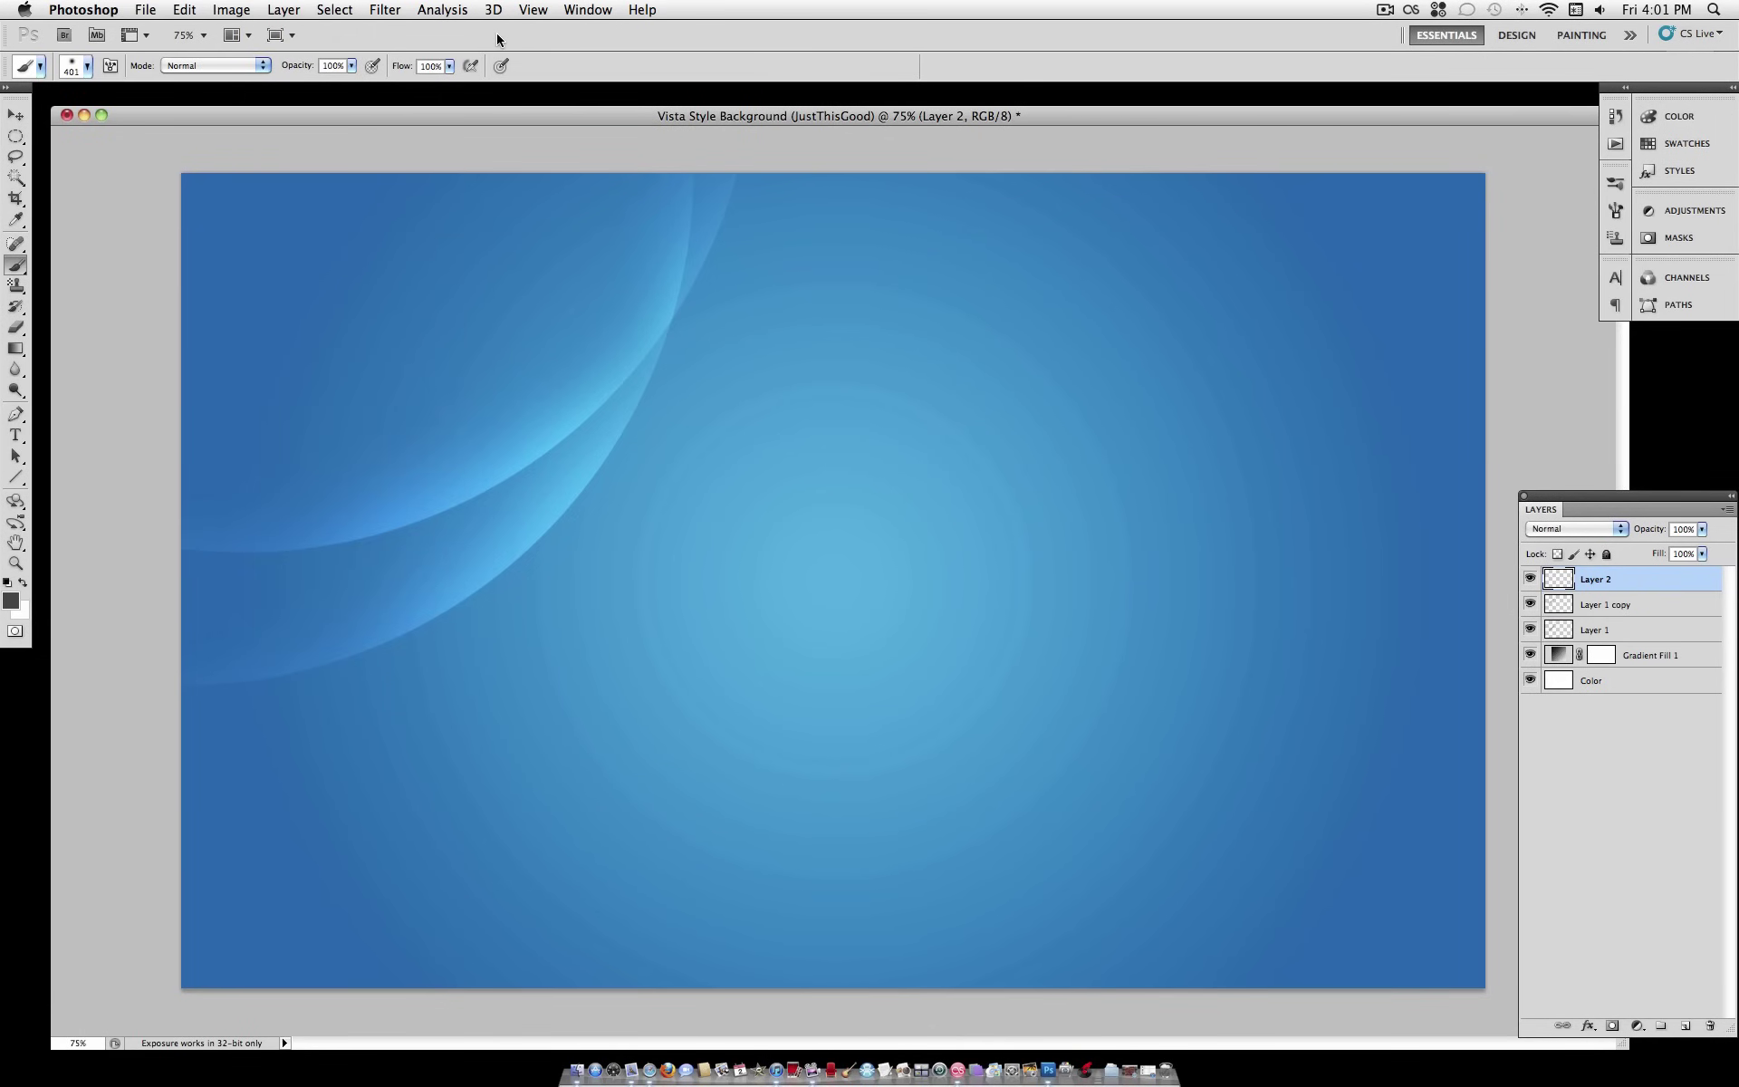
Step: Make a rectangular selection over the upper half and brush a soft dark band along its bottom edge
{"action": "left_click", "coordinate": [15, 137]}
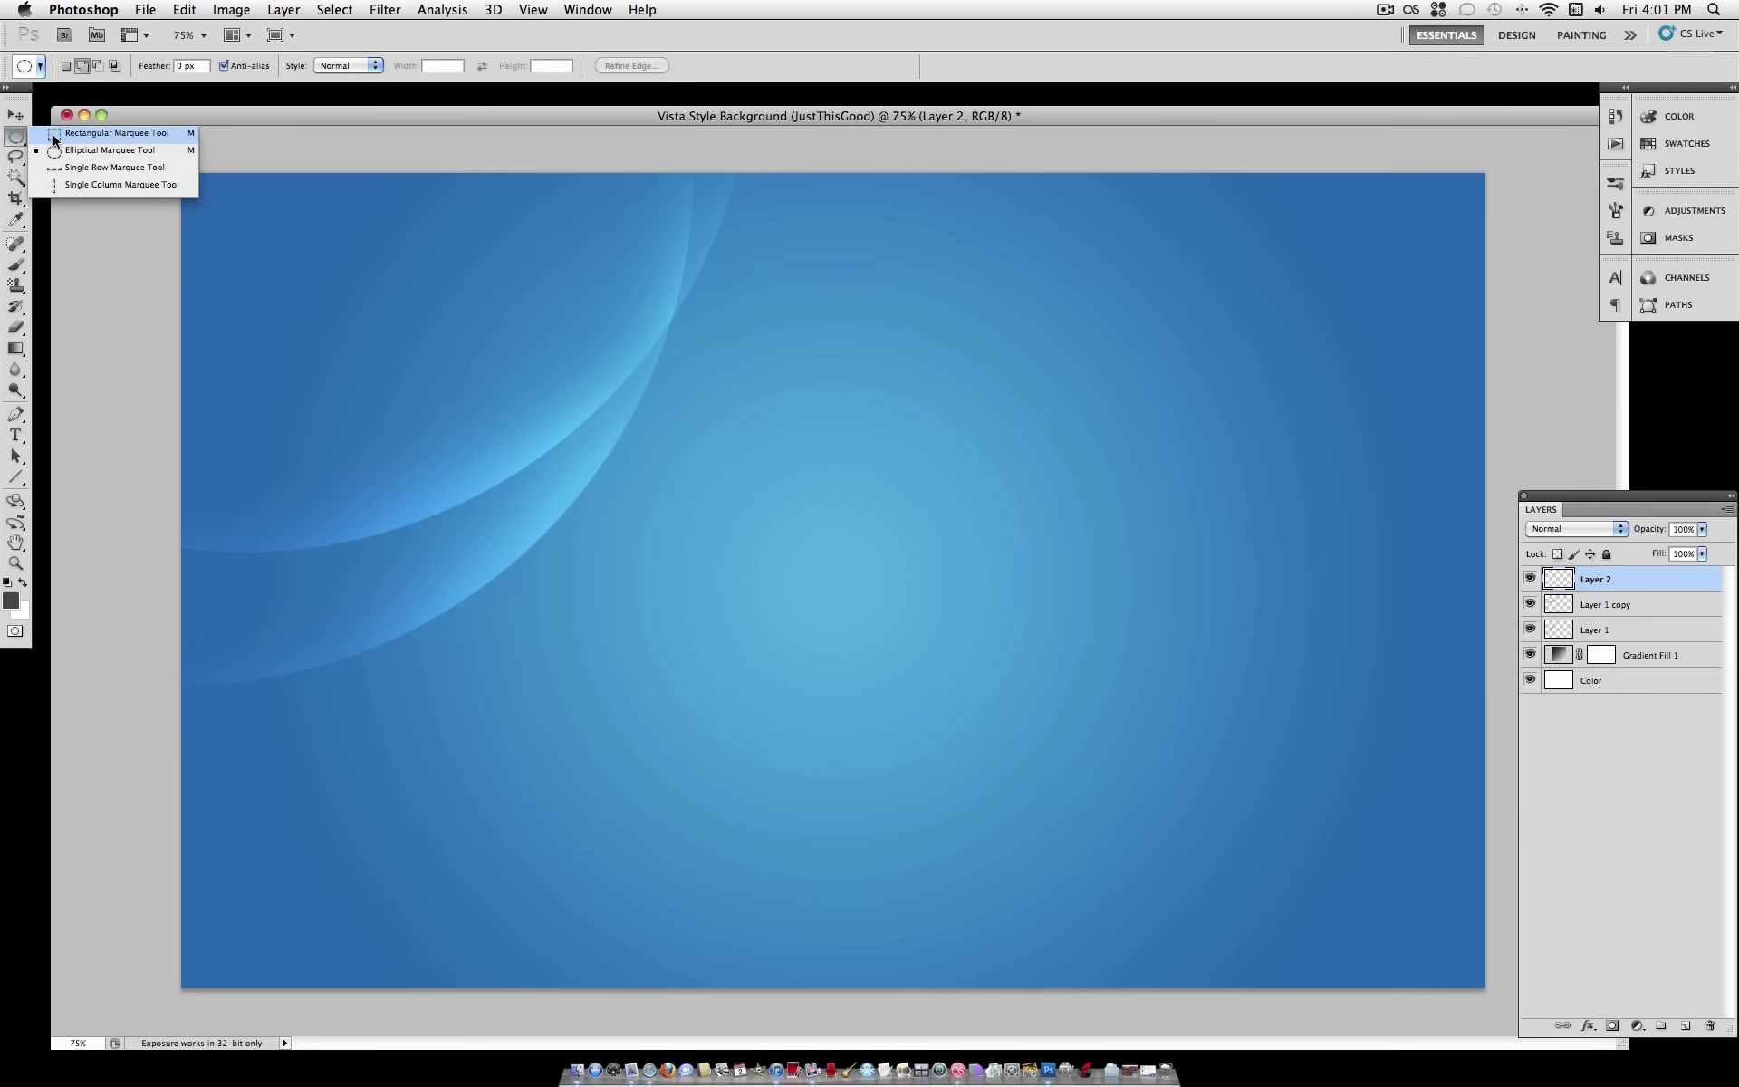
{"action": "left_click", "coordinate": [91, 133]}
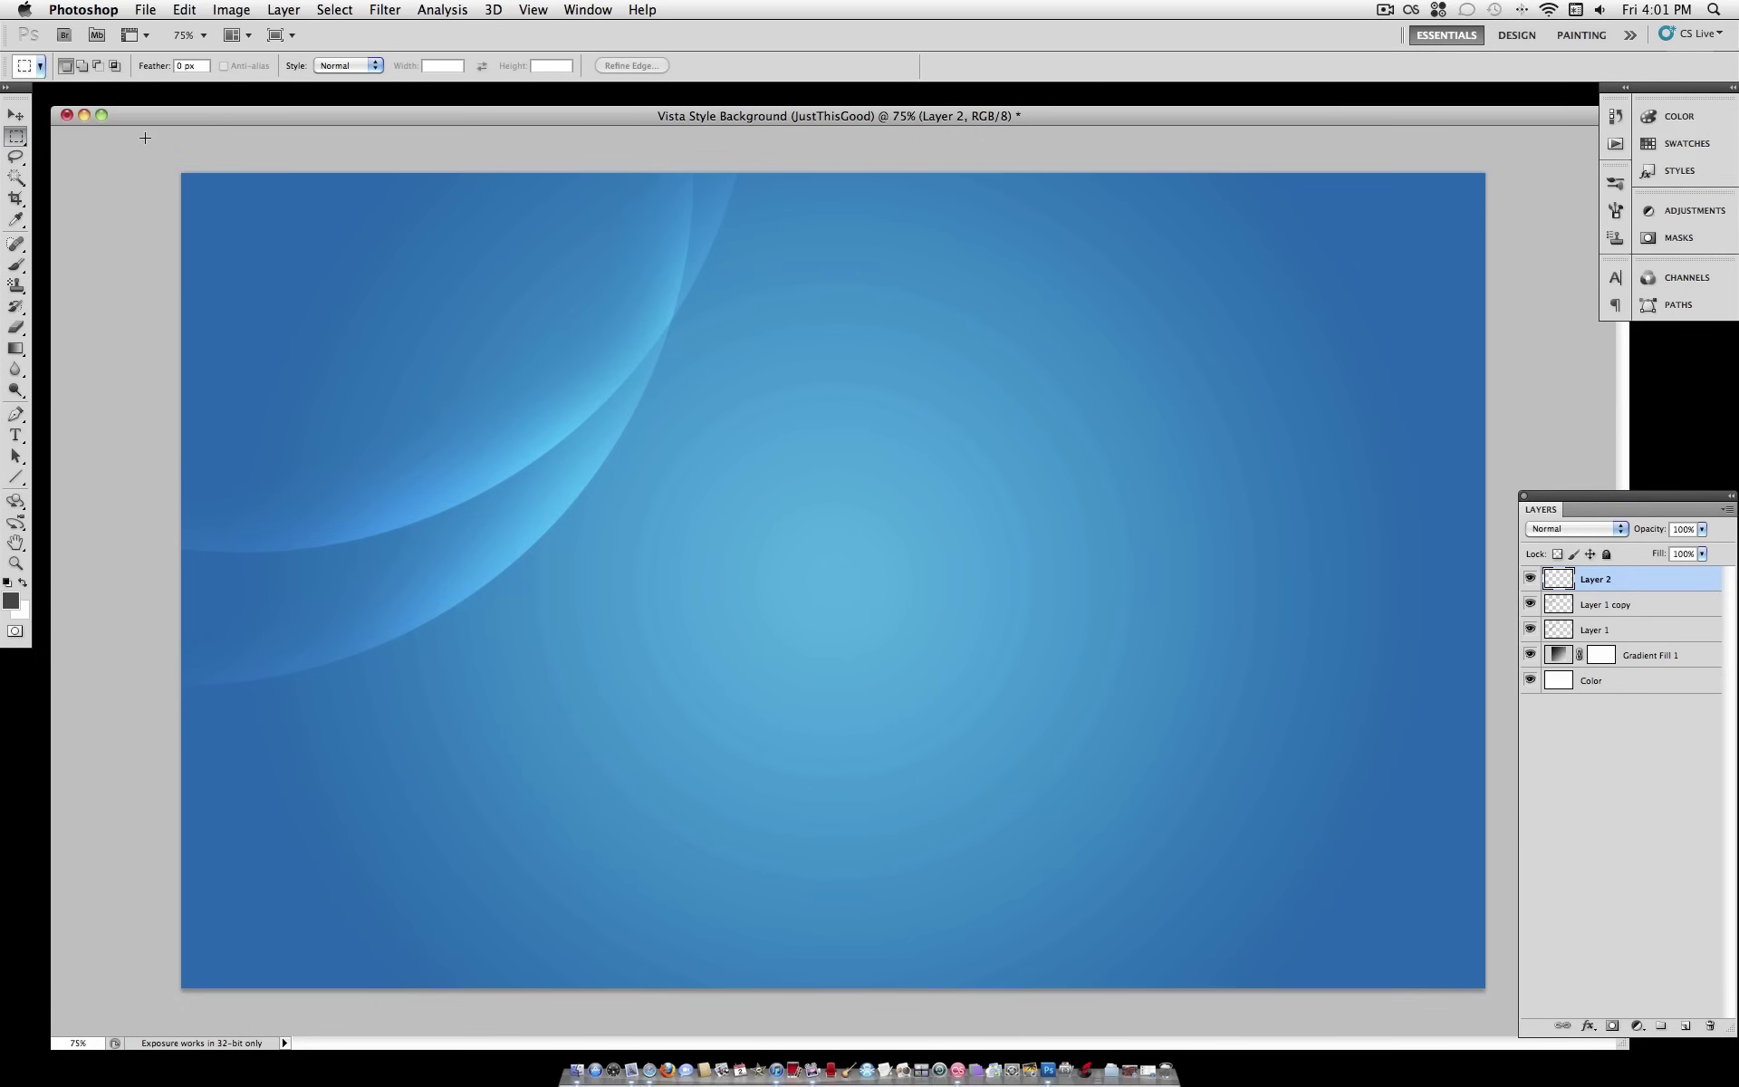
{"action": "left_click_drag", "start_coordinate": [1428, 560], "coordinate": [1652, 591]}
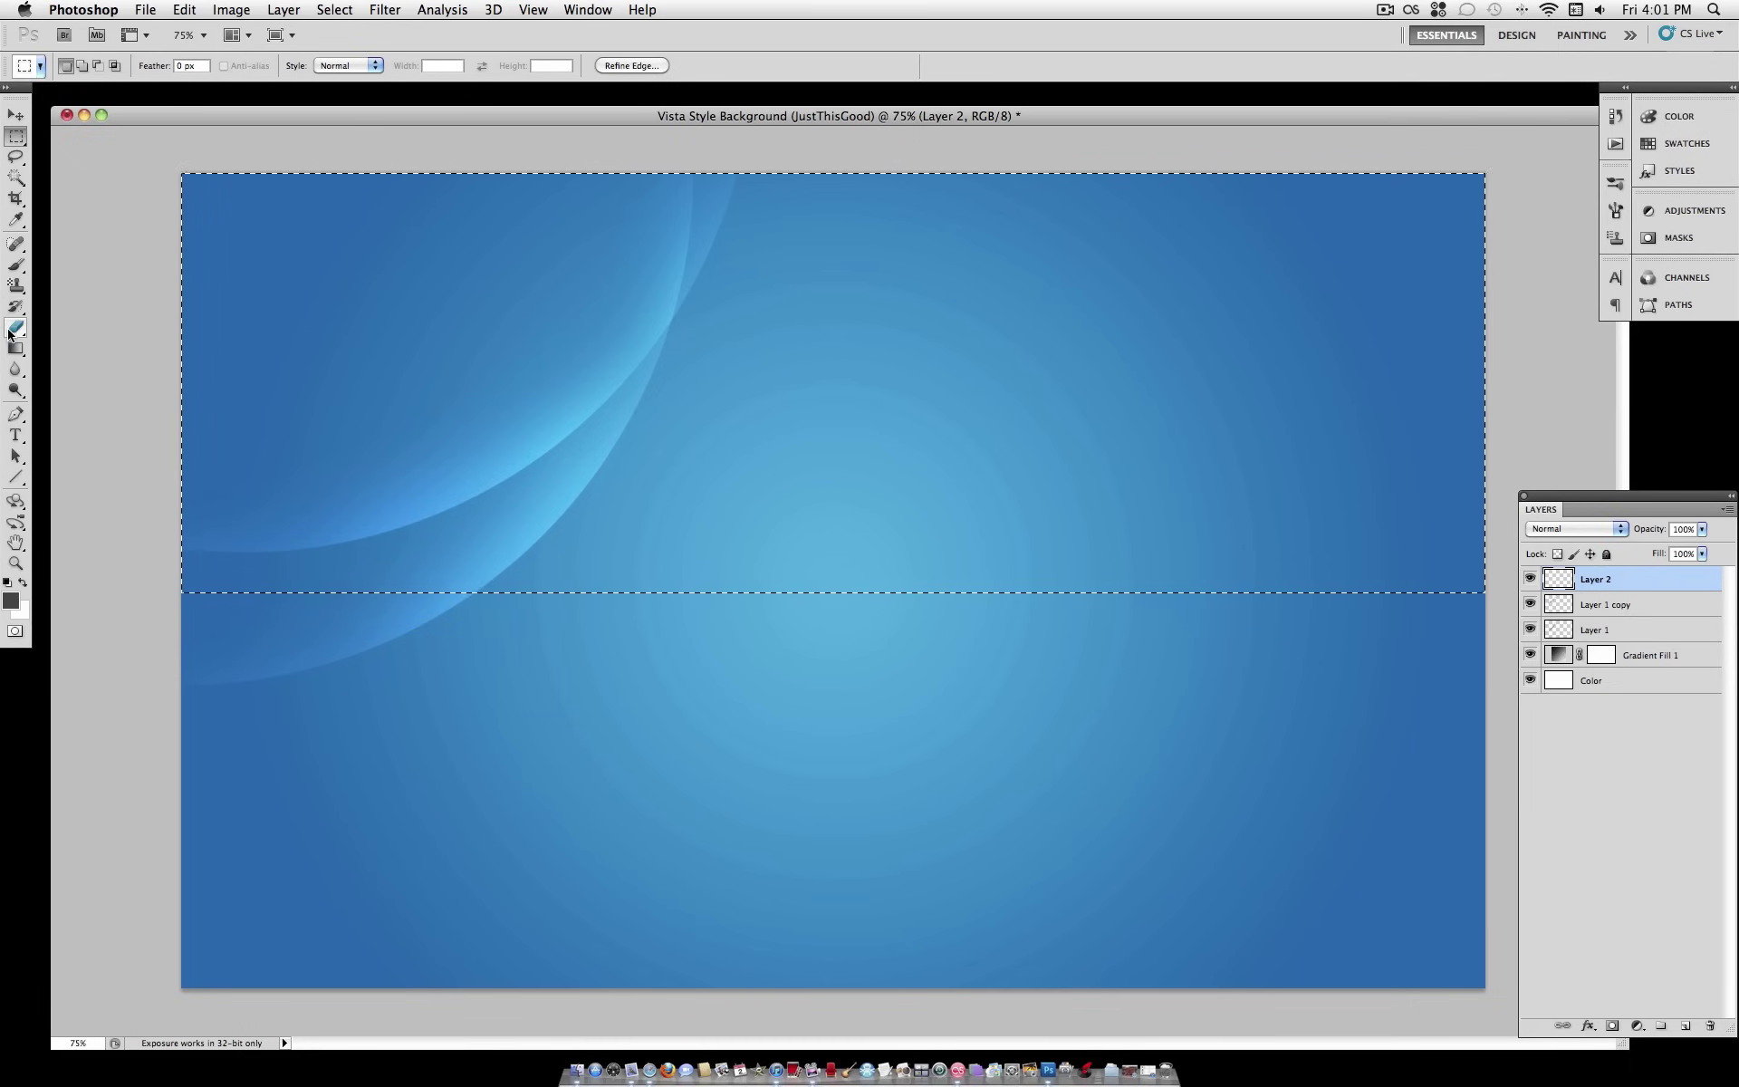
{"action": "left_click", "coordinate": [20, 266]}
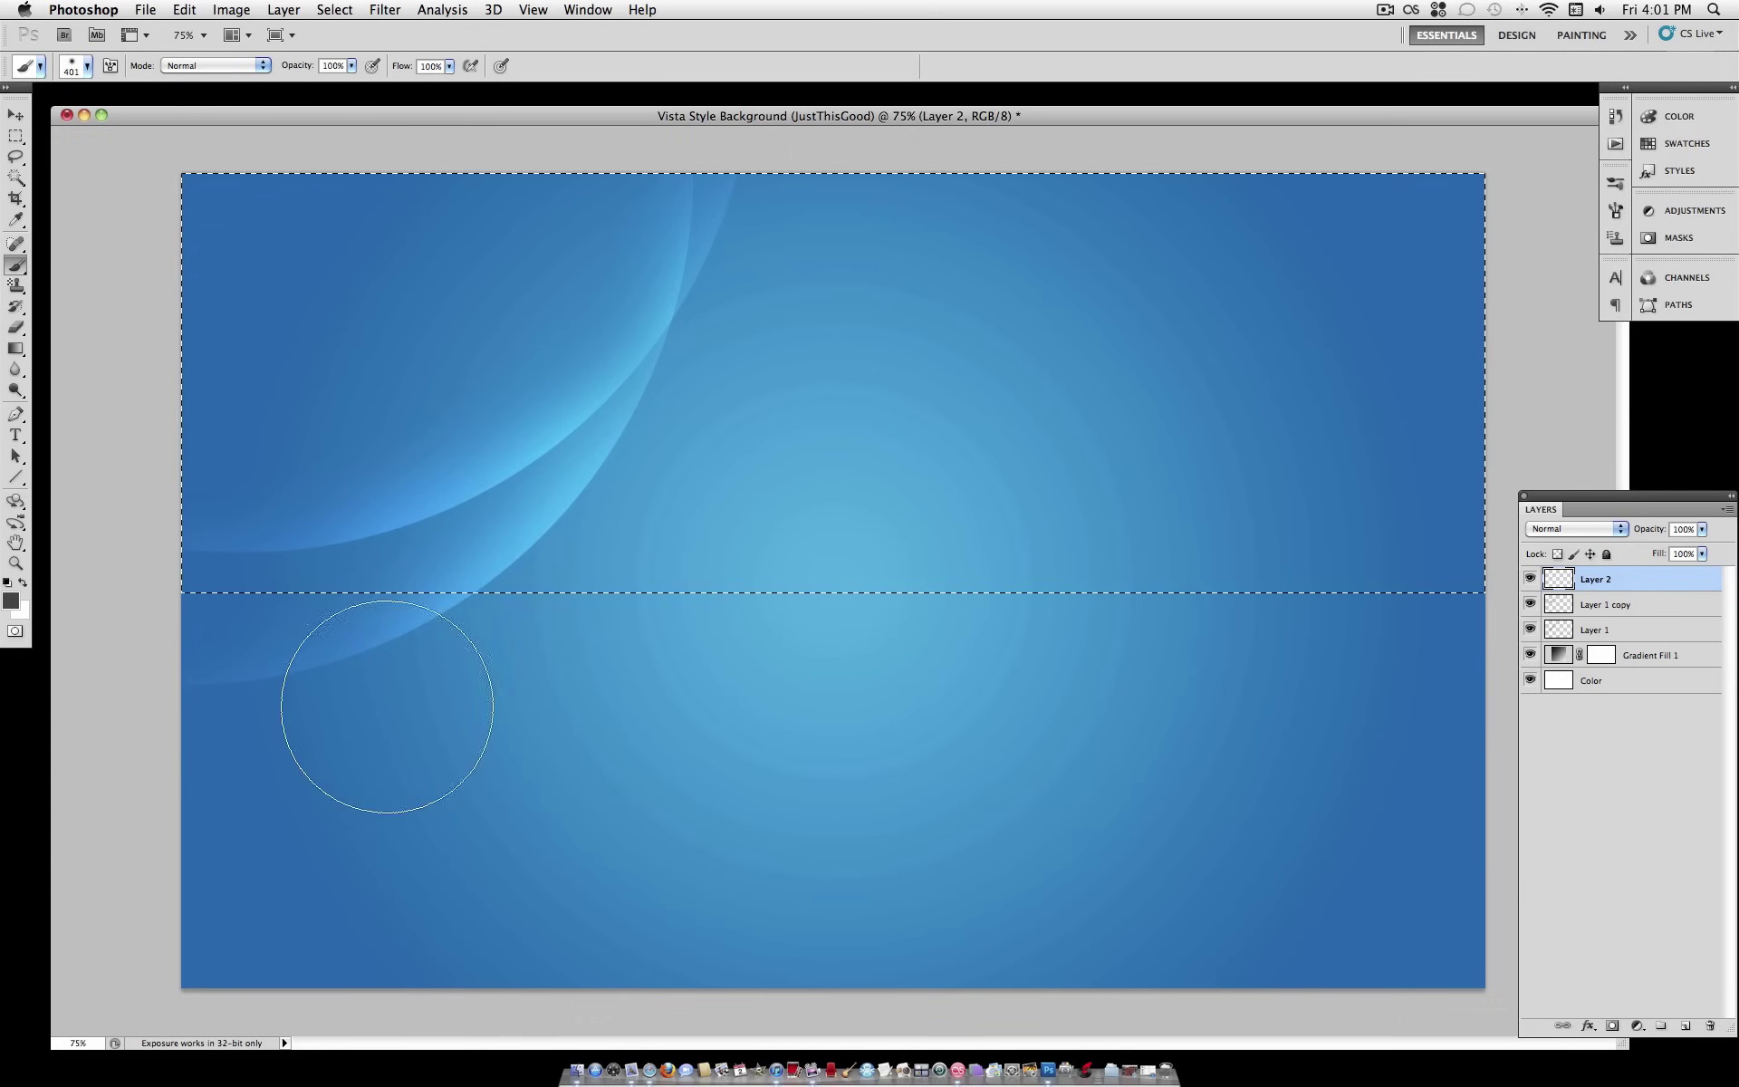
{"action": "mouse_move", "coordinate": [235, 699]}
{"action": "left_mouse_down"}
{"action": "mouse_move", "coordinate": [1267, 715]}
{"action": "mouse_move", "coordinate": [633, 717]}
{"action": "mouse_move", "coordinate": [1564, 731]}
{"action": "mouse_move", "coordinate": [1576, 753]}
{"action": "mouse_move", "coordinate": [537, 830]}
{"action": "mouse_move", "coordinate": [195, 820]}
{"action": "left_mouse_up"}
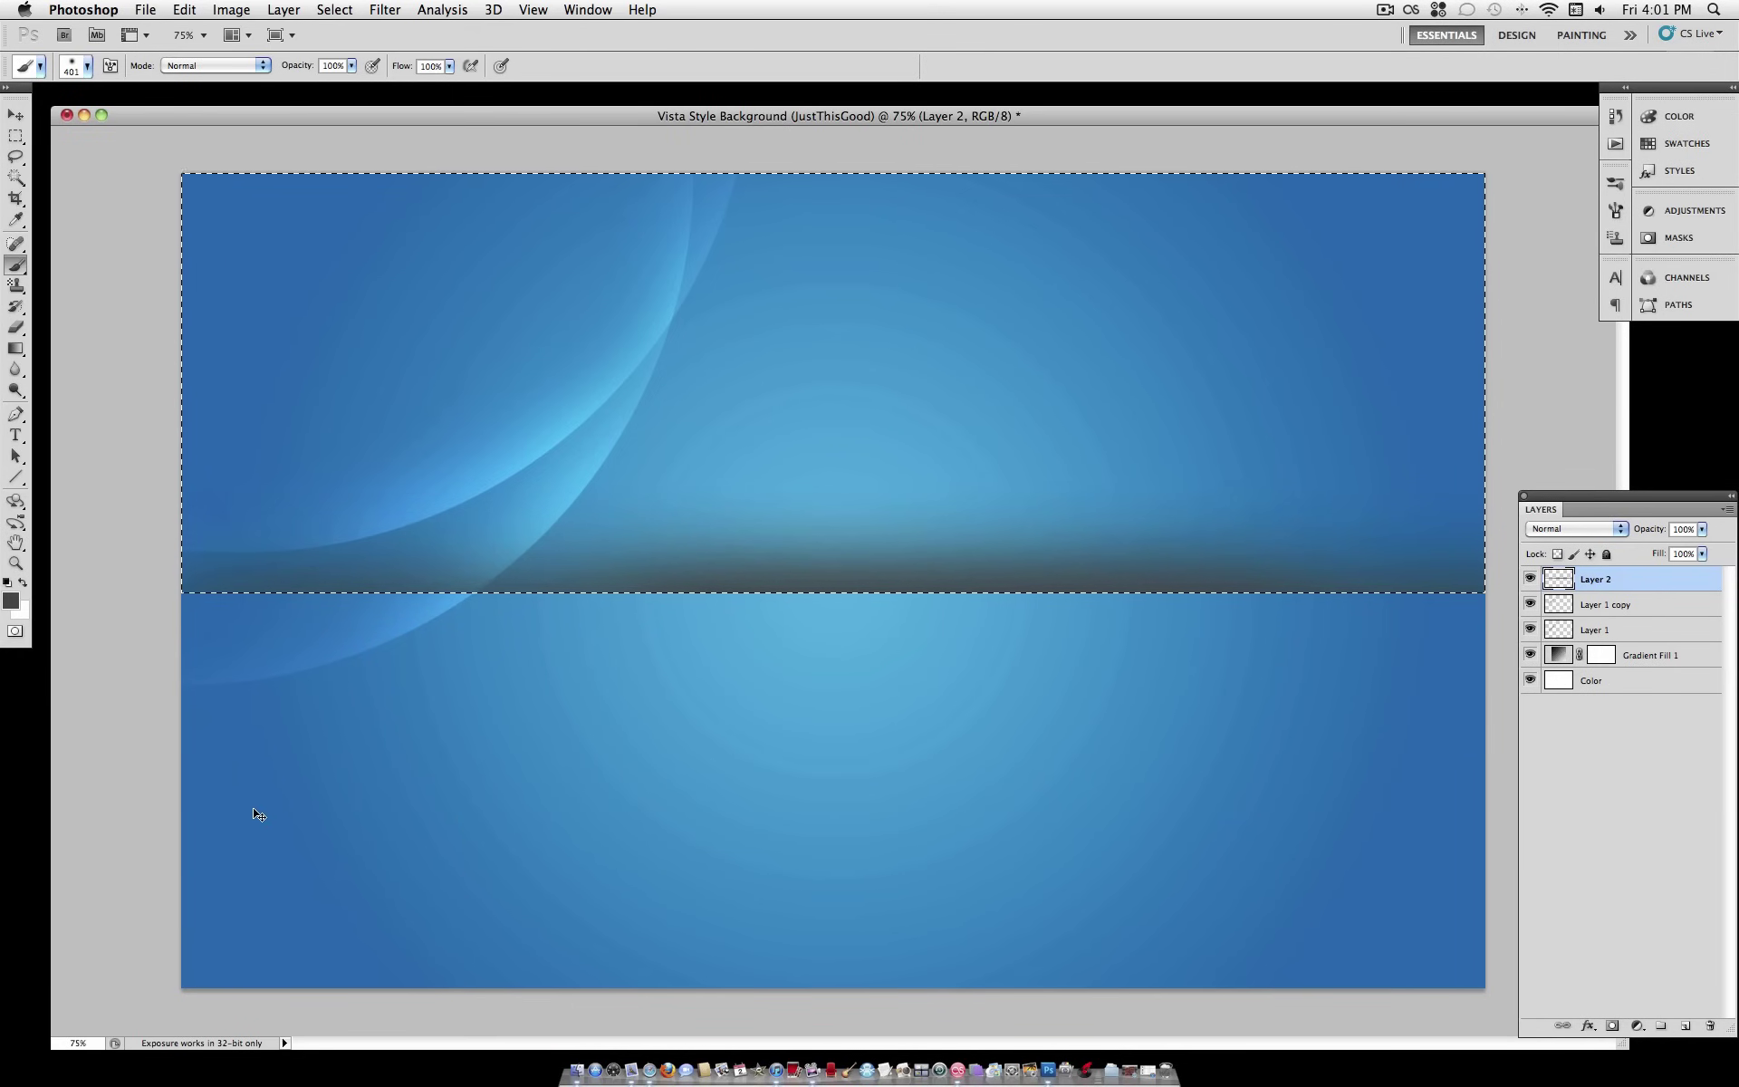
{"action": "key", "text": "super+d"}
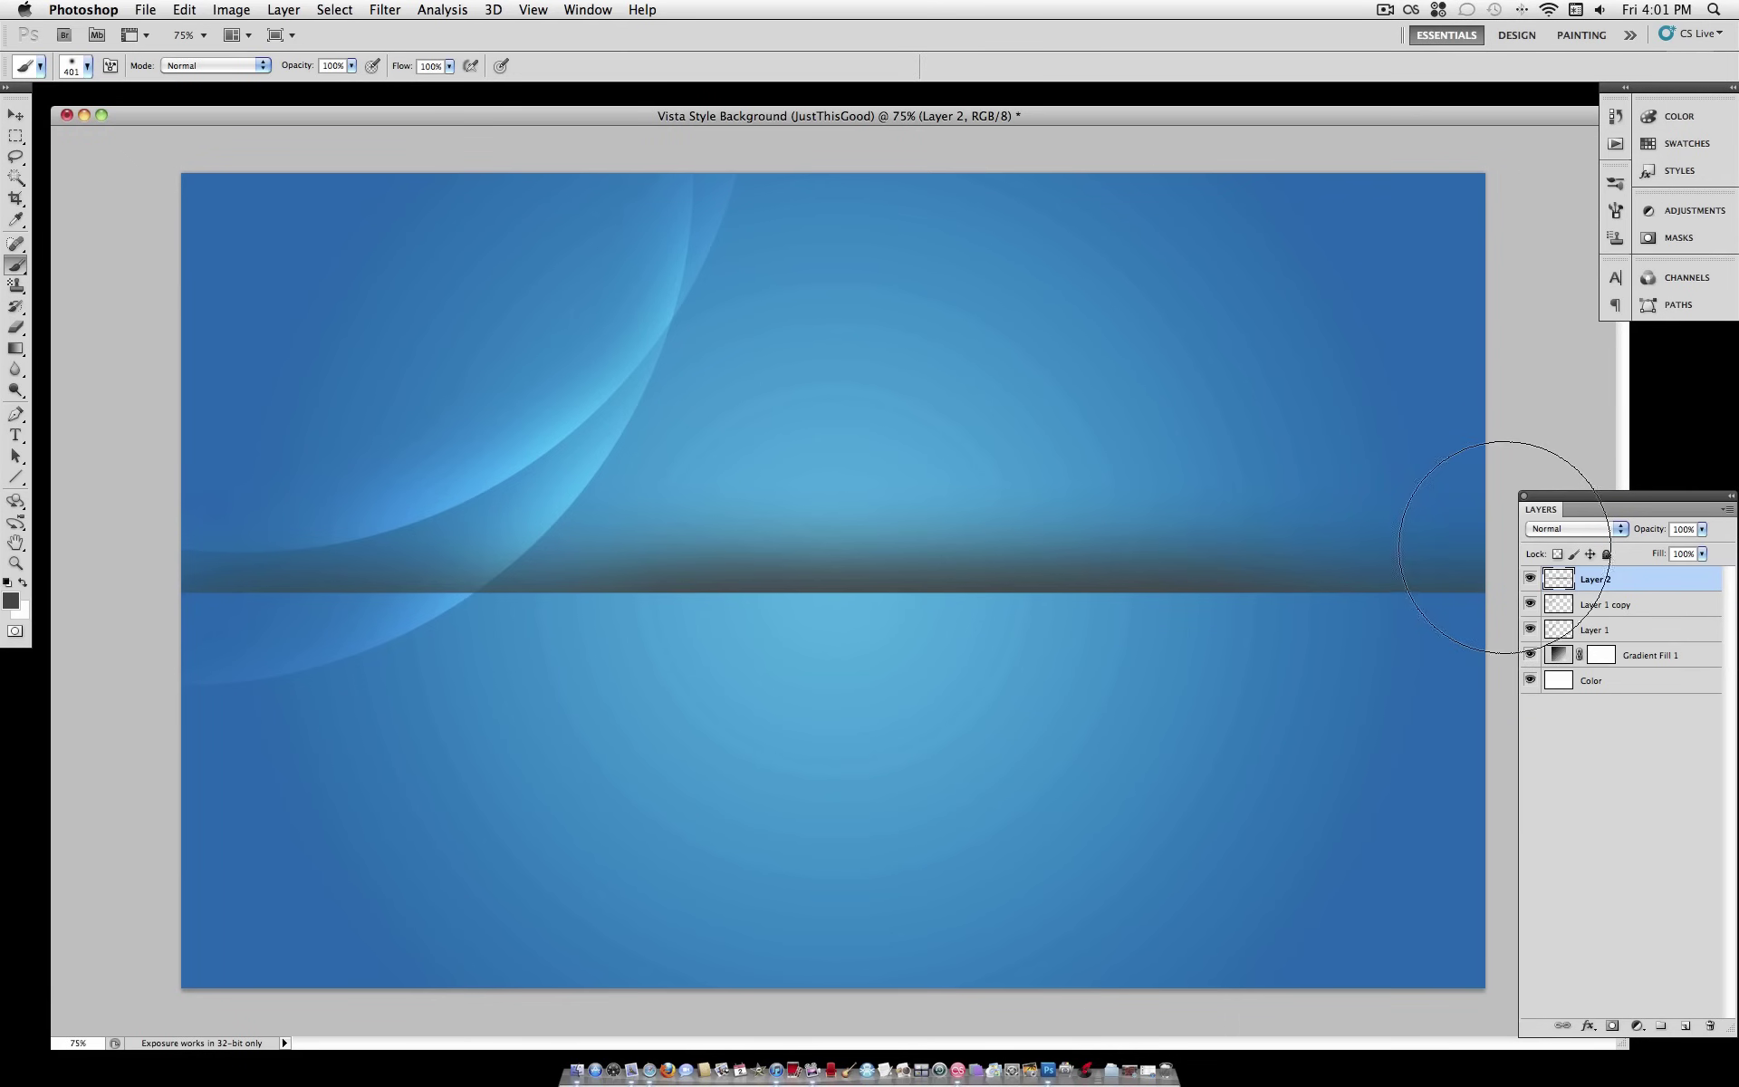
Step: Warp Layer 2's dark band so its wide left end sweeps down to the lower-right corner
{"action": "left_click", "coordinate": [182, 9]}
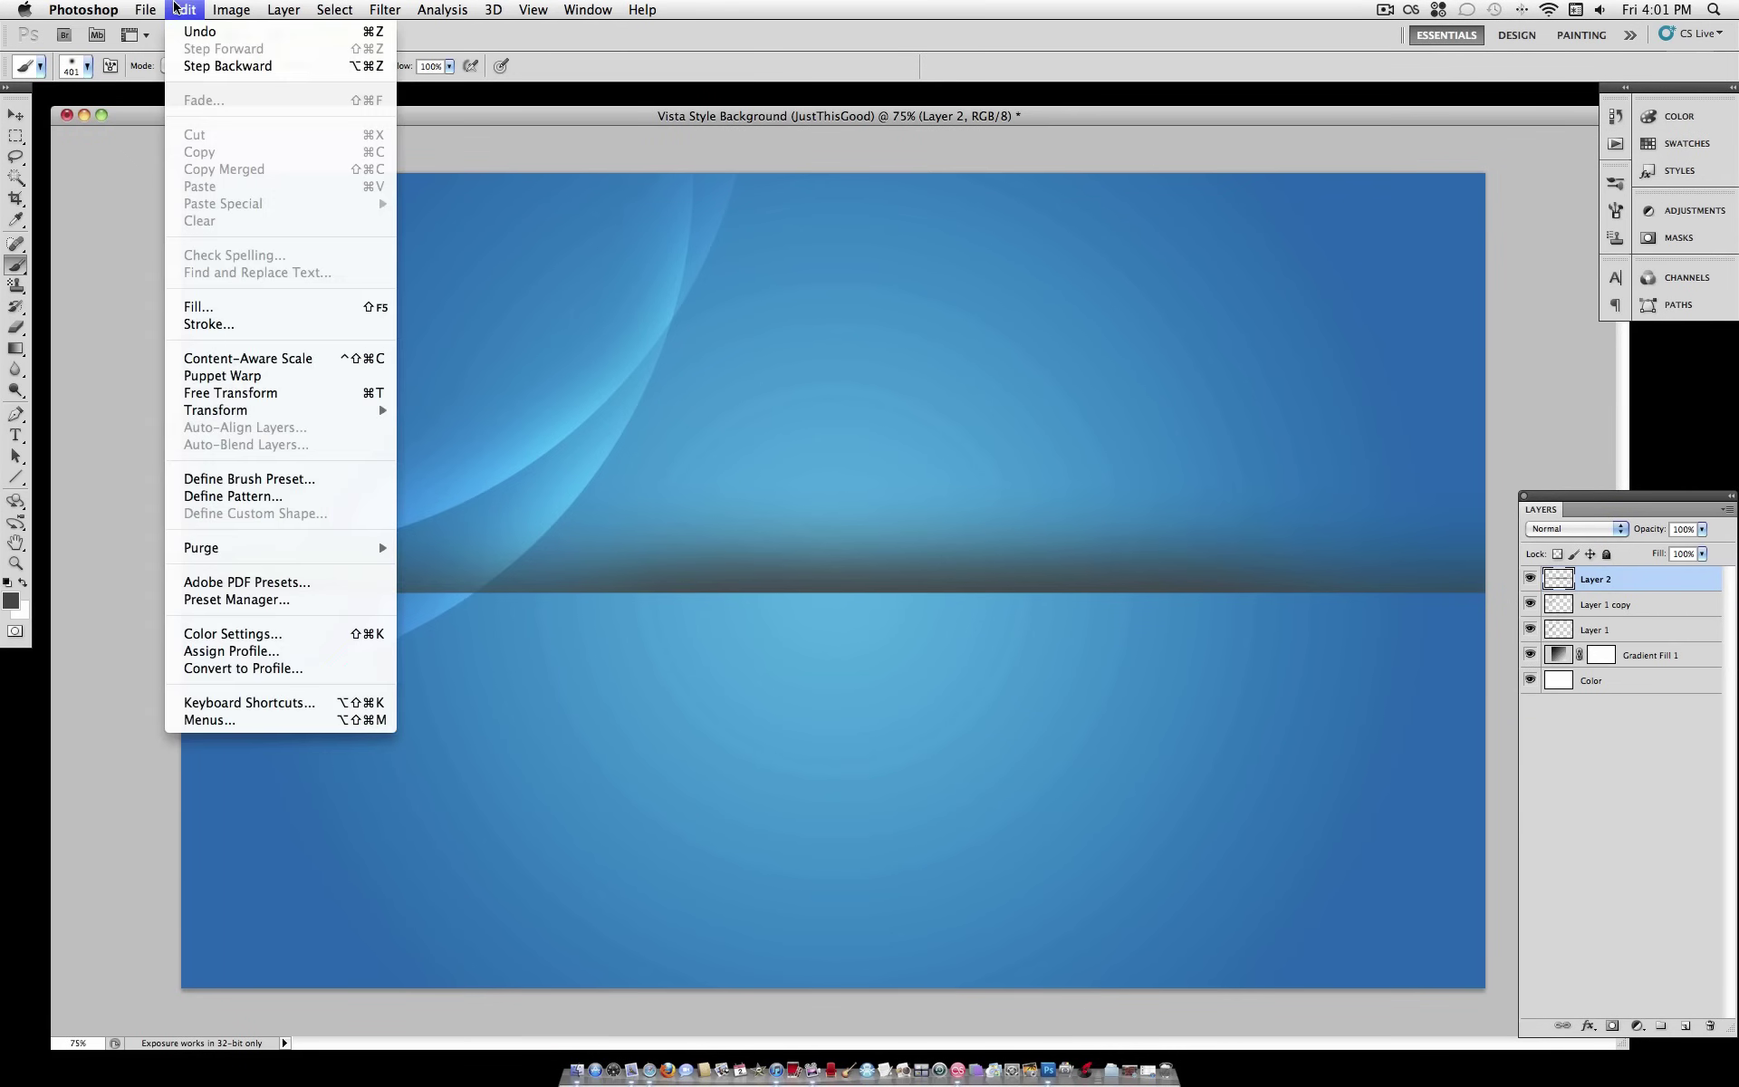
{"action": "mouse_move", "coordinate": [295, 417]}
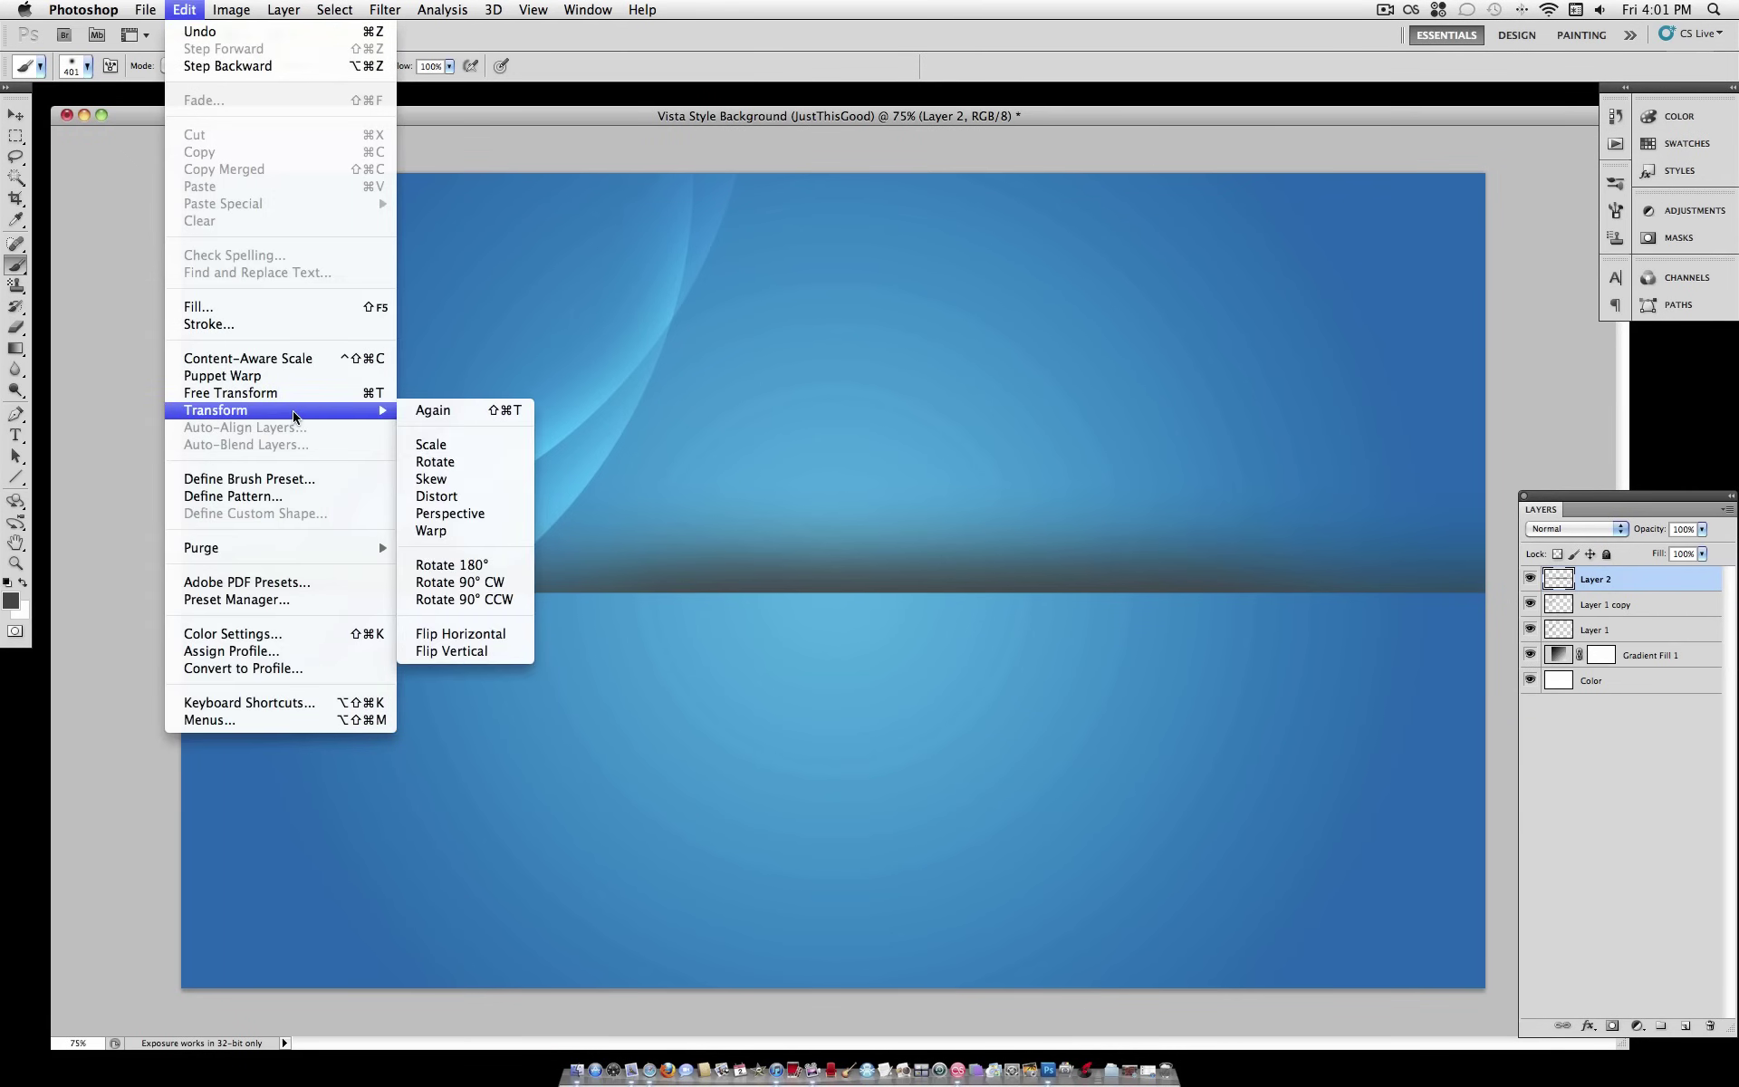
{"action": "left_click", "coordinate": [444, 530]}
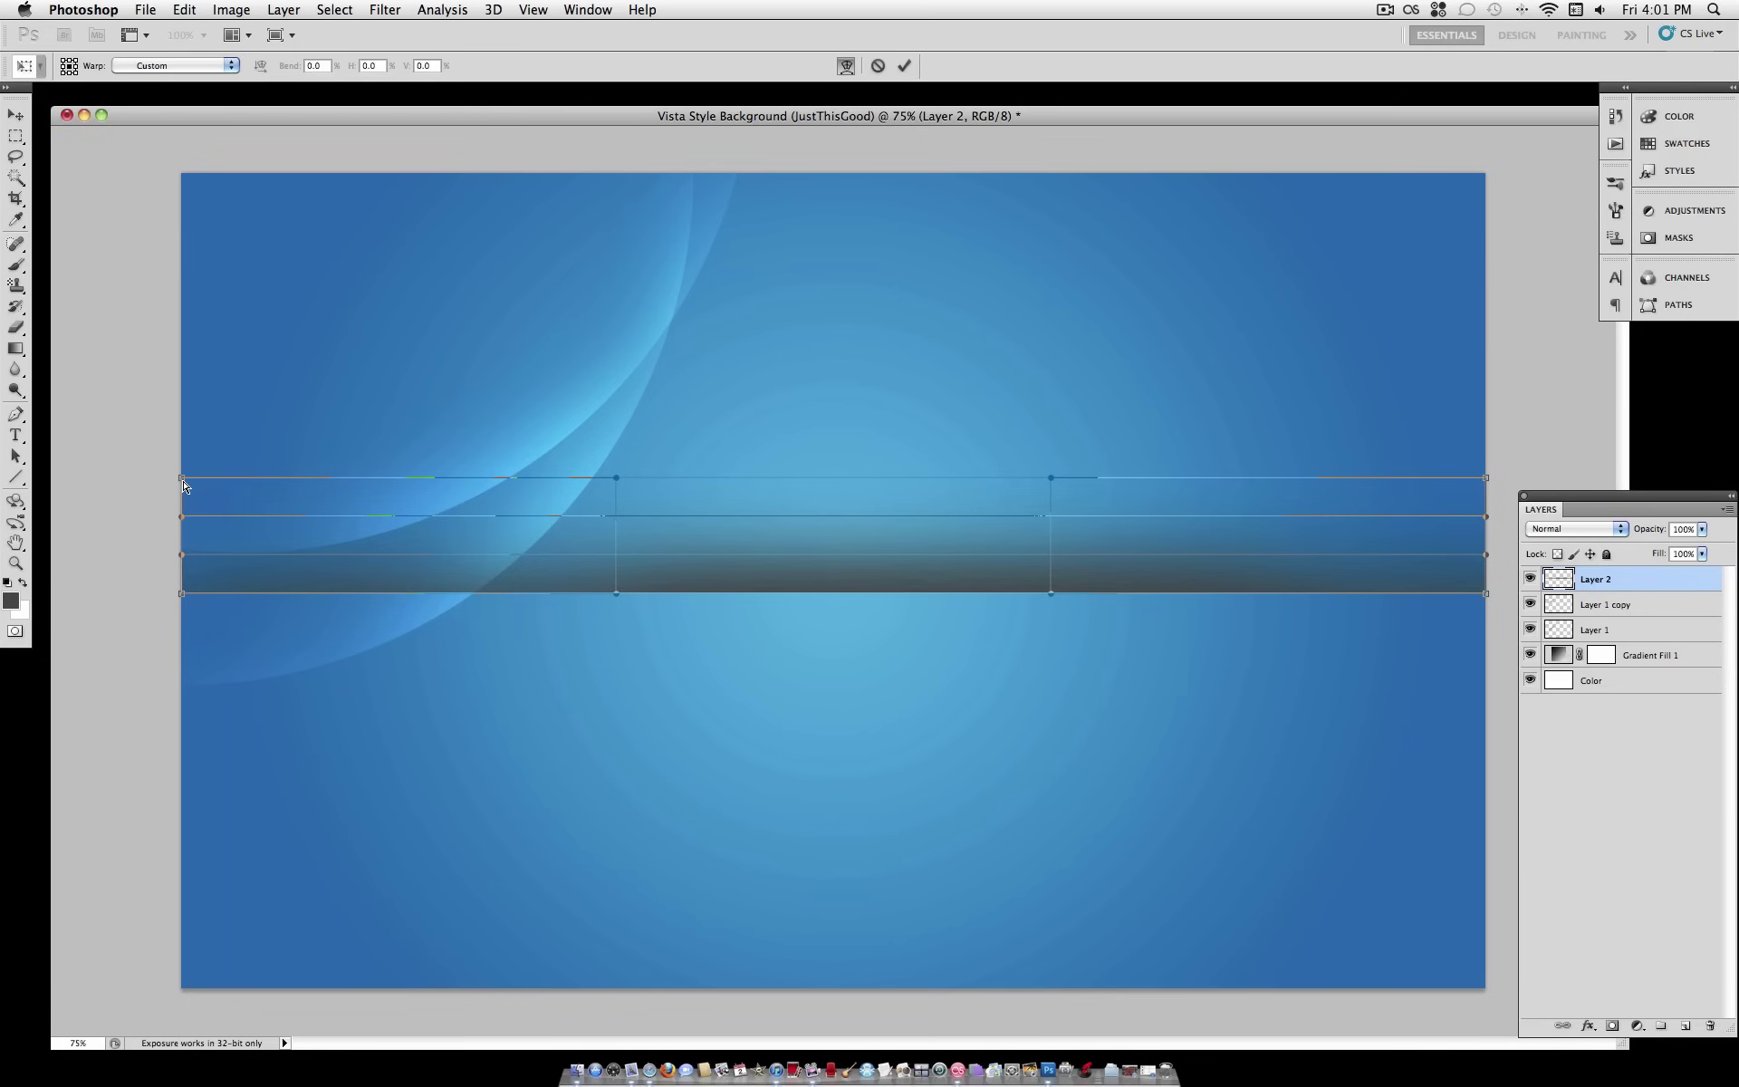
{"action": "left_click_drag", "start_coordinate": [183, 481], "coordinate": [181, 177]}
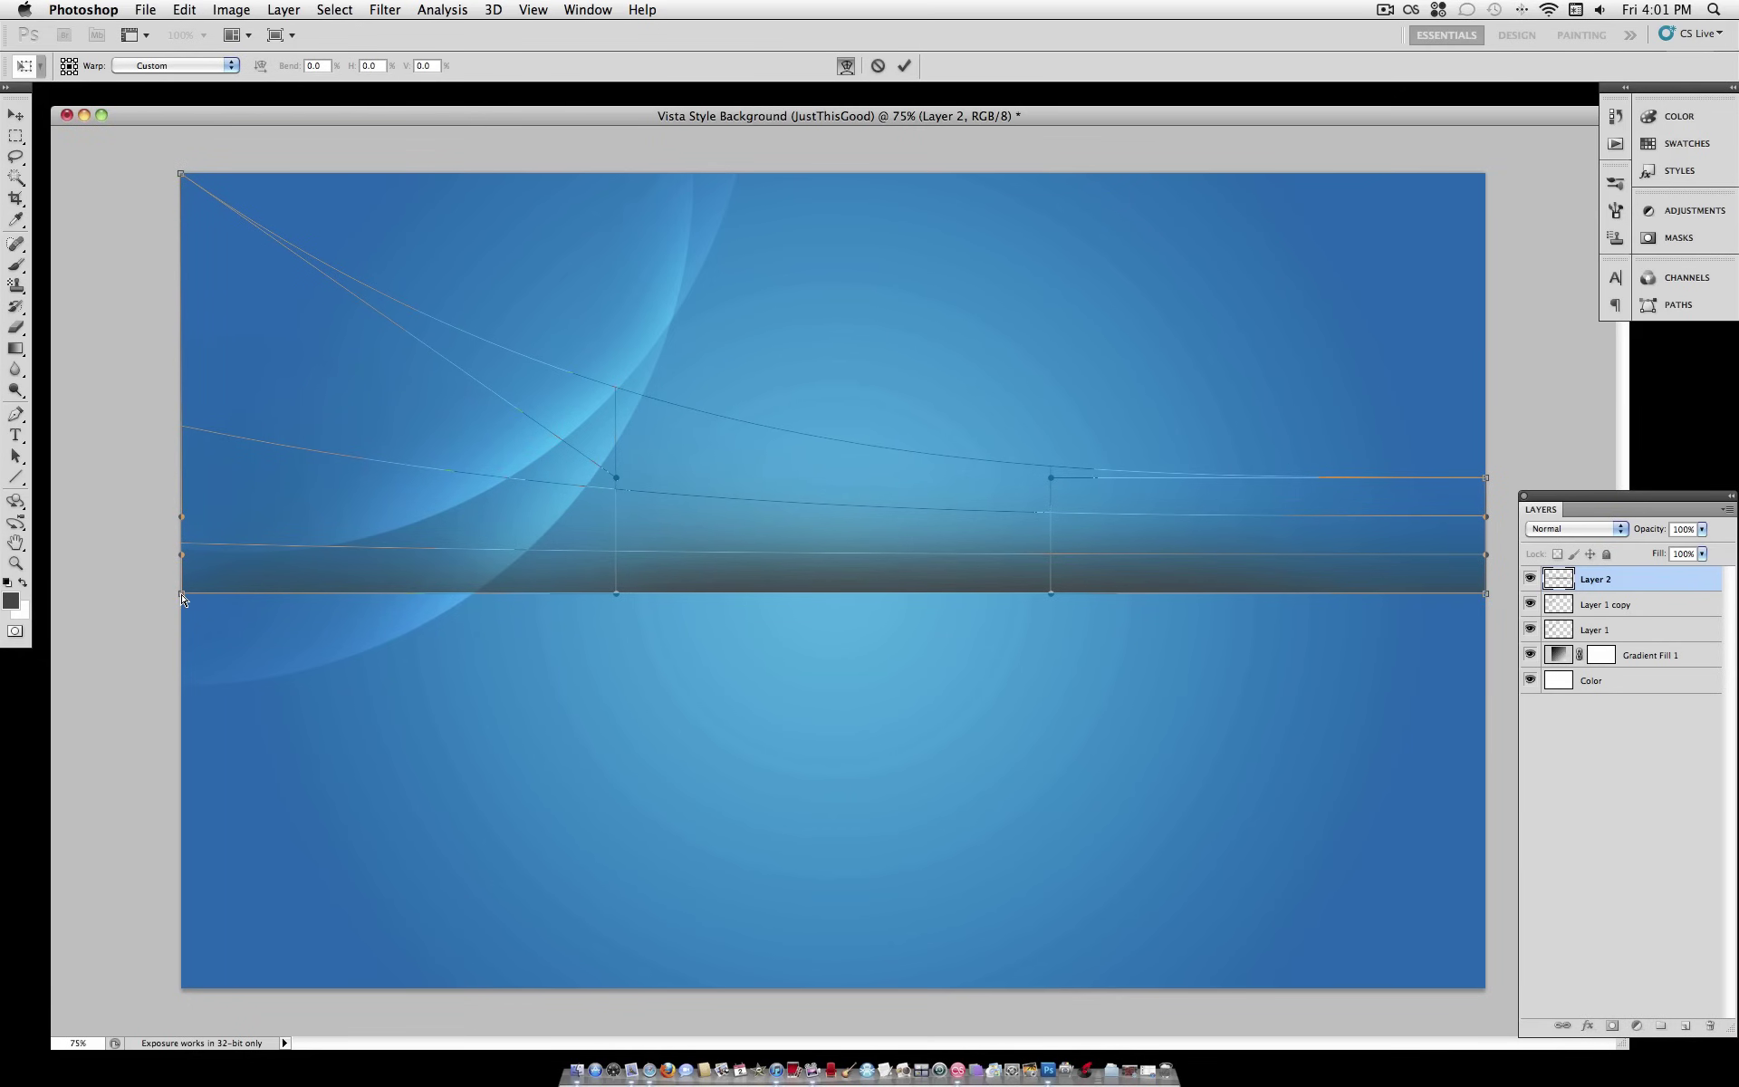
{"action": "mouse_move", "coordinate": [184, 599]}
{"action": "left_mouse_down"}
{"action": "mouse_move", "coordinate": [179, 511]}
{"action": "mouse_move", "coordinate": [182, 596]}
{"action": "left_mouse_up"}
{"action": "left_click_drag", "start_coordinate": [196, 439], "coordinate": [194, 290]}
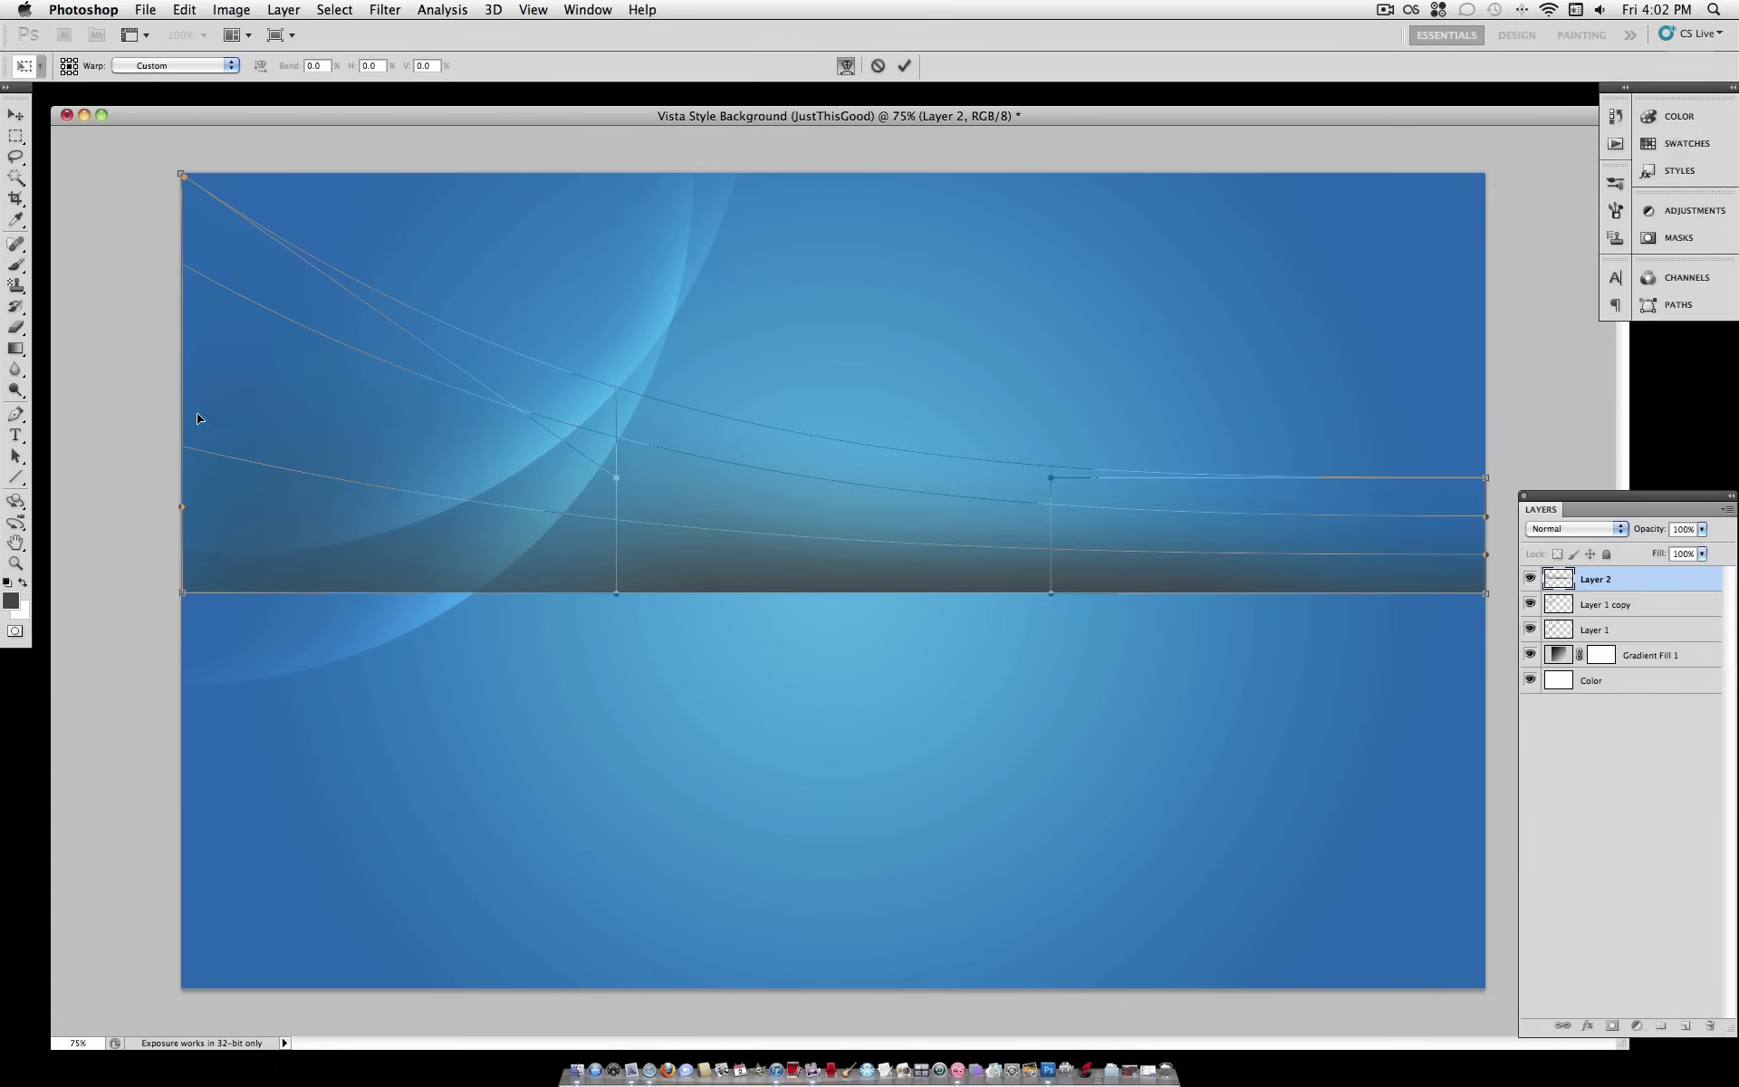
{"action": "left_click_drag", "start_coordinate": [183, 597], "coordinate": [183, 433]}
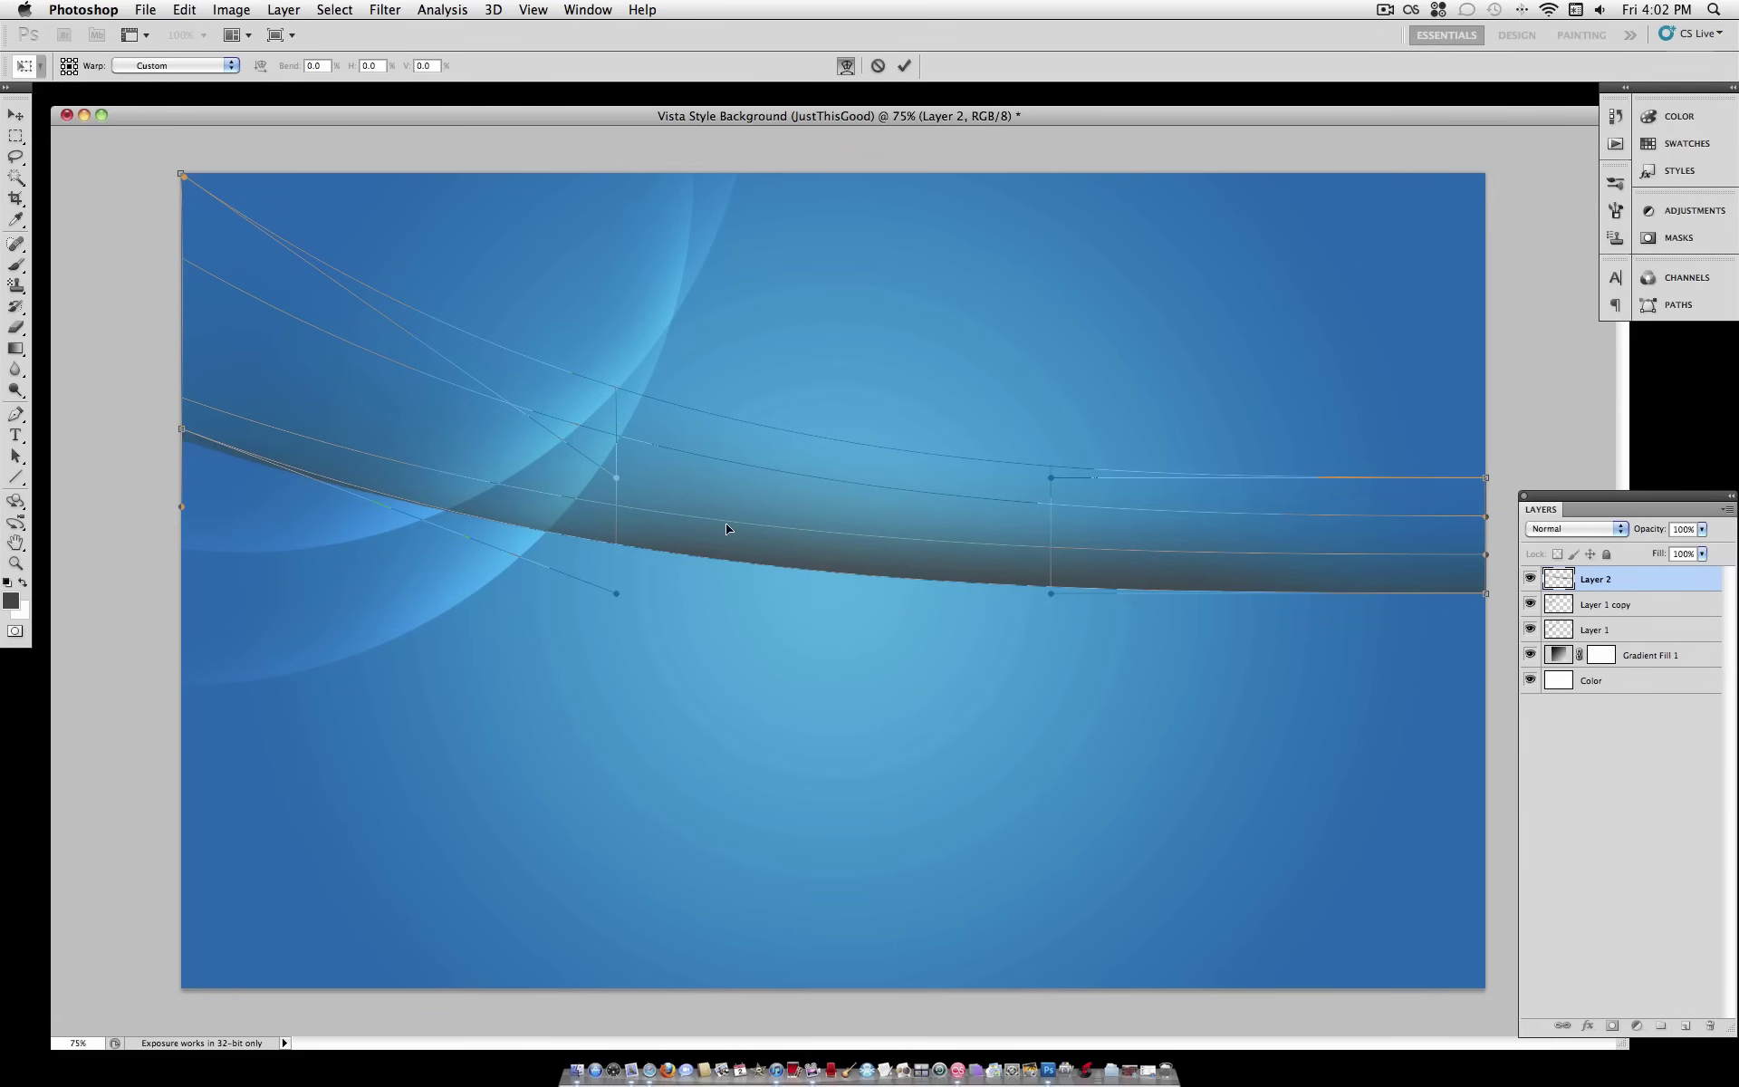
{"action": "left_click_drag", "start_coordinate": [1486, 597], "coordinate": [1490, 933]}
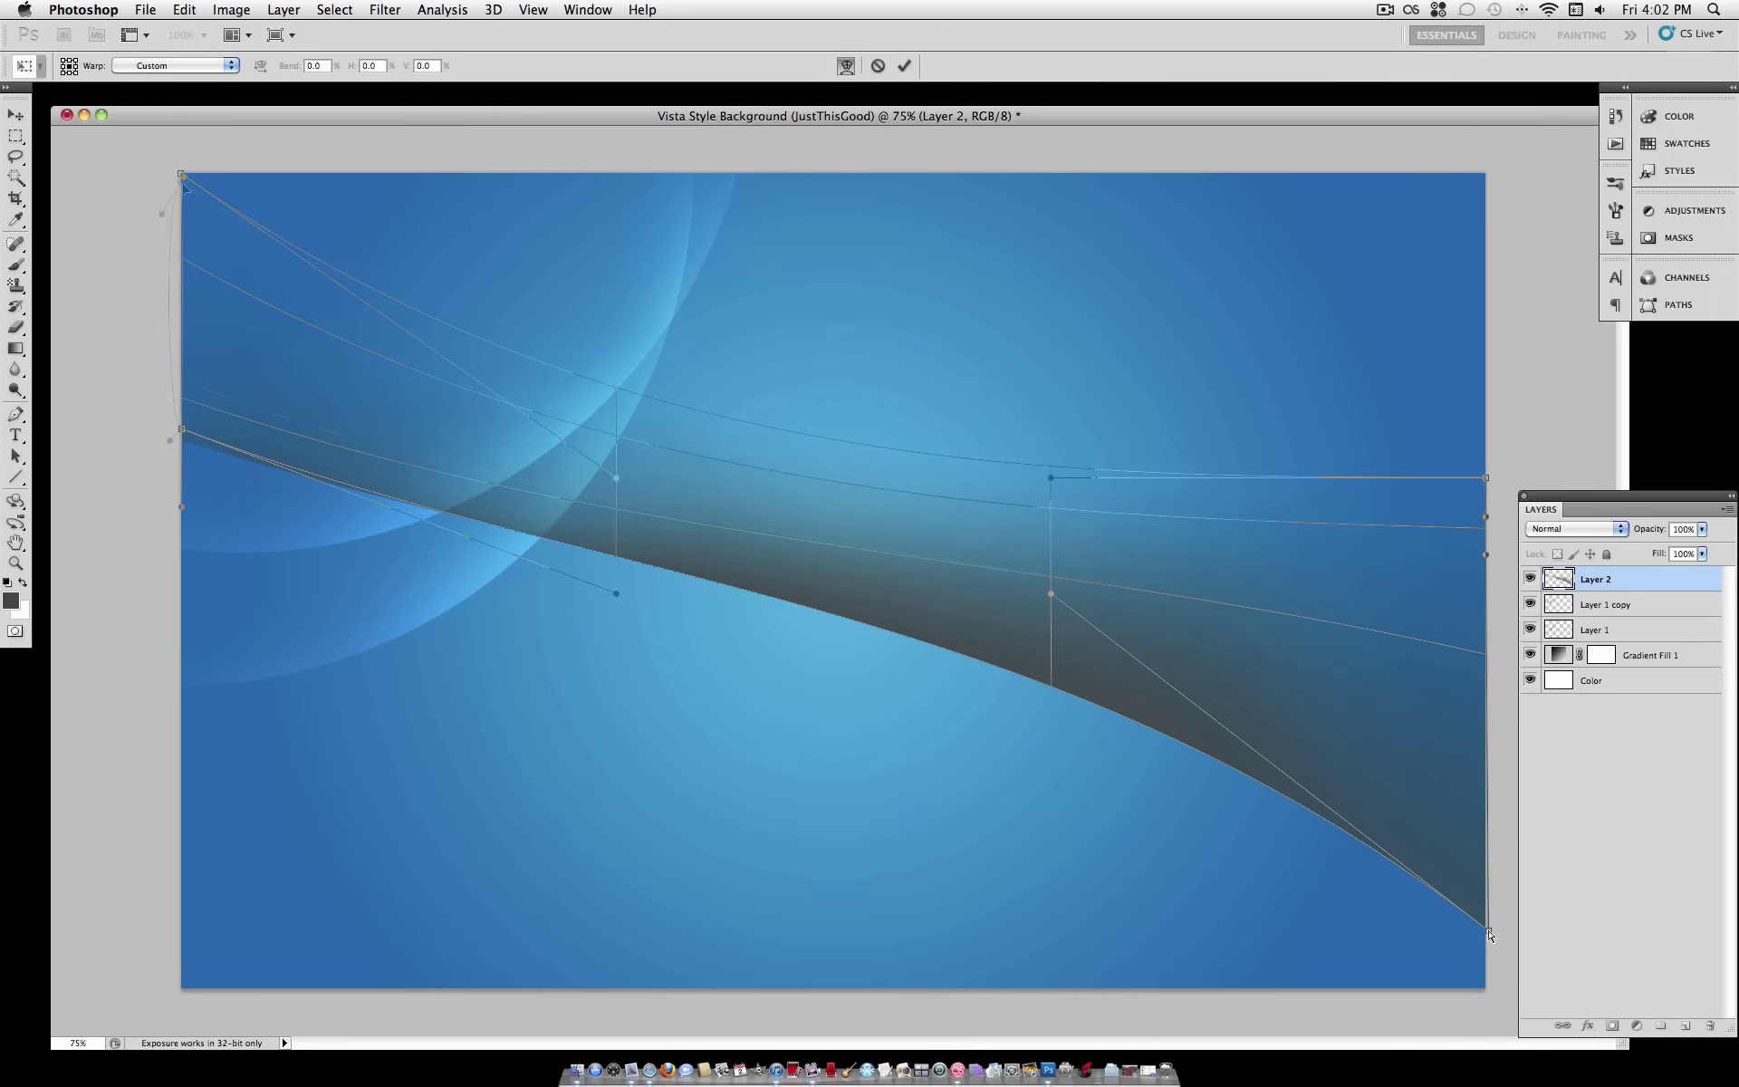
{"action": "left_click_drag", "start_coordinate": [181, 429], "coordinate": [121, 390]}
{"action": "left_click_drag", "start_coordinate": [217, 299], "coordinate": [257, 251]}
{"action": "key", "text": "Return"}
Step: Set Layer 2's blend mode to Color Dodge
{"action": "key", "text": "b"}
{"action": "left_click", "coordinate": [1590, 542]}
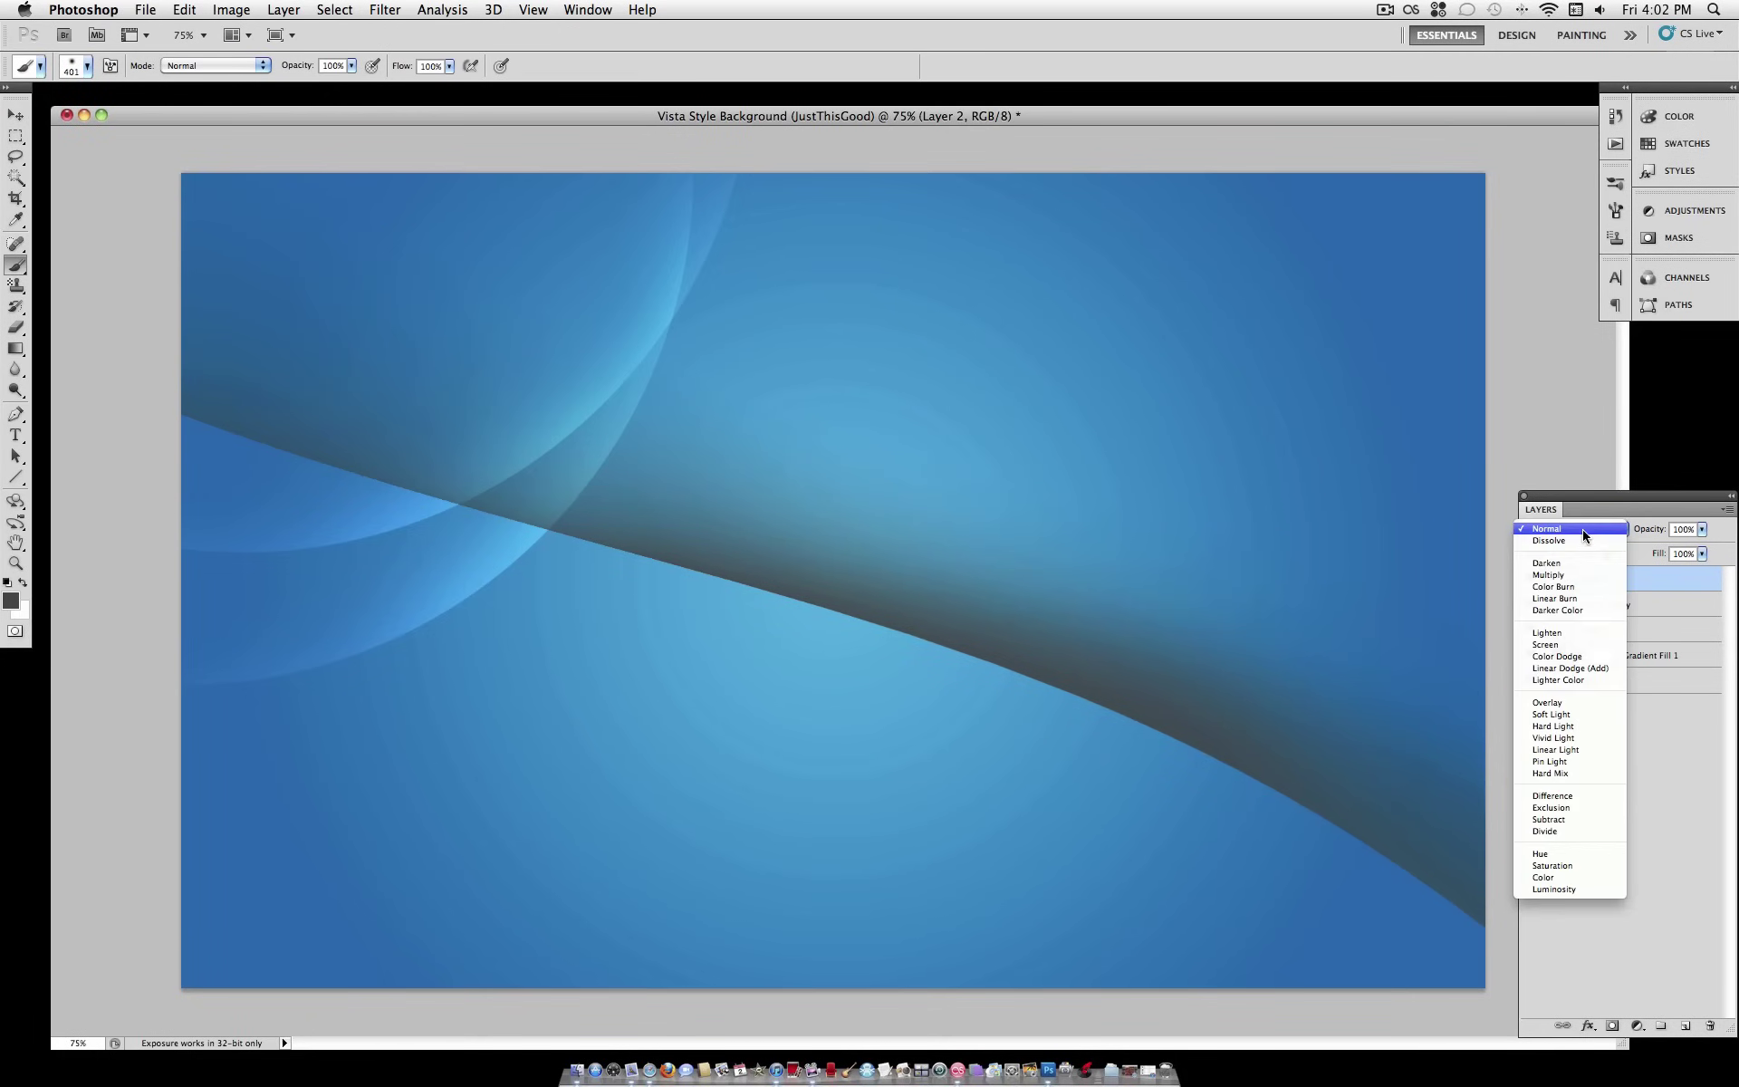
{"action": "left_click", "coordinate": [1574, 657]}
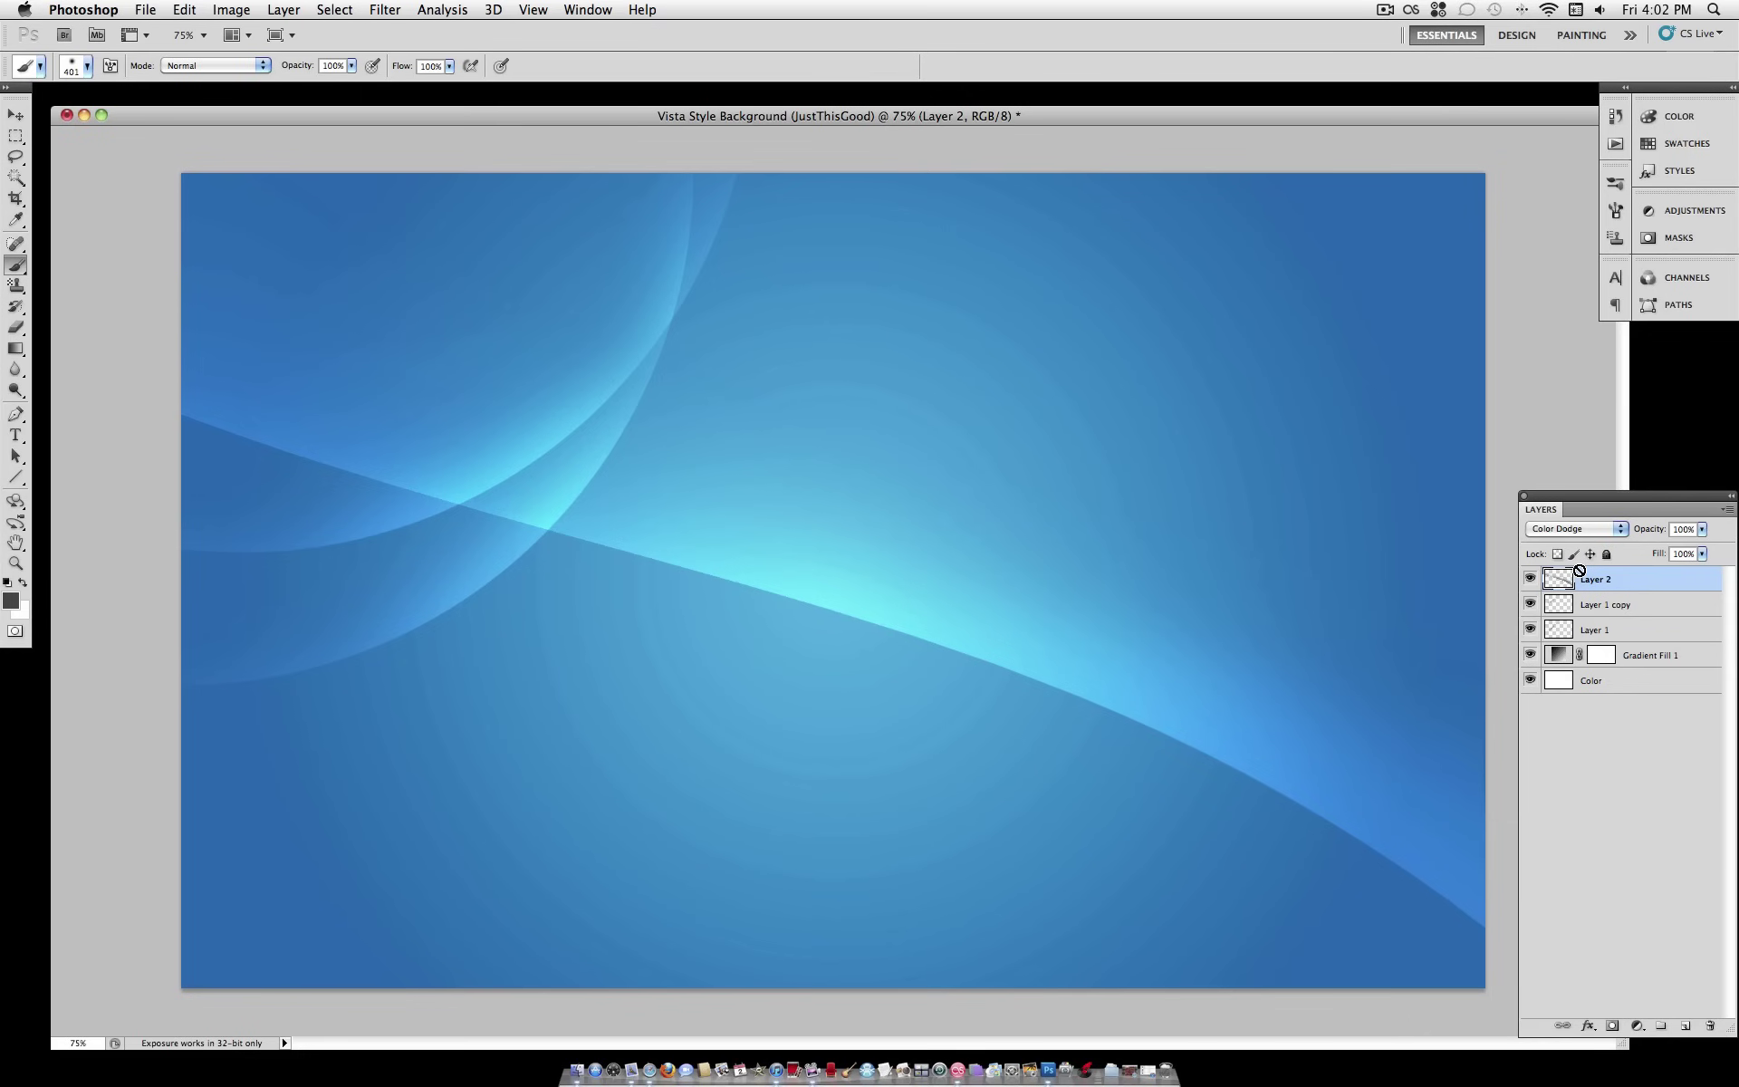
Step: Duplicate Layer 2, nudge the copy slightly down, and set its opacity to 50%
{"action": "key", "text": "super+j"}
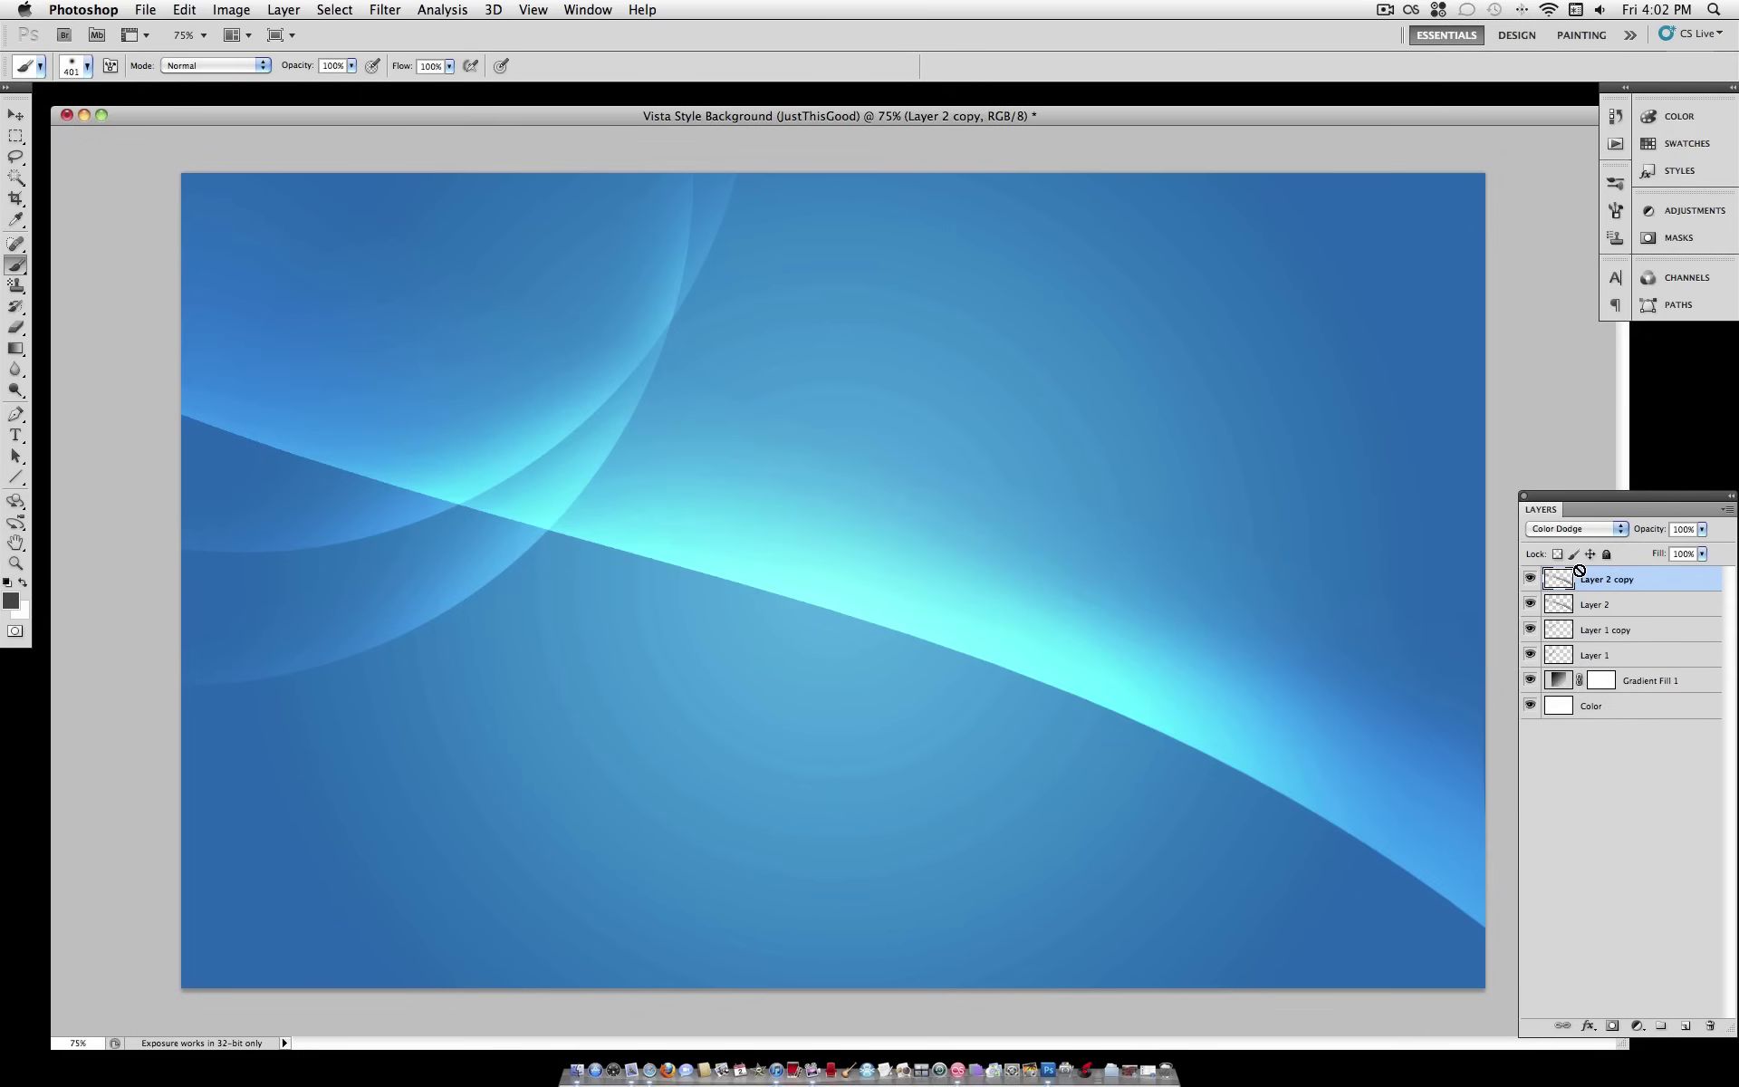
{"action": "left_click", "coordinate": [16, 115]}
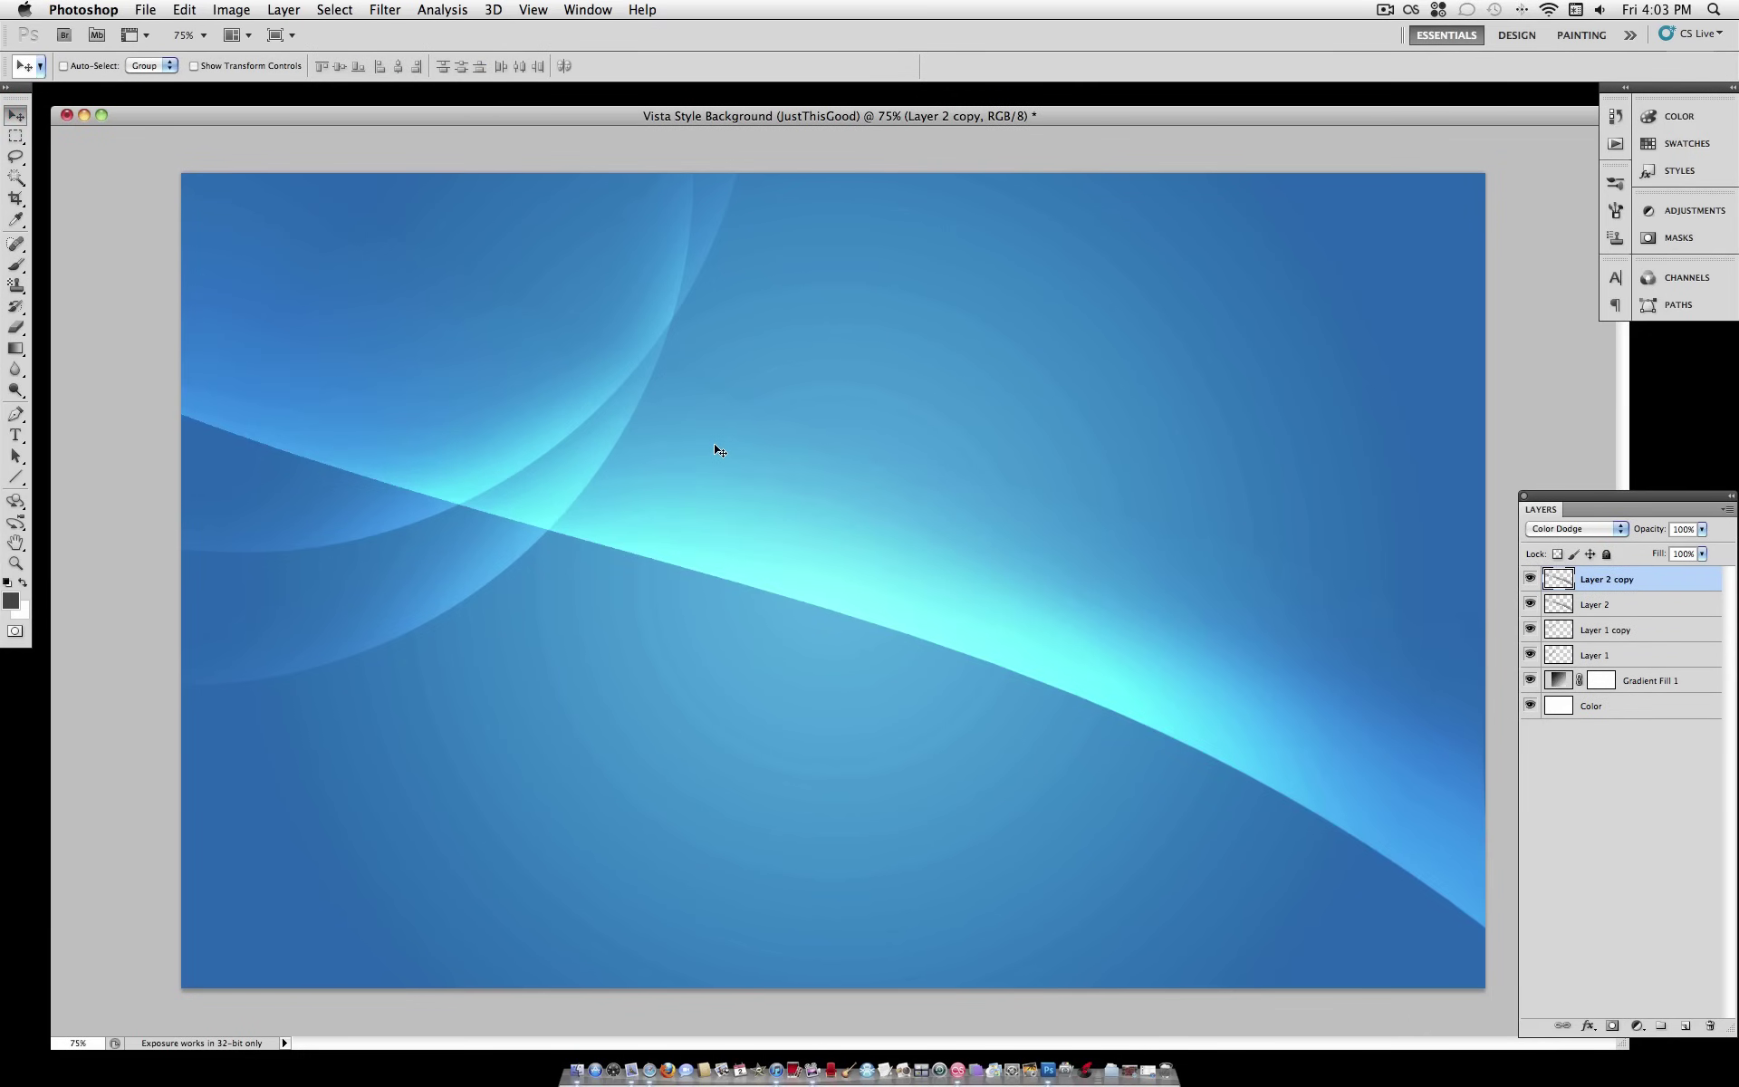
{"action": "key", "text": "Down"}
{"action": "key", "text": "Down"}
{"action": "key", "text": "Down"}
{"action": "key", "text": "Down"}
{"action": "key", "text": "Down"}
{"action": "key", "text": "Down"}
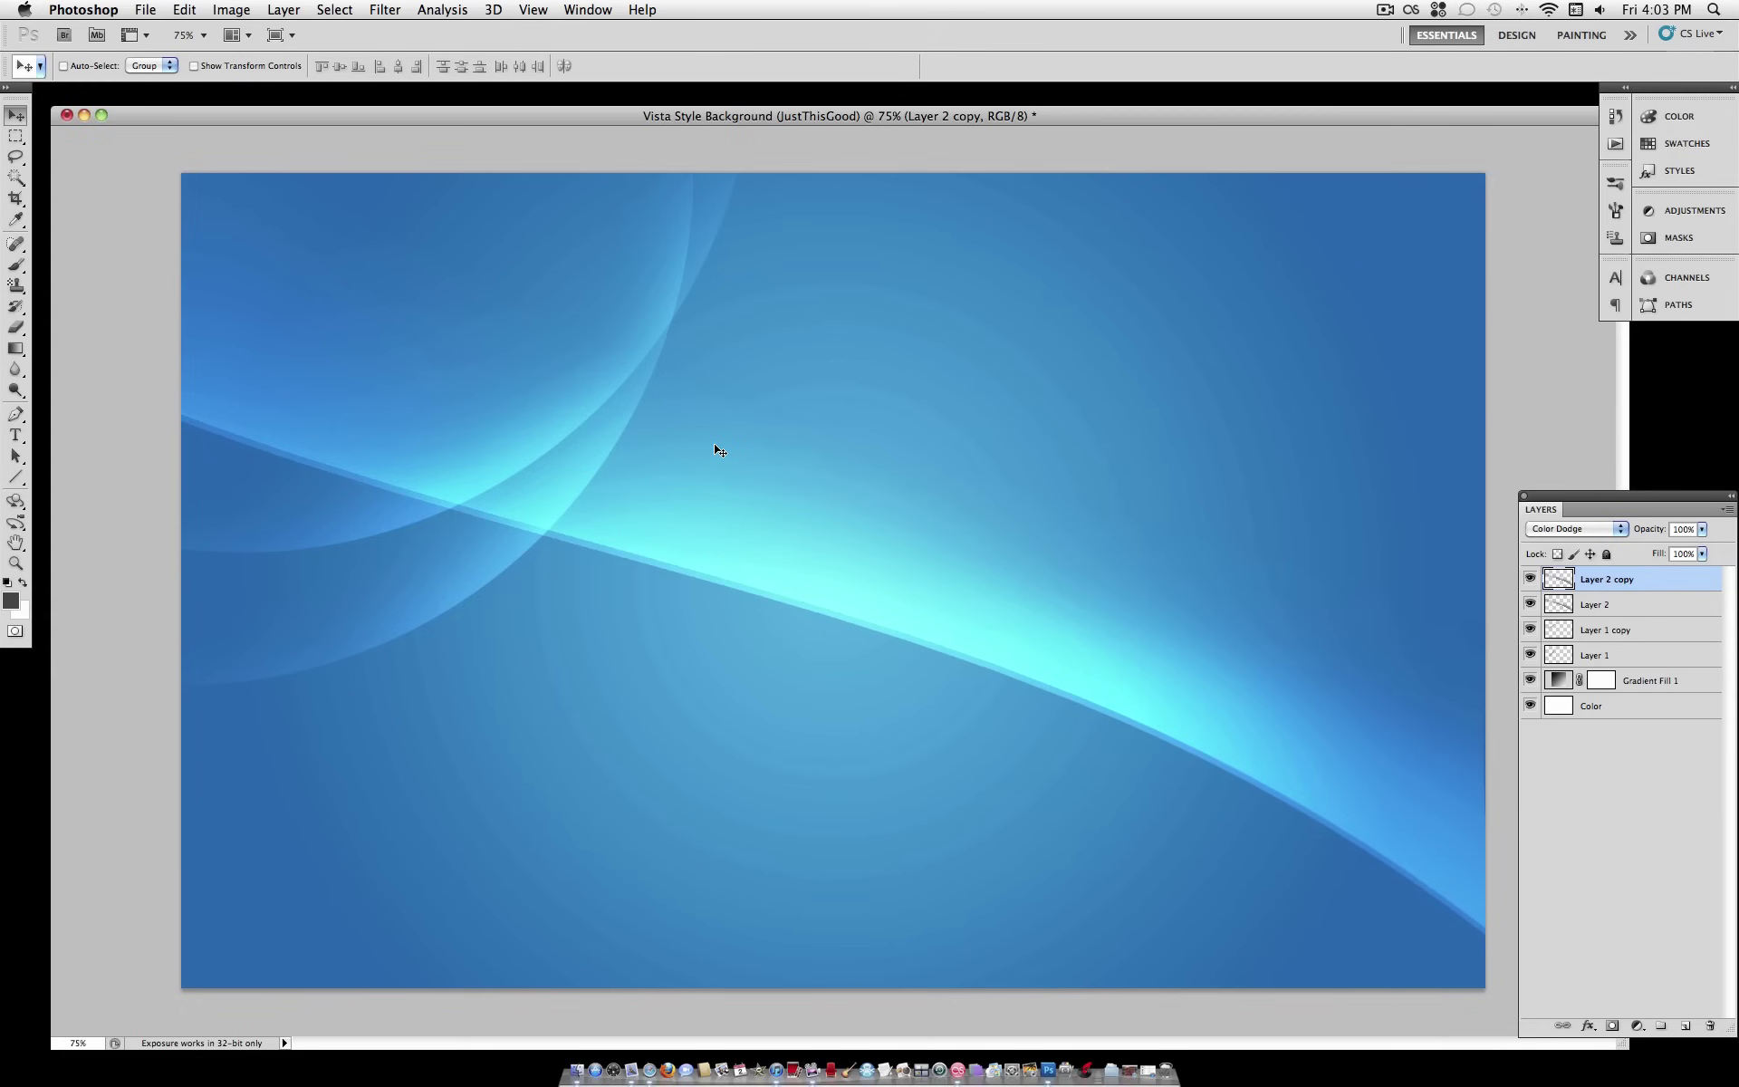
{"action": "key", "text": "Down"}
{"action": "key", "text": "Down"}
{"action": "key", "text": "Down"}
{"action": "key", "text": "Down"}
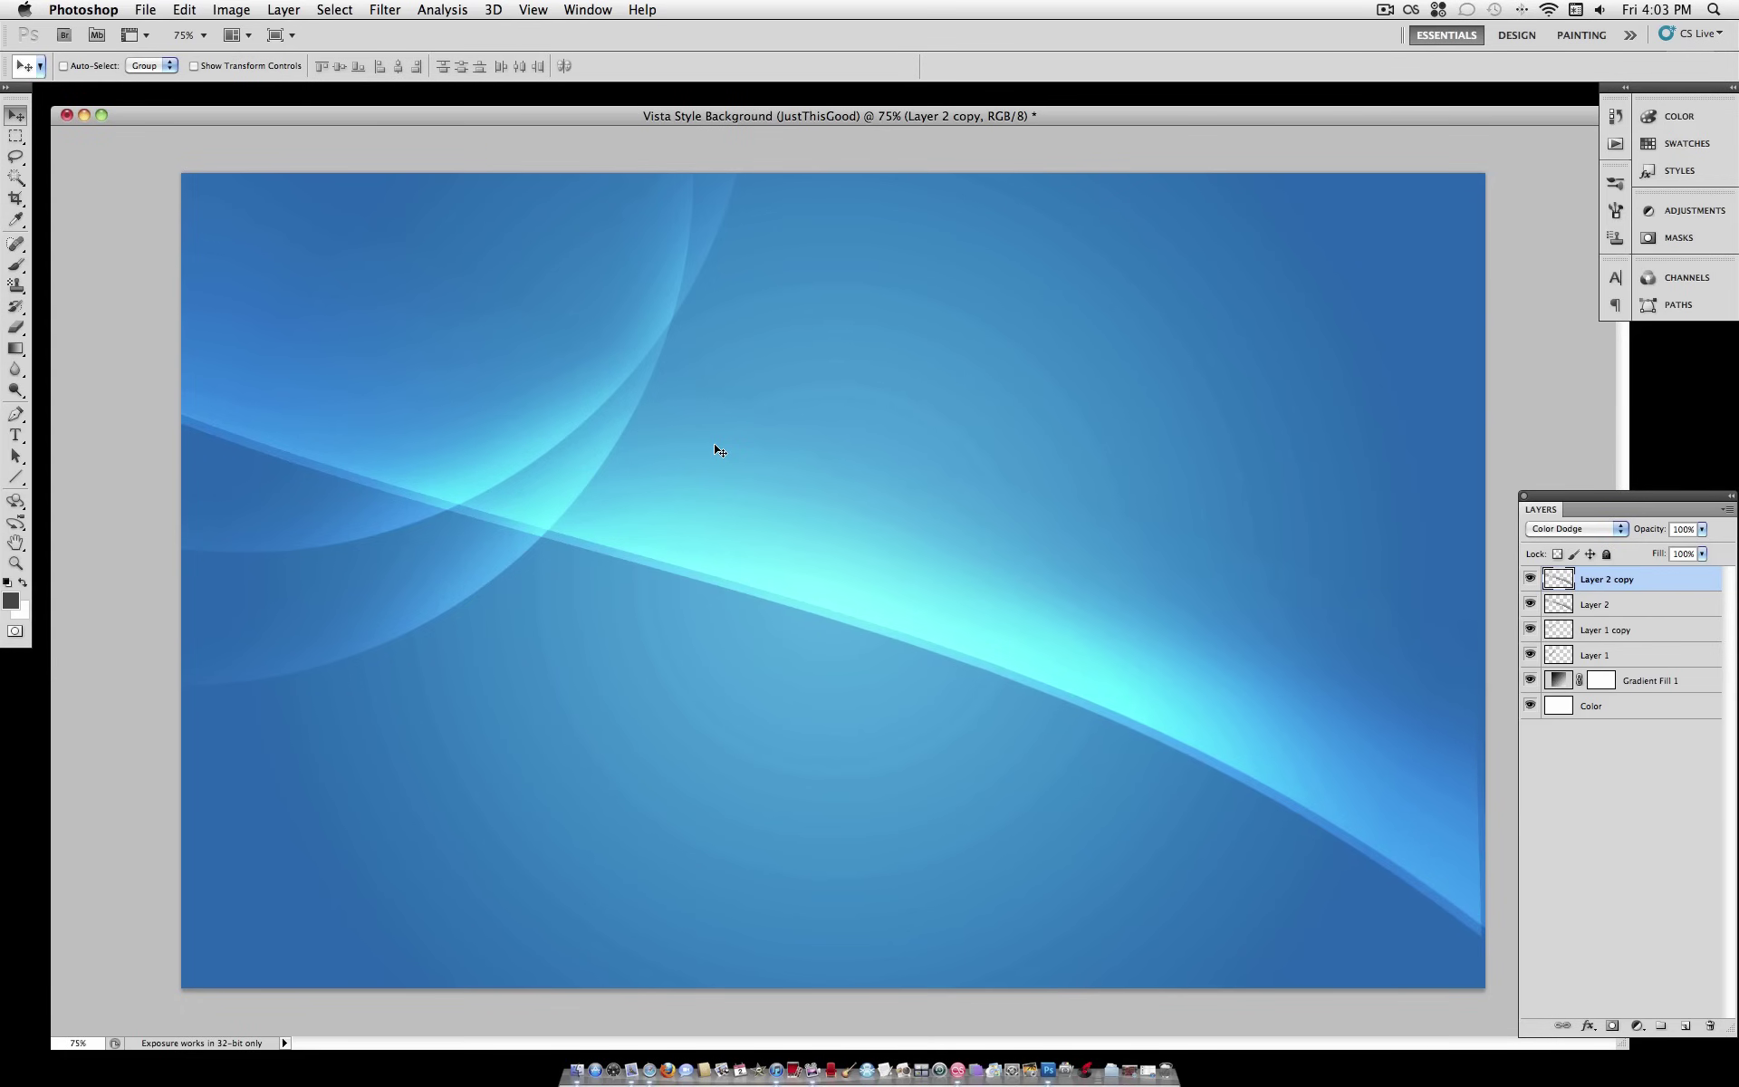
{"action": "key", "text": "Down"}
{"action": "key", "text": "Down"}
{"action": "key", "text": "Down"}
{"action": "key", "text": "Down"}
{"action": "left_click", "coordinate": [1703, 530]}
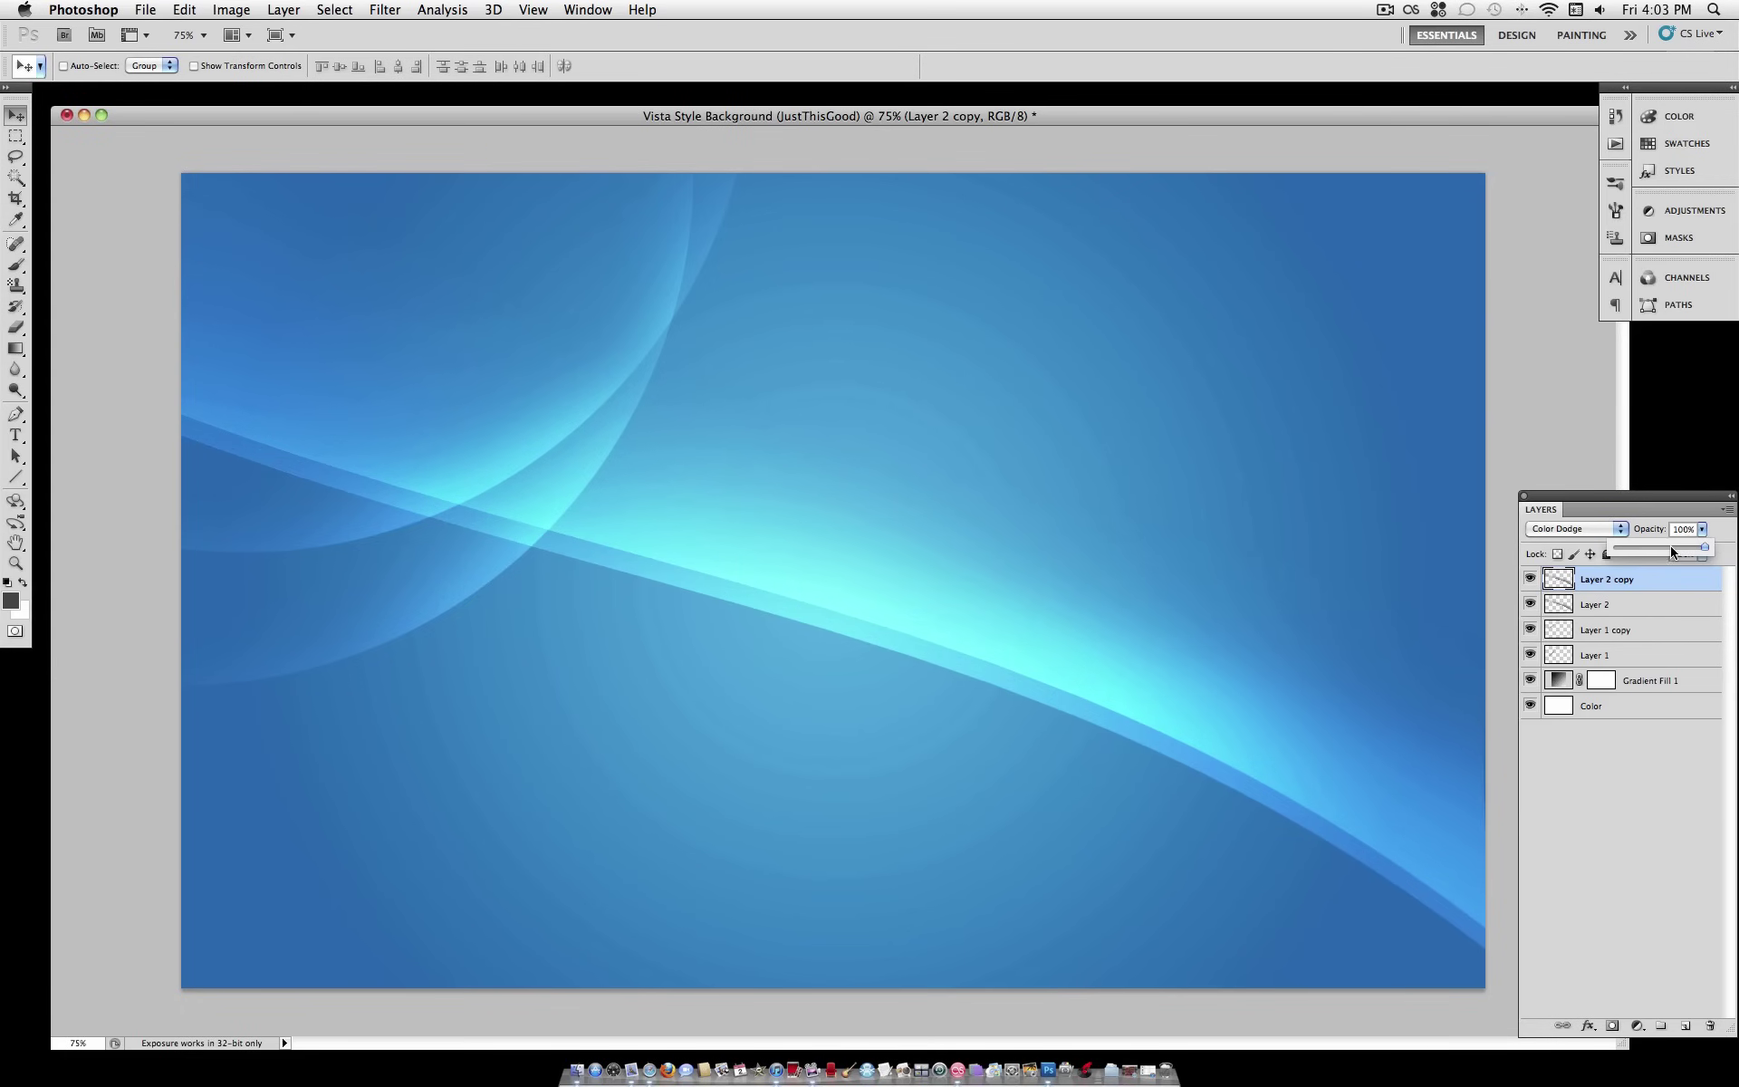
{"action": "left_click_drag", "start_coordinate": [1671, 551], "coordinate": [1668, 550]}
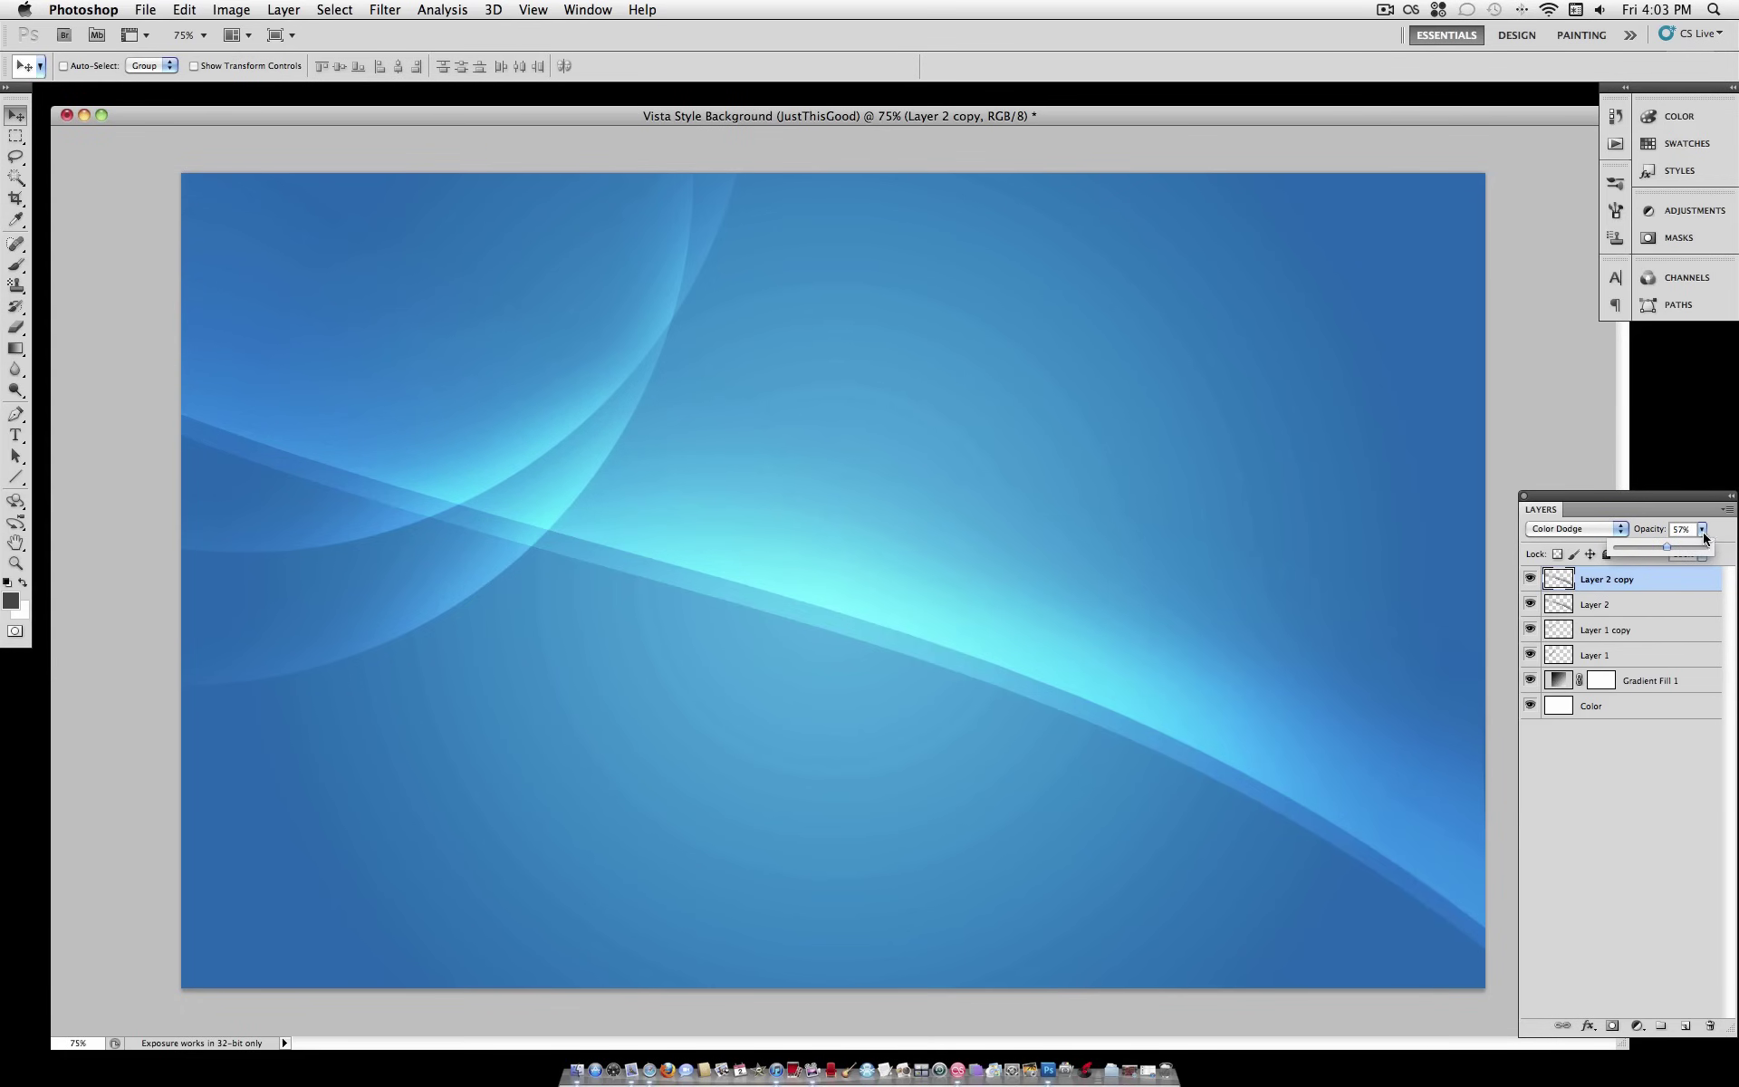
{"action": "left_click_drag", "start_coordinate": [1660, 546], "coordinate": [1658, 545]}
{"action": "left_click", "coordinate": [1703, 530]}
{"action": "key", "text": "m"}
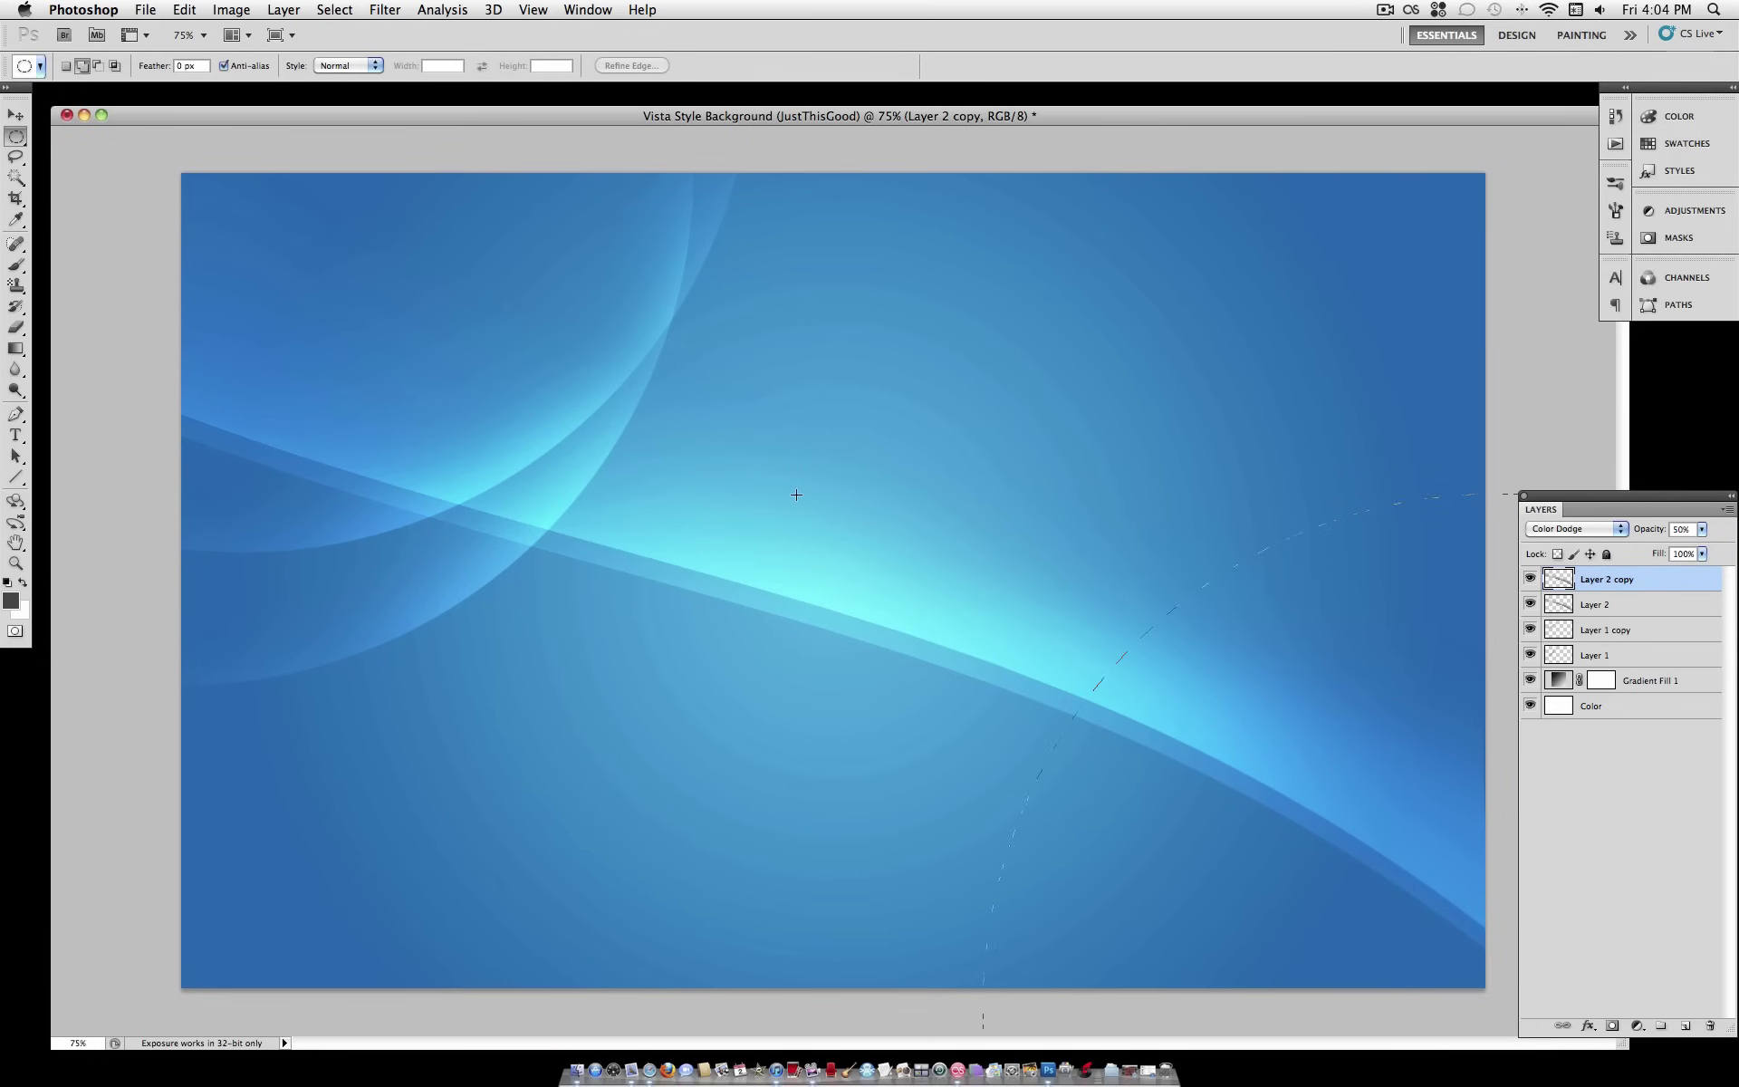
Step: Select a large ellipse over the lower right and add a new Layer 3
{"action": "left_click_drag", "start_coordinate": [799, 496], "coordinate": [799, 497]}
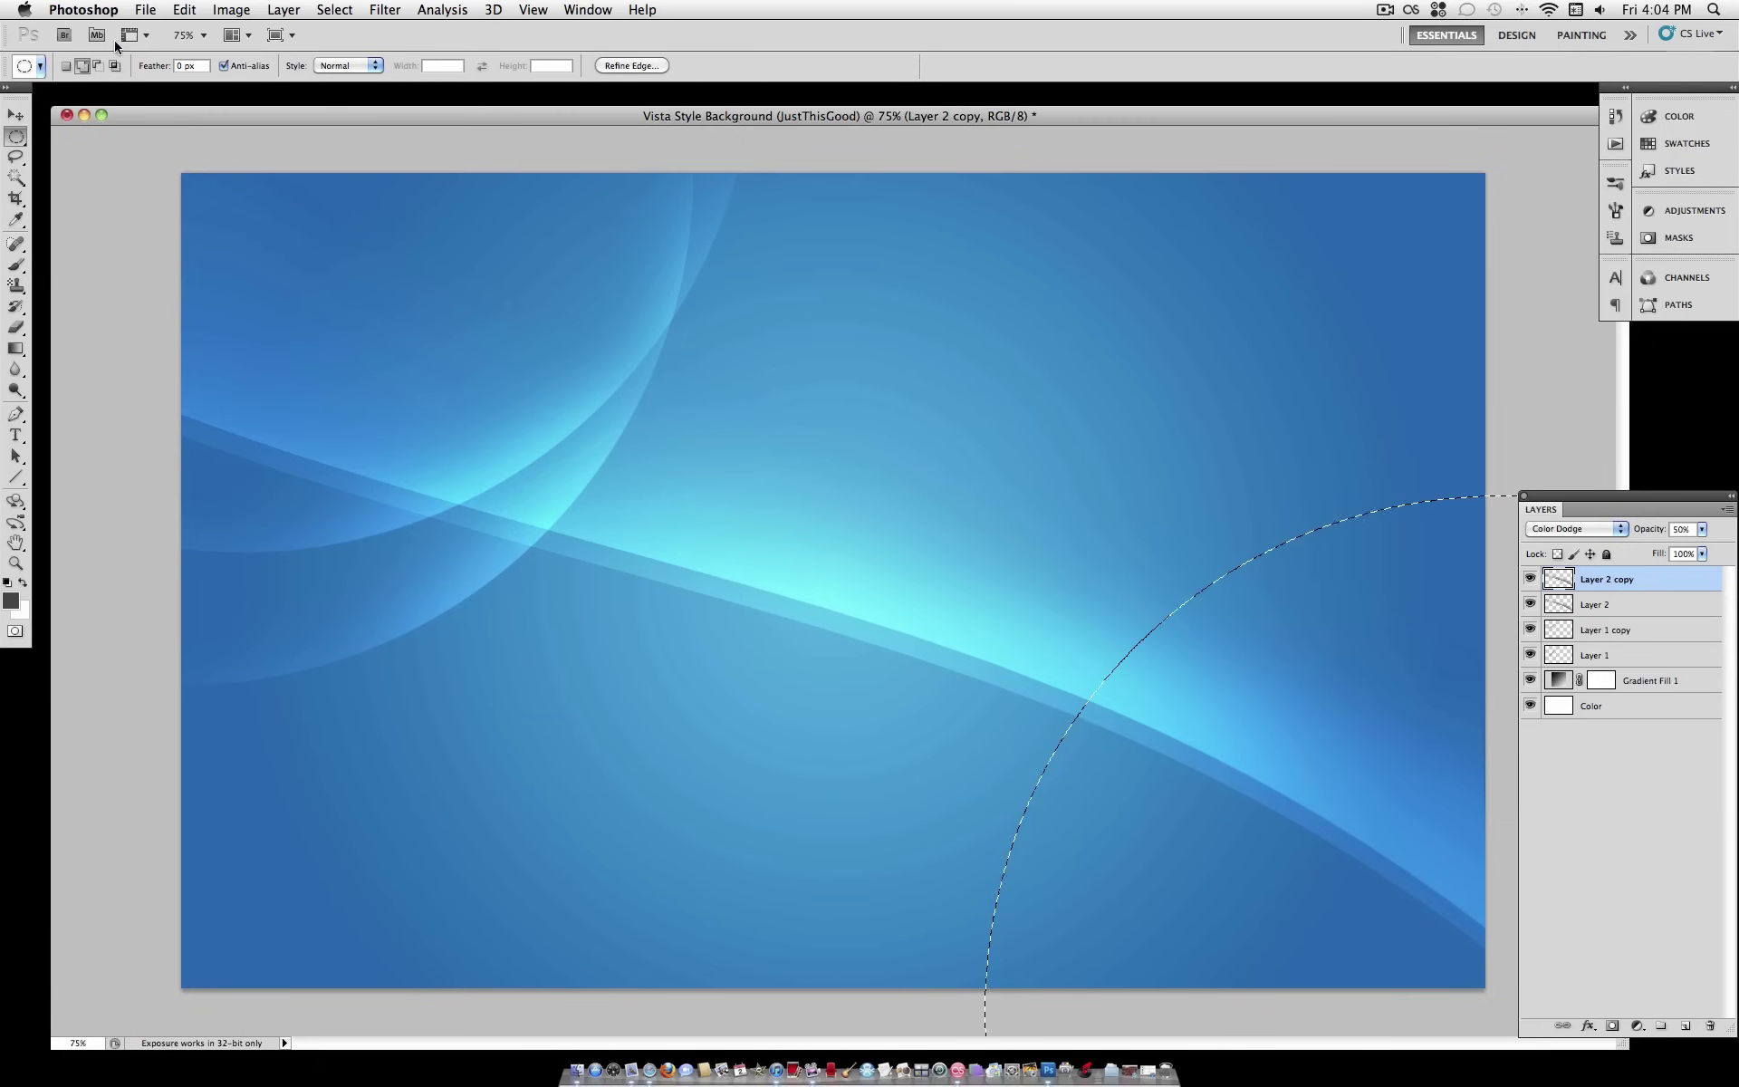
{"action": "left_click", "coordinate": [283, 9]}
{"action": "mouse_move", "coordinate": [299, 32]}
{"action": "left_click", "coordinate": [542, 38]}
{"action": "key", "text": "Return"}
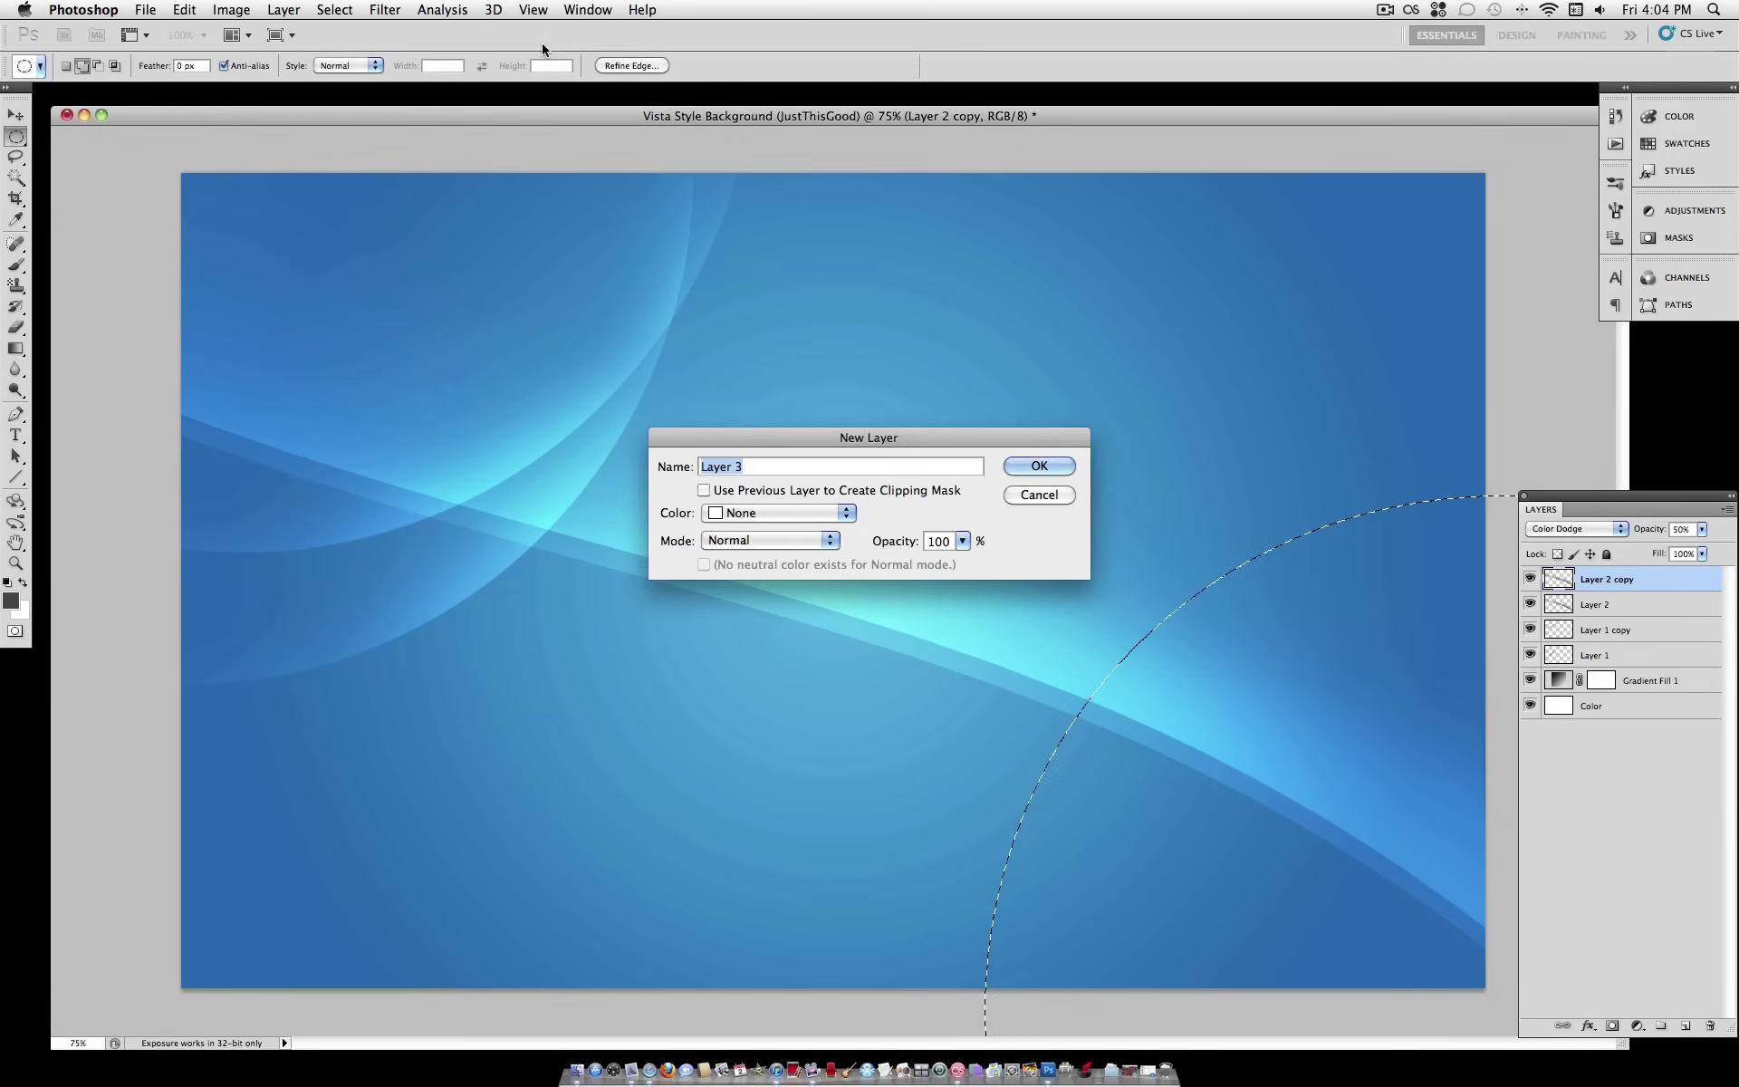
Step: Paint a soft dark stroke along the selection's curved edge, then deselect
{"action": "left_click", "coordinate": [17, 264]}
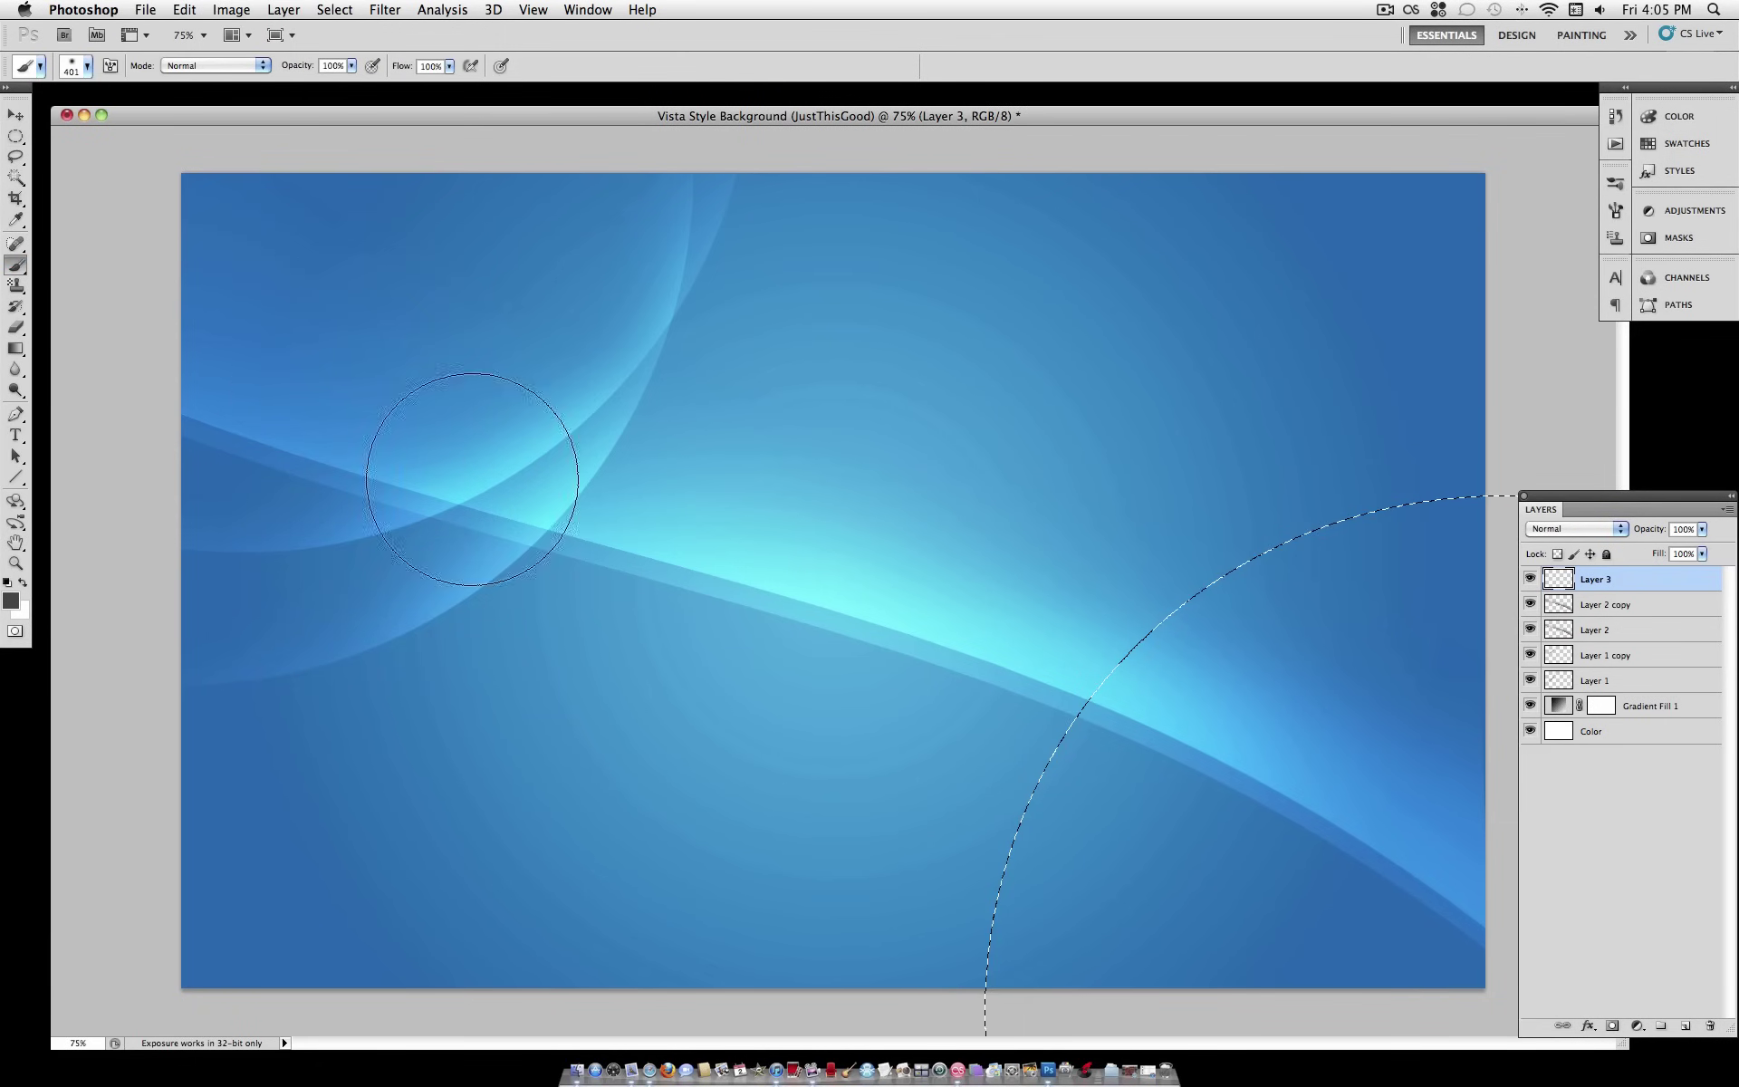
{"action": "mouse_move", "coordinate": [861, 1023]}
{"action": "left_mouse_down"}
{"action": "mouse_move", "coordinate": [978, 709]}
{"action": "mouse_move", "coordinate": [1621, 398]}
{"action": "left_mouse_up"}
{"action": "key", "text": "ctrl+z"}
{"action": "mouse_move", "coordinate": [1449, 399]}
{"action": "left_mouse_down"}
{"action": "mouse_move", "coordinate": [1165, 447]}
{"action": "mouse_move", "coordinate": [894, 827]}
{"action": "mouse_move", "coordinate": [1137, 579]}
{"action": "left_mouse_up"}
{"action": "key", "text": "ctrl+d"}
Step: Set Layer 3's blend mode to Color Dodge
{"action": "left_click", "coordinate": [1589, 531]}
{"action": "left_click", "coordinate": [1581, 669]}
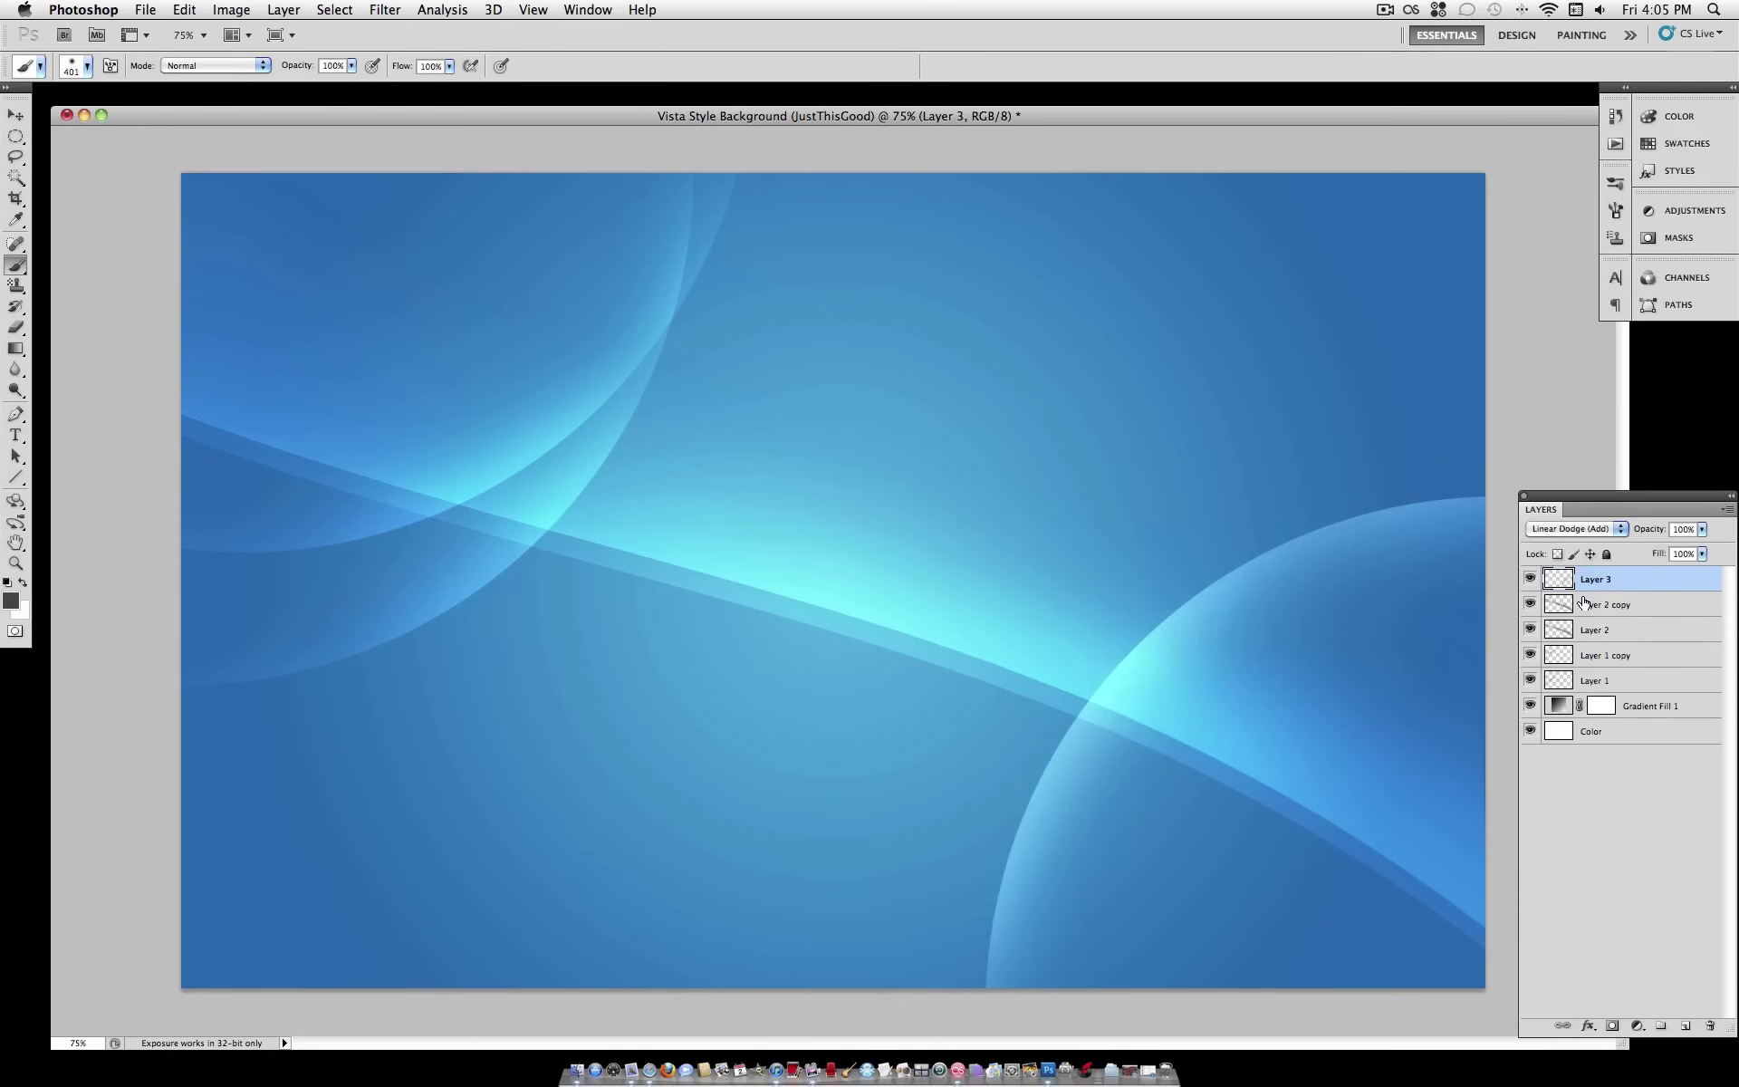
{"action": "left_click", "coordinate": [1576, 531]}
{"action": "left_click", "coordinate": [1570, 515]}
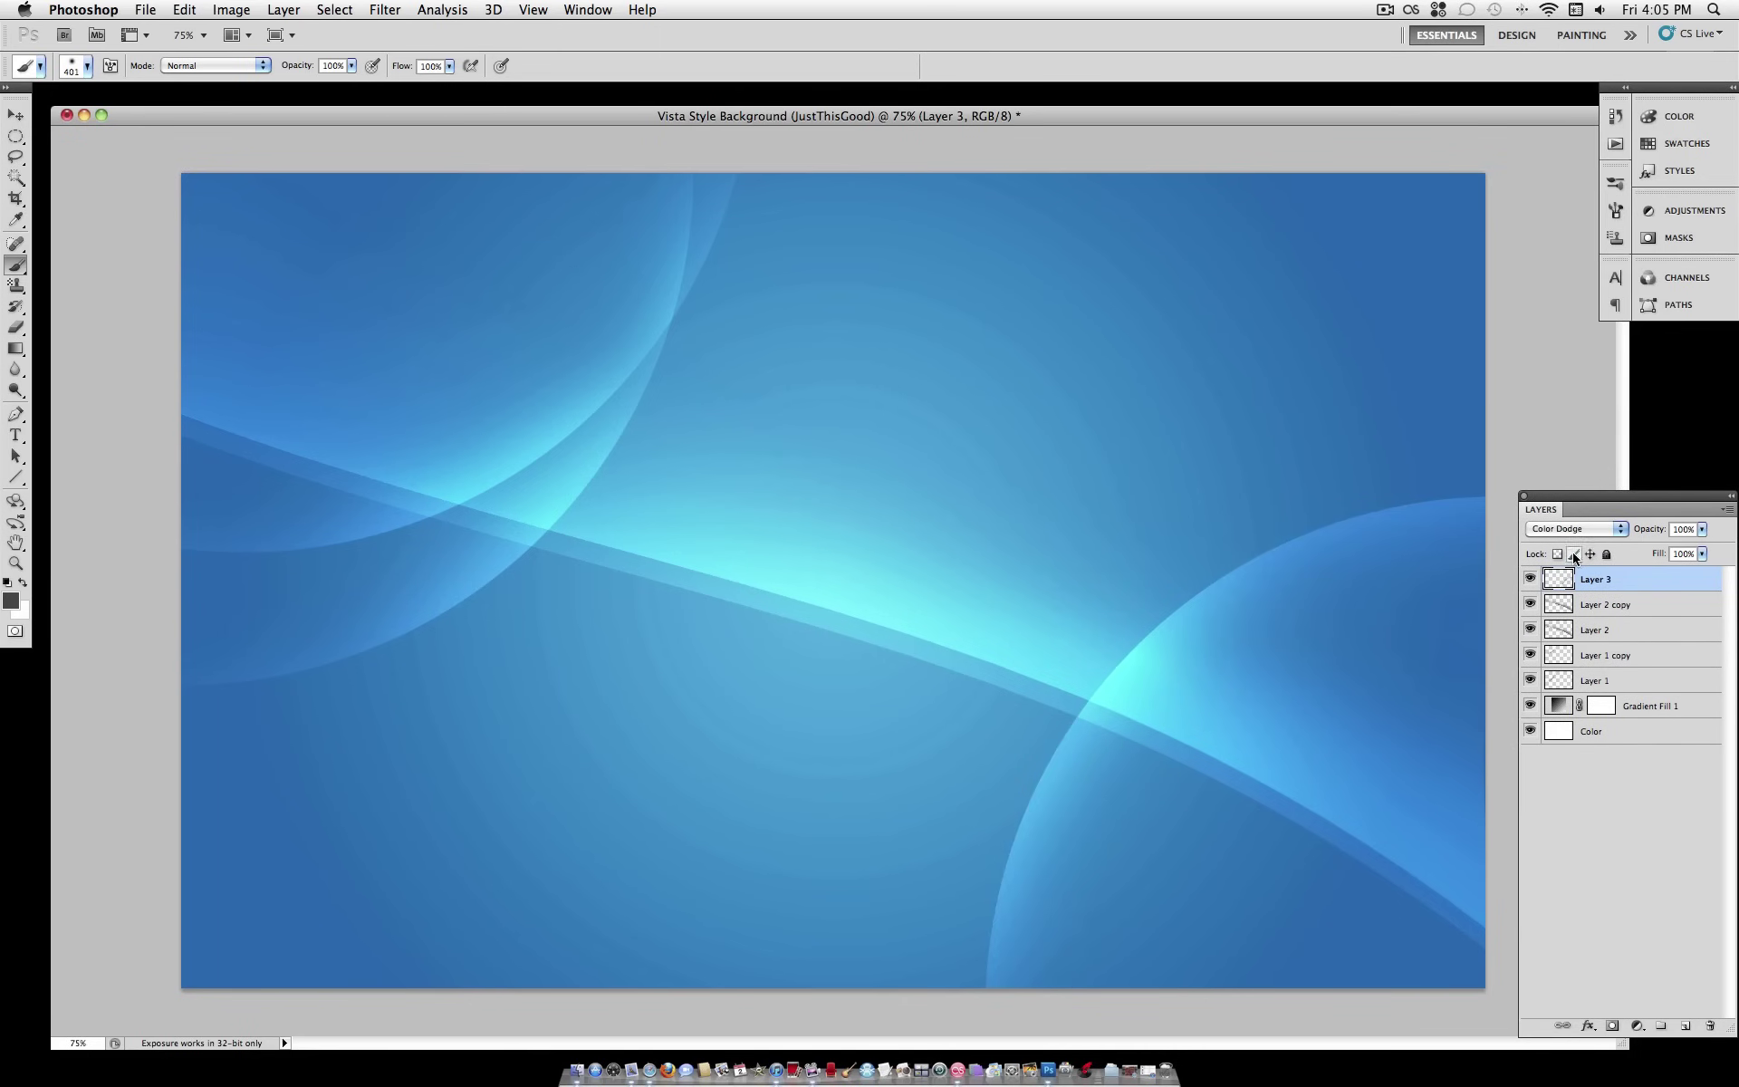
{"action": "left_click", "coordinate": [181, 9]}
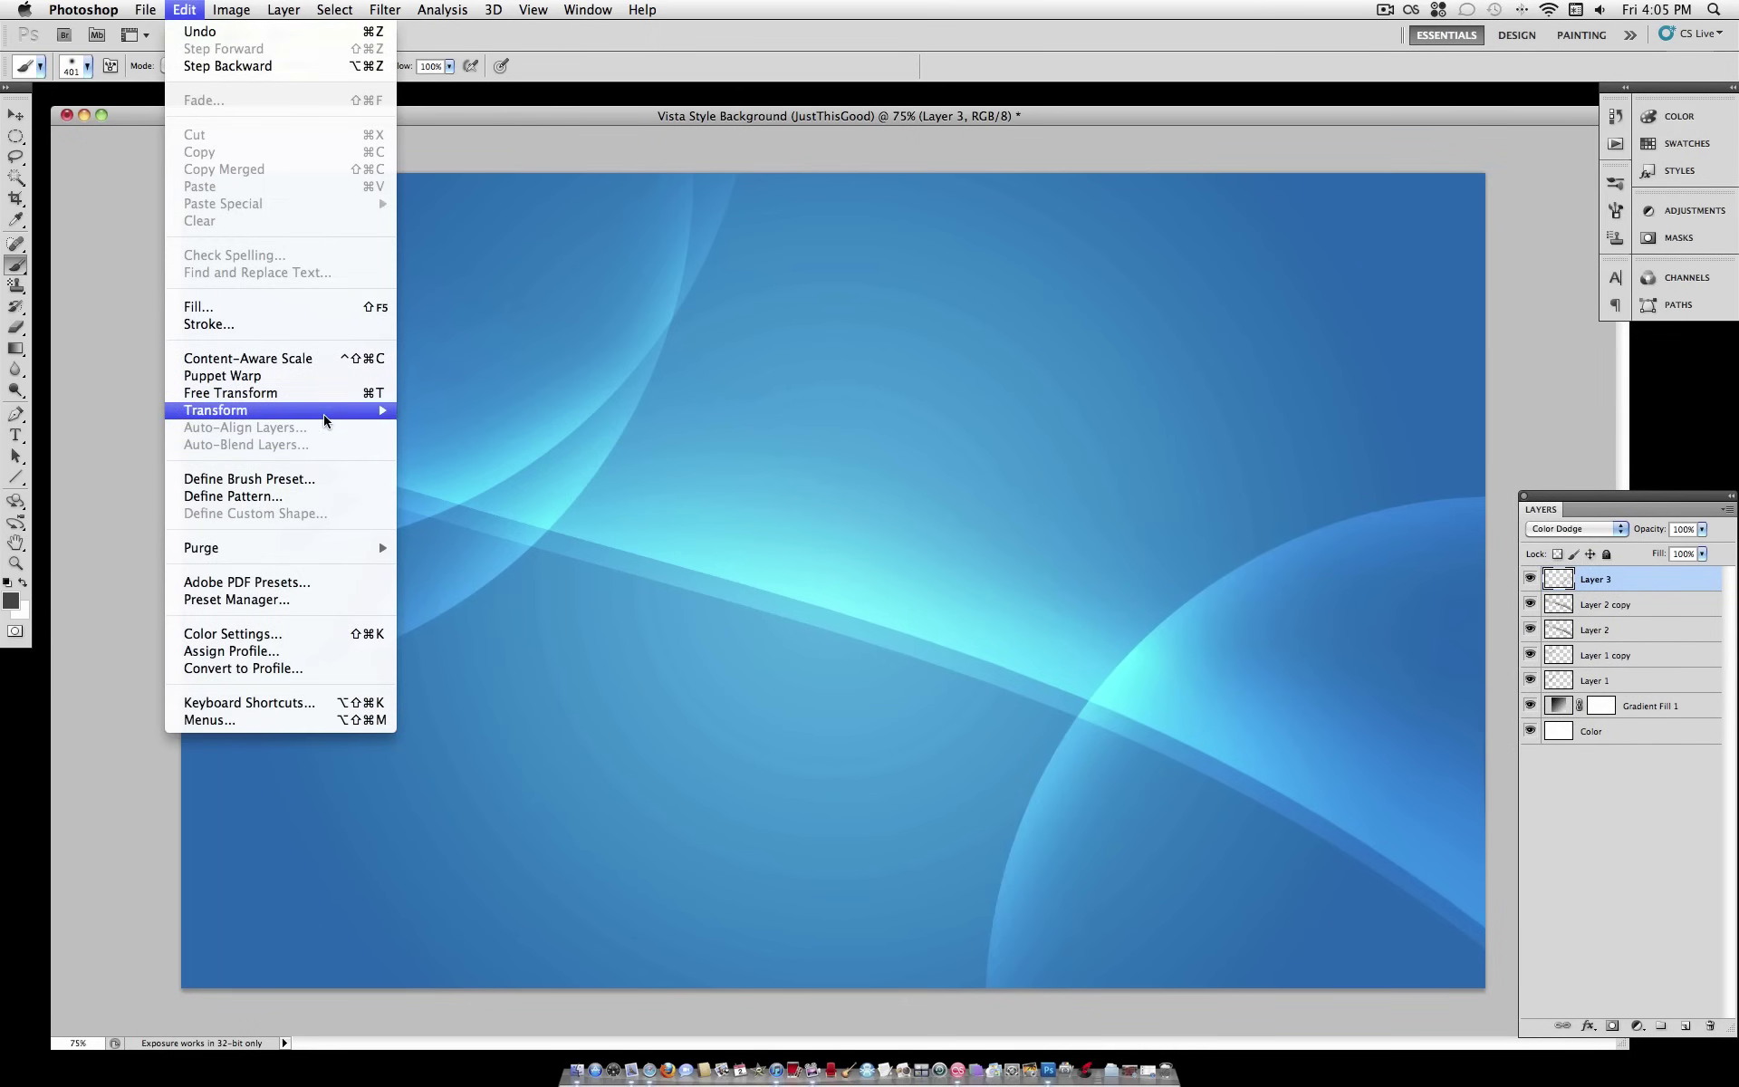
Step: Warp Layer 3's arc into a long streak rising from the bottom centre to the right edge
{"action": "mouse_move", "coordinate": [330, 411]}
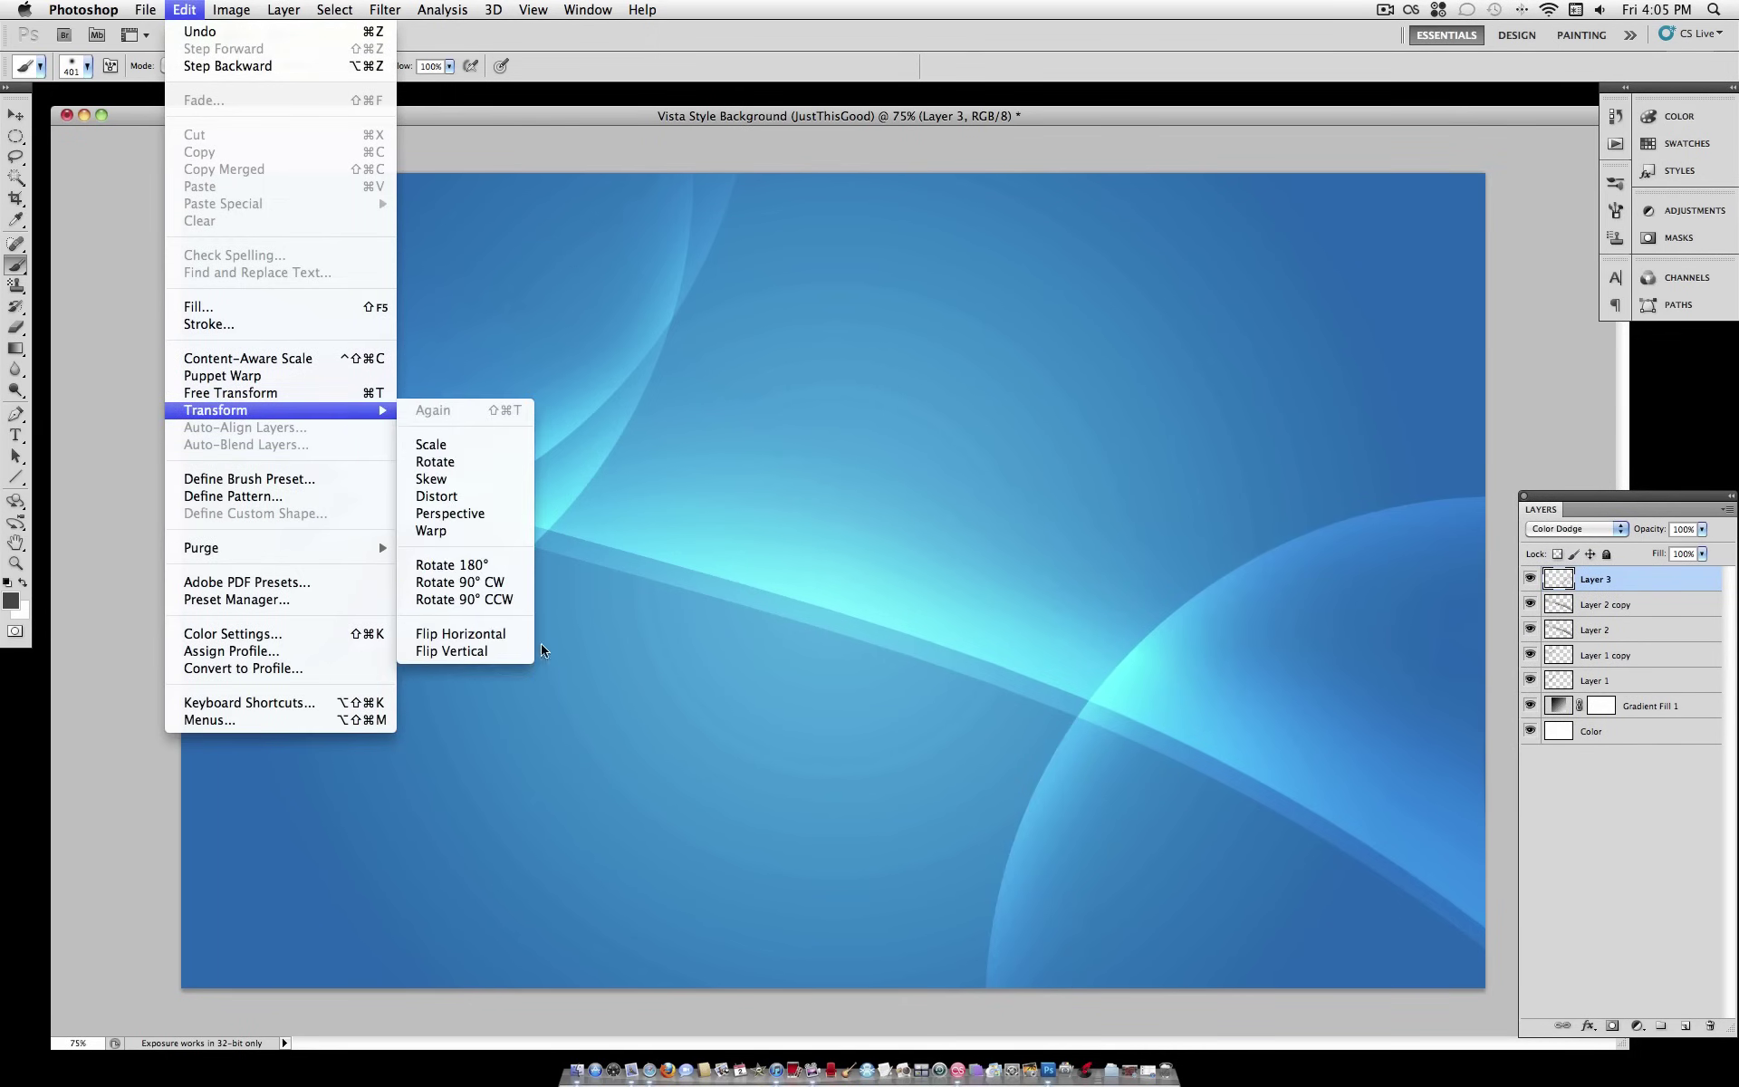
{"action": "left_click", "coordinate": [490, 533]}
{"action": "left_click_drag", "start_coordinate": [1479, 501], "coordinate": [1493, 348]}
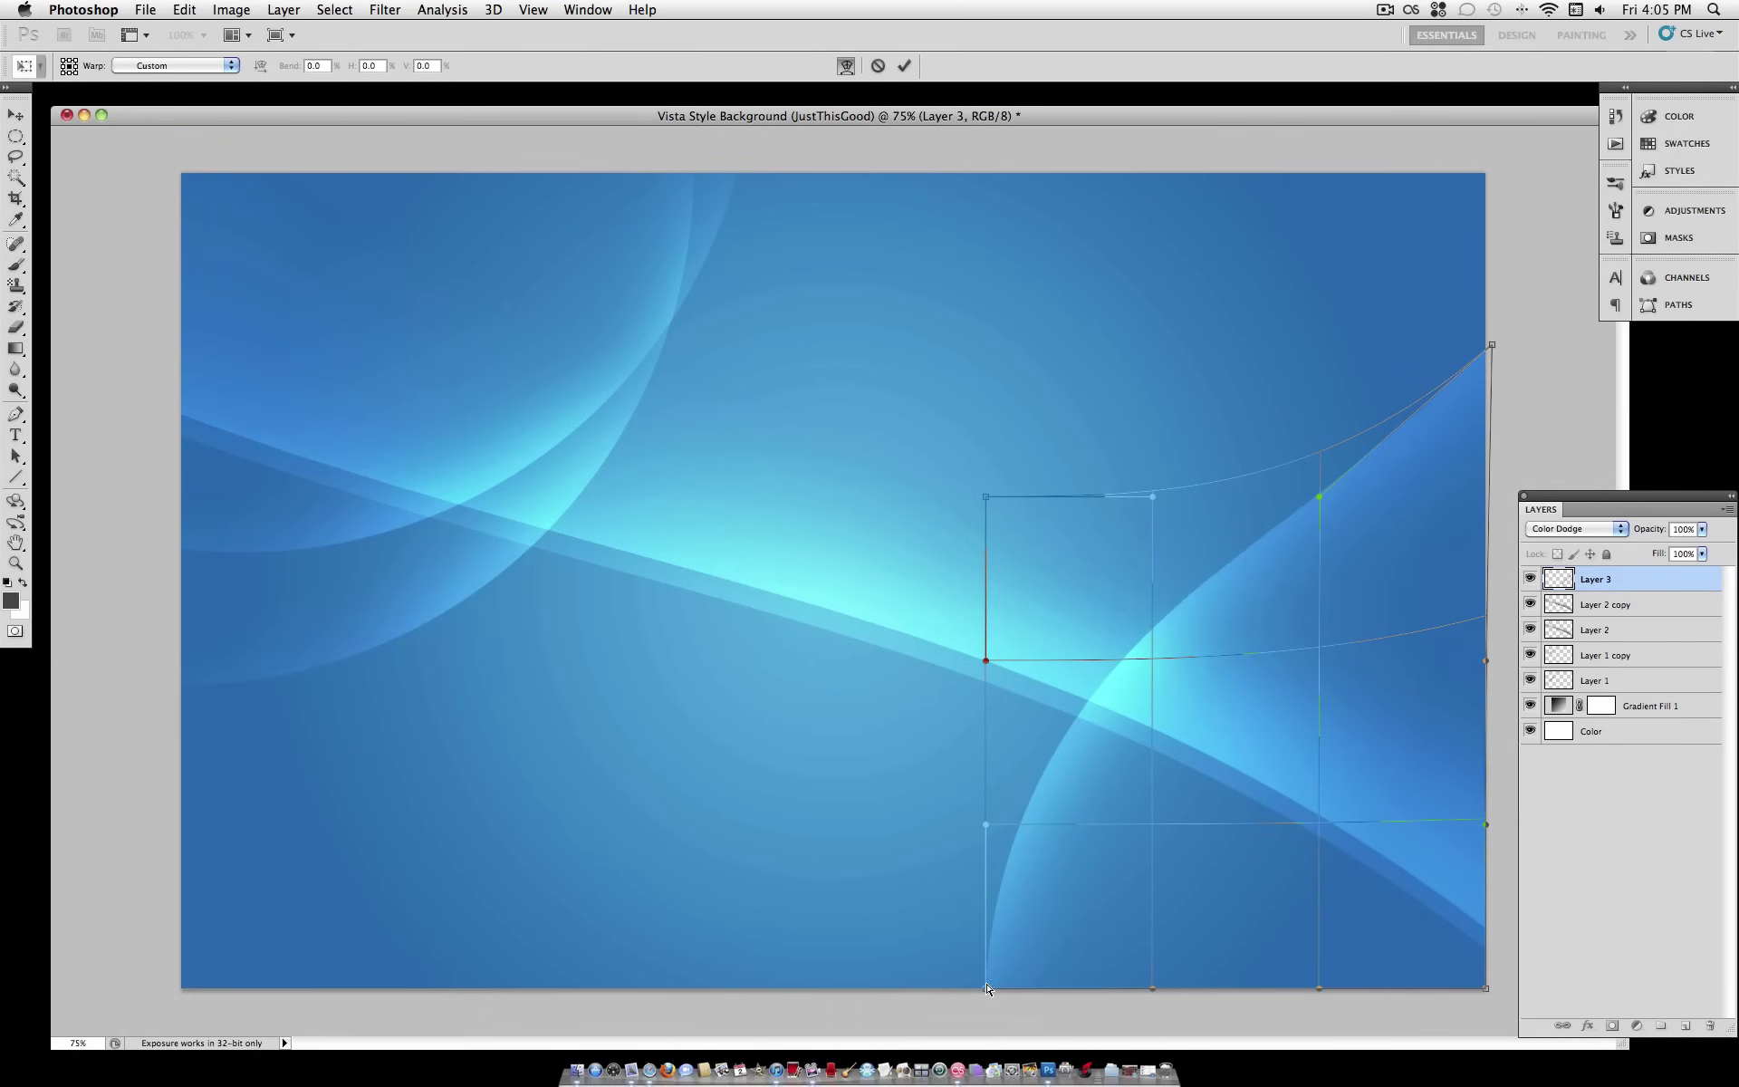
{"action": "left_click_drag", "start_coordinate": [985, 989], "coordinate": [529, 998]}
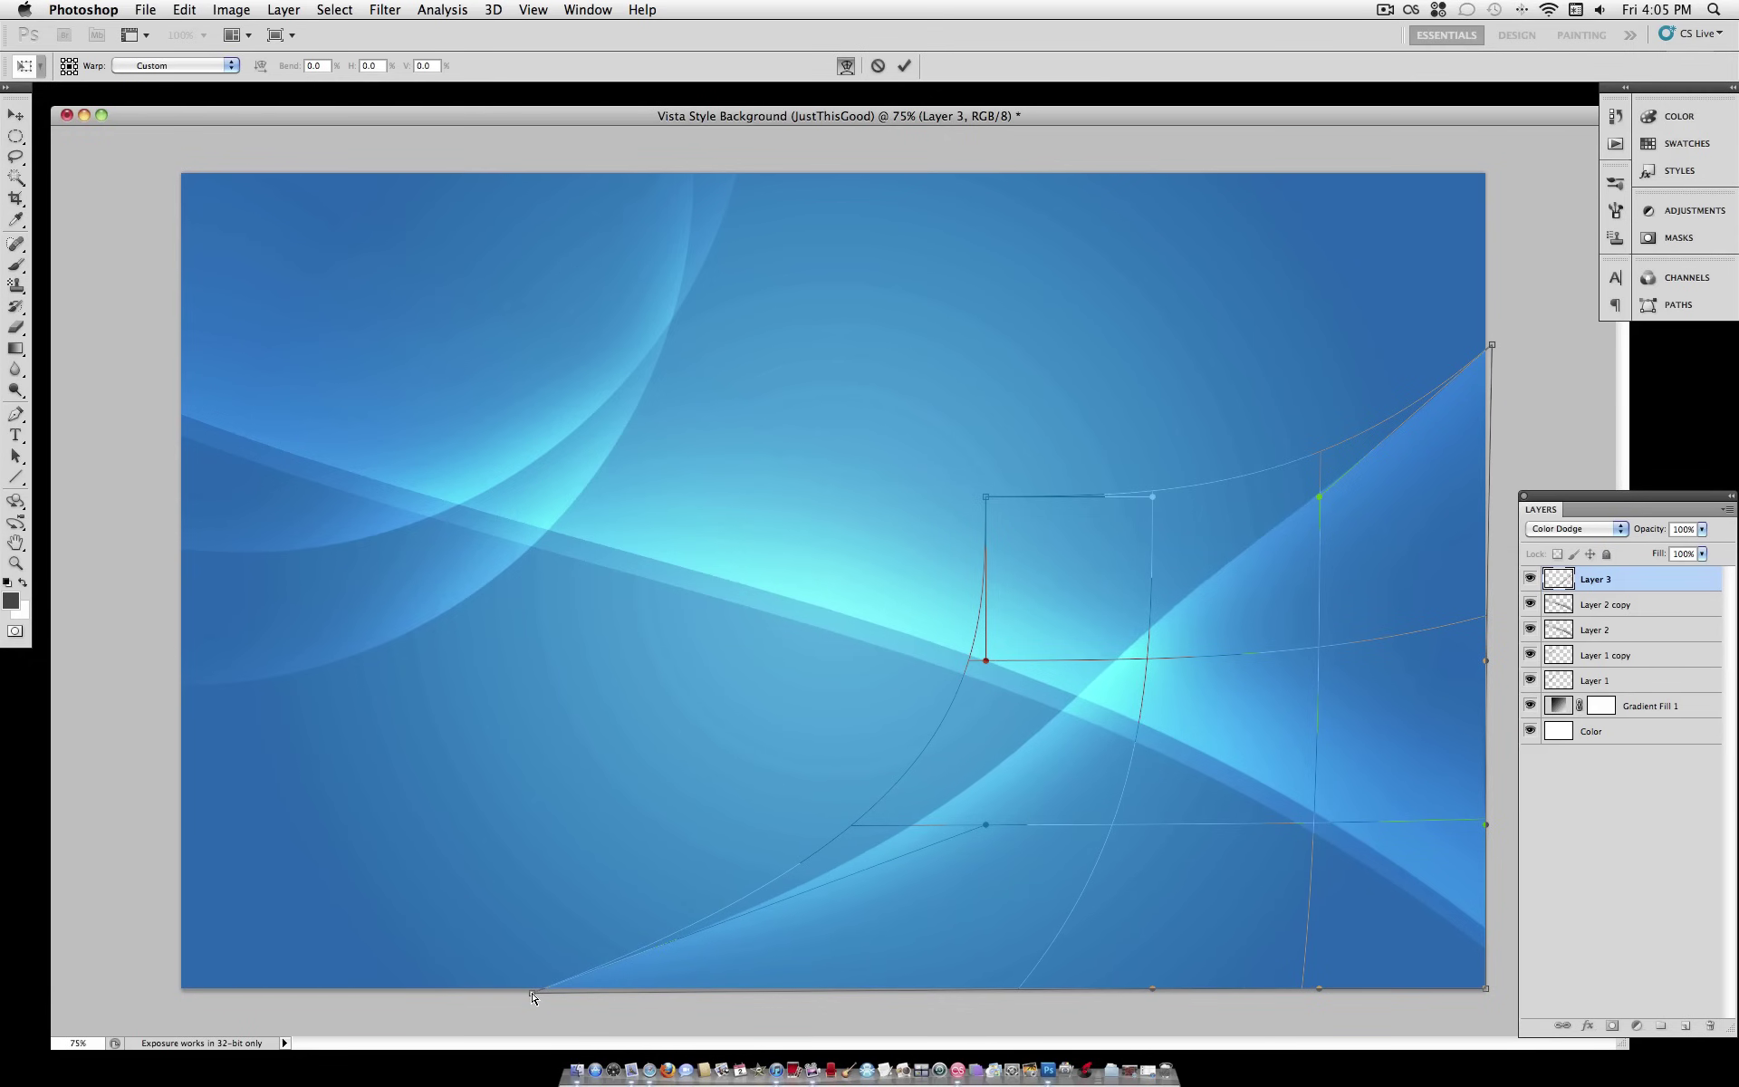
{"action": "left_click_drag", "start_coordinate": [532, 997], "coordinate": [668, 1009]}
{"action": "key", "text": "Return"}
{"action": "key", "text": "b"}
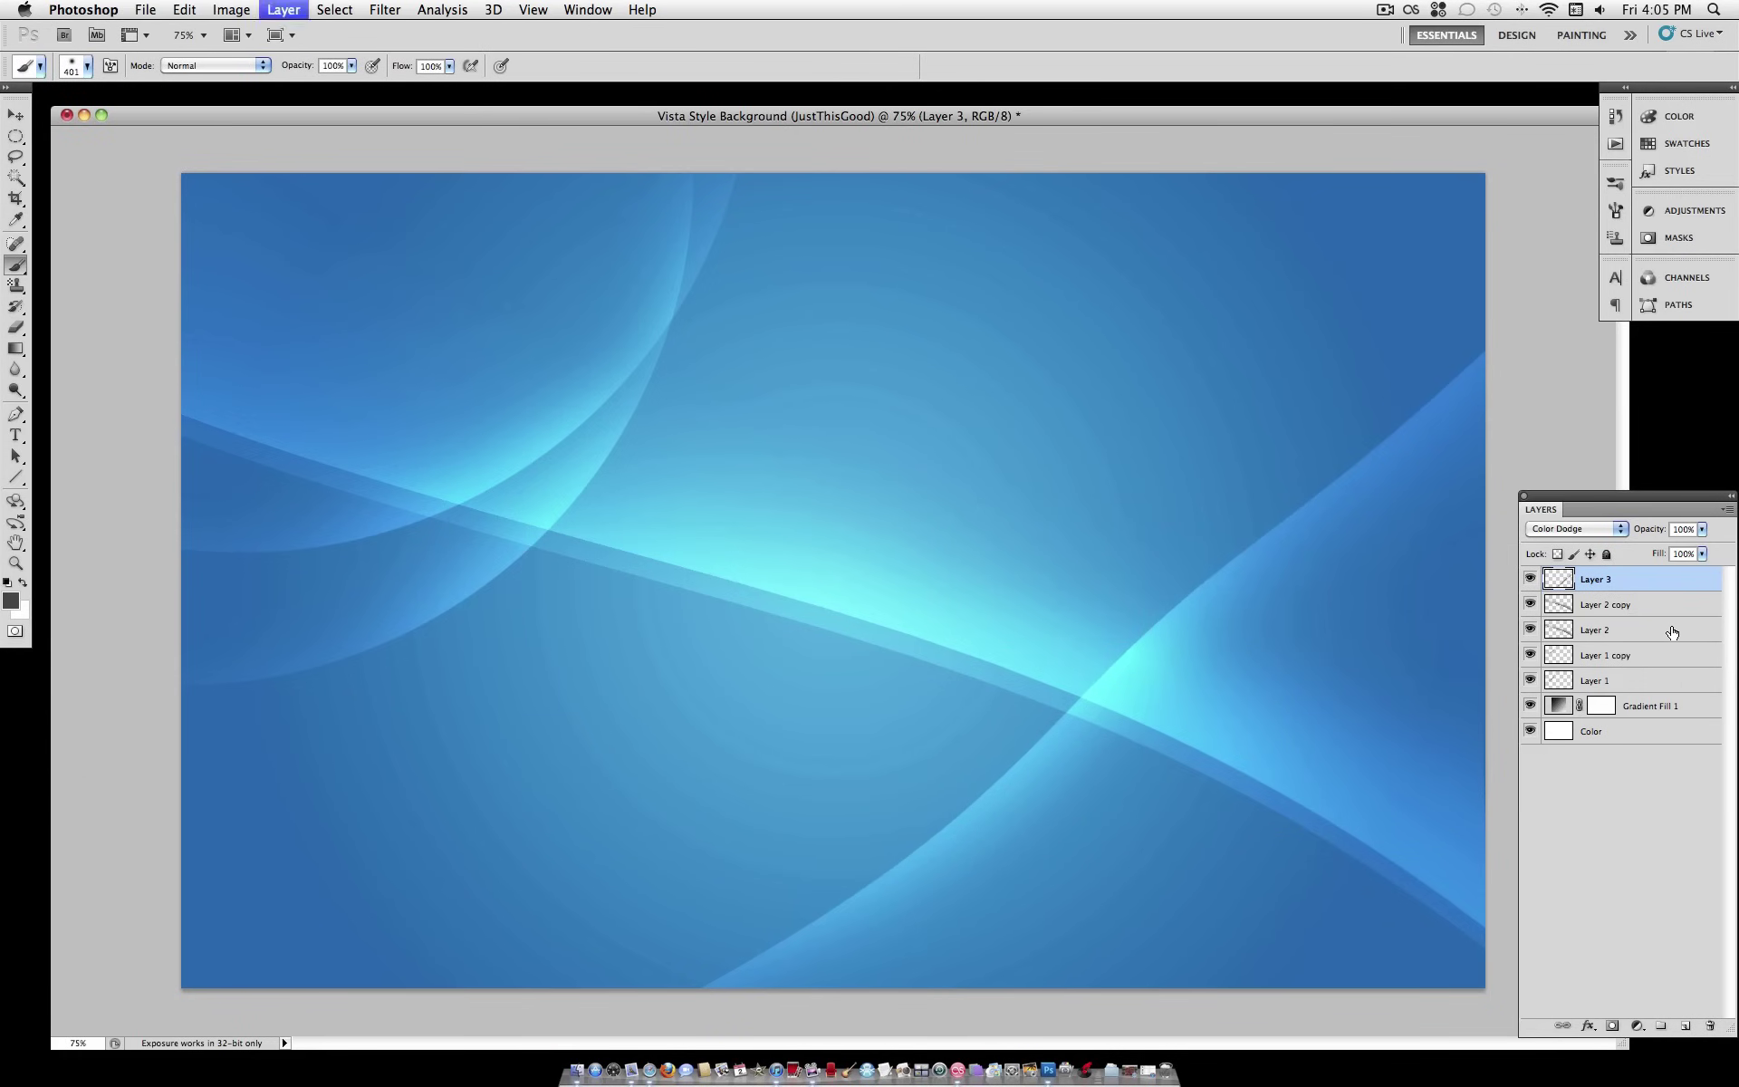
Step: Duplicate Layer 3, rotate the copy about -15° and shift it right beside the original
{"action": "key", "text": "super+j"}
{"action": "key", "text": "super+t"}
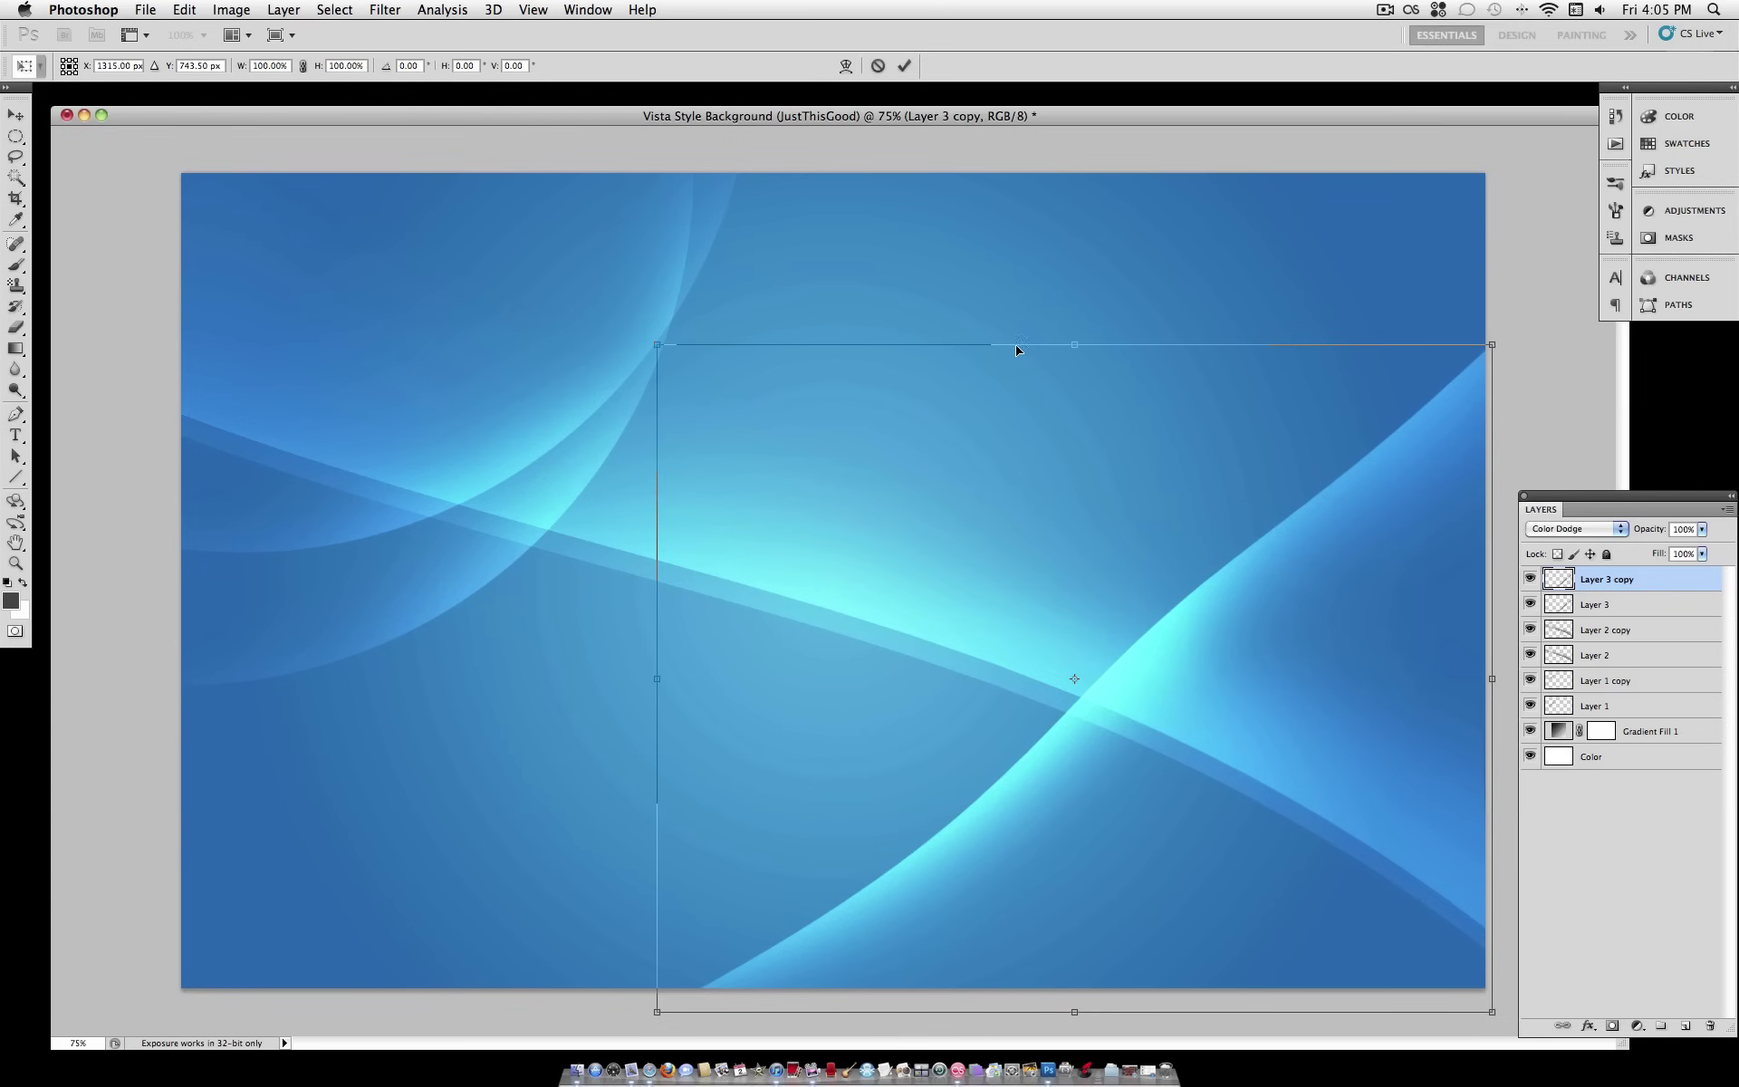
{"action": "left_click_drag", "start_coordinate": [1004, 297], "coordinate": [942, 303]}
{"action": "left_click_drag", "start_coordinate": [1098, 471], "coordinate": [1167, 407]}
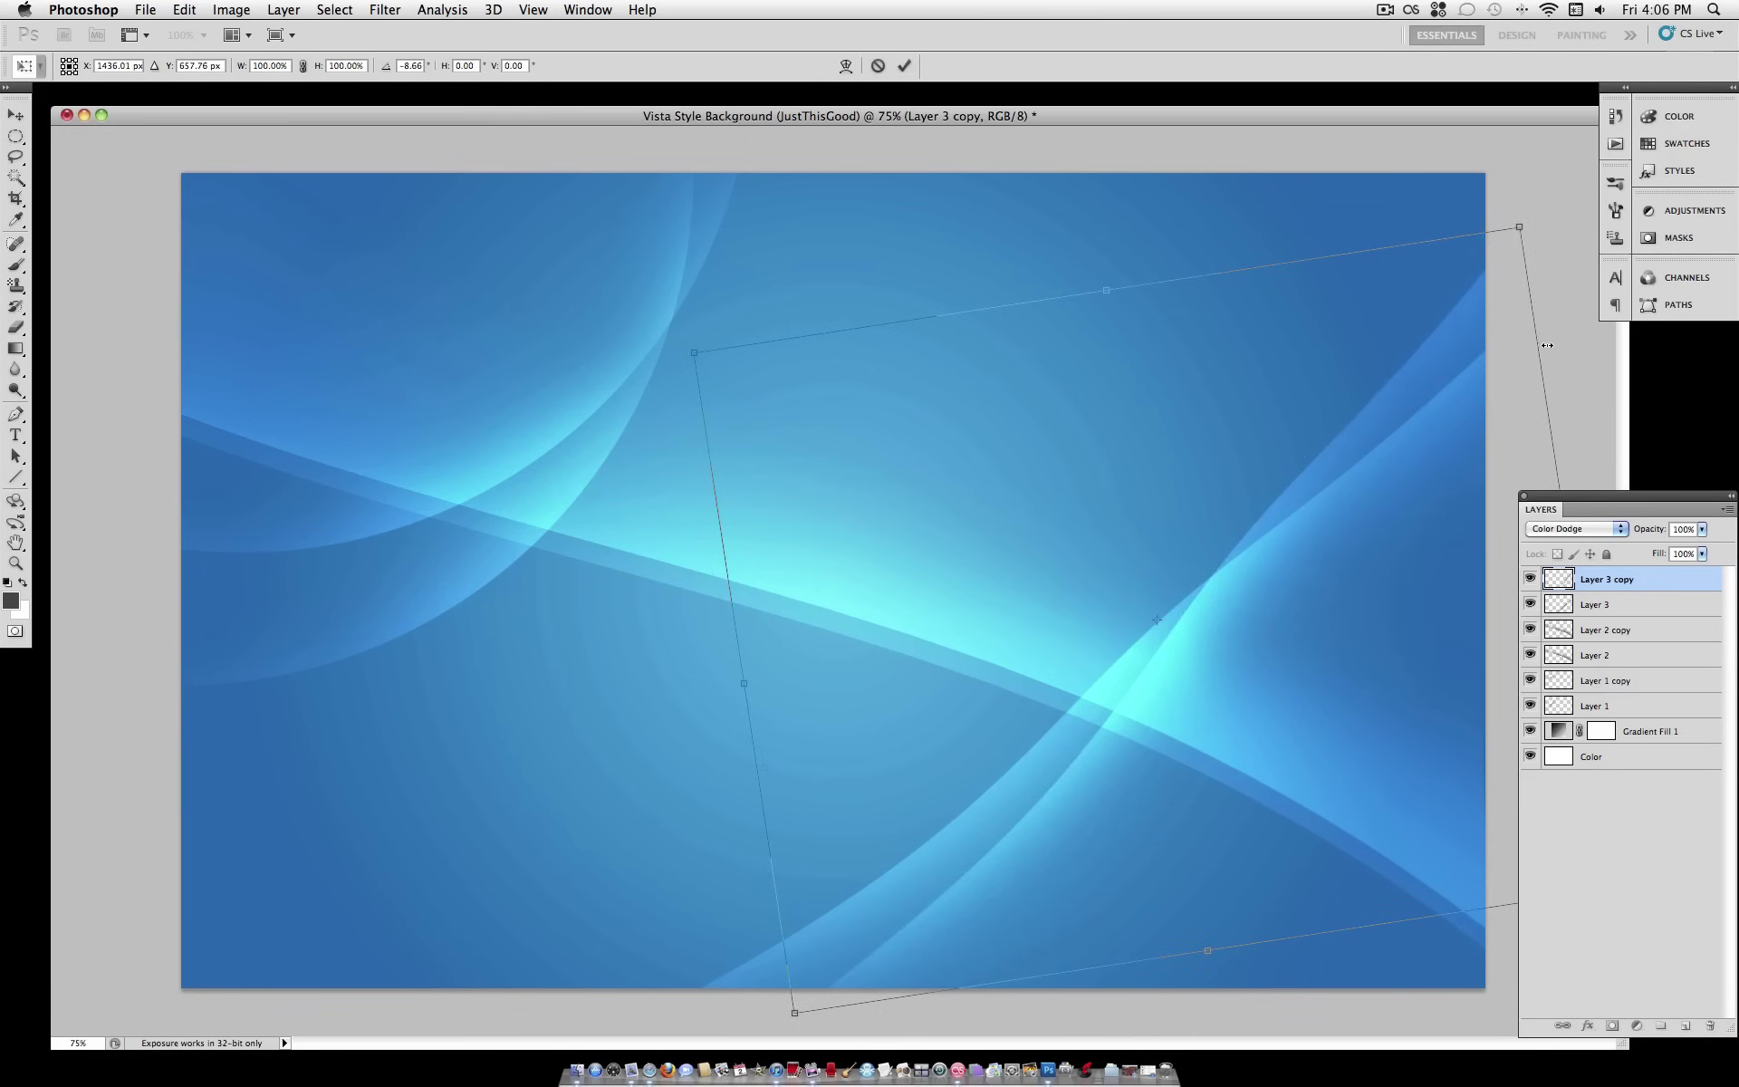
{"action": "mouse_move", "coordinate": [1502, 279]}
{"action": "left_mouse_down"}
{"action": "mouse_move", "coordinate": [1533, 312]}
{"action": "mouse_move", "coordinate": [1518, 296]}
{"action": "left_mouse_up"}
{"action": "left_click_drag", "start_coordinate": [736, 541], "coordinate": [878, 519]}
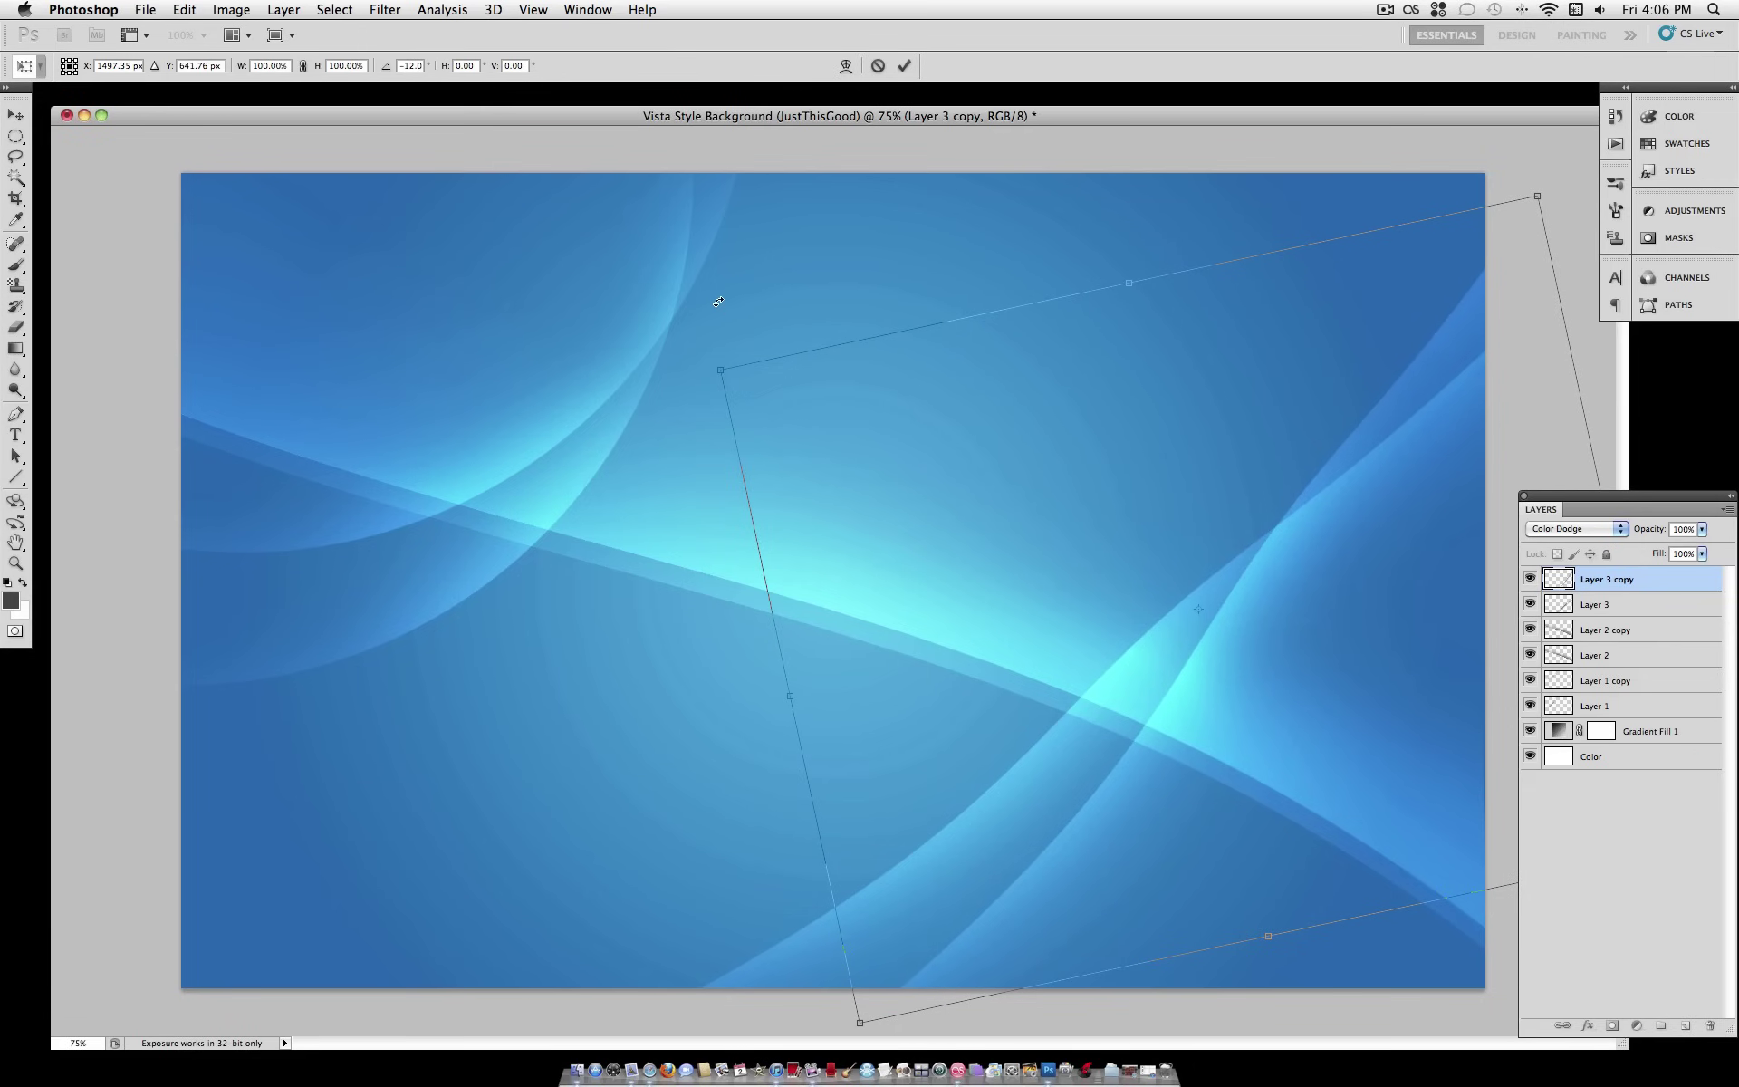
{"action": "left_click_drag", "start_coordinate": [746, 281], "coordinate": [729, 304]}
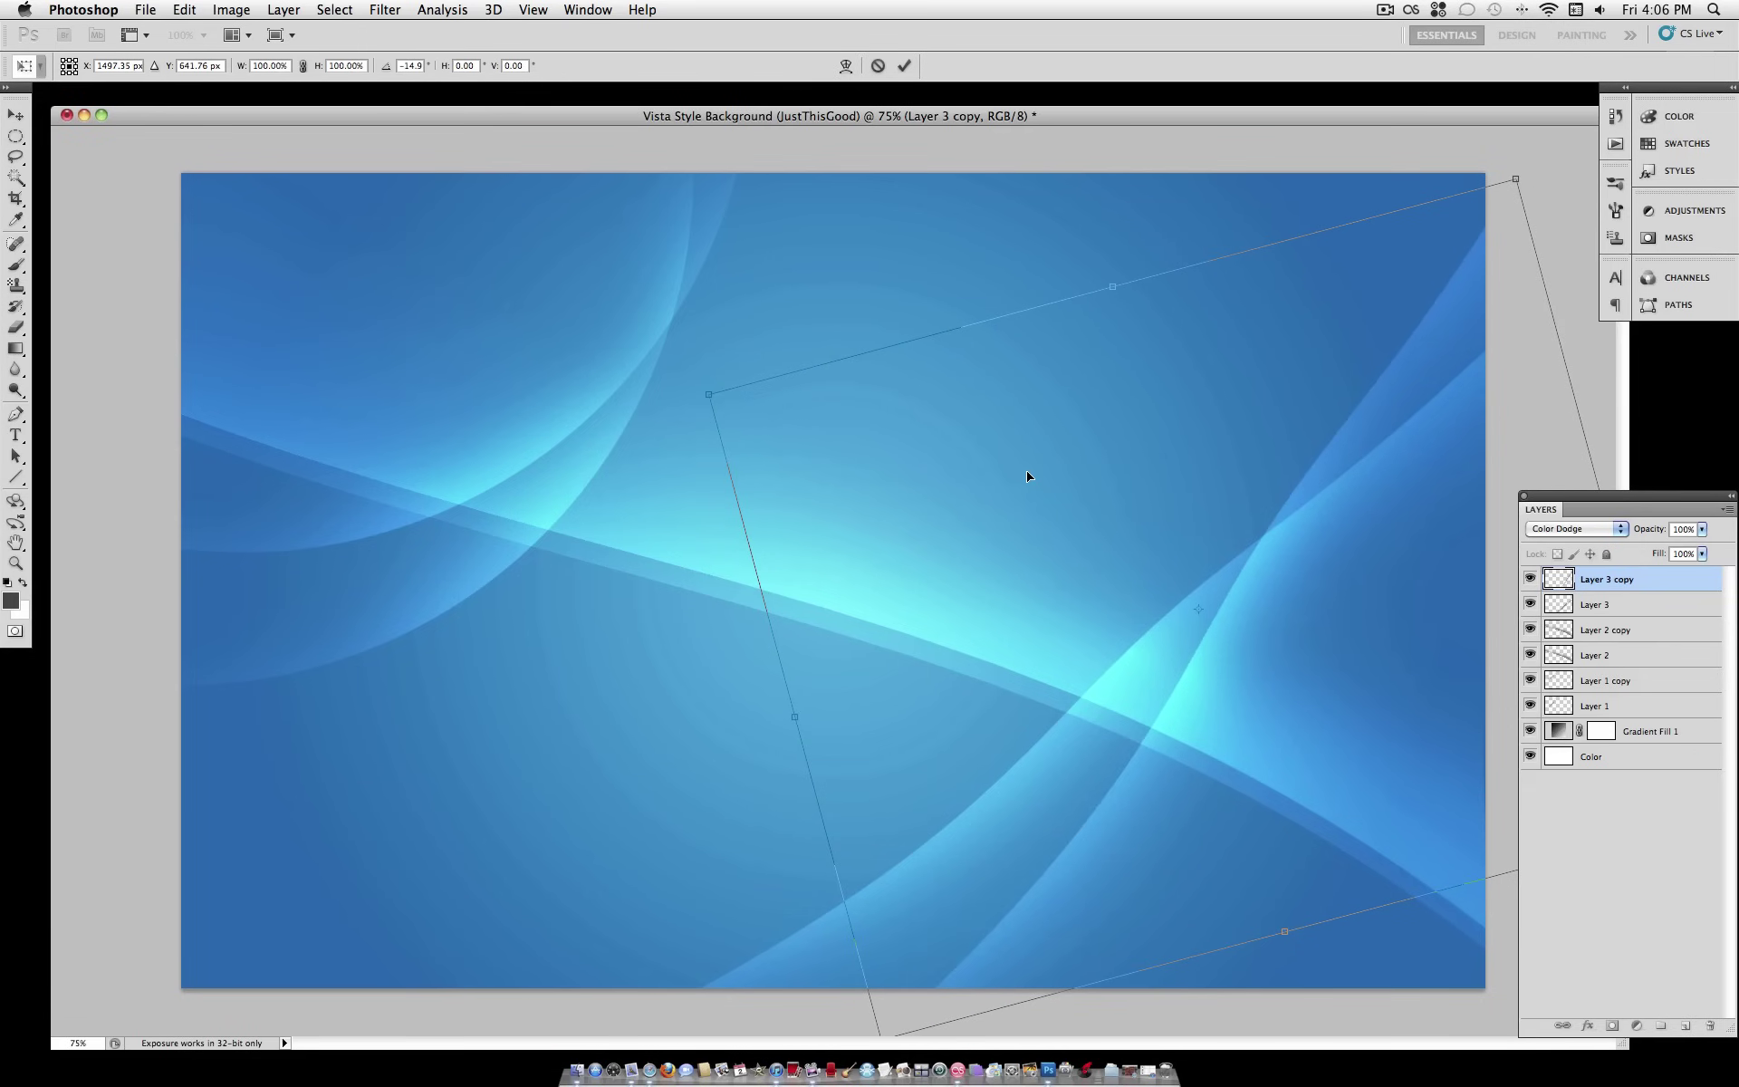
{"action": "key", "text": "Return"}
{"action": "key", "text": "b"}
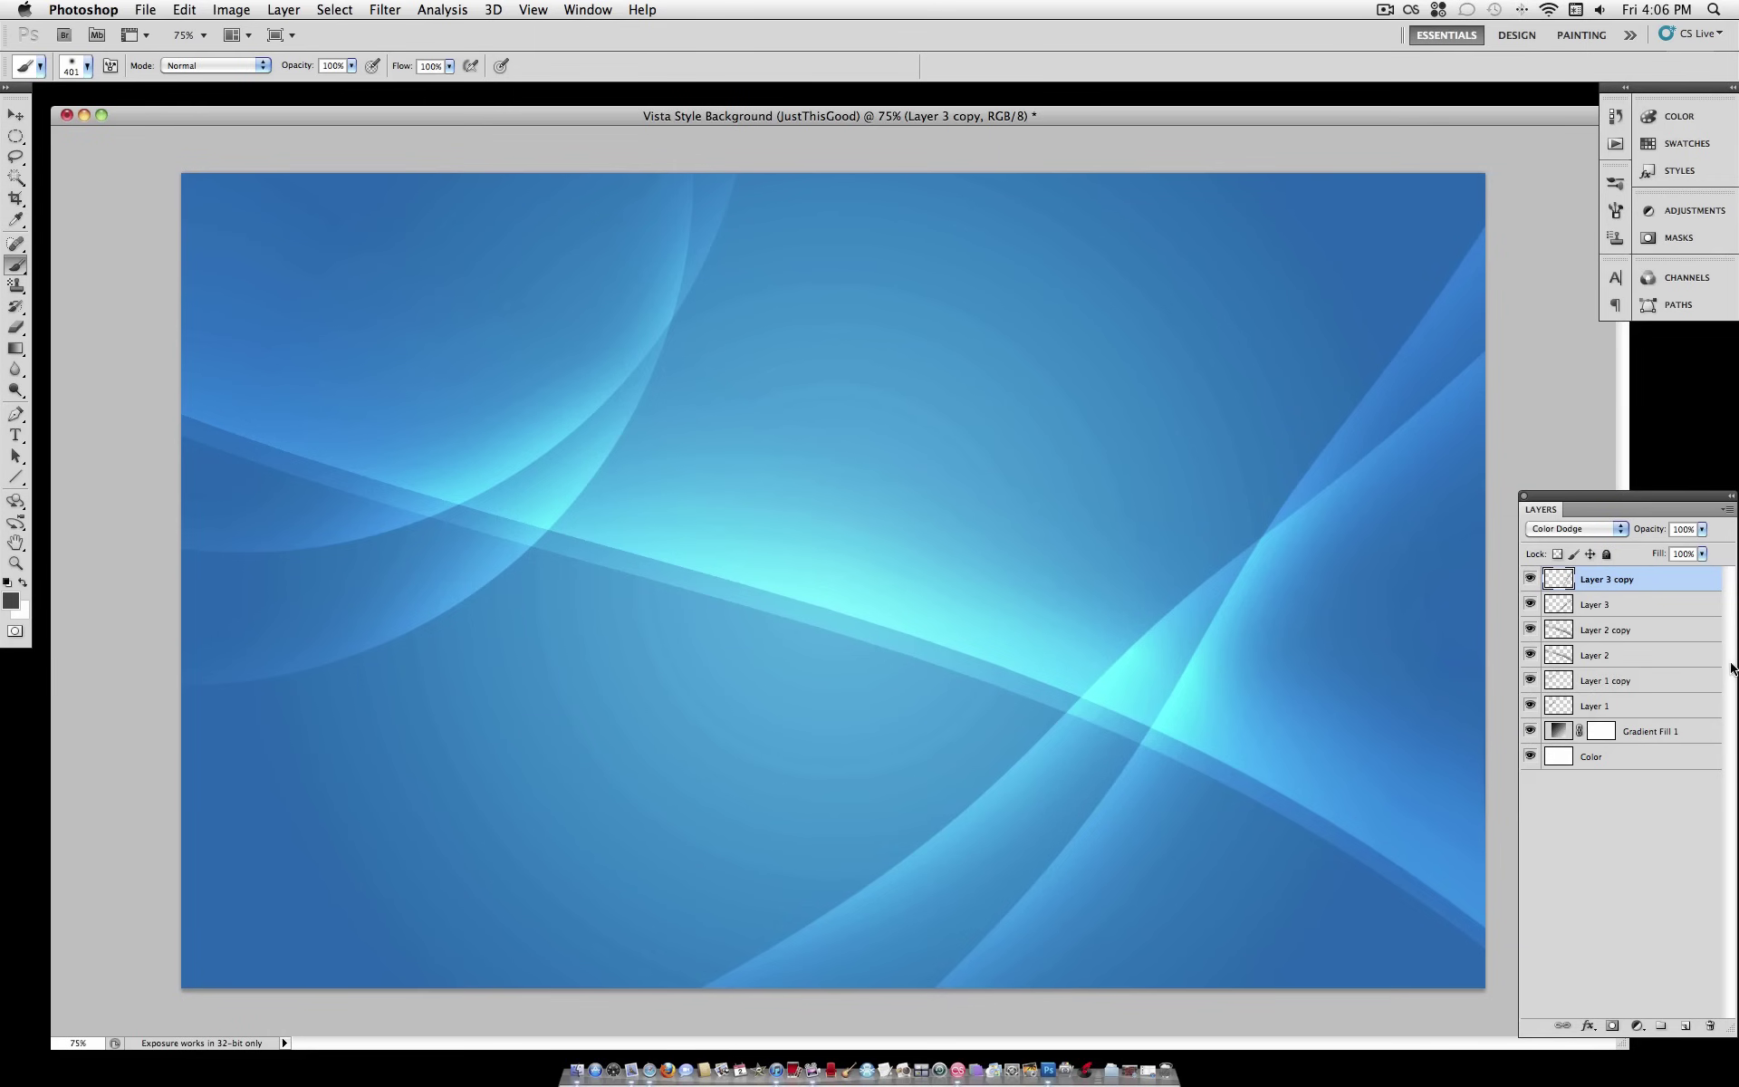
Step: Create a new Layer 4 and pick the Elliptical Marquee tool
{"action": "left_click", "coordinate": [283, 9]}
{"action": "mouse_move", "coordinate": [299, 32]}
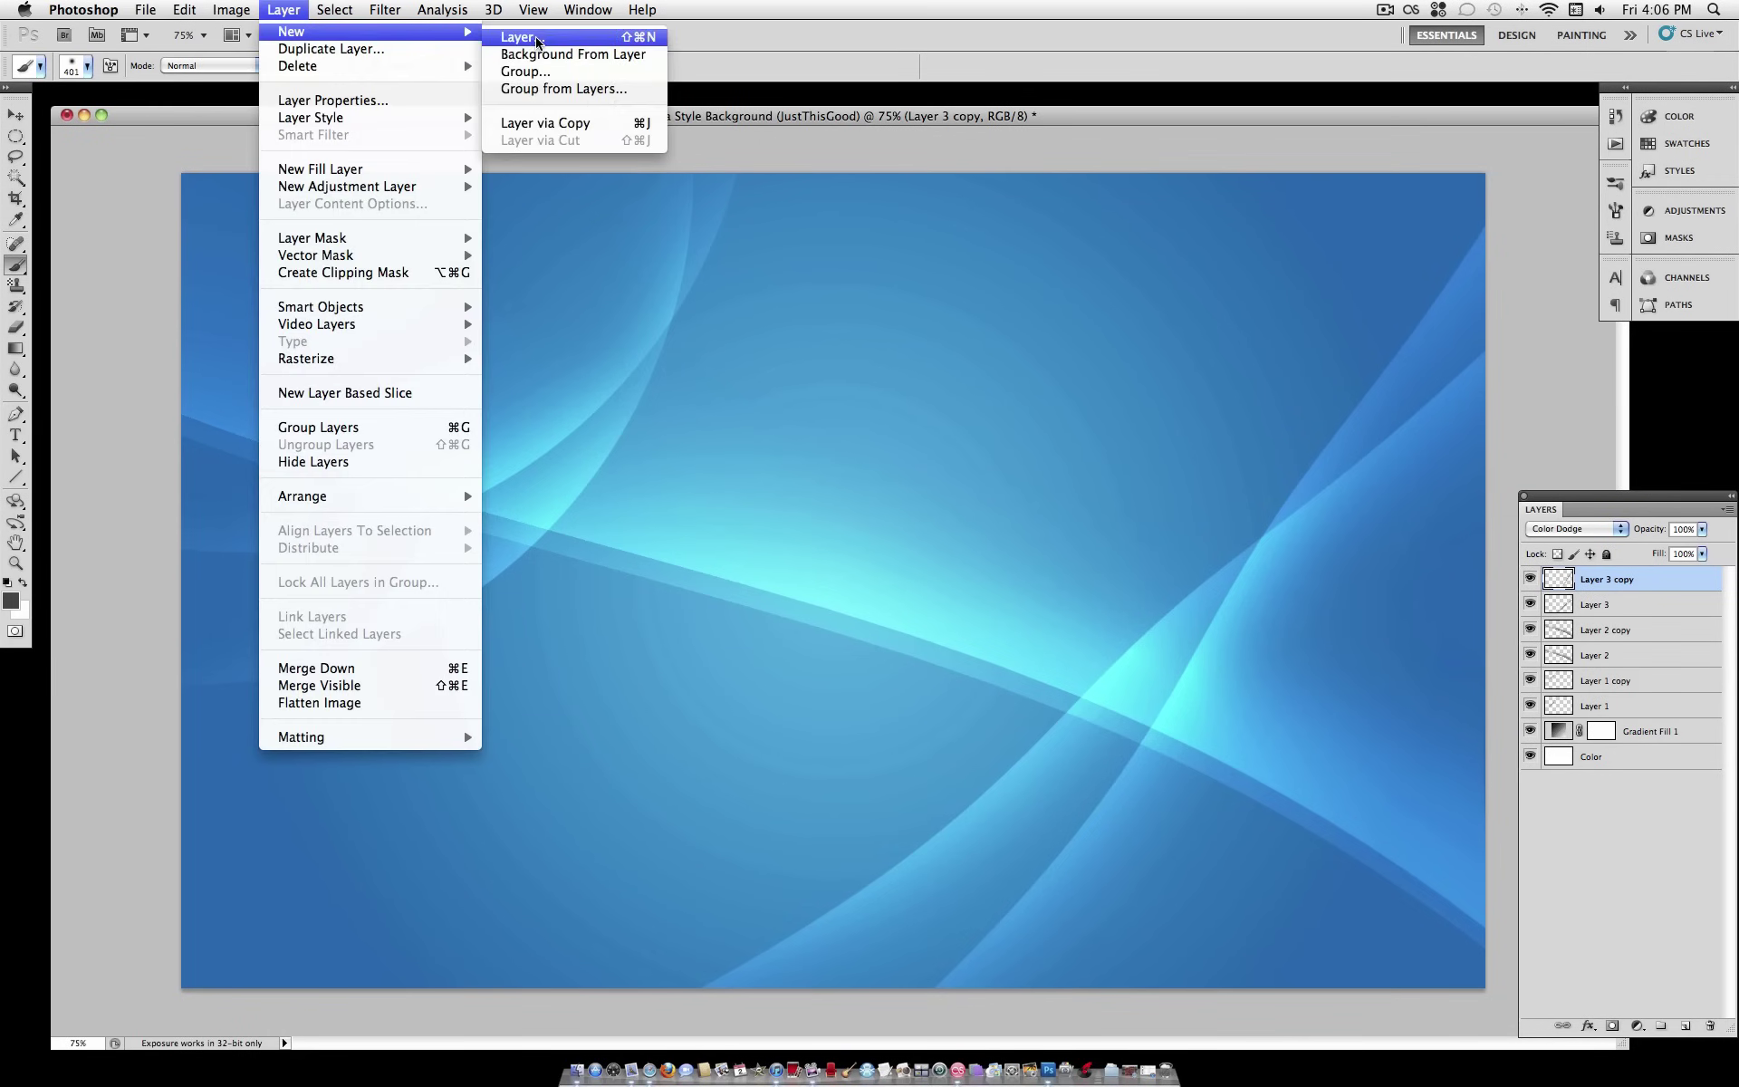
{"action": "left_click", "coordinate": [537, 37]}
{"action": "key", "text": "Return"}
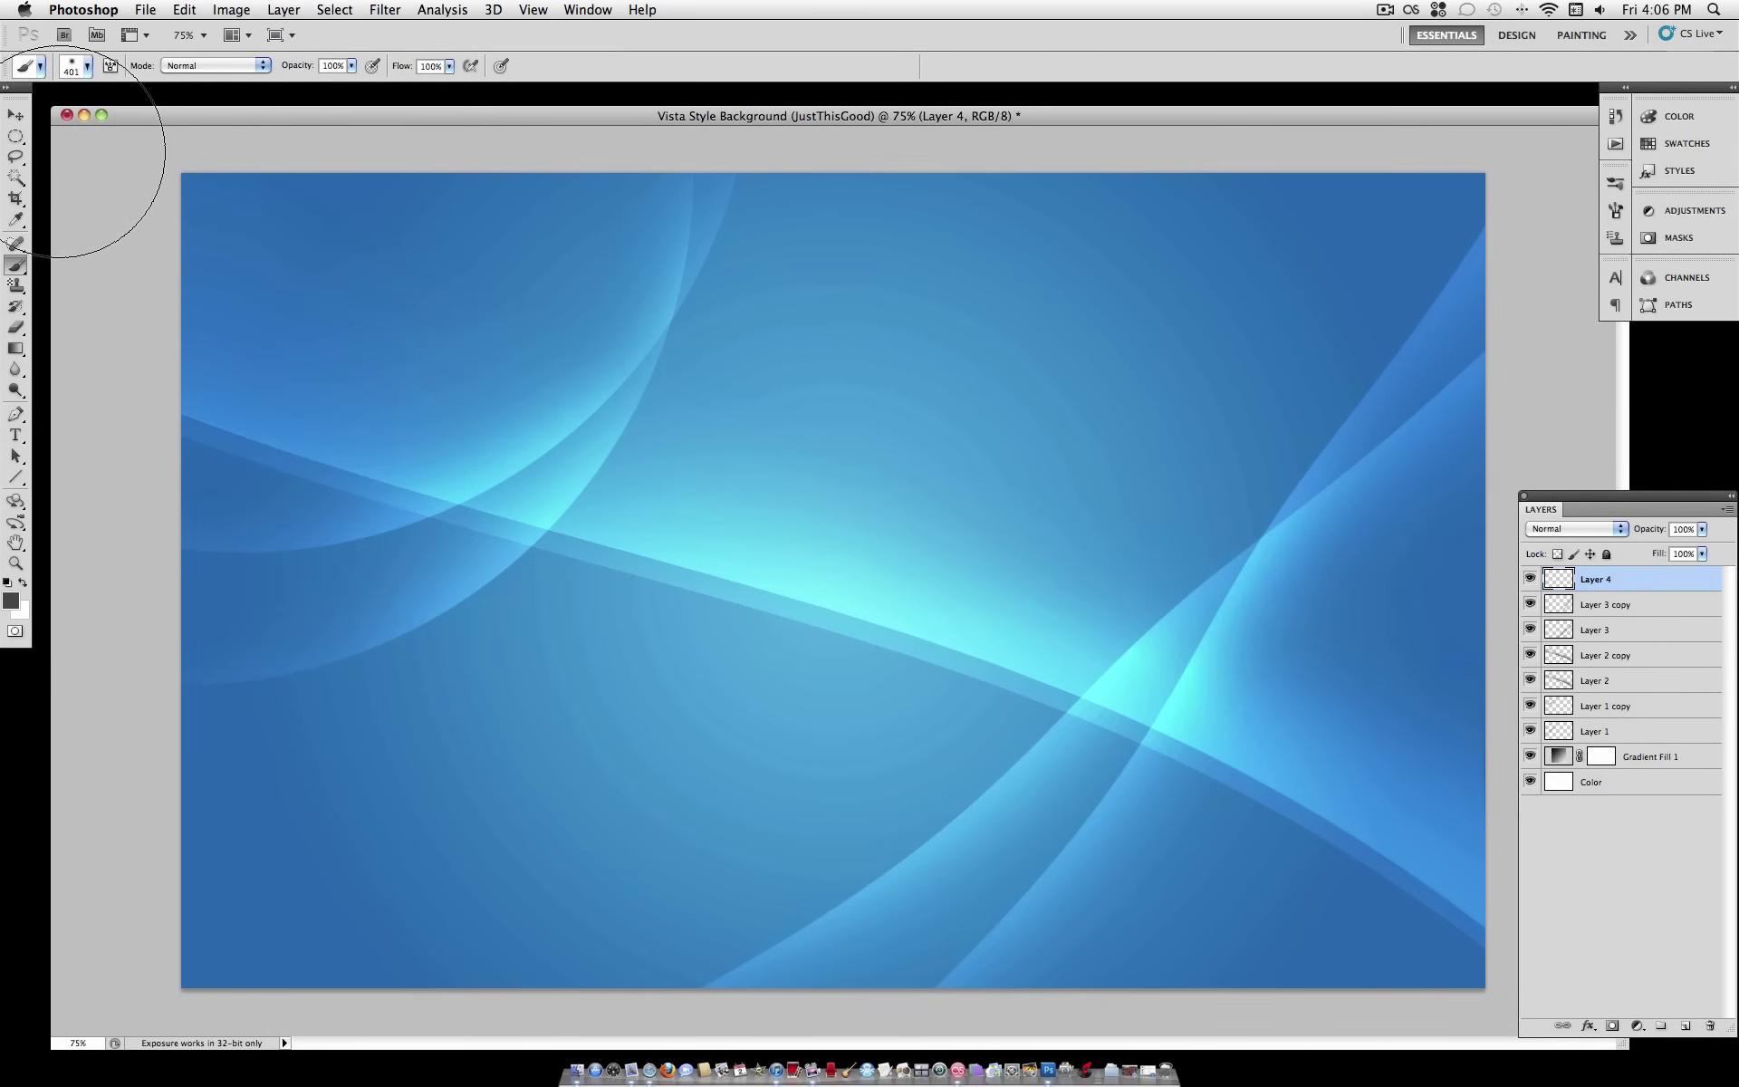
{"action": "left_click", "coordinate": [14, 137]}
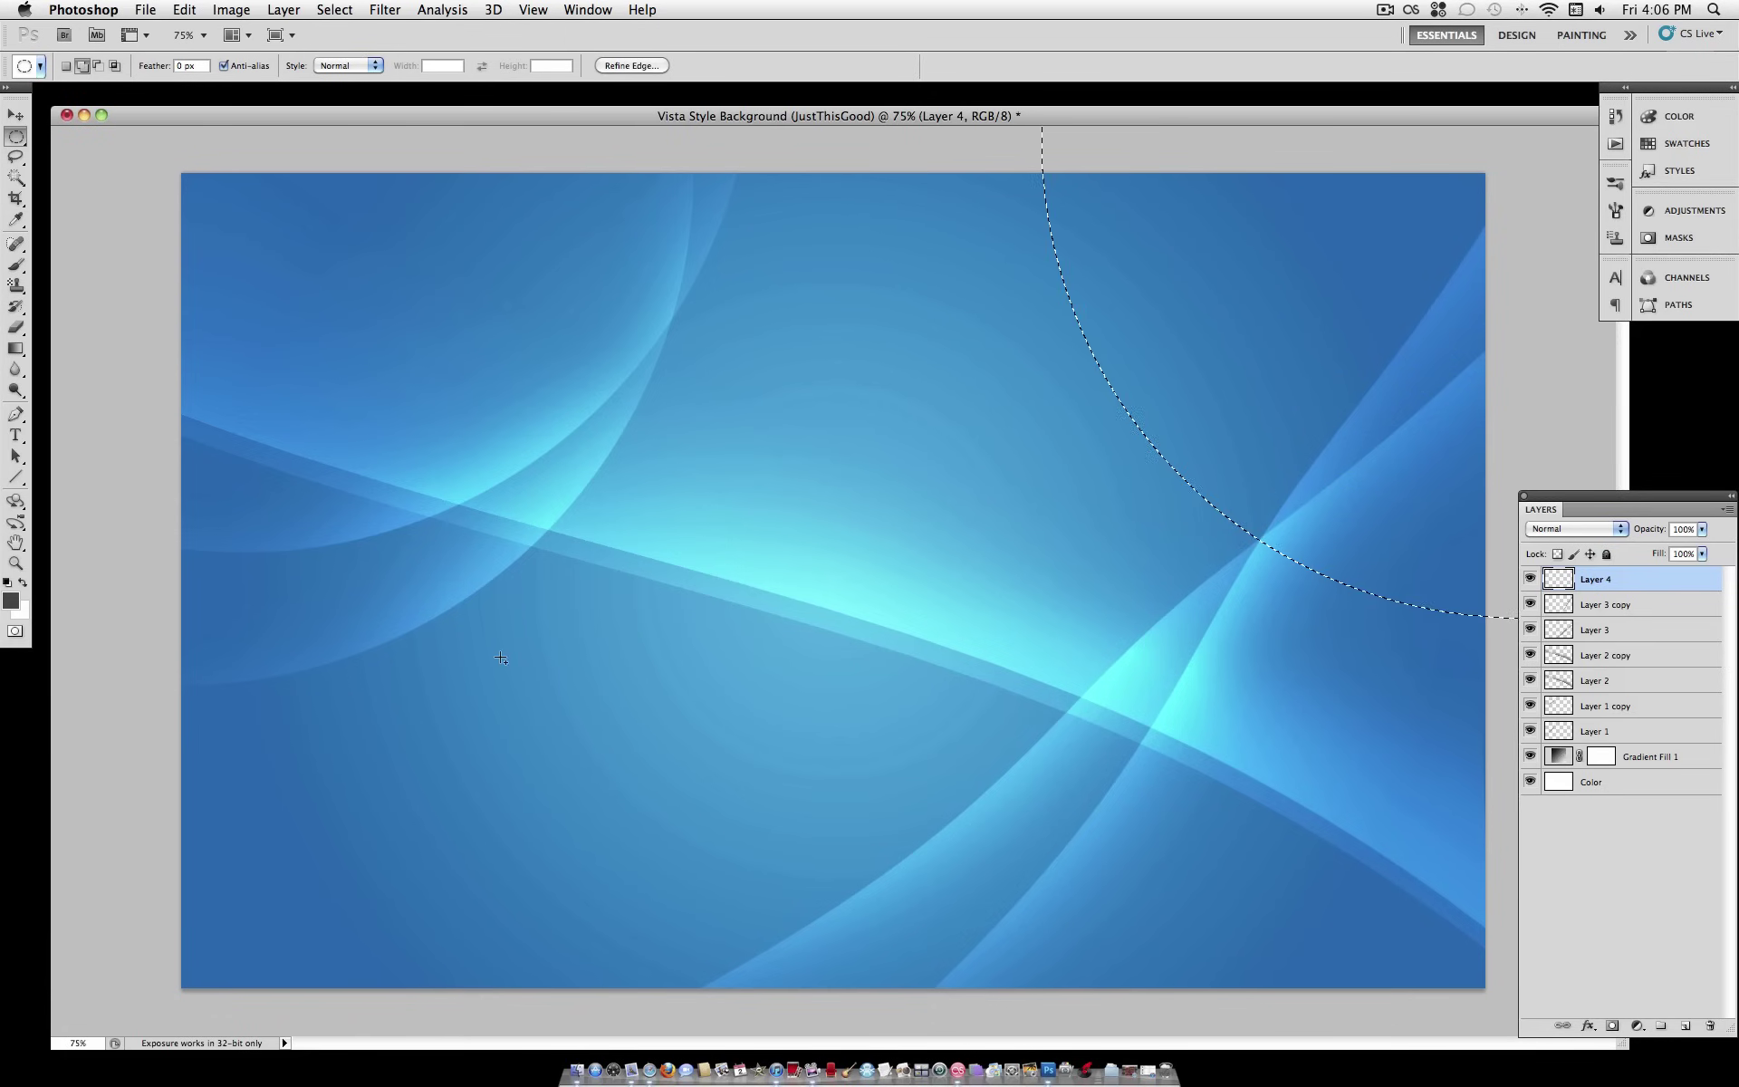
Step: On a new Layer 5, paint dark inside the curved selection and set it to Color Dodge
{"action": "left_click", "coordinate": [288, 11]}
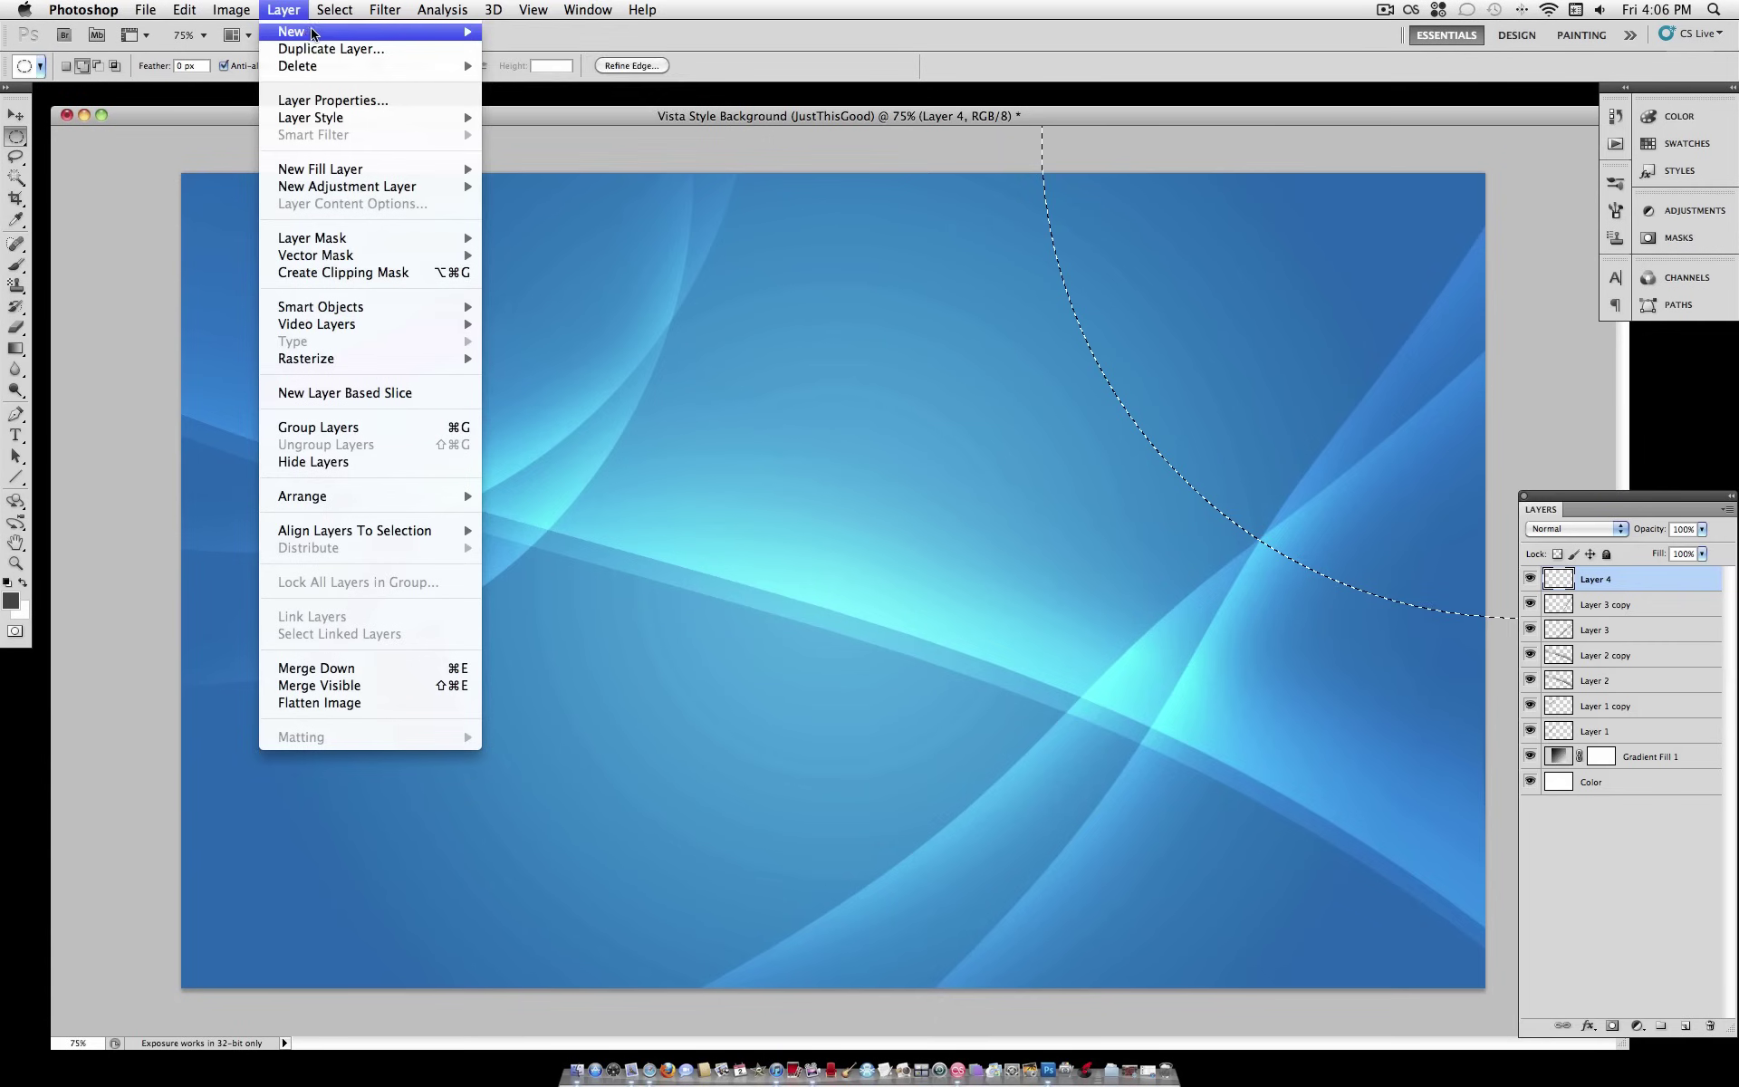
{"action": "mouse_move", "coordinate": [435, 41]}
{"action": "left_click", "coordinate": [540, 41]}
{"action": "key", "text": "Return"}
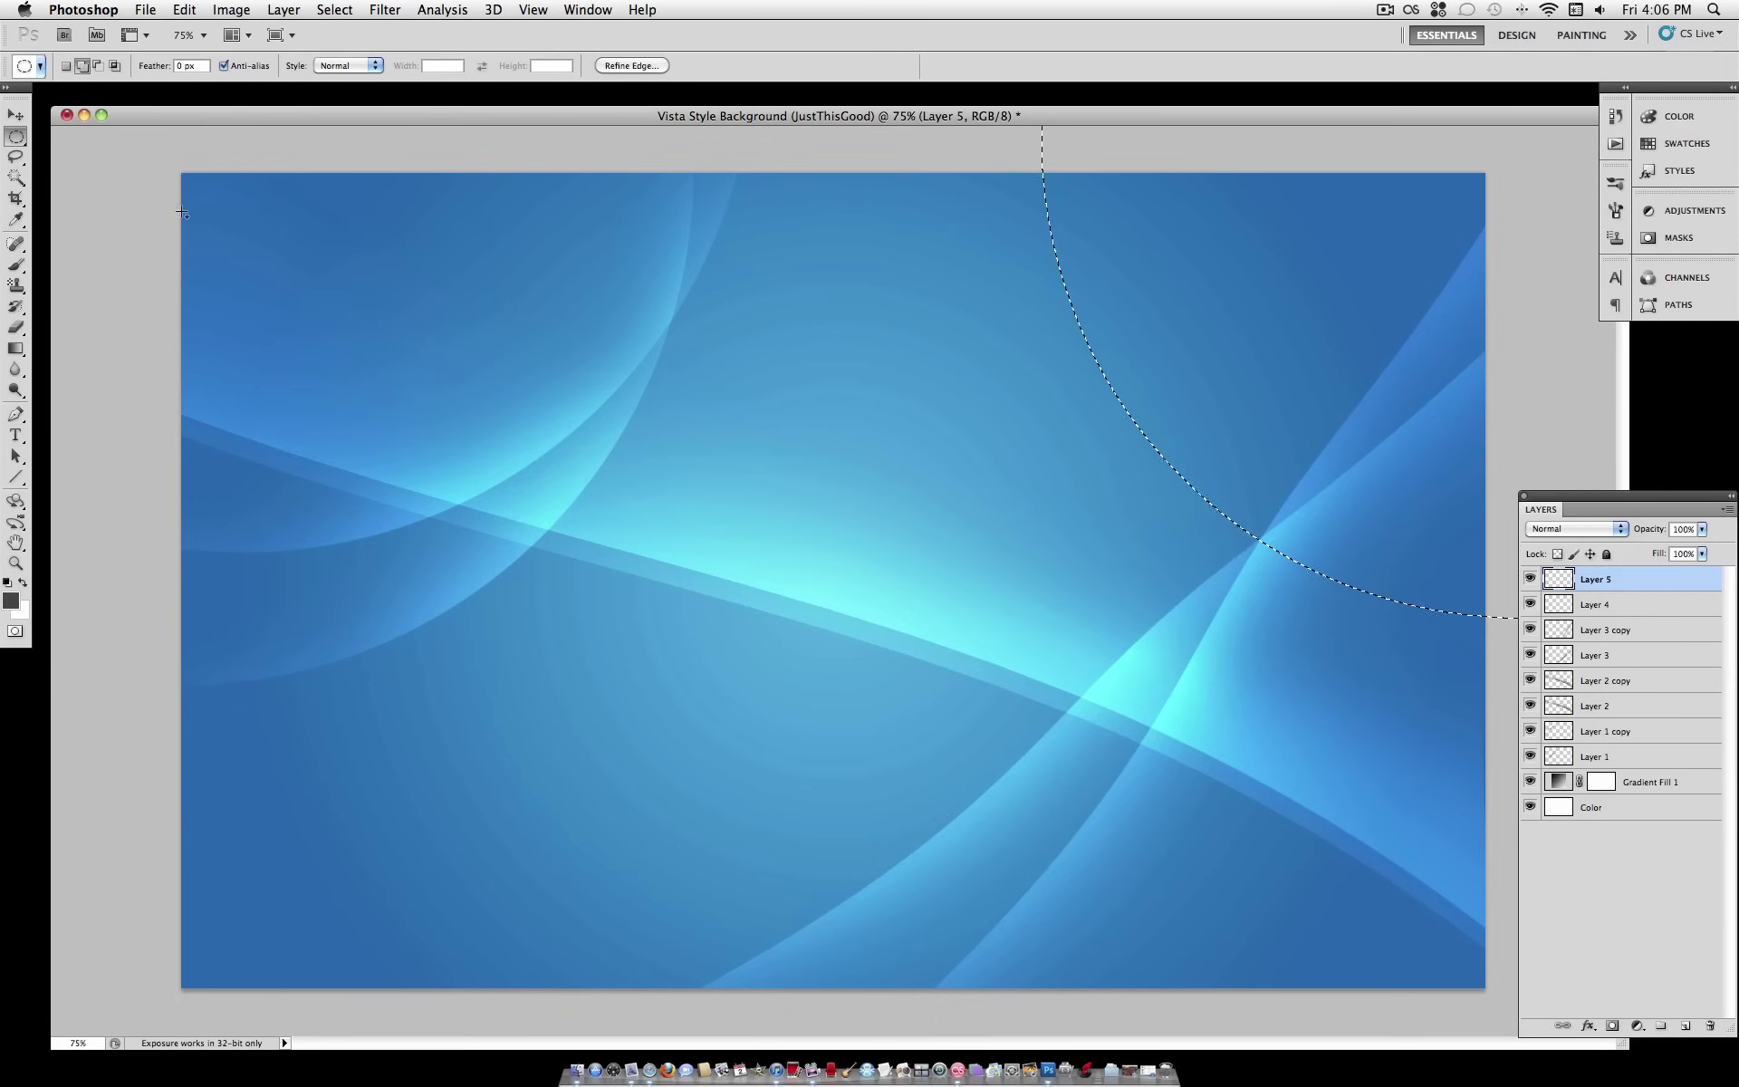
{"action": "key", "text": "b"}
{"action": "mouse_move", "coordinate": [934, 271]}
{"action": "left_mouse_down"}
{"action": "mouse_move", "coordinate": [940, 340]}
{"action": "mouse_move", "coordinate": [925, 232]}
{"action": "mouse_move", "coordinate": [948, 358]}
{"action": "mouse_move", "coordinate": [1155, 616]}
{"action": "mouse_move", "coordinate": [1095, 572]}
{"action": "mouse_move", "coordinate": [1138, 646]}
{"action": "mouse_move", "coordinate": [977, 446]}
{"action": "left_mouse_up"}
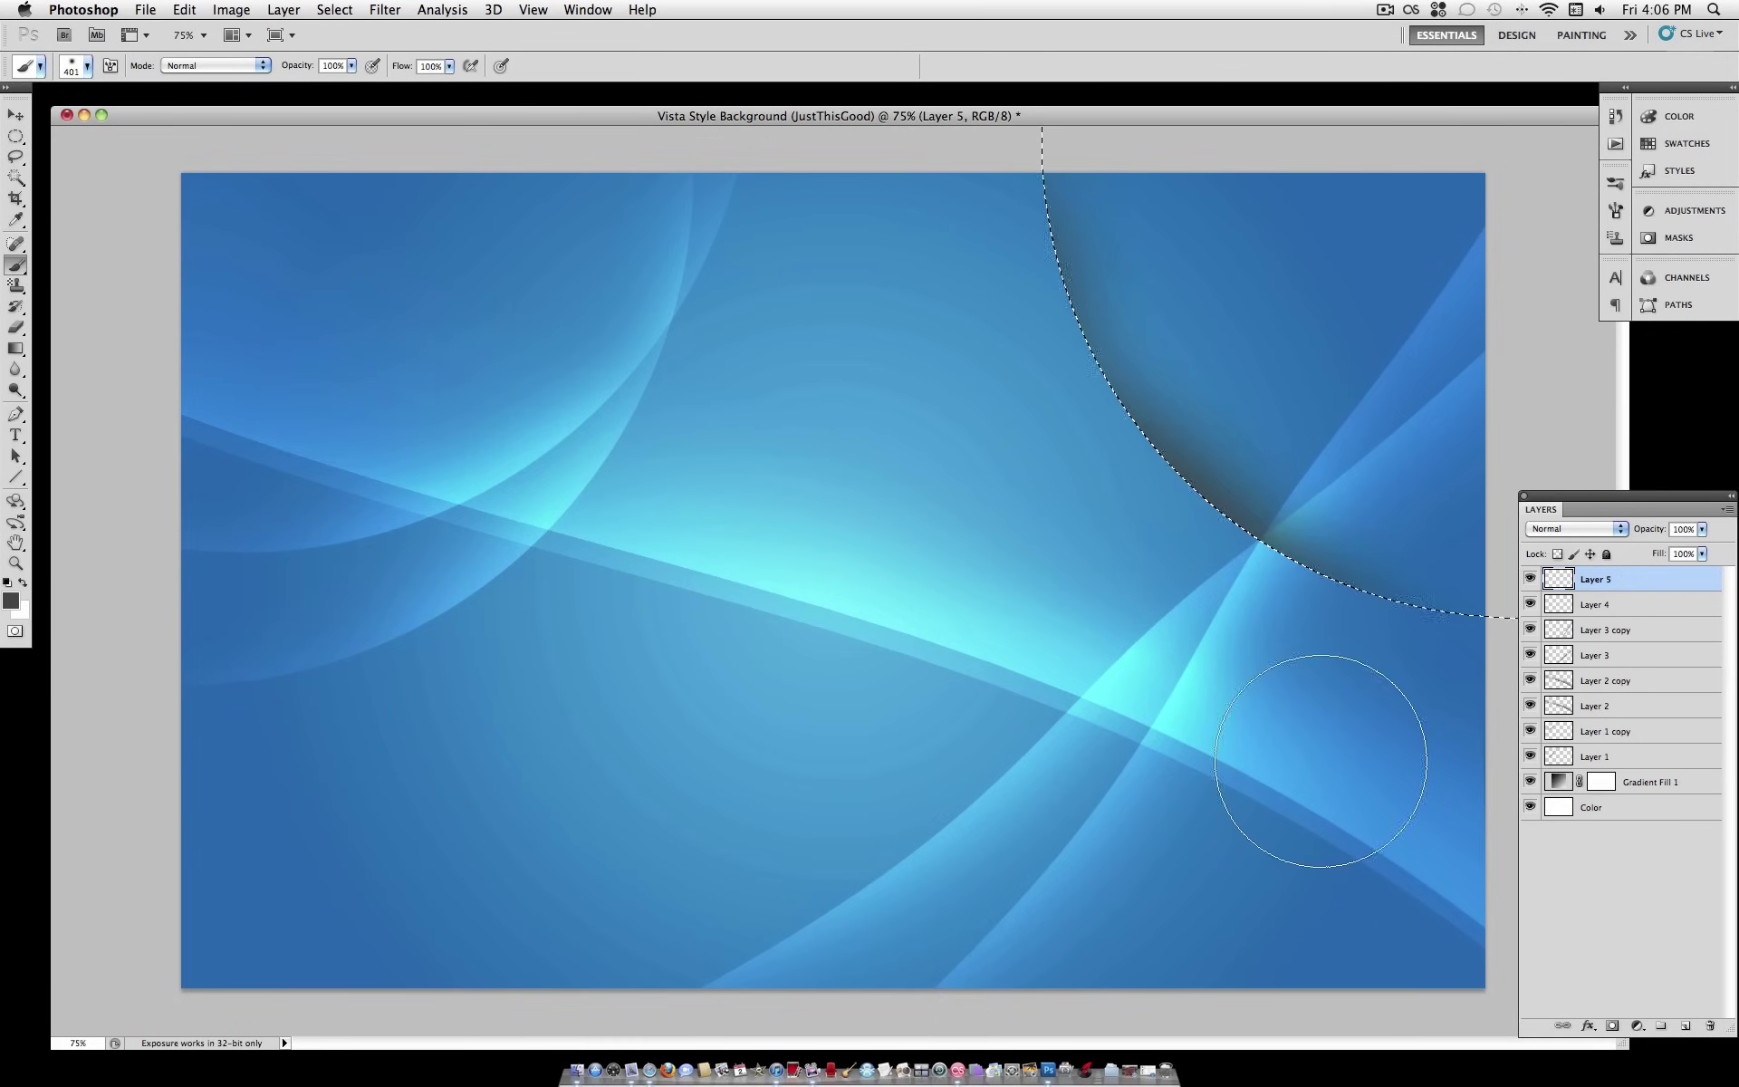
{"action": "left_click", "coordinate": [1598, 533]}
{"action": "left_click", "coordinate": [1581, 660]}
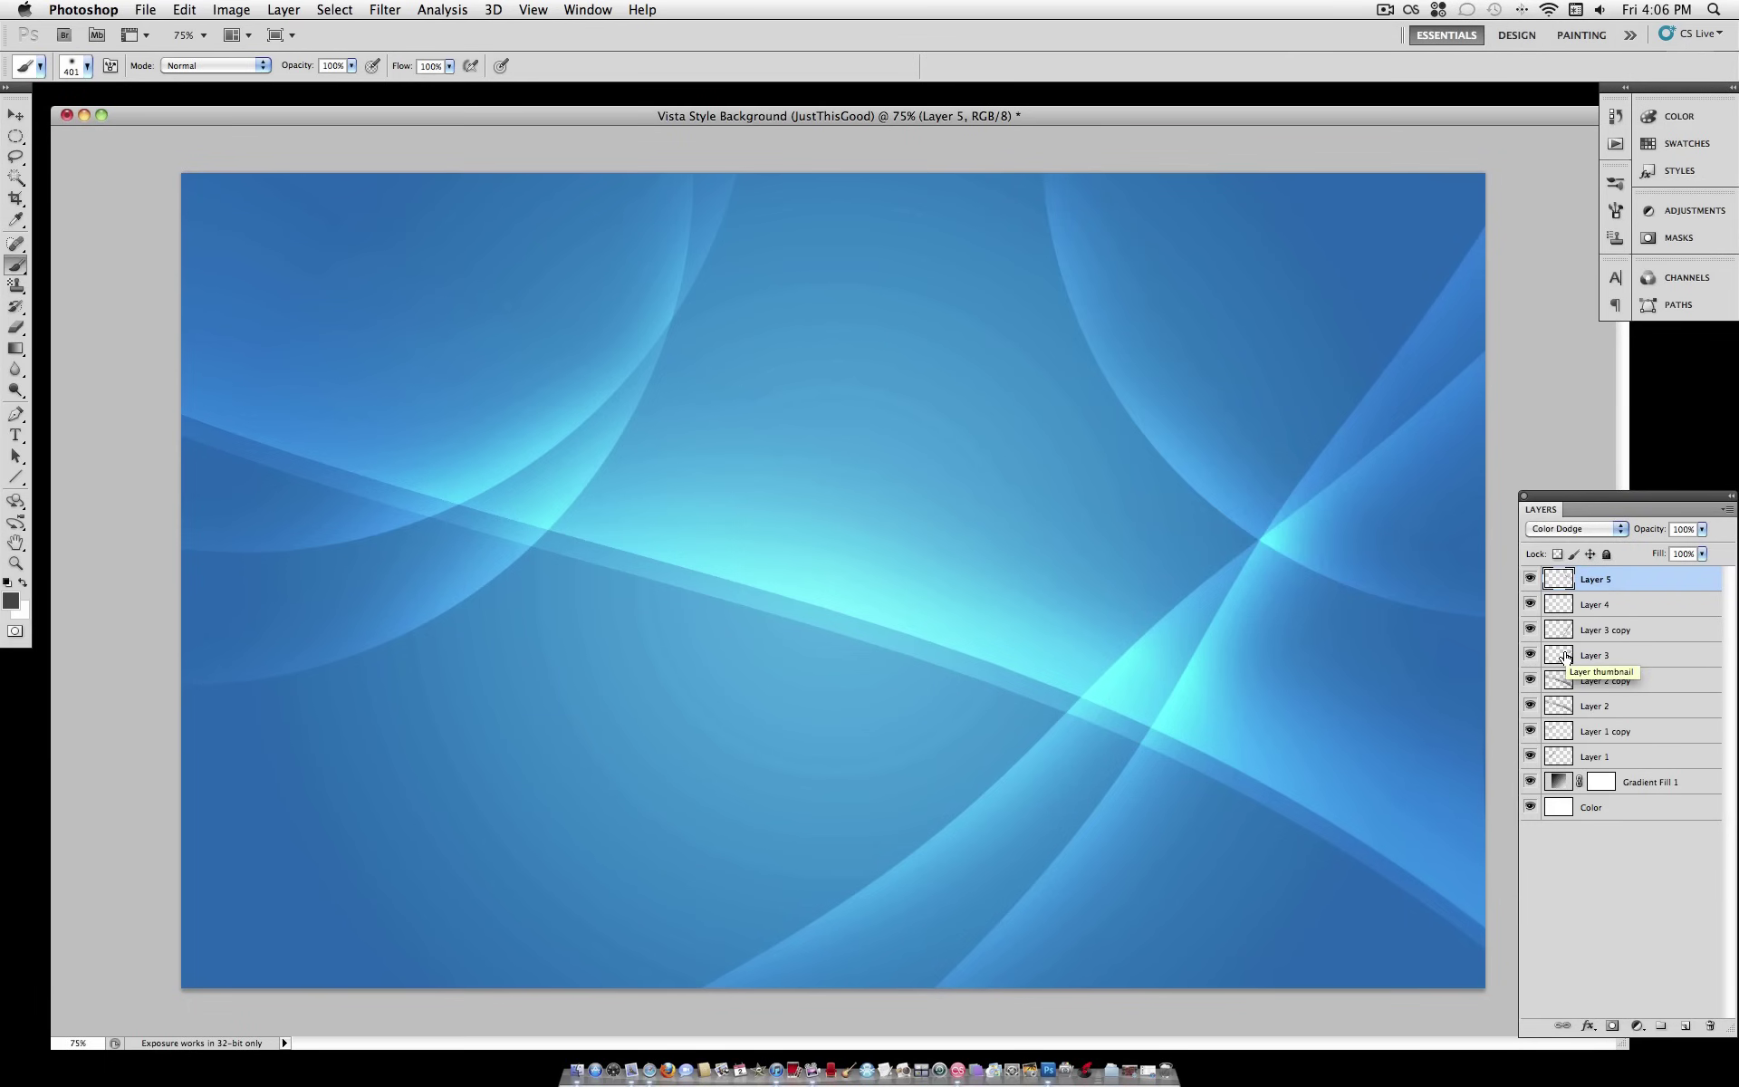
Step: Duplicate Layer 5, rotate the copy about 15° and move it toward the lower-right corner
{"action": "key", "text": "super+j"}
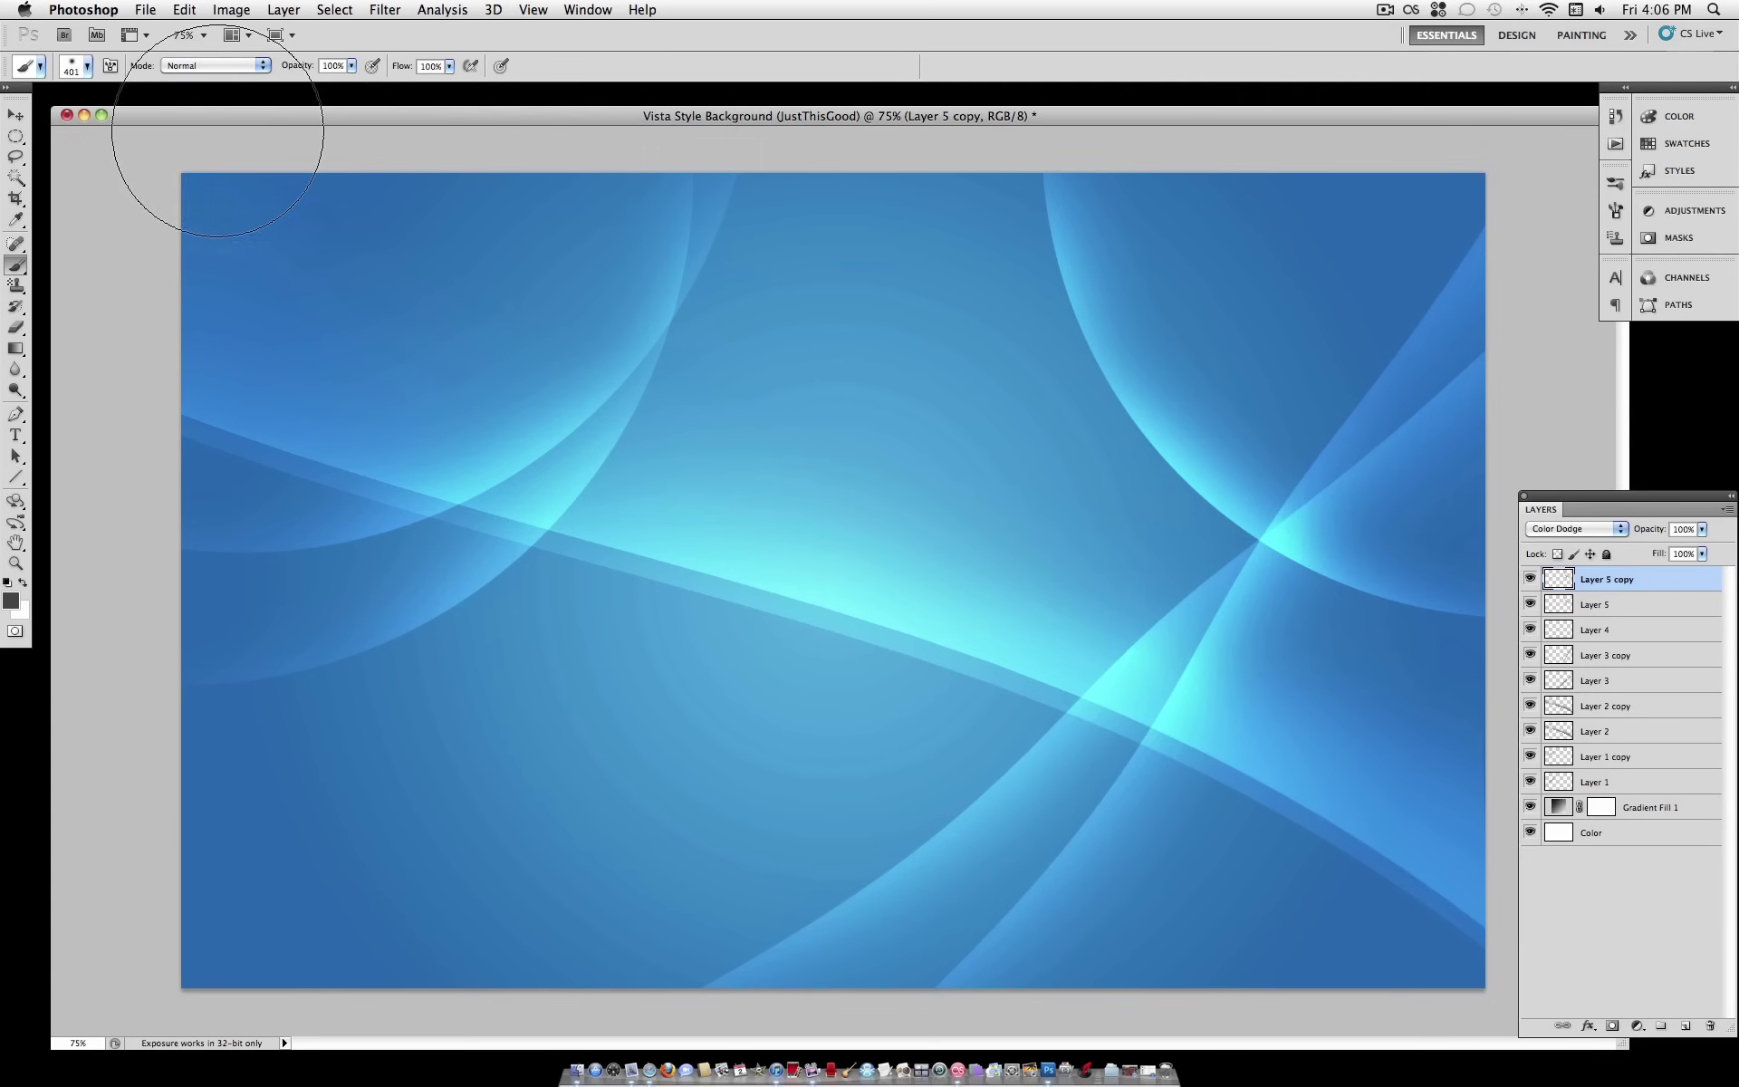
{"action": "left_click", "coordinate": [184, 11]}
{"action": "mouse_move", "coordinate": [283, 413]}
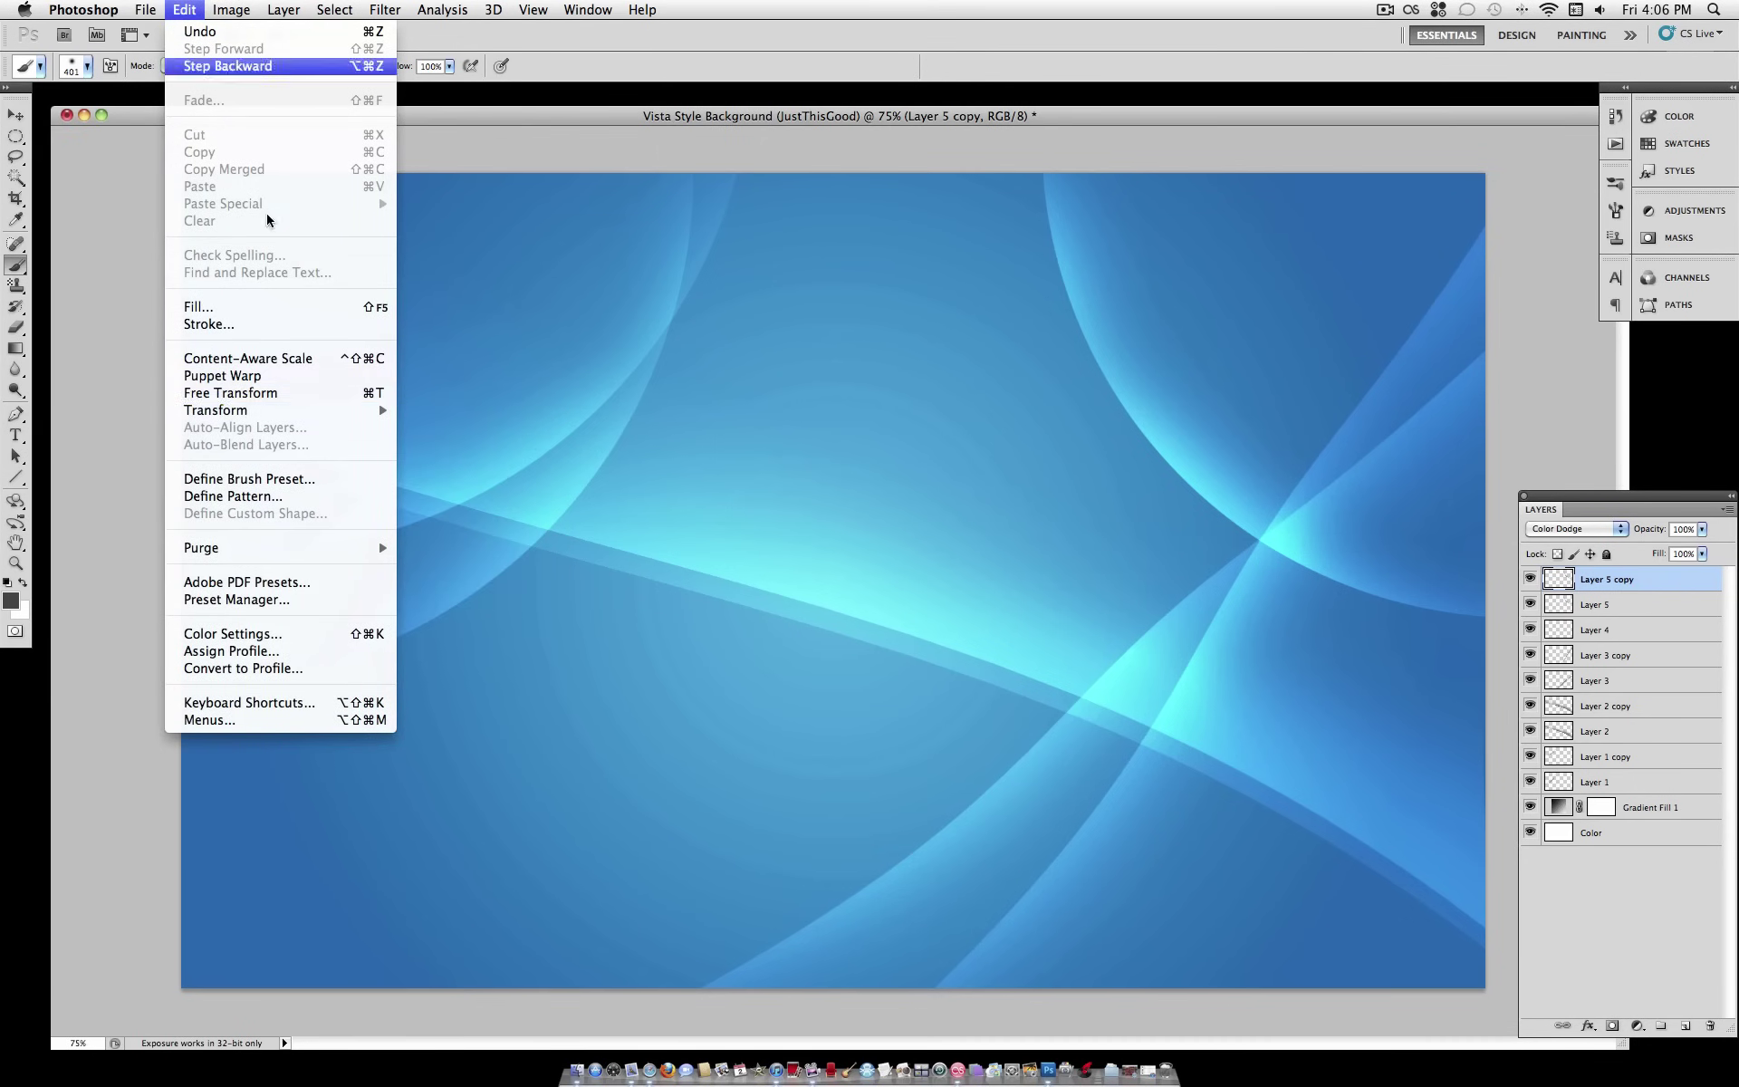
{"action": "left_click", "coordinate": [453, 462]}
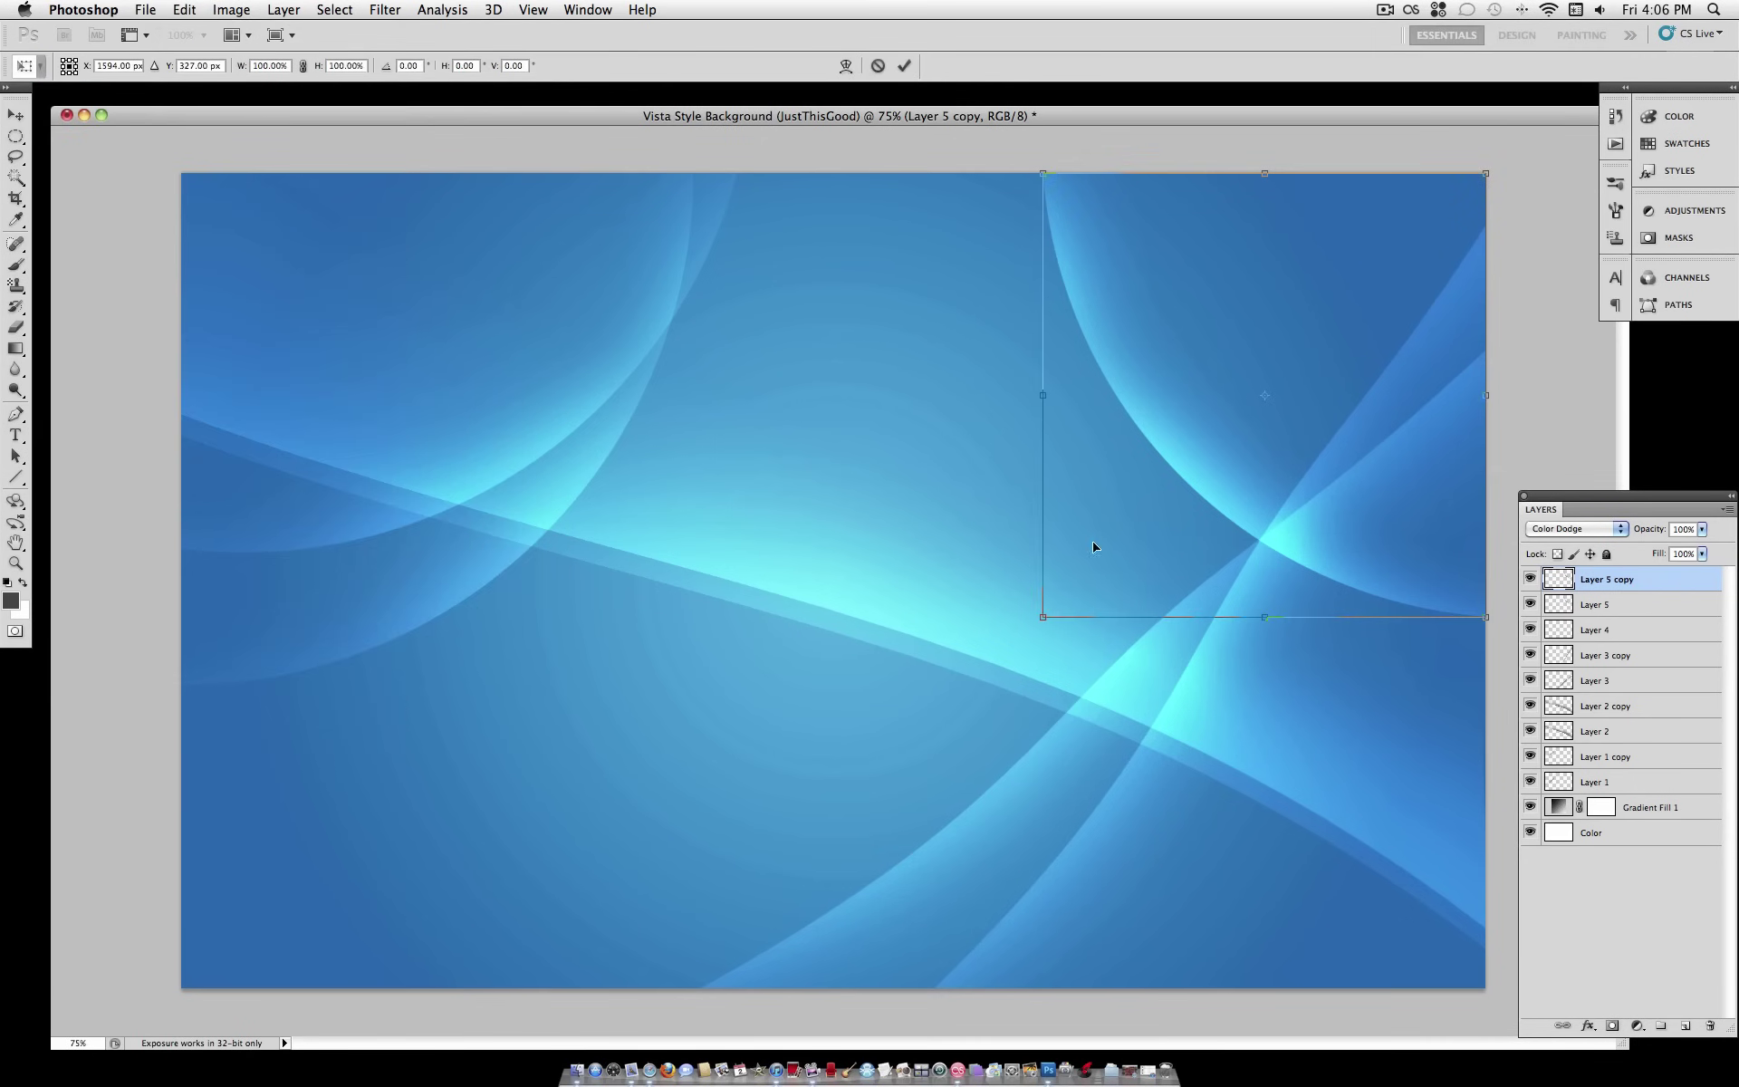
{"action": "left_click_drag", "start_coordinate": [987, 382], "coordinate": [988, 364]}
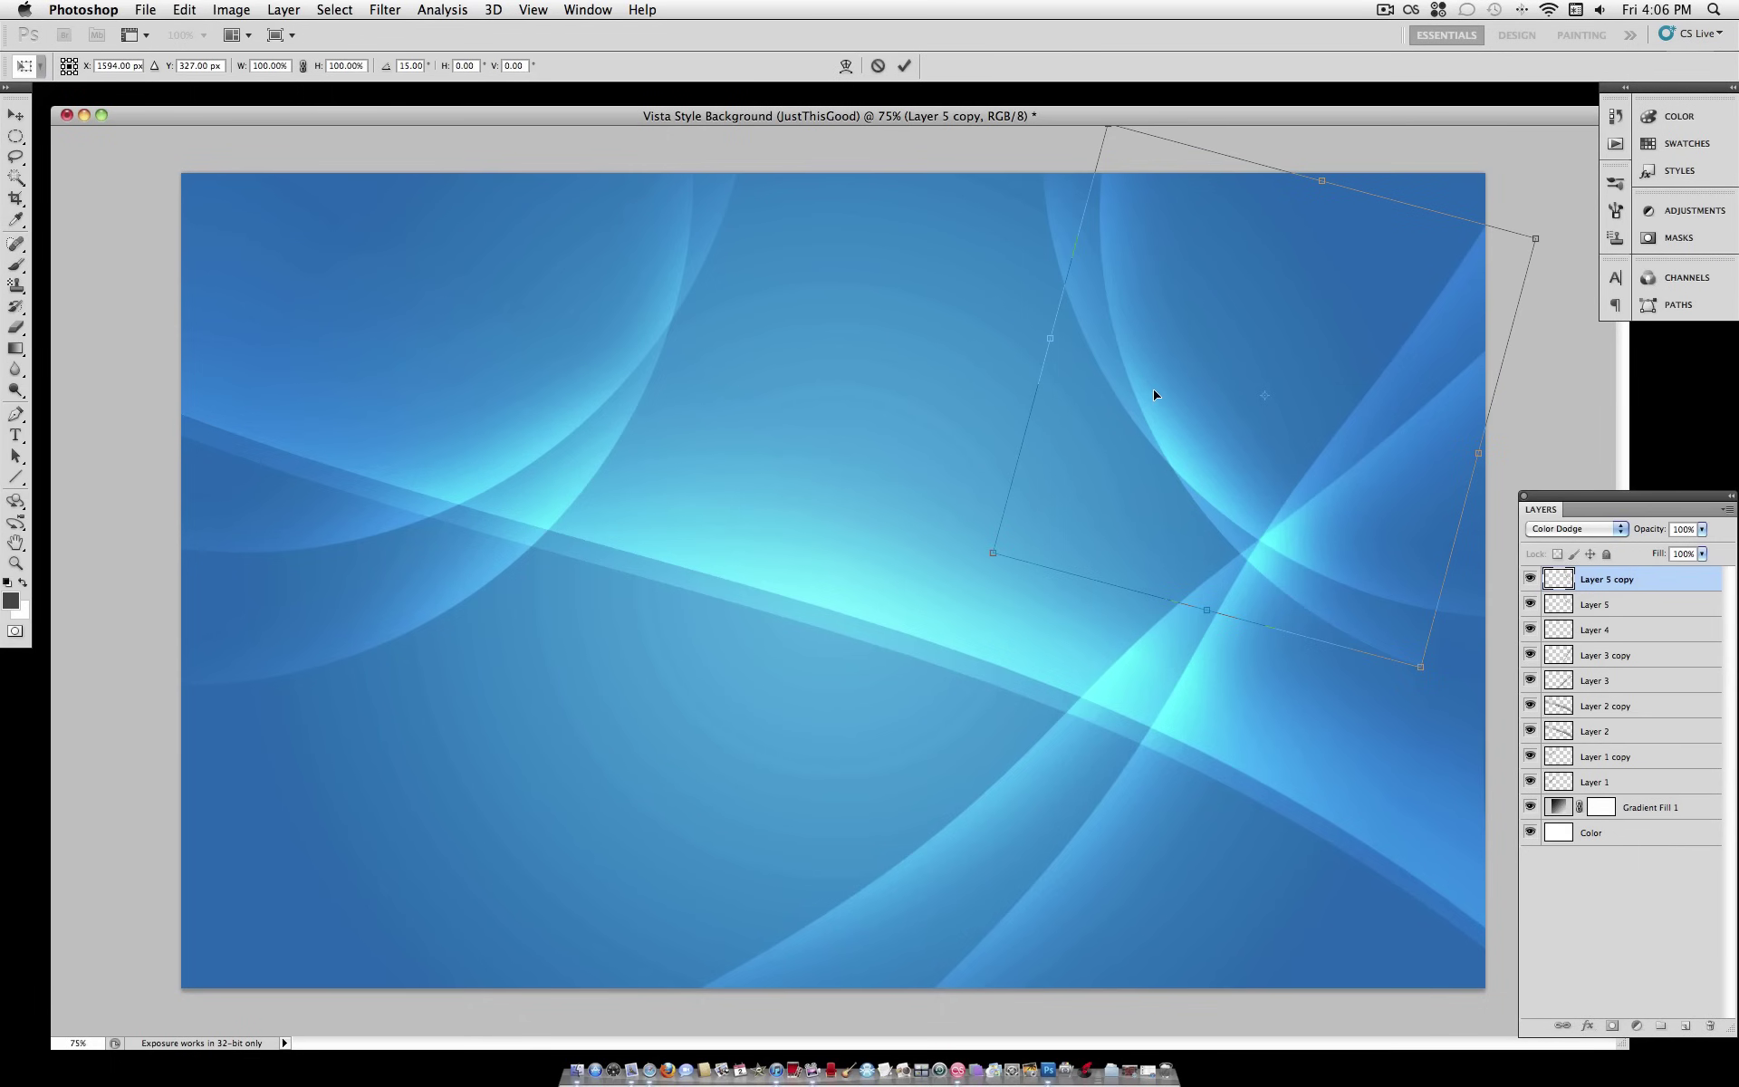
{"action": "left_click_drag", "start_coordinate": [1154, 389], "coordinate": [887, 878]}
{"action": "key", "text": "Return"}
{"action": "key", "text": "b"}
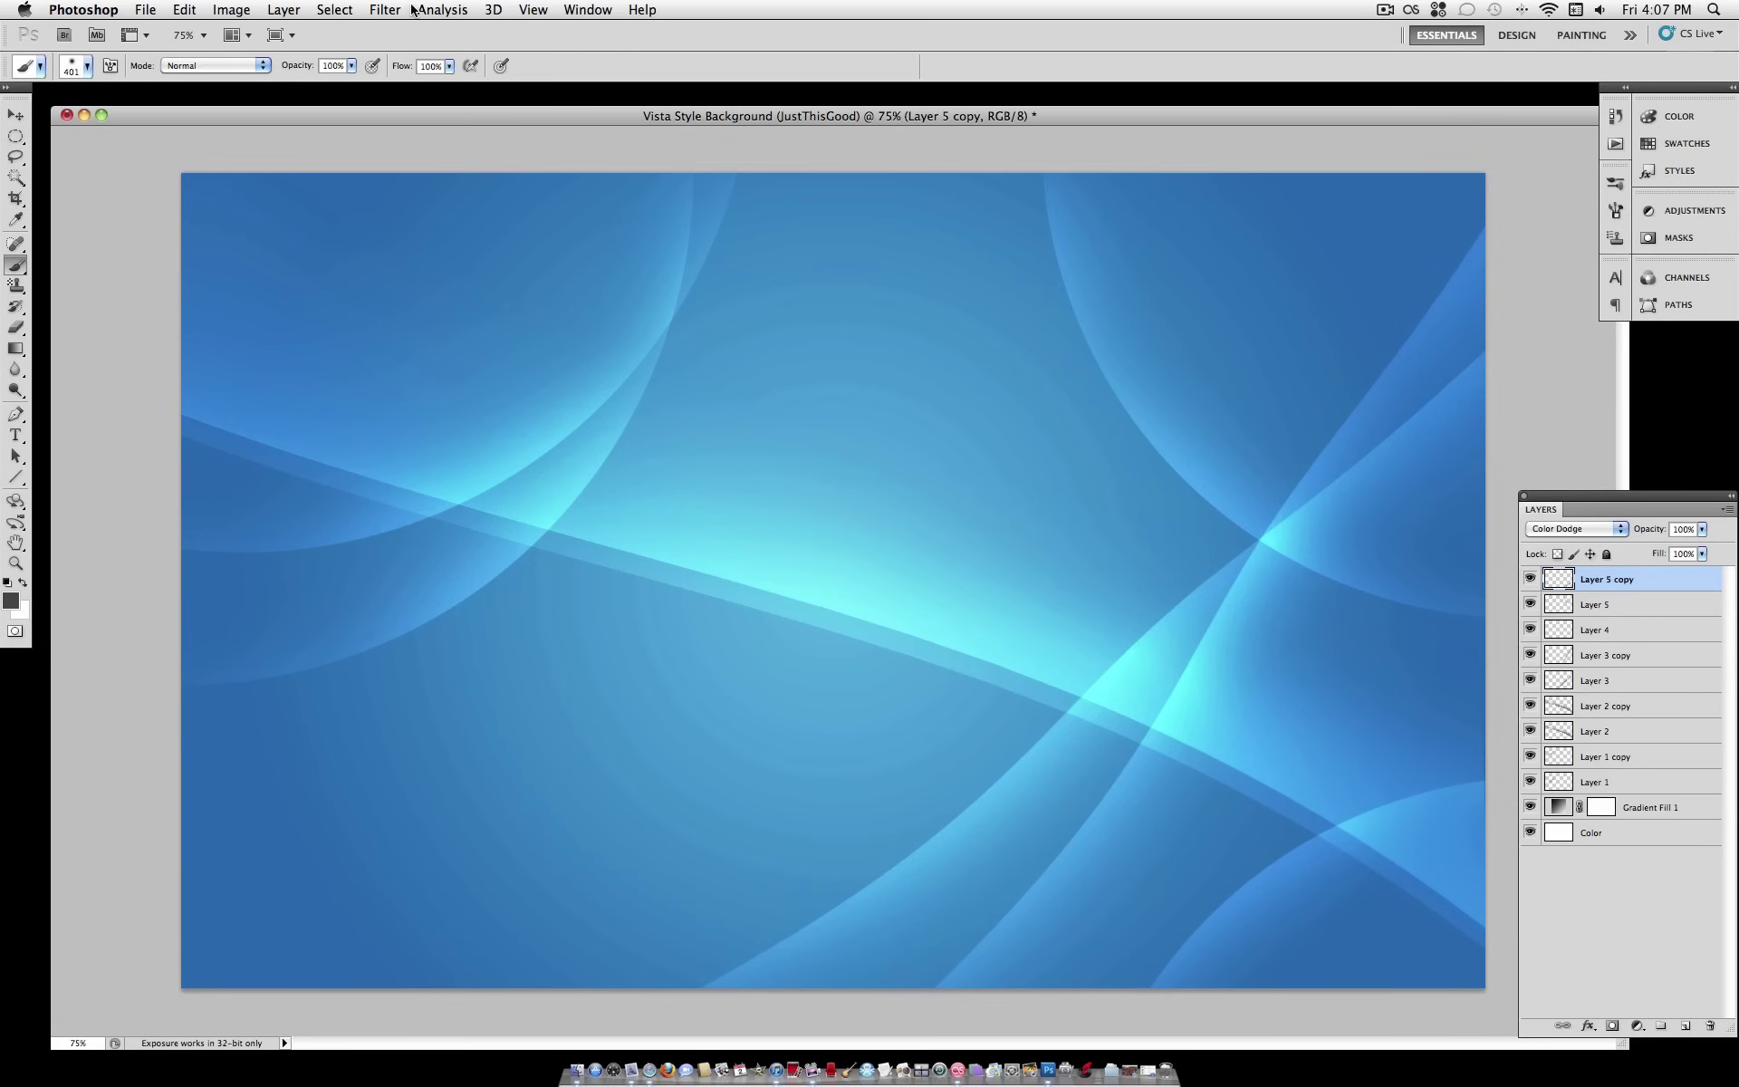
Step: Create Layer 6 and make a rectangular selection from the top down to the lower third
{"action": "left_click", "coordinate": [303, 10]}
{"action": "mouse_move", "coordinate": [308, 38]}
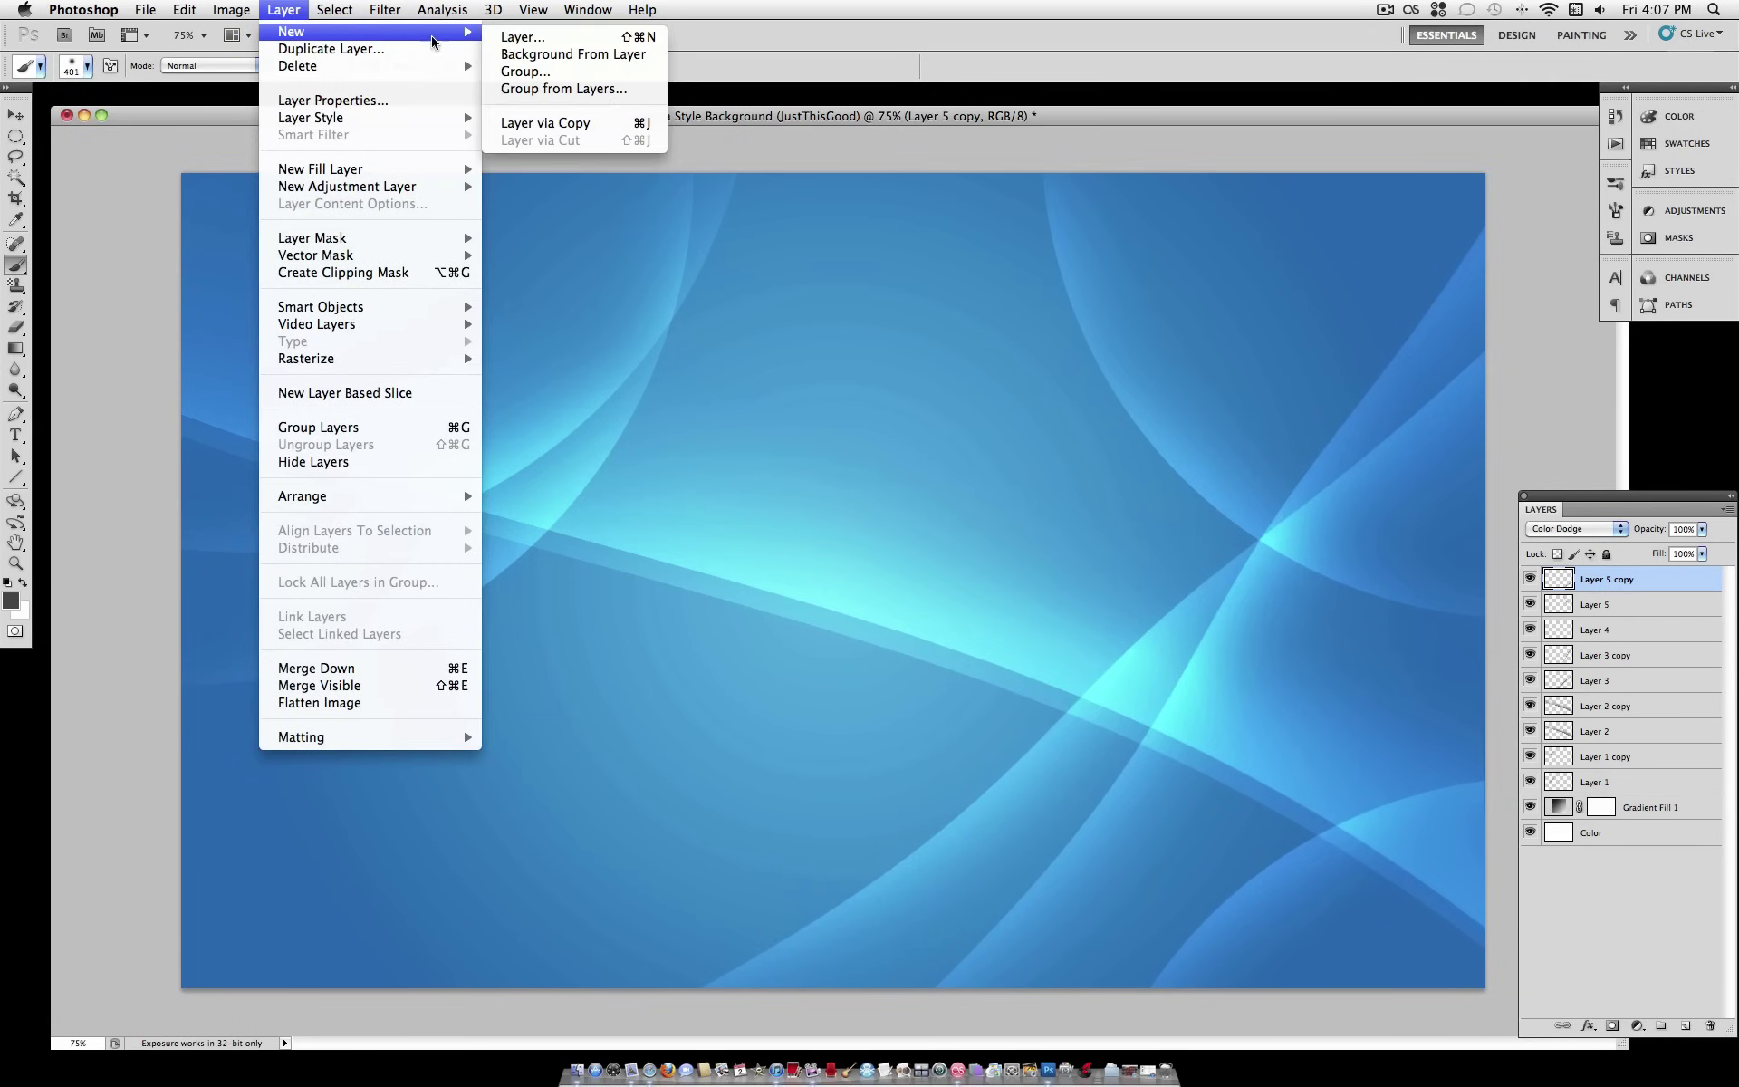
{"action": "left_click", "coordinate": [522, 38]}
{"action": "key", "text": "Return"}
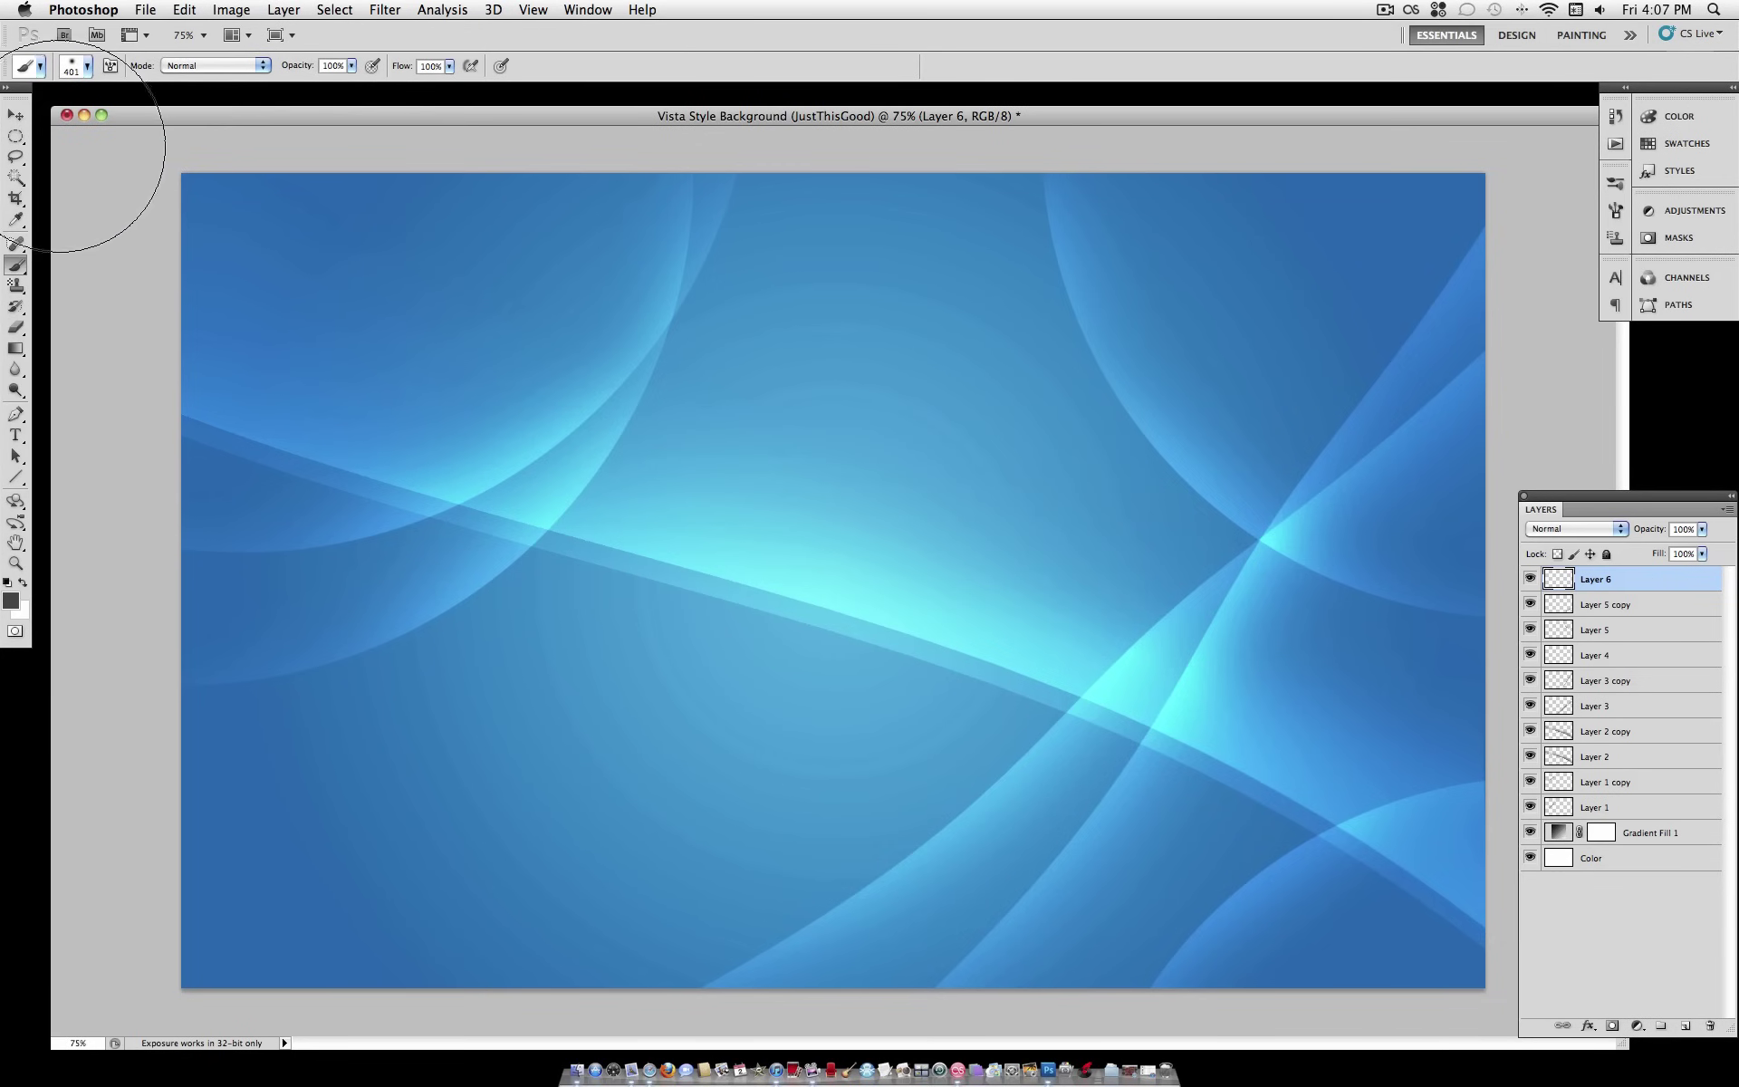
{"action": "left_click", "coordinate": [16, 136]}
{"action": "left_click_drag", "start_coordinate": [126, 141], "coordinate": [1732, 831]}
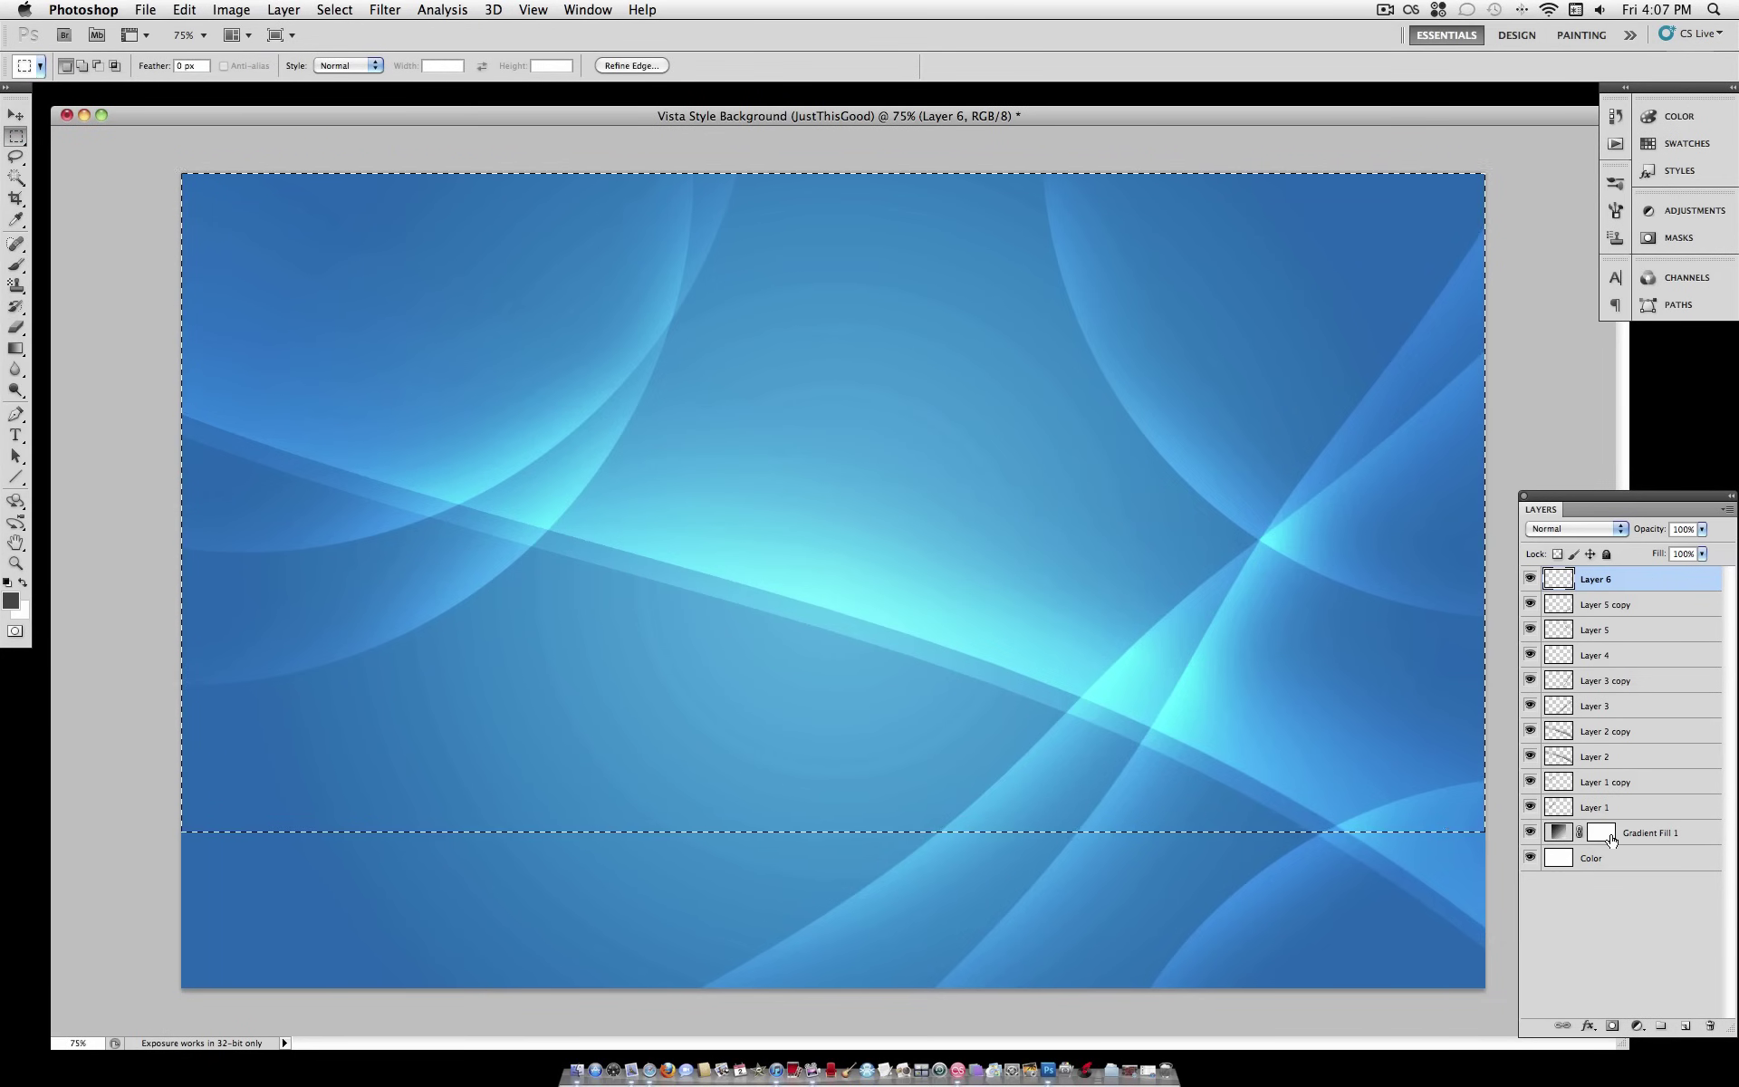
Step: Paint a soft black stroke along the selection's bottom edge, then deselect
{"action": "left_click", "coordinate": [16, 266]}
{"action": "left_click_drag", "start_coordinate": [1442, 942], "coordinate": [348, 948]}
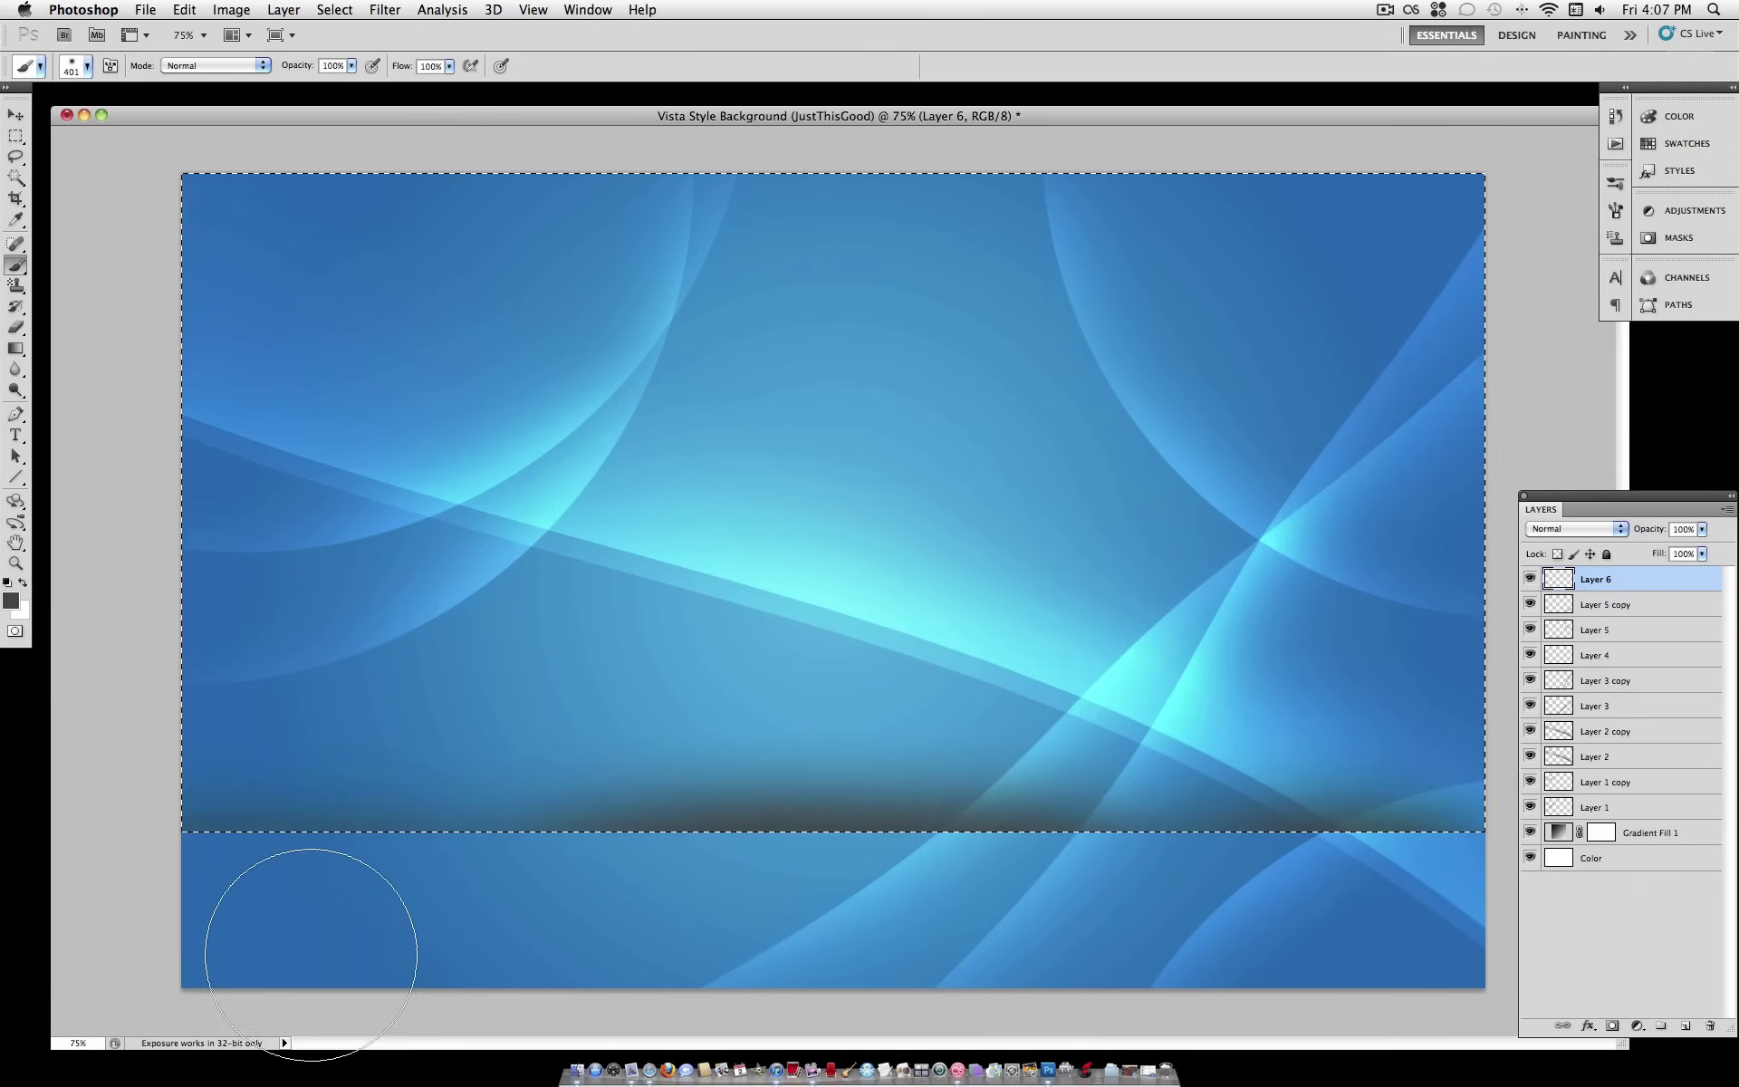
{"action": "key", "text": "super+d"}
{"action": "left_click", "coordinate": [285, 9]}
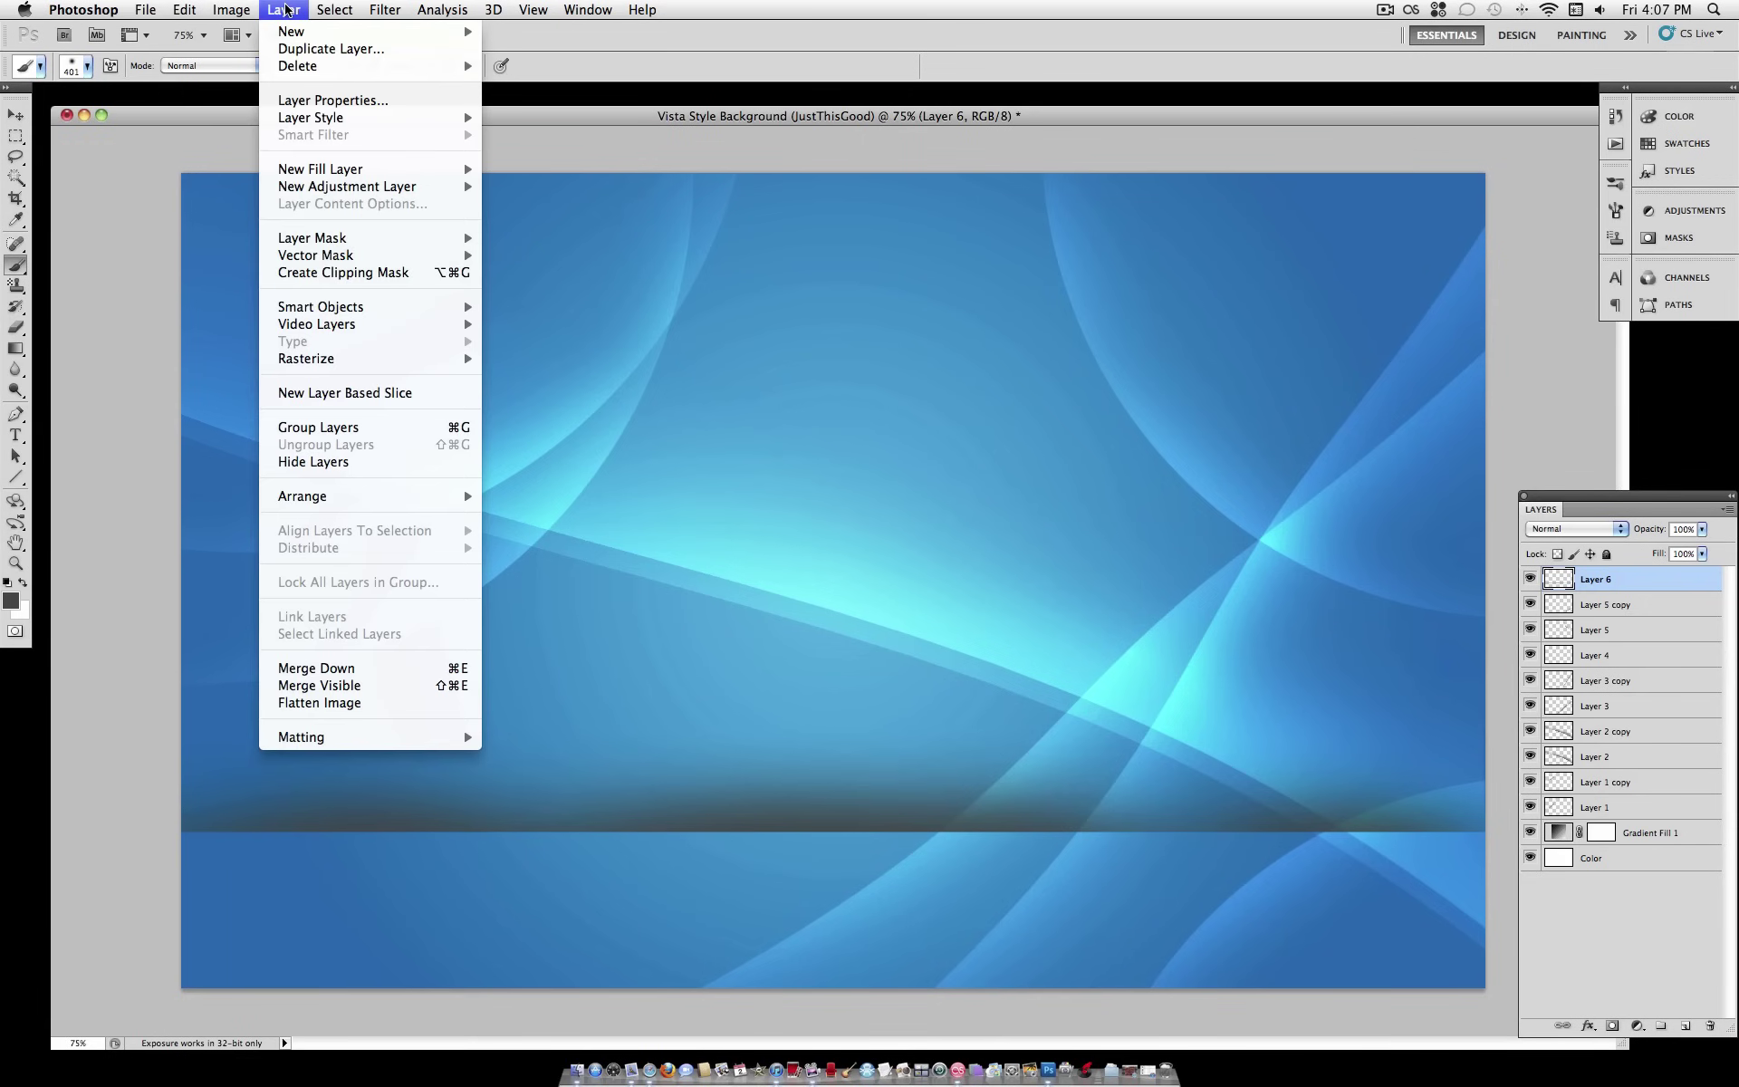
Step: Warp Layer 6's band, pulling its ends down and raising its upper edge into an arc
{"action": "mouse_move", "coordinate": [184, 9]}
{"action": "mouse_move", "coordinate": [348, 415]}
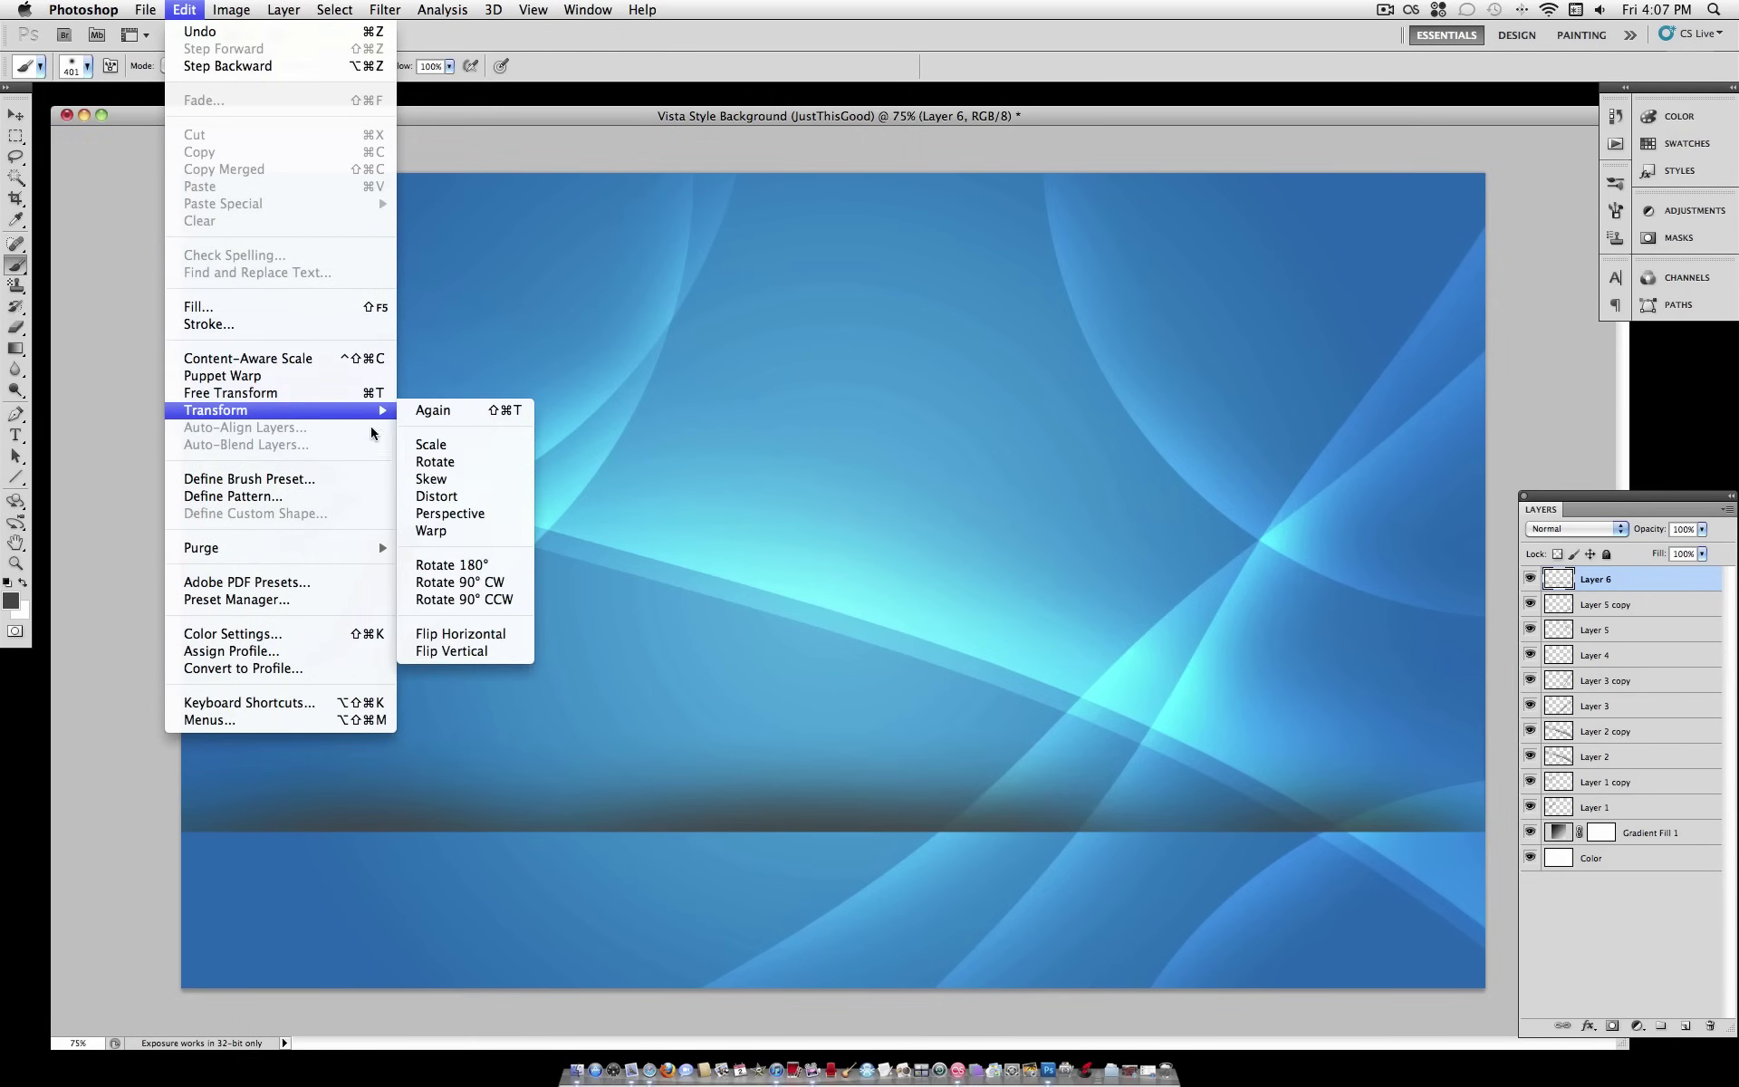
{"action": "left_click", "coordinate": [433, 530]}
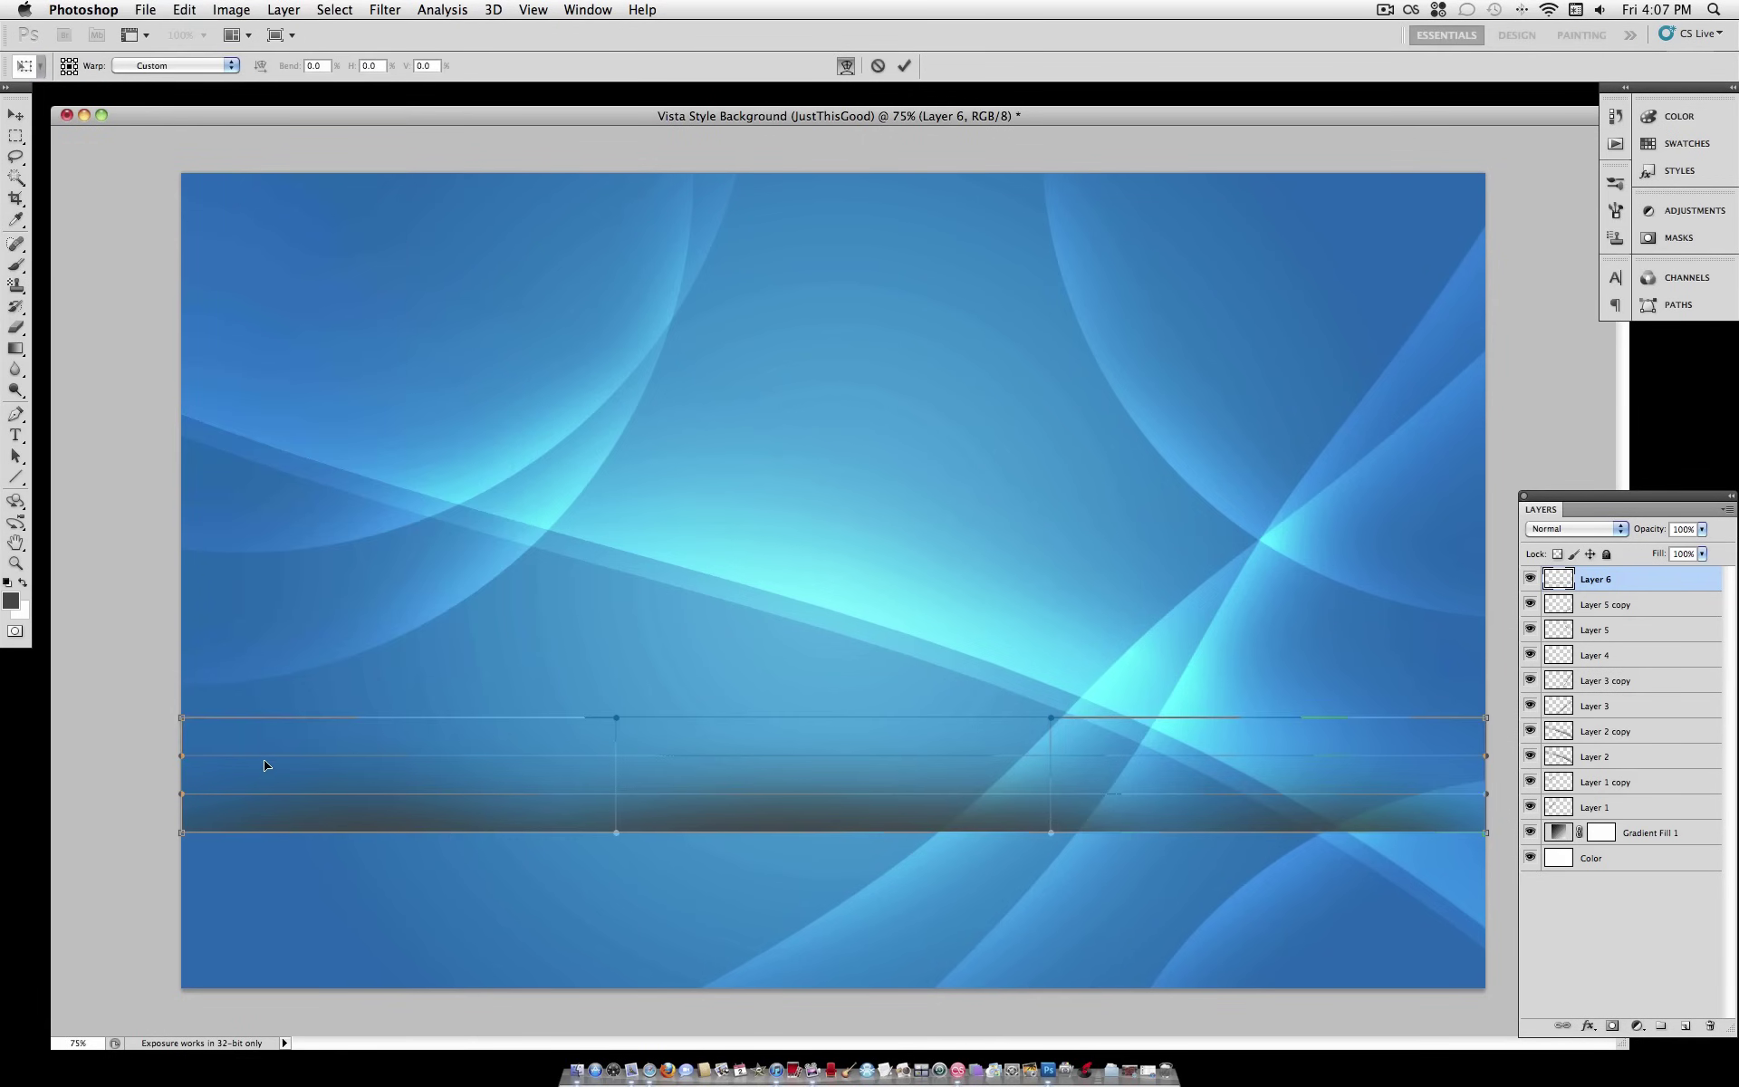
{"action": "left_click_drag", "start_coordinate": [182, 834], "coordinate": [178, 874]}
{"action": "left_click_drag", "start_coordinate": [616, 718], "coordinate": [617, 588]}
{"action": "left_click_drag", "start_coordinate": [672, 672], "coordinate": [675, 634]}
{"action": "left_click_drag", "start_coordinate": [1489, 838], "coordinate": [1500, 881]}
{"action": "left_click_drag", "start_coordinate": [1050, 695], "coordinate": [1056, 669]}
Step: Refine the warp mesh into a gentle wave across the lower canvas and commit it
{"action": "left_click_drag", "start_coordinate": [1051, 823], "coordinate": [1070, 764]}
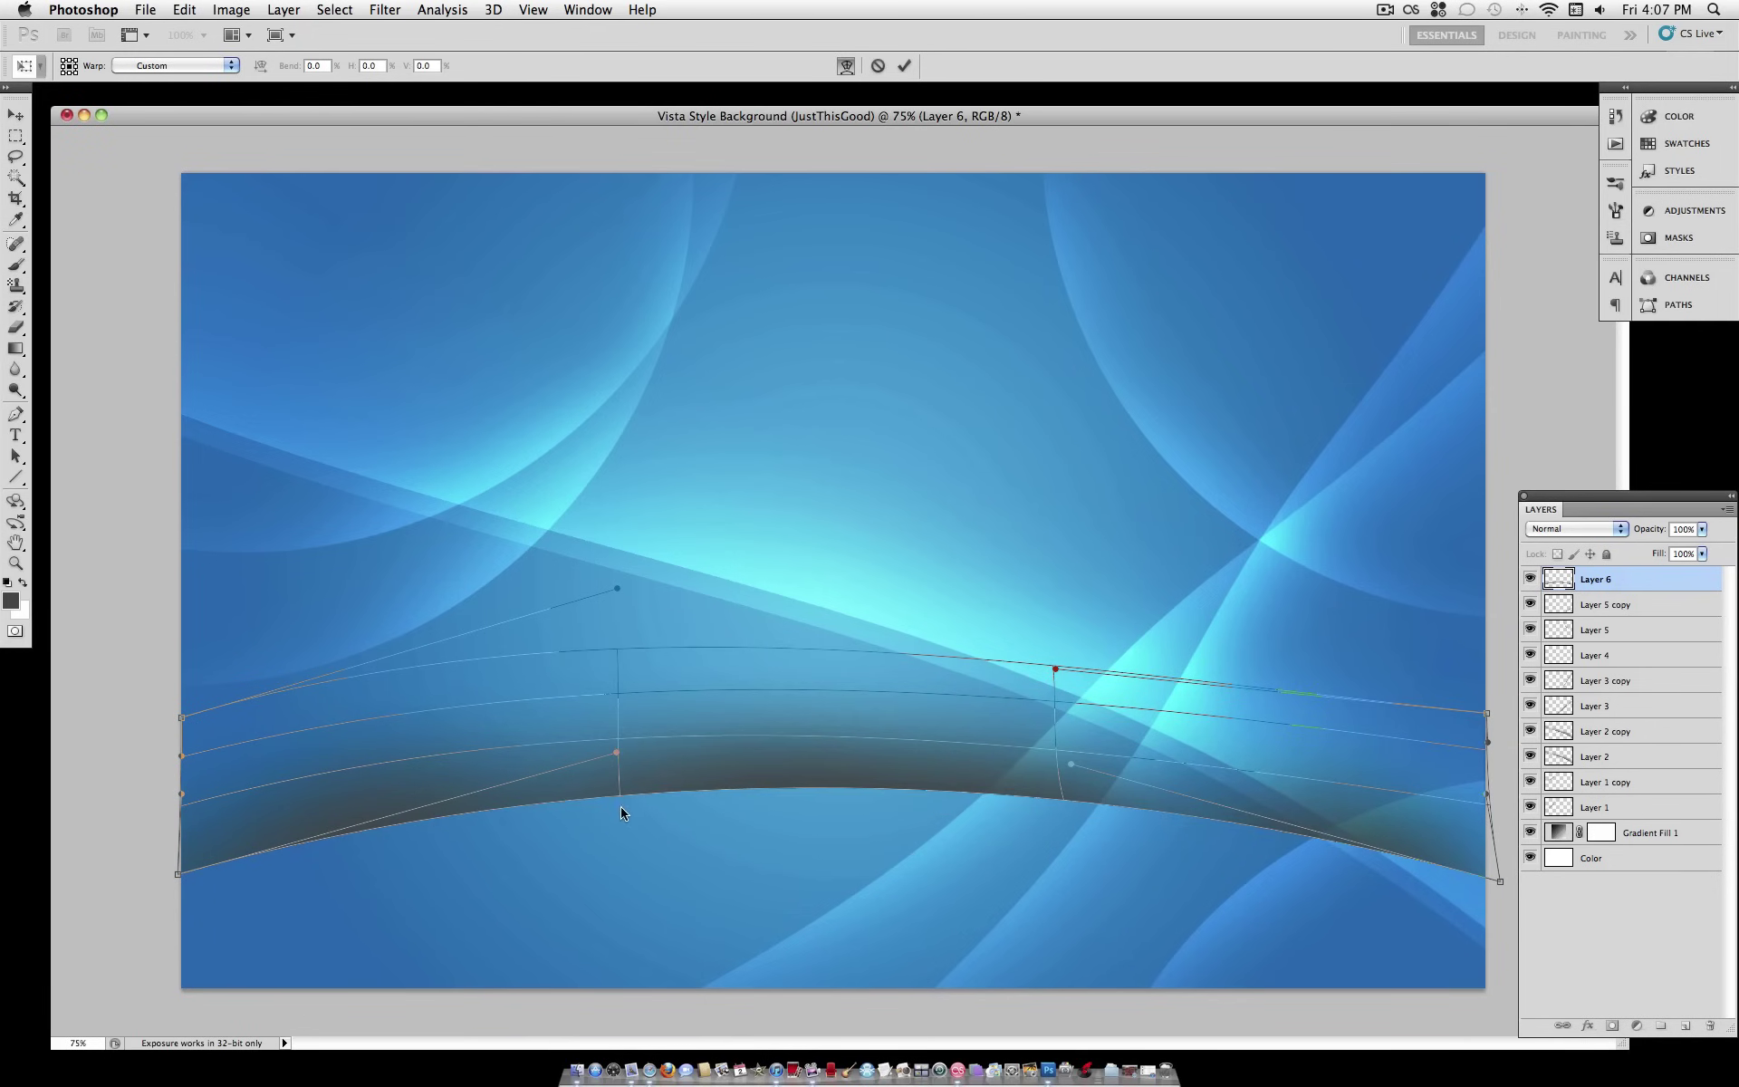
{"action": "left_click_drag", "start_coordinate": [642, 793], "coordinate": [634, 817]}
{"action": "left_click_drag", "start_coordinate": [178, 875], "coordinate": [139, 813]}
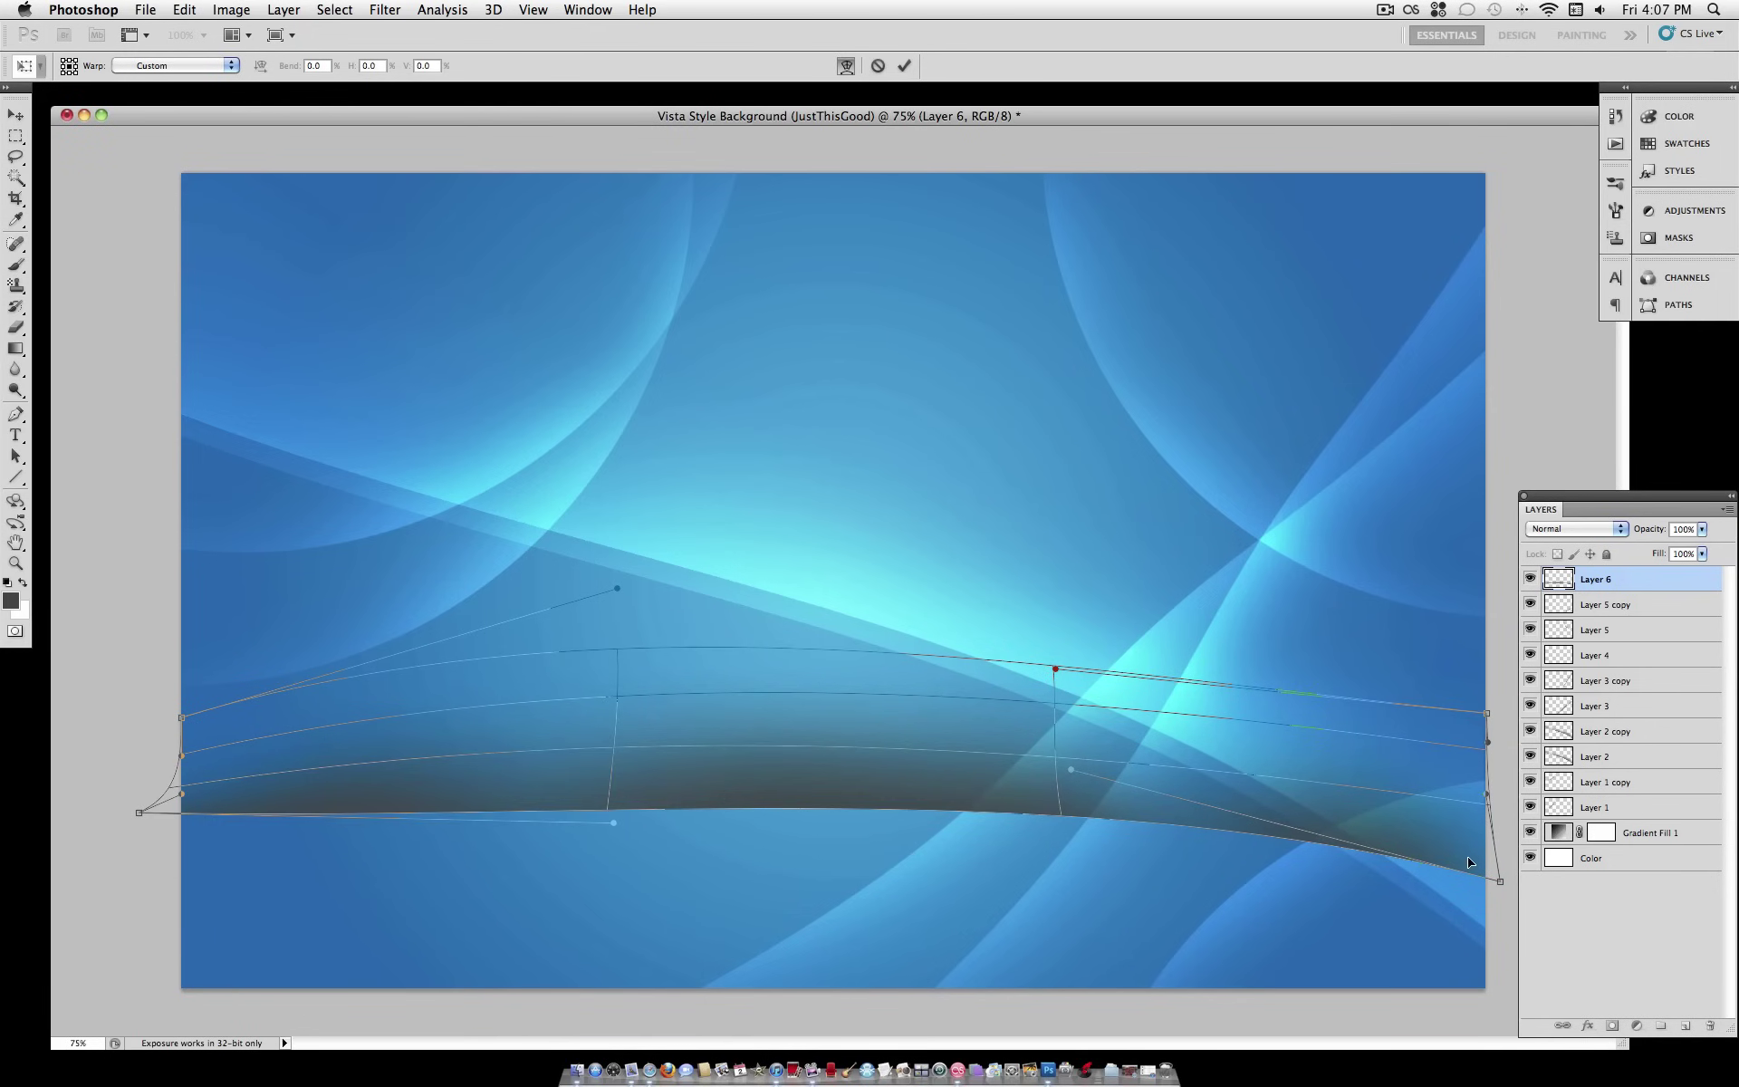
{"action": "left_click_drag", "start_coordinate": [1487, 713], "coordinate": [1479, 680]}
{"action": "left_click_drag", "start_coordinate": [1500, 880], "coordinate": [1508, 819]}
{"action": "left_click_drag", "start_coordinate": [614, 796], "coordinate": [614, 811]}
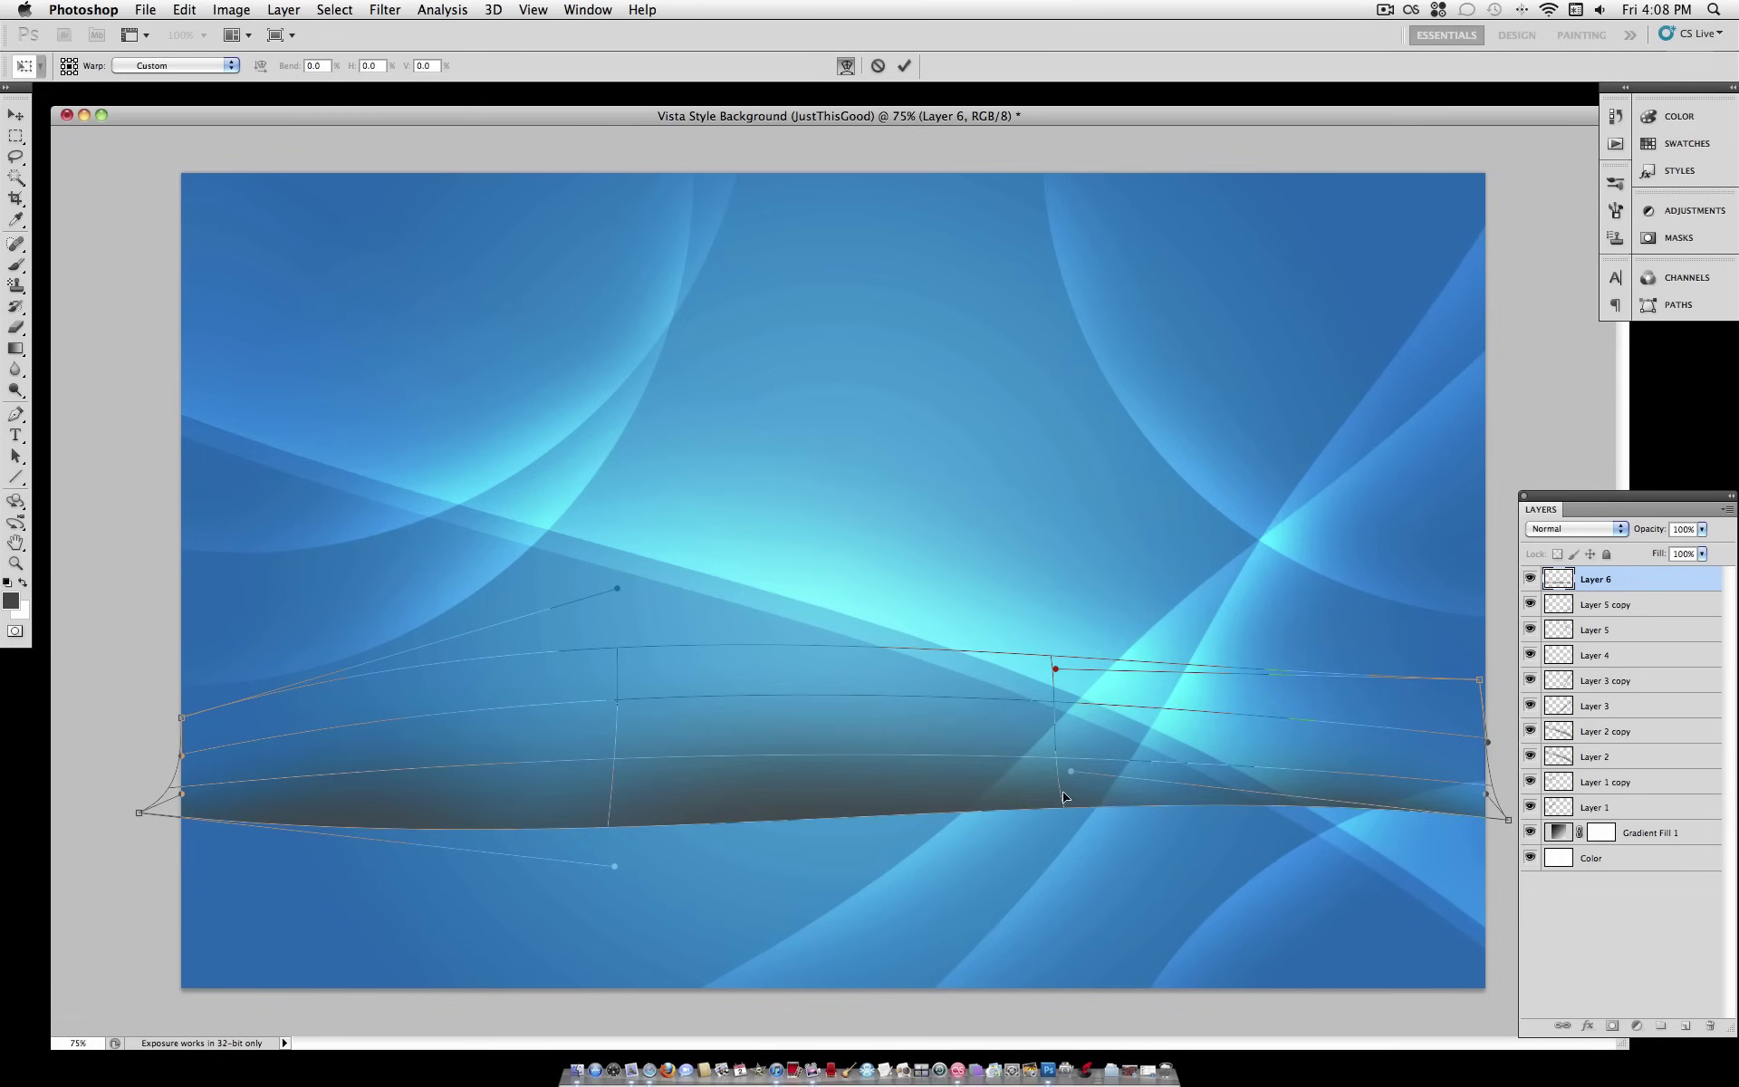
{"action": "left_click_drag", "start_coordinate": [1101, 796], "coordinate": [1101, 779]}
{"action": "key", "text": "Return"}
Step: Set Layer 6 to Color Dodge, move the wave band higher, and lower its opacity to 32%
{"action": "key", "text": "b"}
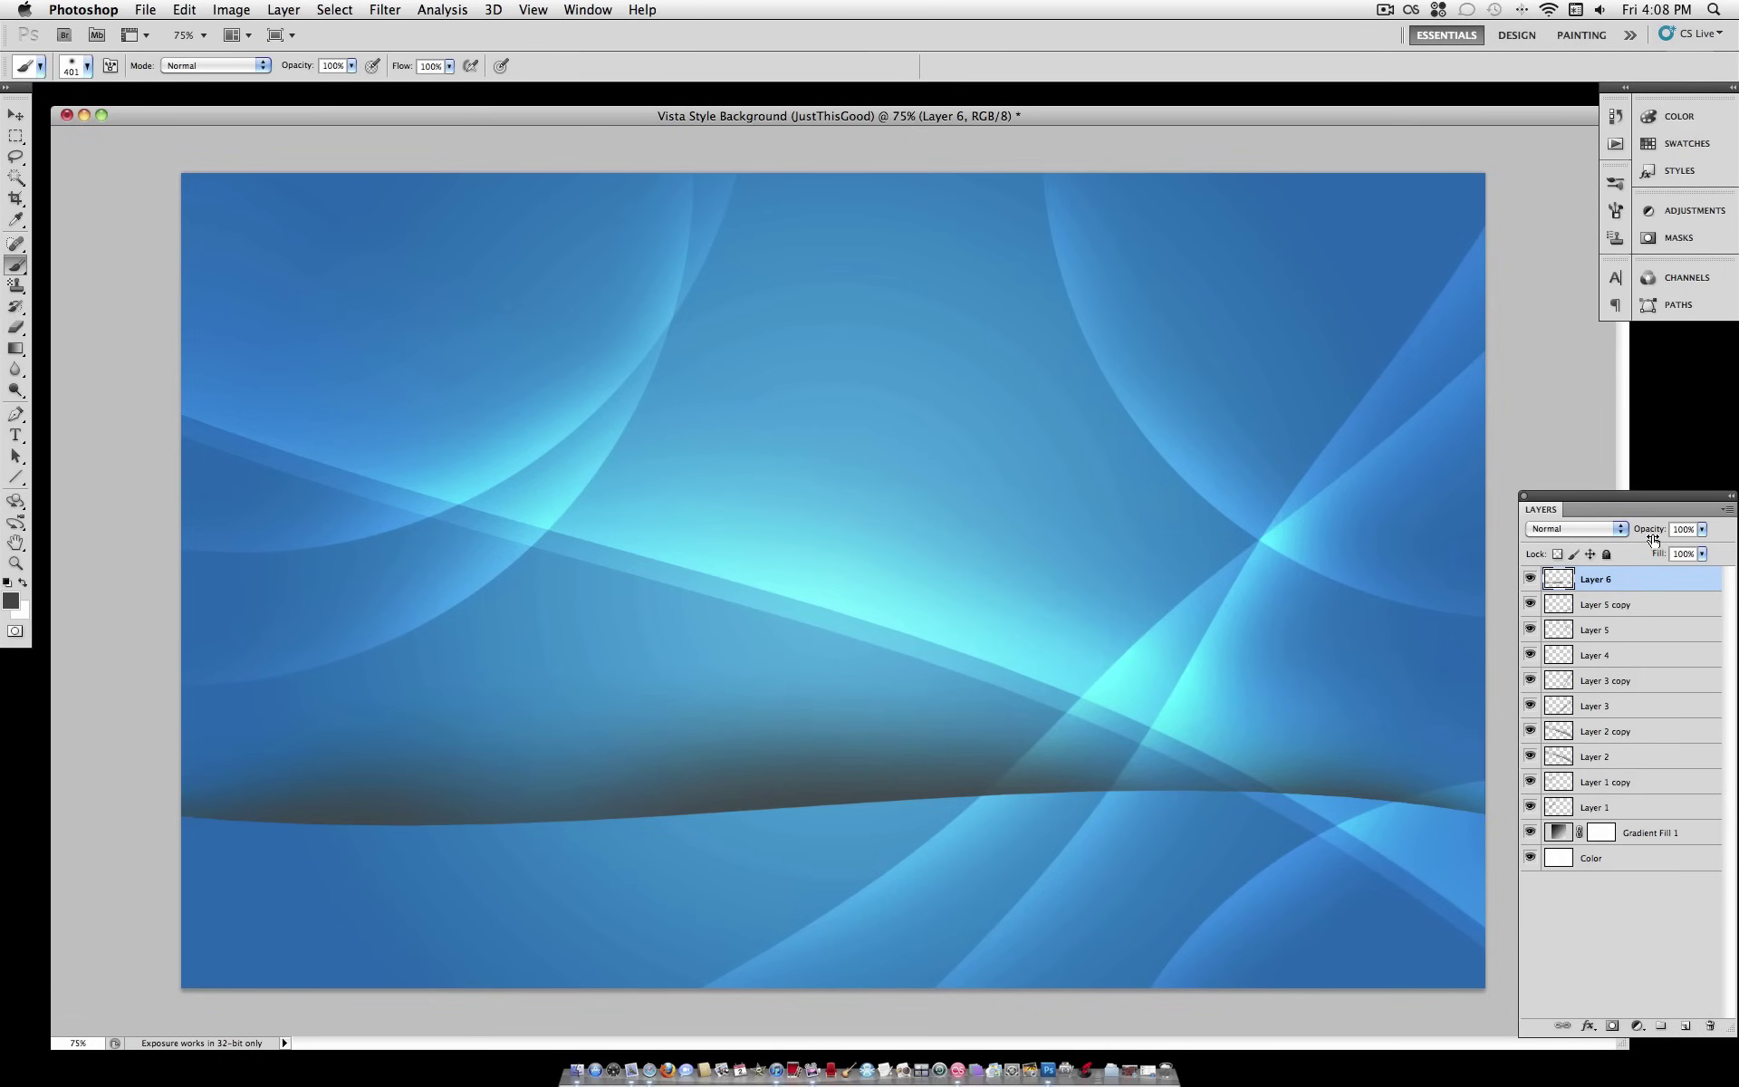
{"action": "left_click", "coordinate": [1615, 529]}
{"action": "left_click", "coordinate": [1579, 657]}
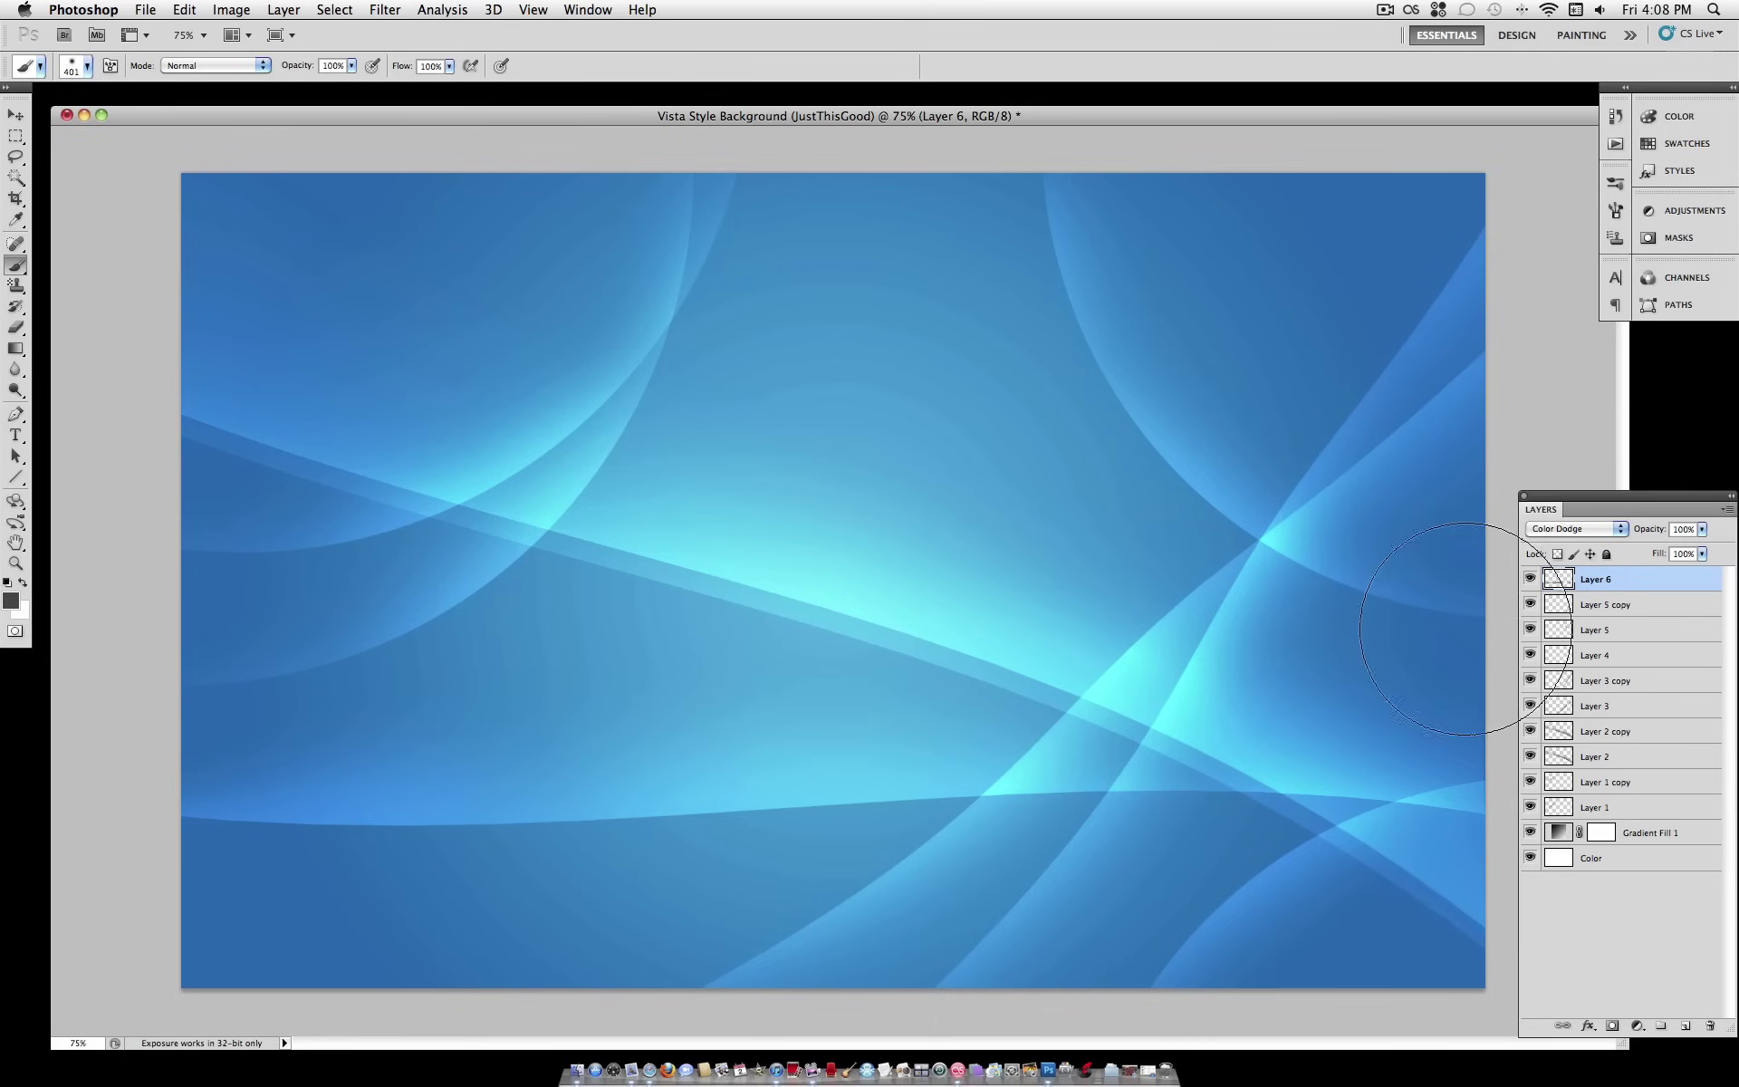
{"action": "left_click", "coordinate": [17, 115]}
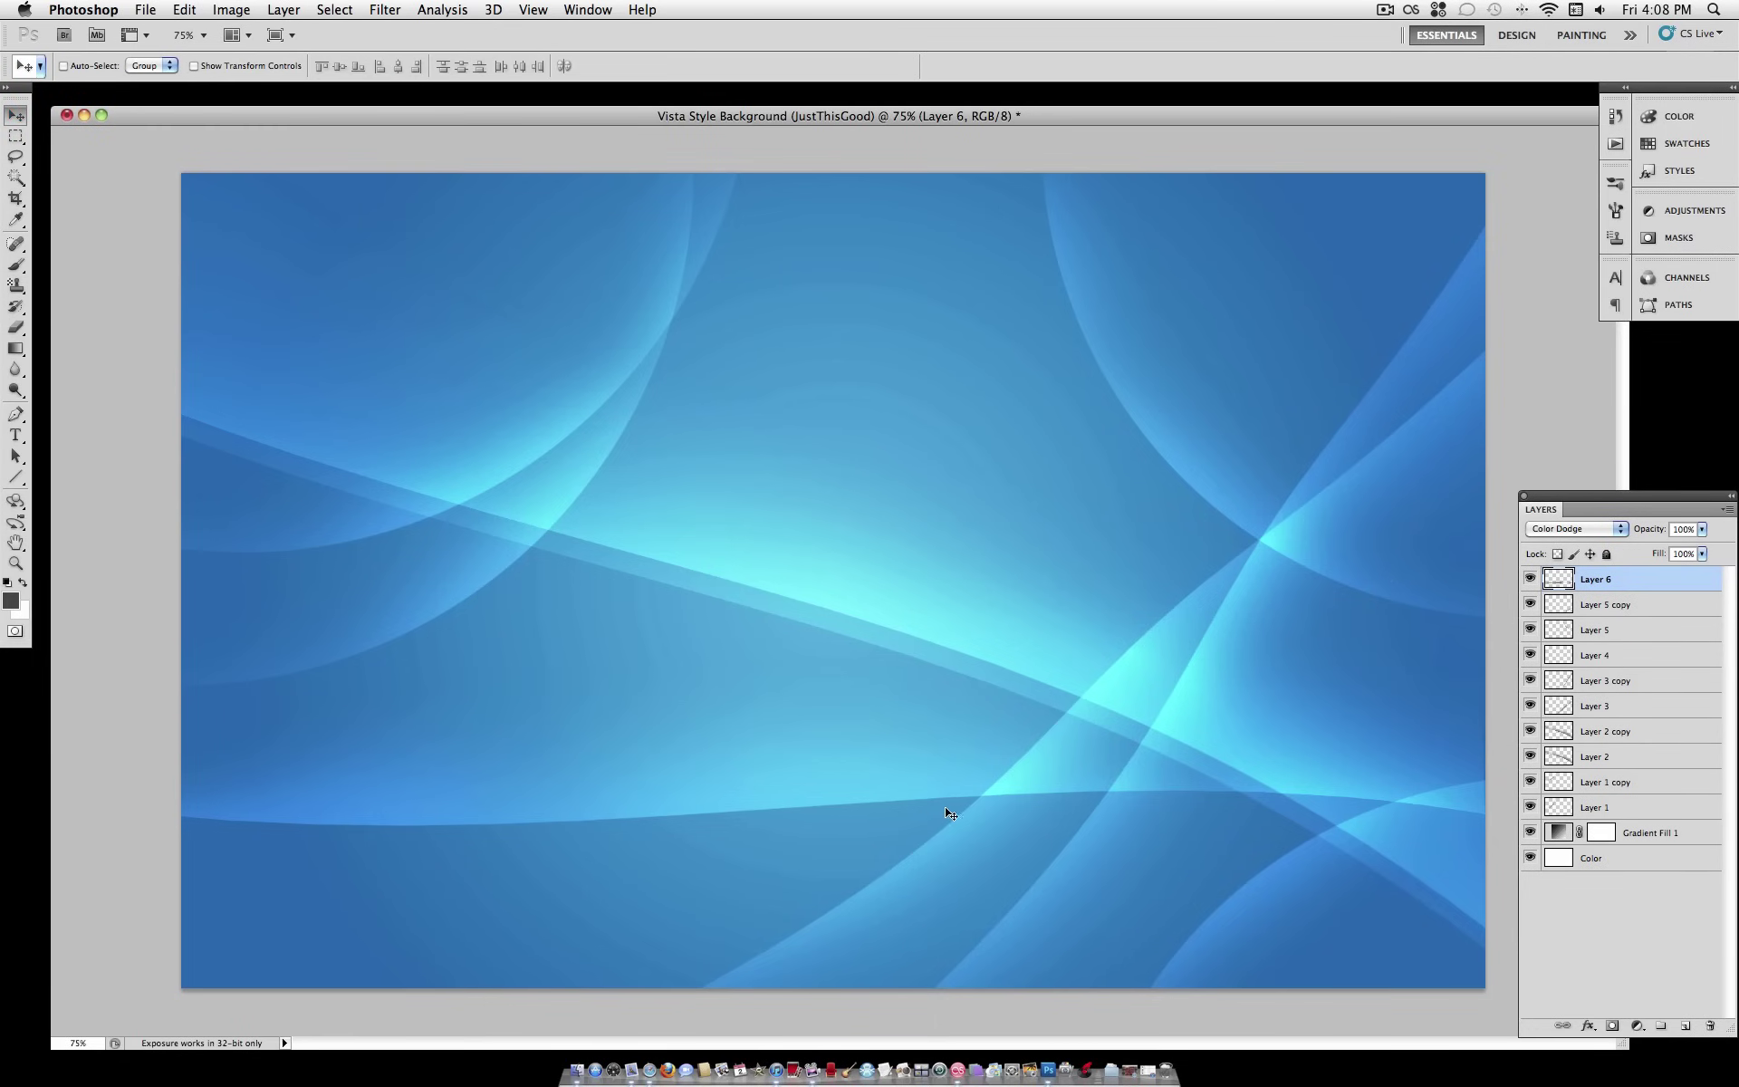
{"action": "left_click_drag", "start_coordinate": [953, 807], "coordinate": [1002, 718]}
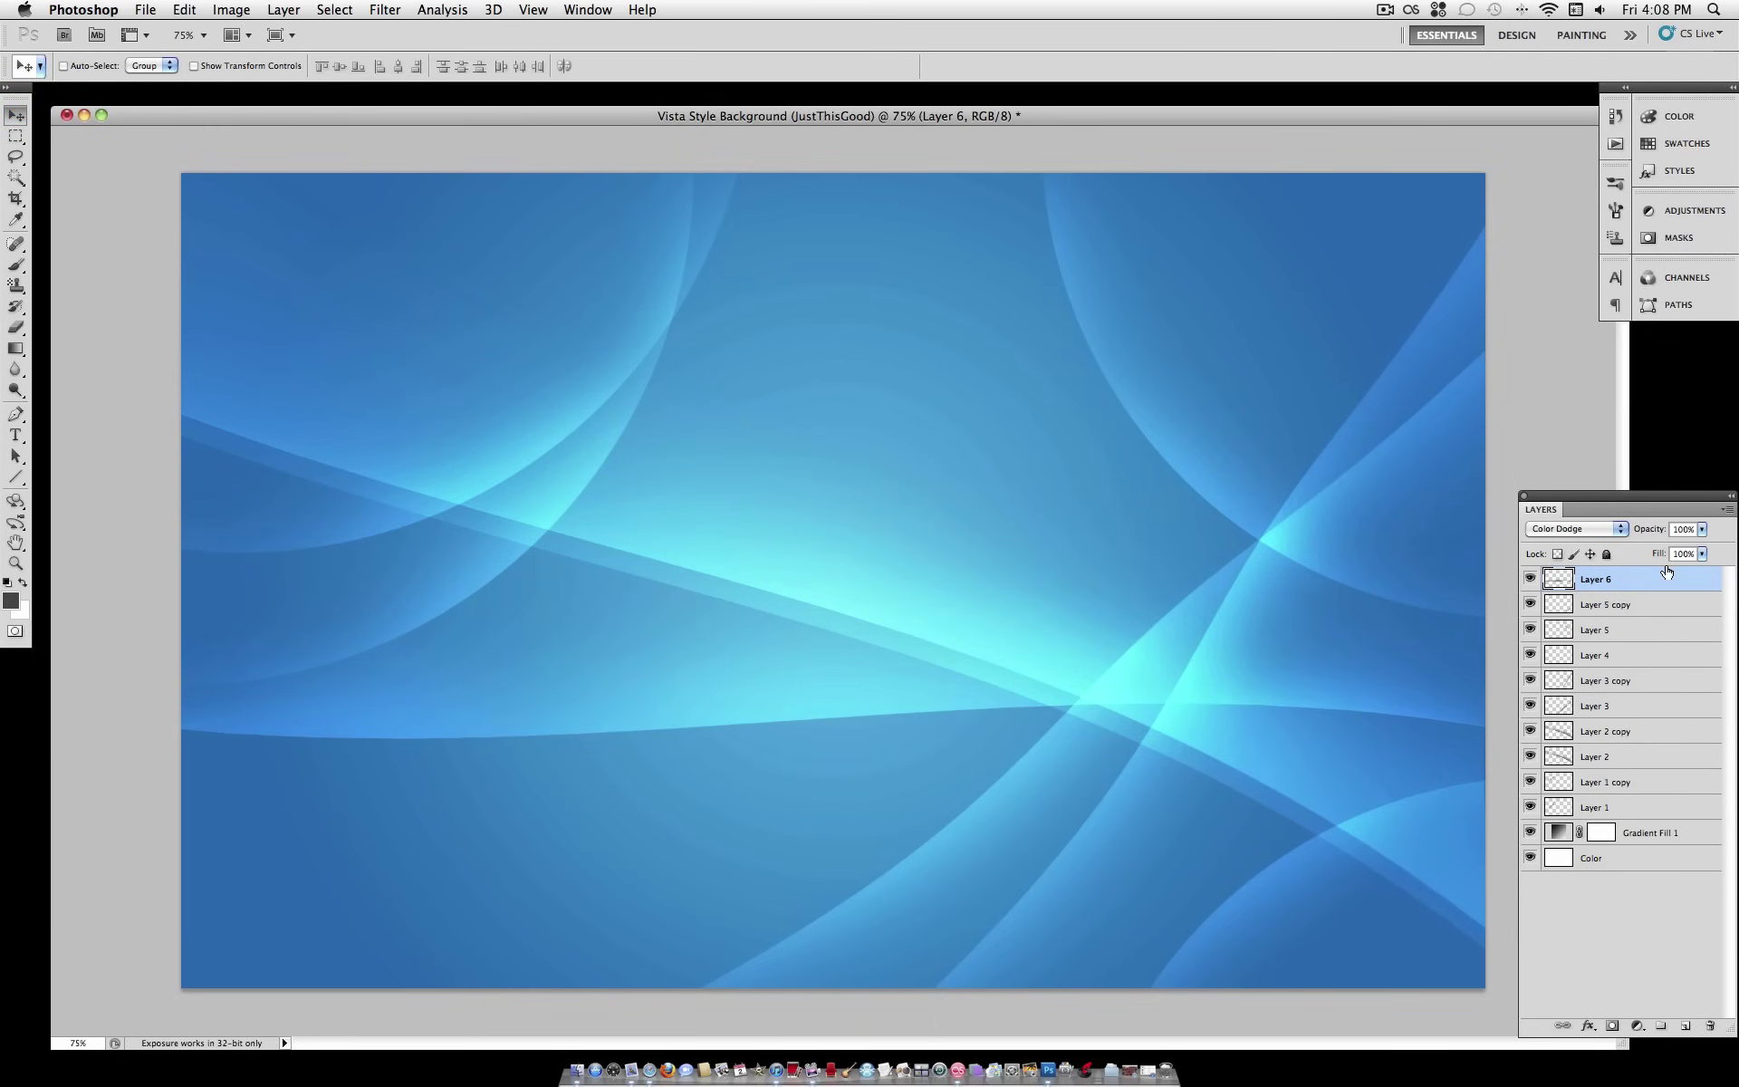
{"action": "left_click", "coordinate": [1704, 531]}
{"action": "left_click_drag", "start_coordinate": [1707, 548], "coordinate": [1646, 551]}
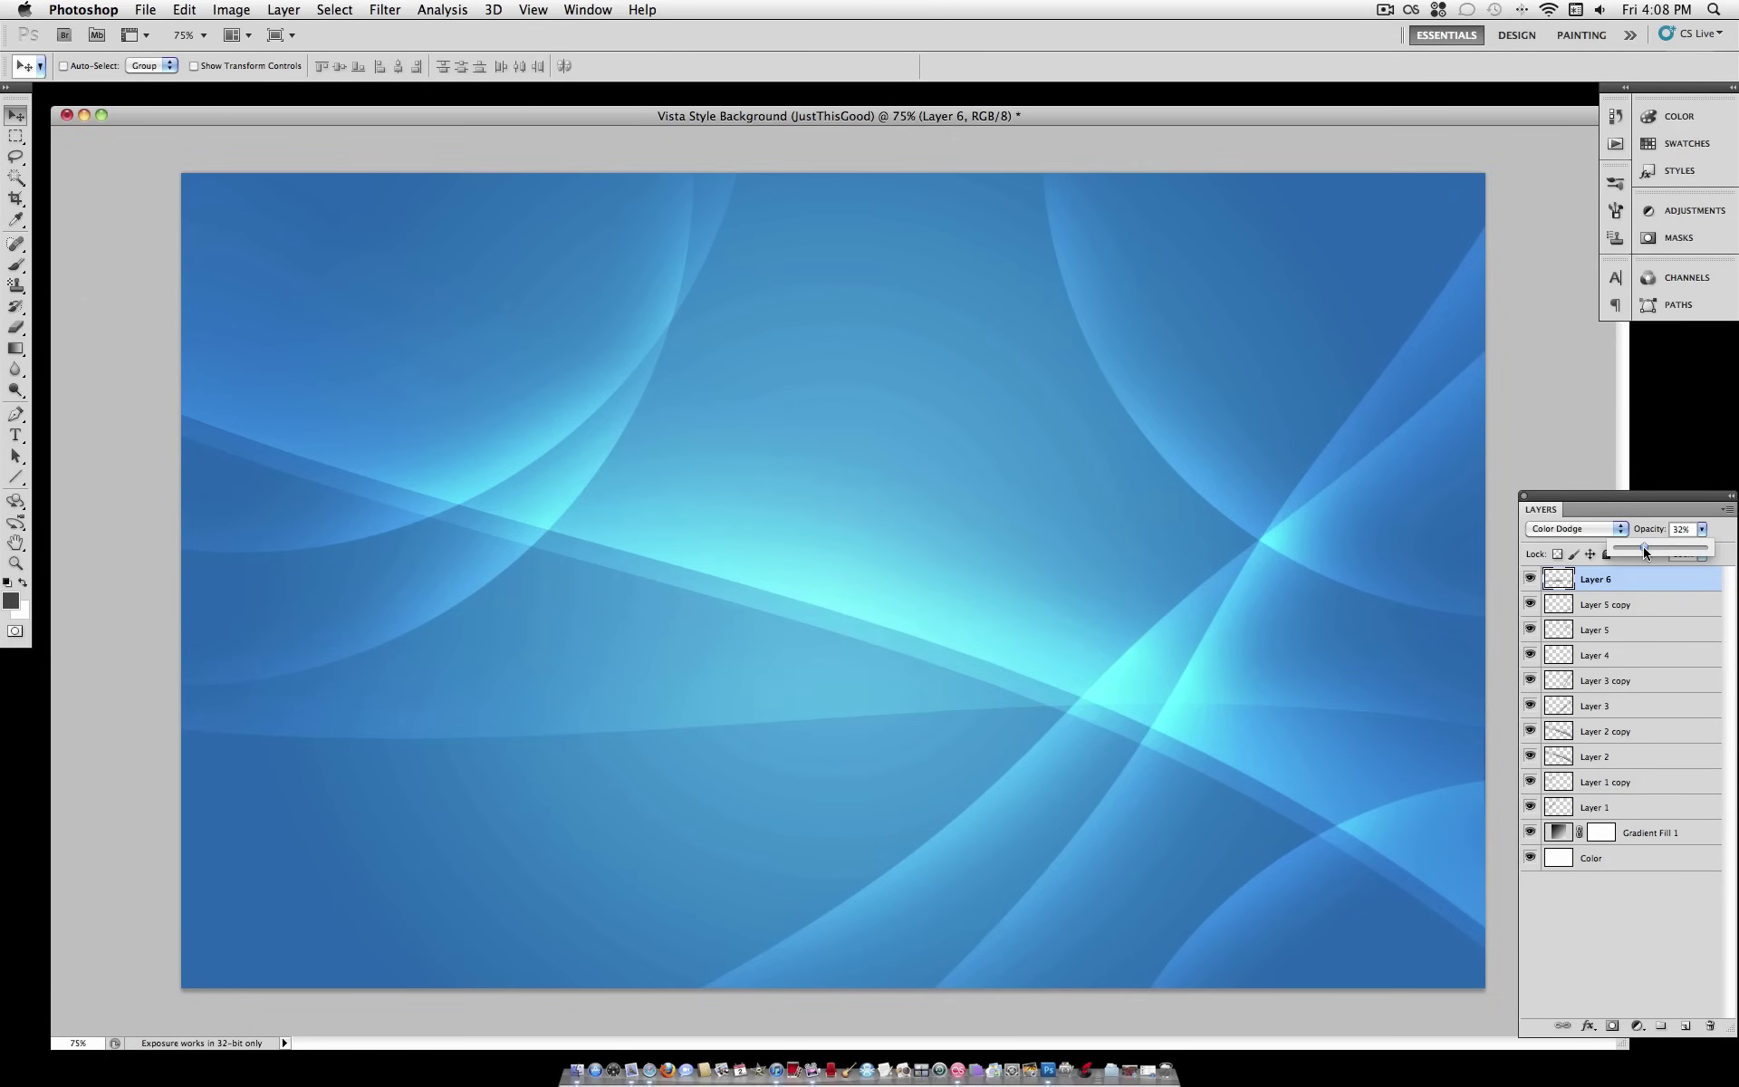
{"action": "left_click", "coordinate": [1654, 592]}
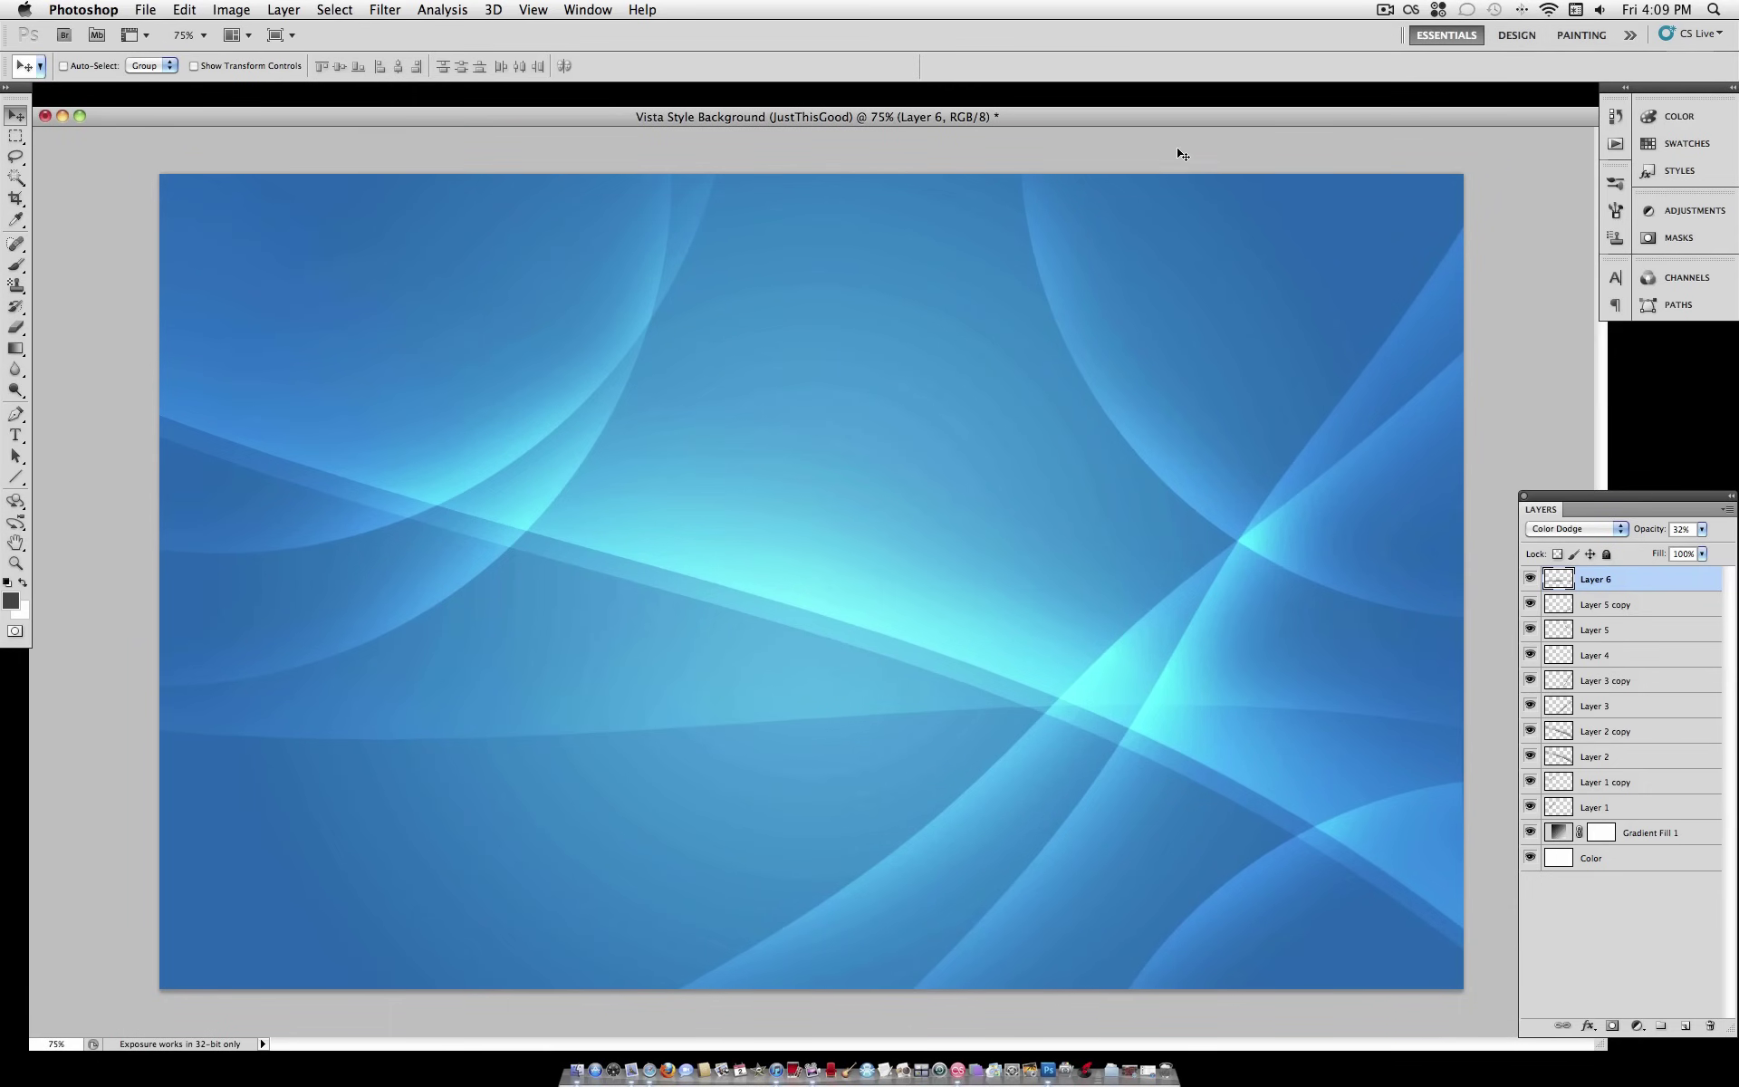
Step: Save the wallpaper to the Desktop as a Photoshop PSD with Maximize Compatibility on
{"action": "left_click", "coordinate": [136, 9]}
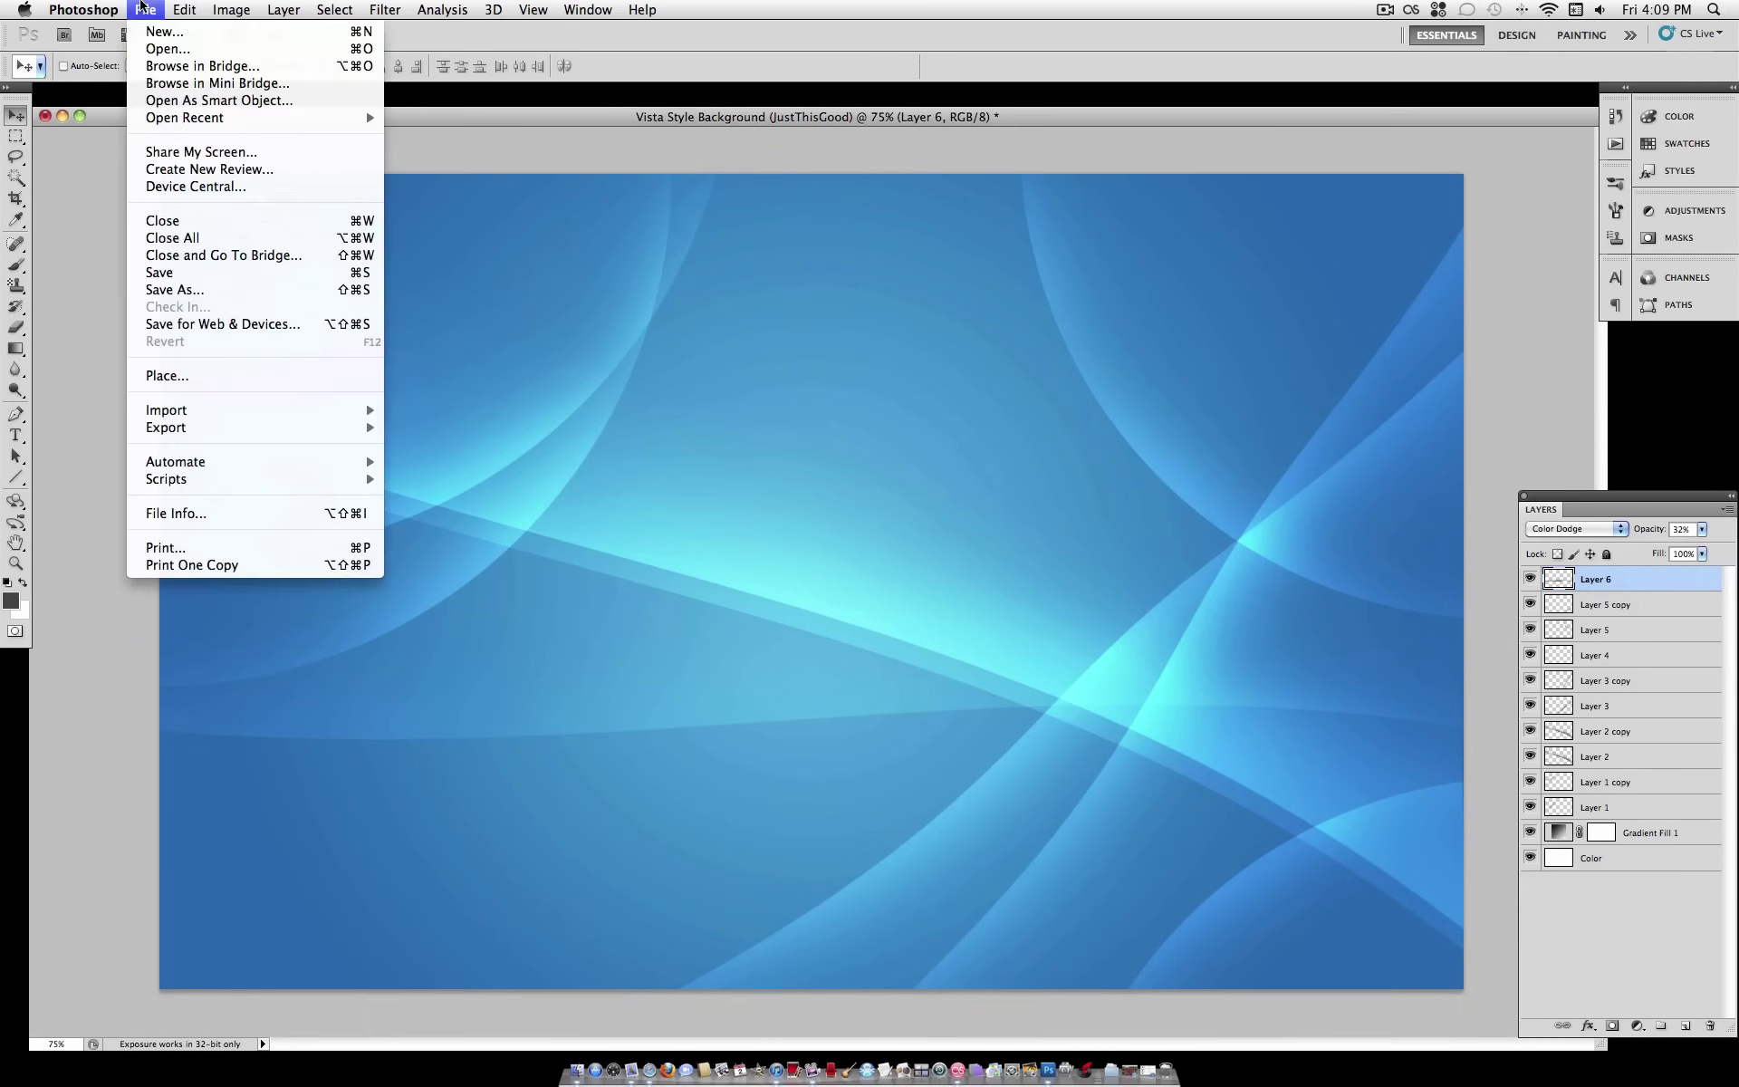
{"action": "left_click", "coordinate": [213, 287]}
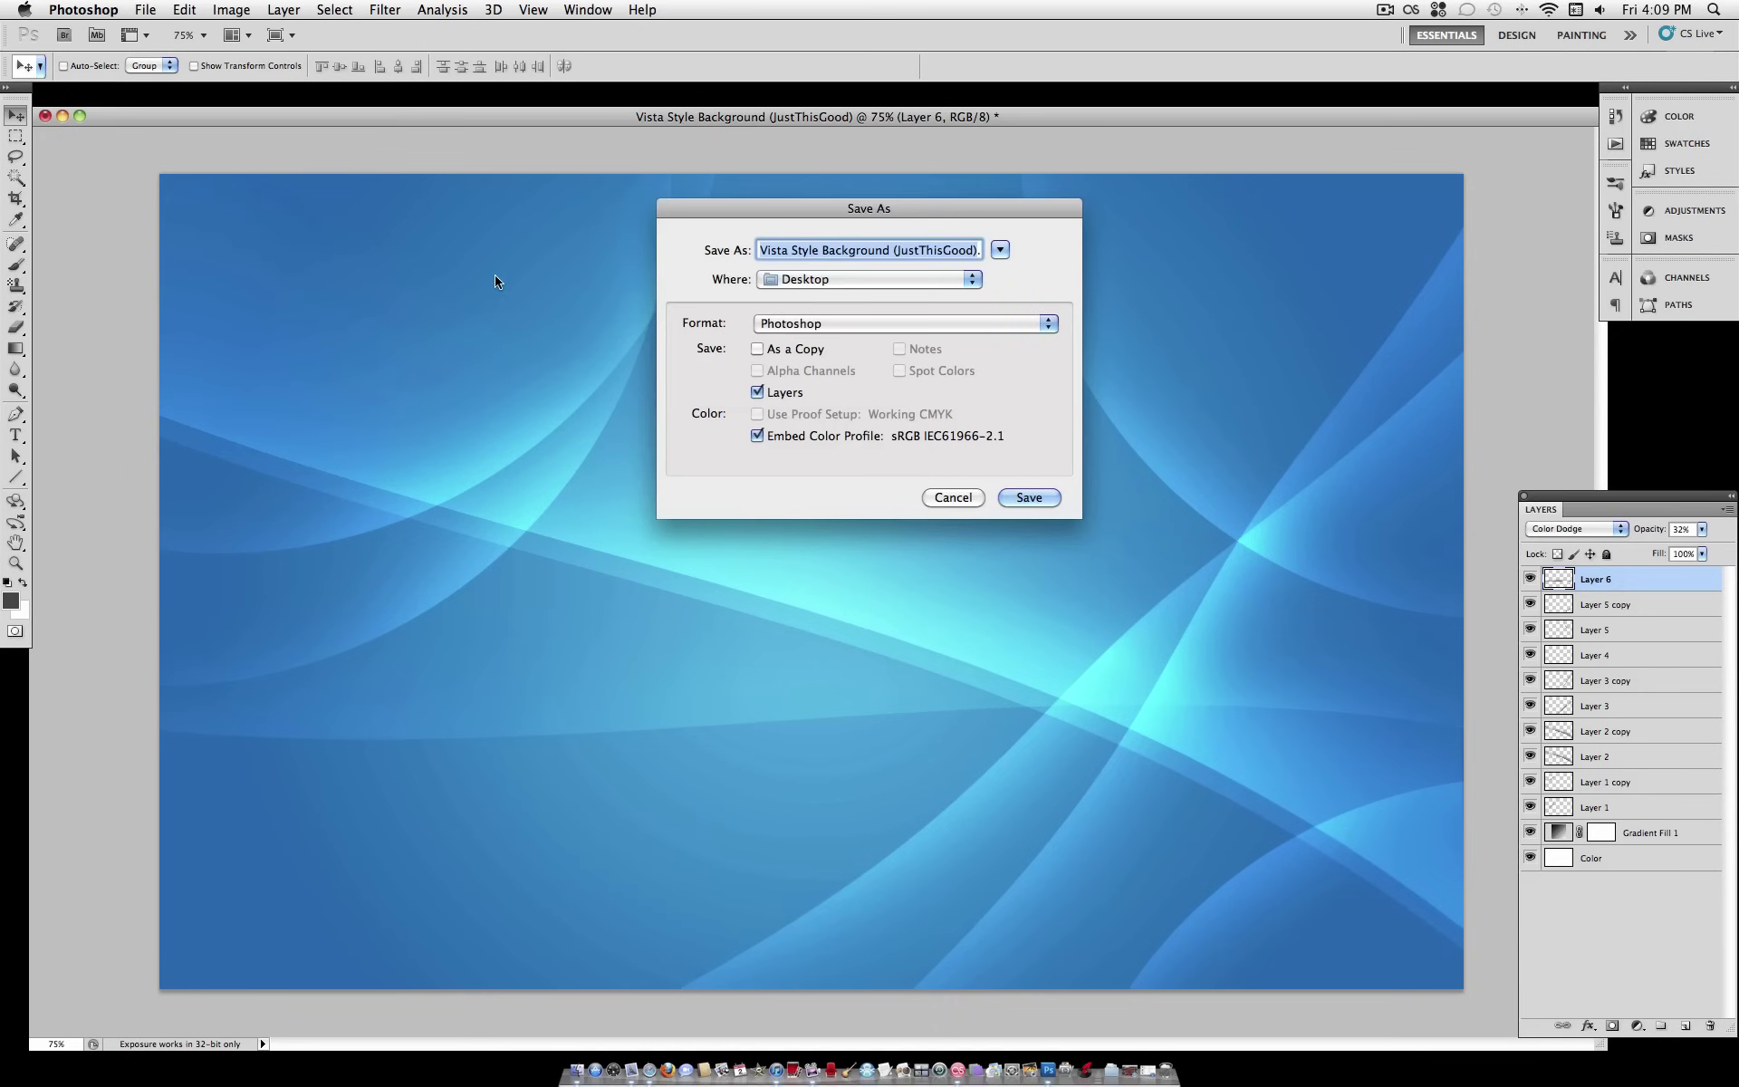
{"action": "left_click", "coordinate": [1019, 497]}
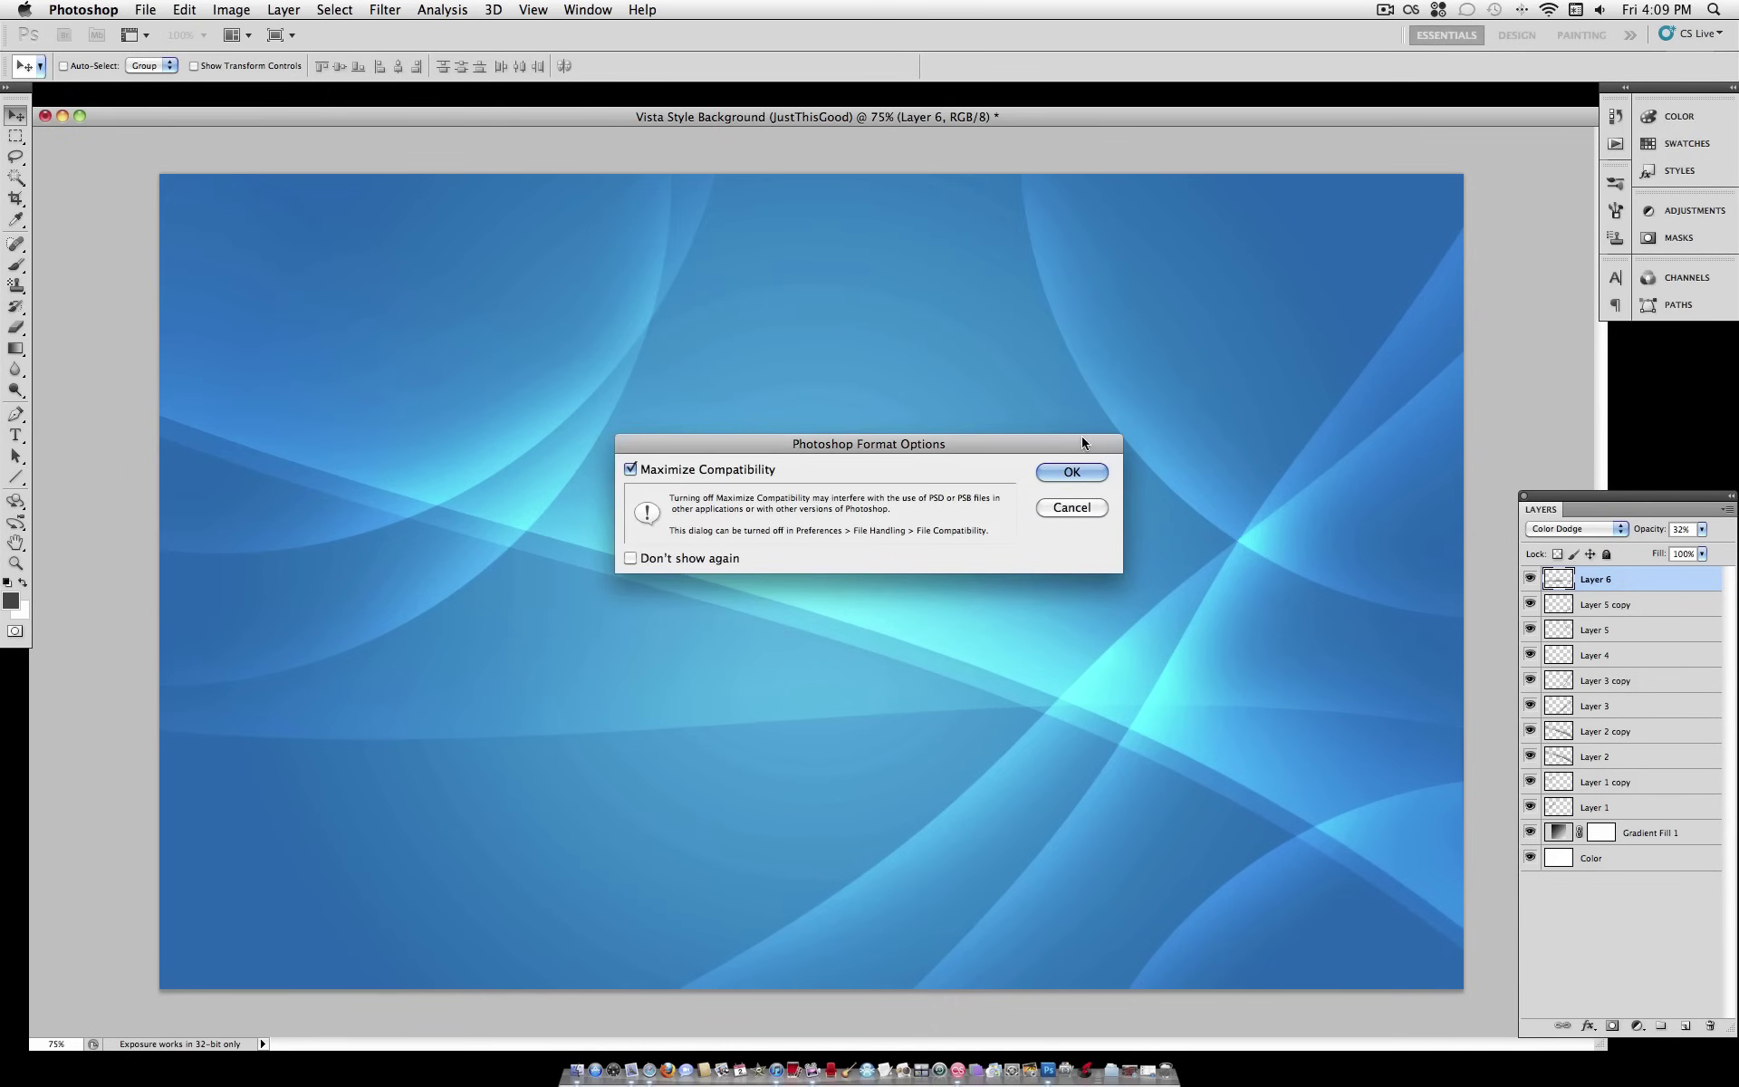
{"action": "left_click", "coordinate": [1044, 468]}
Step: Save a quality-12 JPEG copy to the Desktop and minimize the document window
{"action": "left_click", "coordinate": [161, 9]}
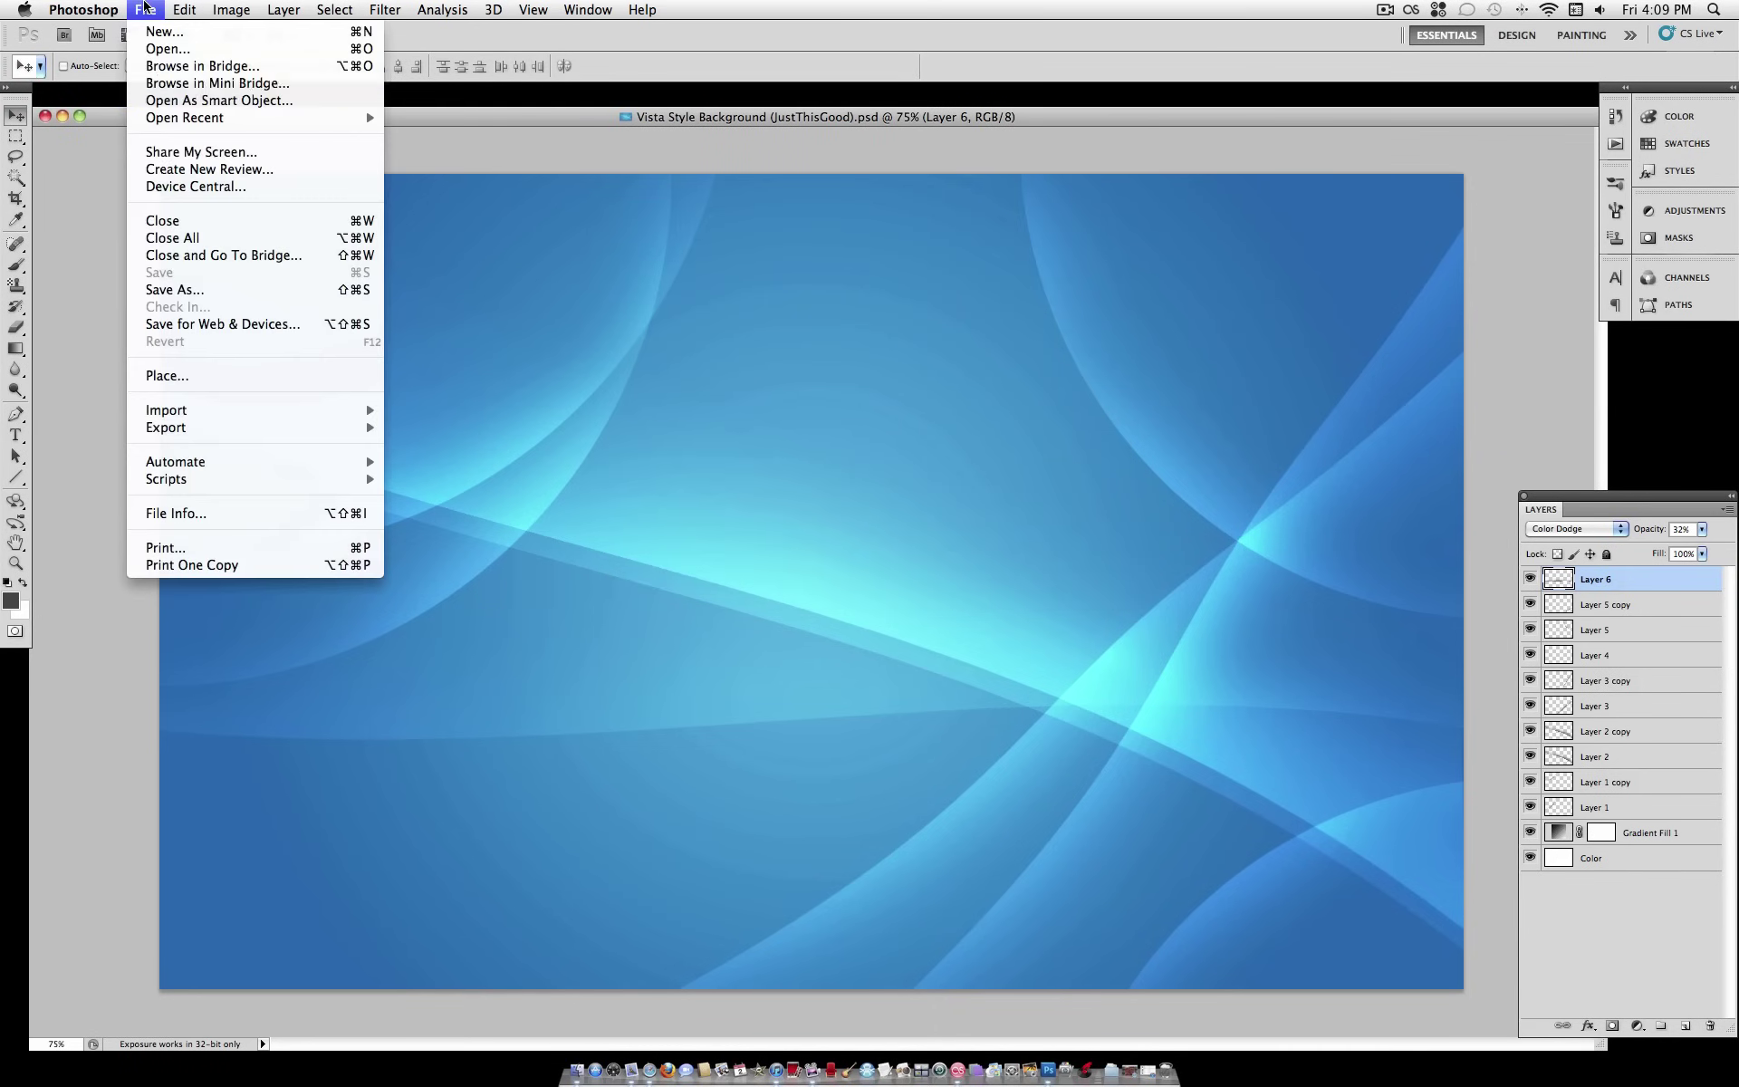
{"action": "left_click", "coordinate": [228, 283]}
{"action": "left_click", "coordinate": [872, 325]}
{"action": "left_click", "coordinate": [855, 438]}
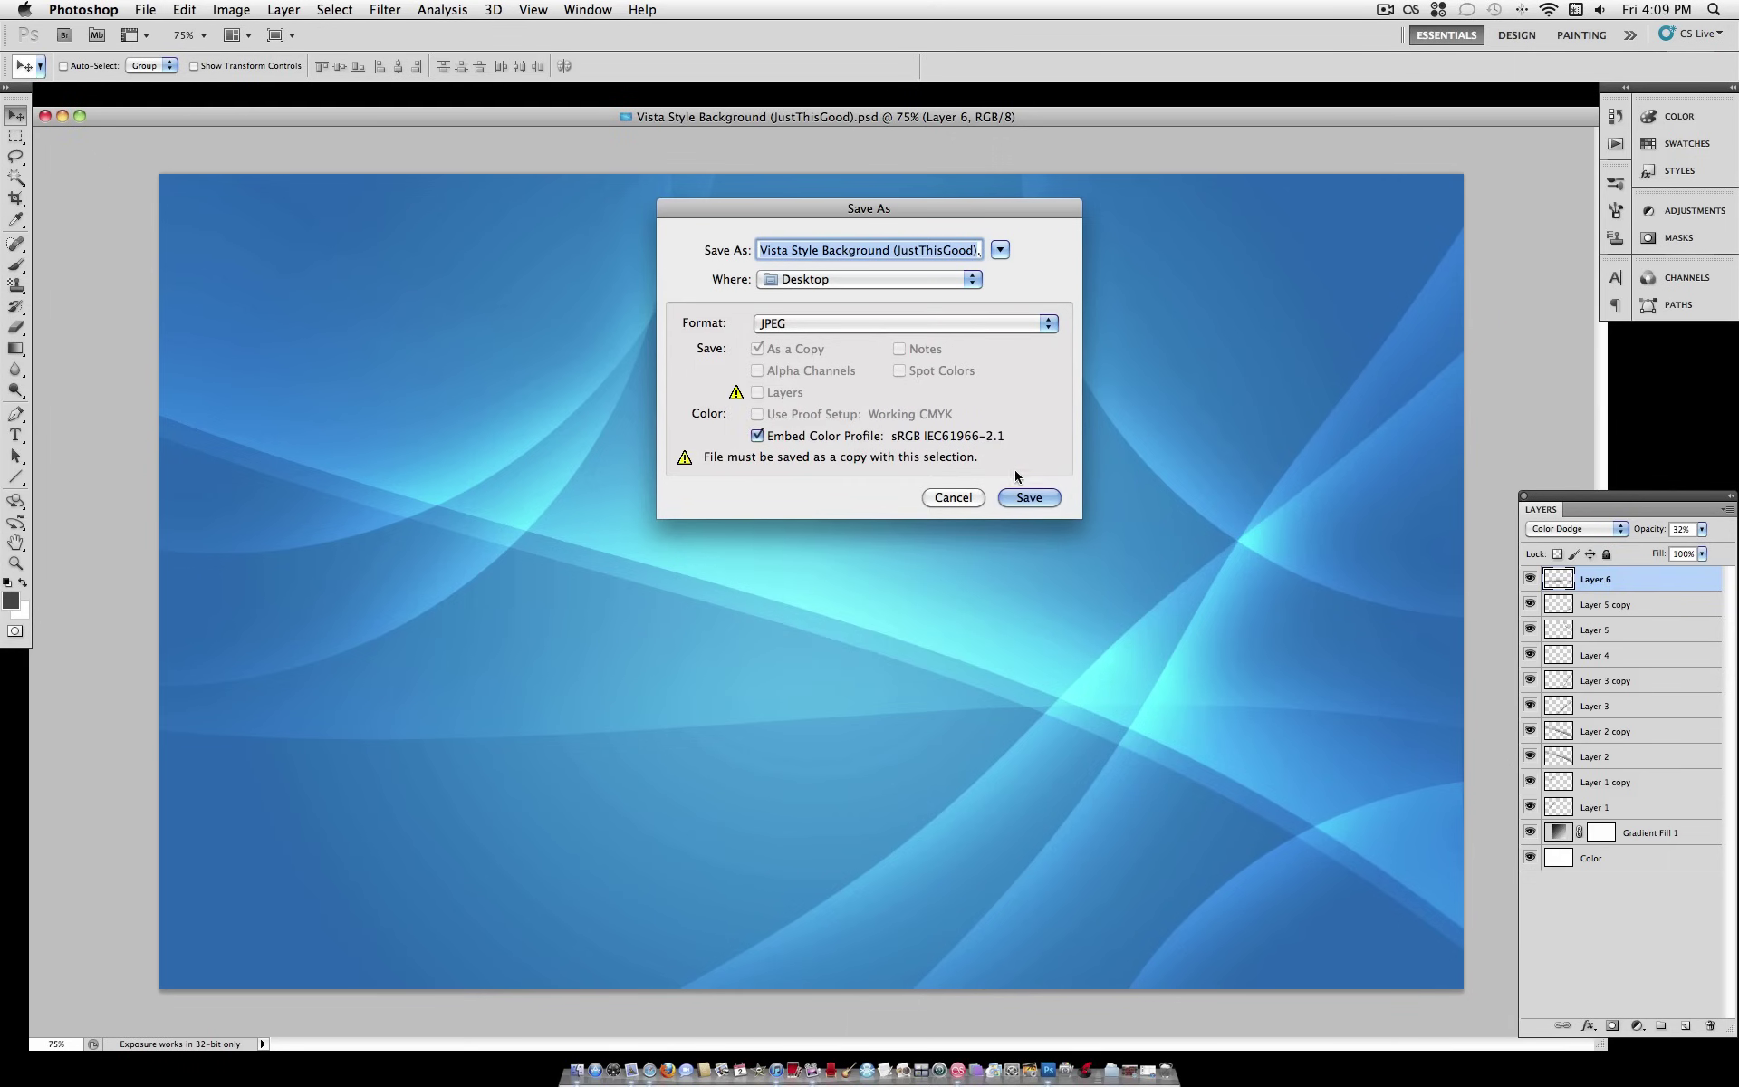
{"action": "left_click", "coordinate": [1051, 498]}
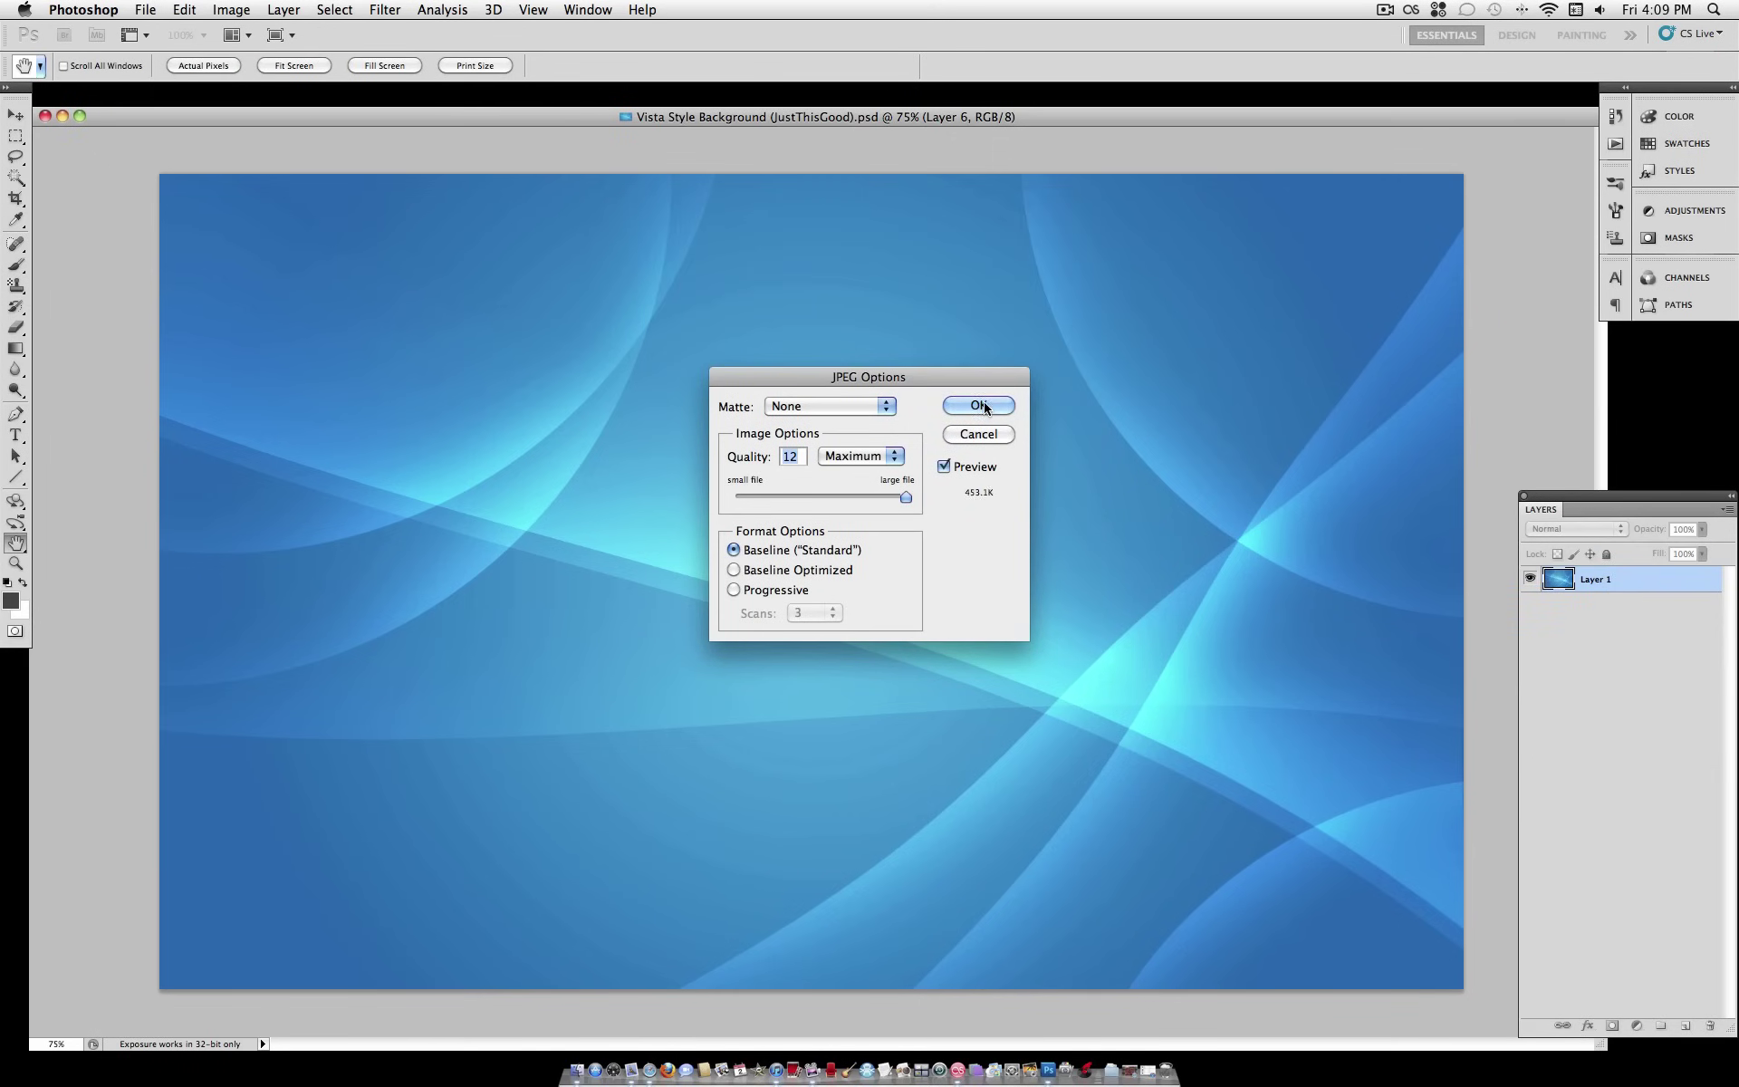
{"action": "left_click", "coordinate": [984, 408]}
{"action": "left_click", "coordinate": [63, 116]}
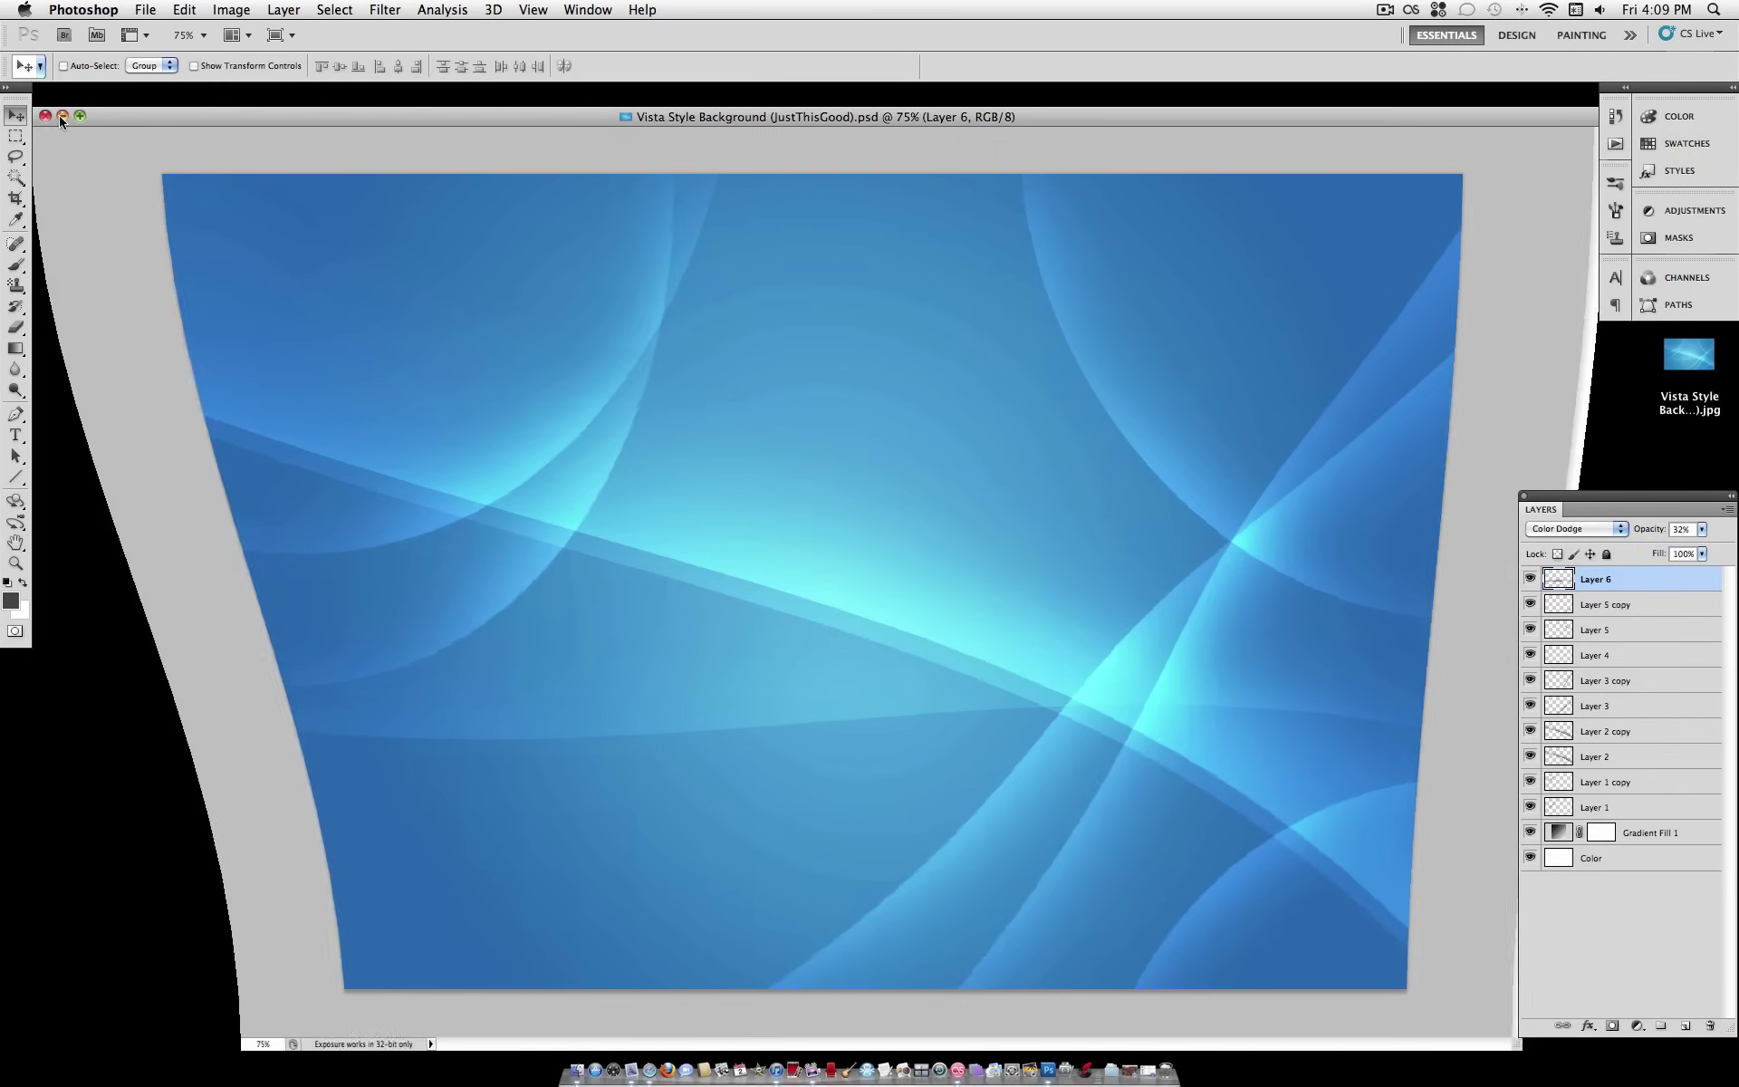
Step: Make the Vista Style Background JPG on the Desktop the desktop picture
{"action": "left_click", "coordinate": [1011, 377]}
{"action": "left_click", "coordinate": [1707, 357]}
{"action": "right_click", "coordinate": [1706, 357]}
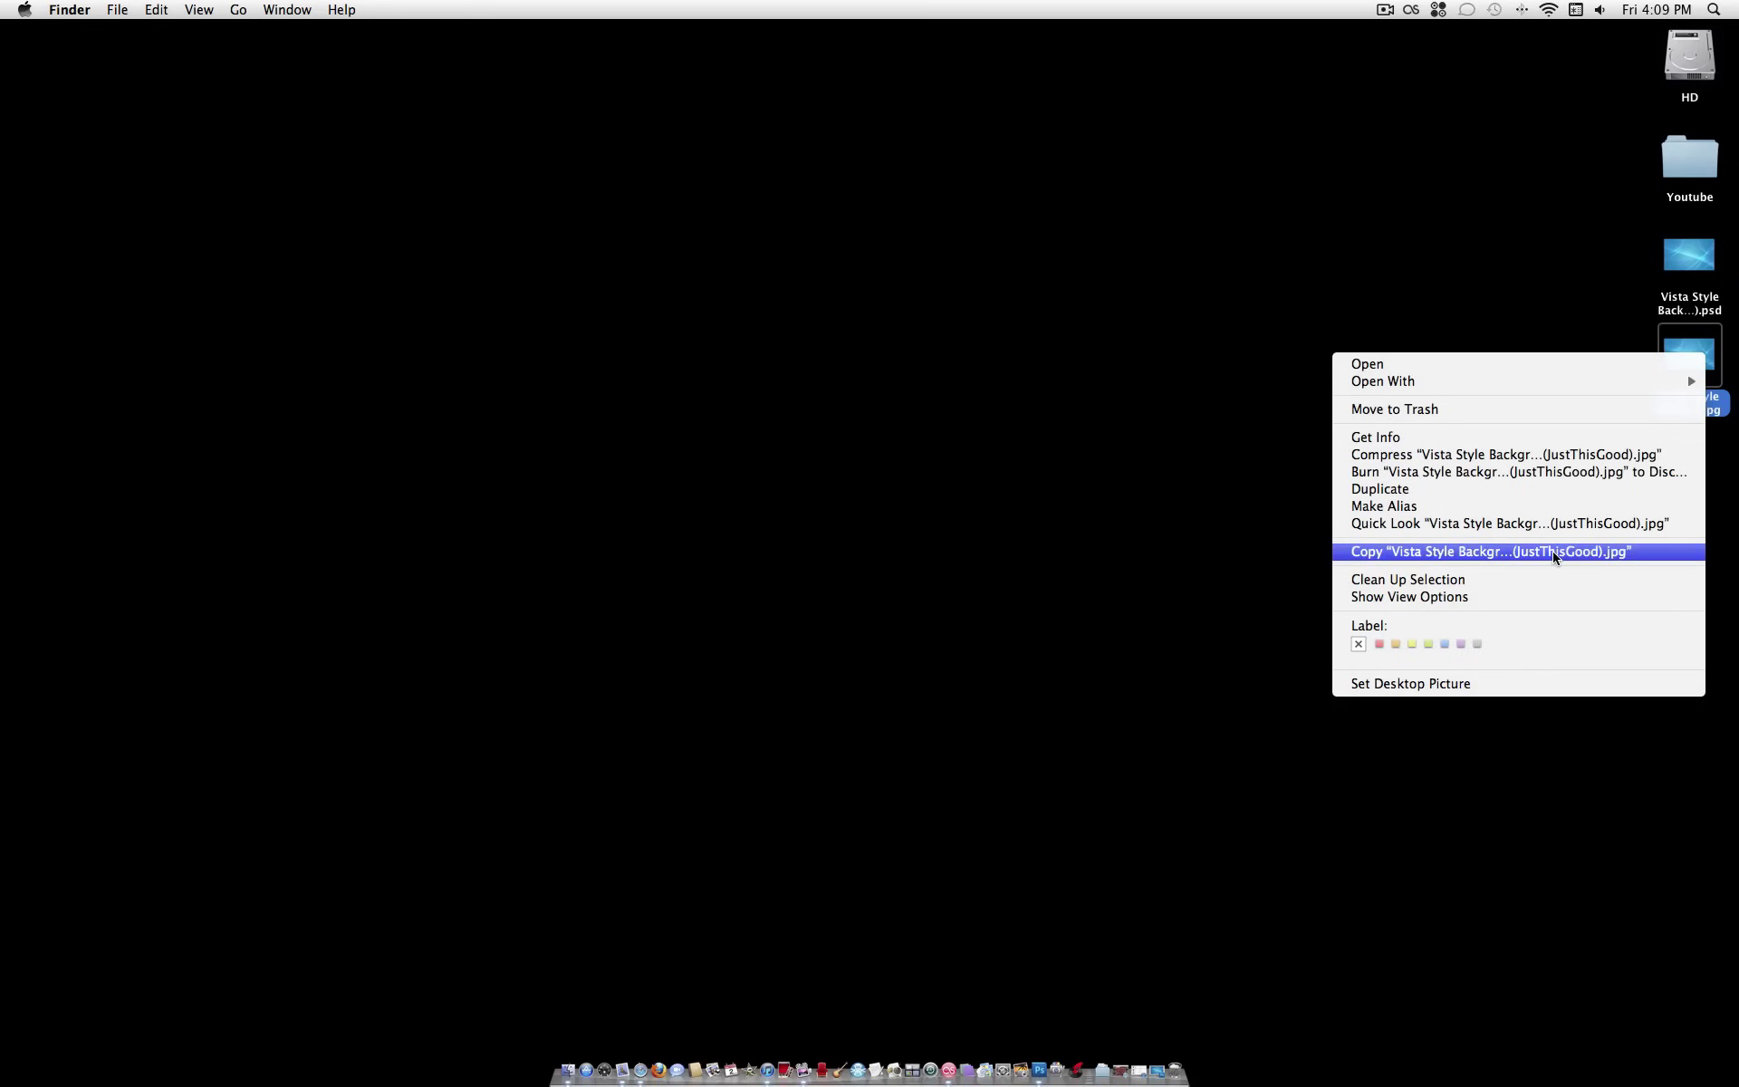
{"action": "left_click", "coordinate": [1572, 684]}
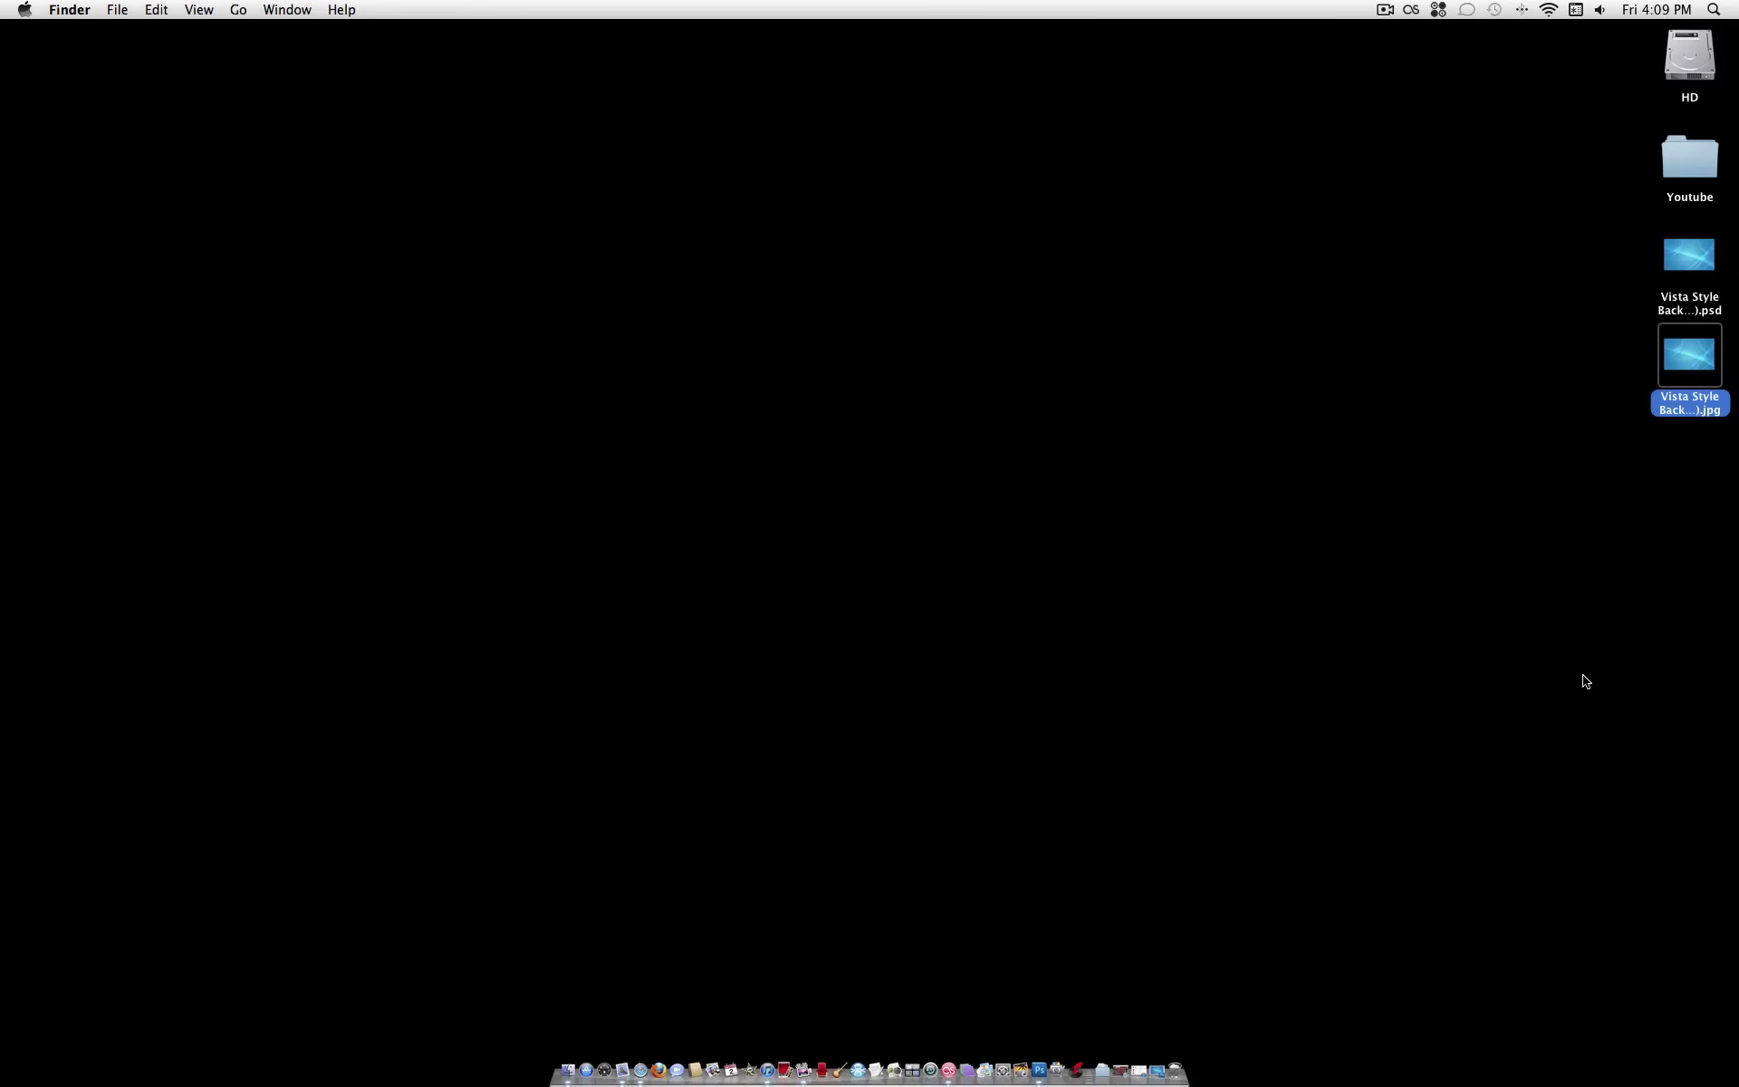